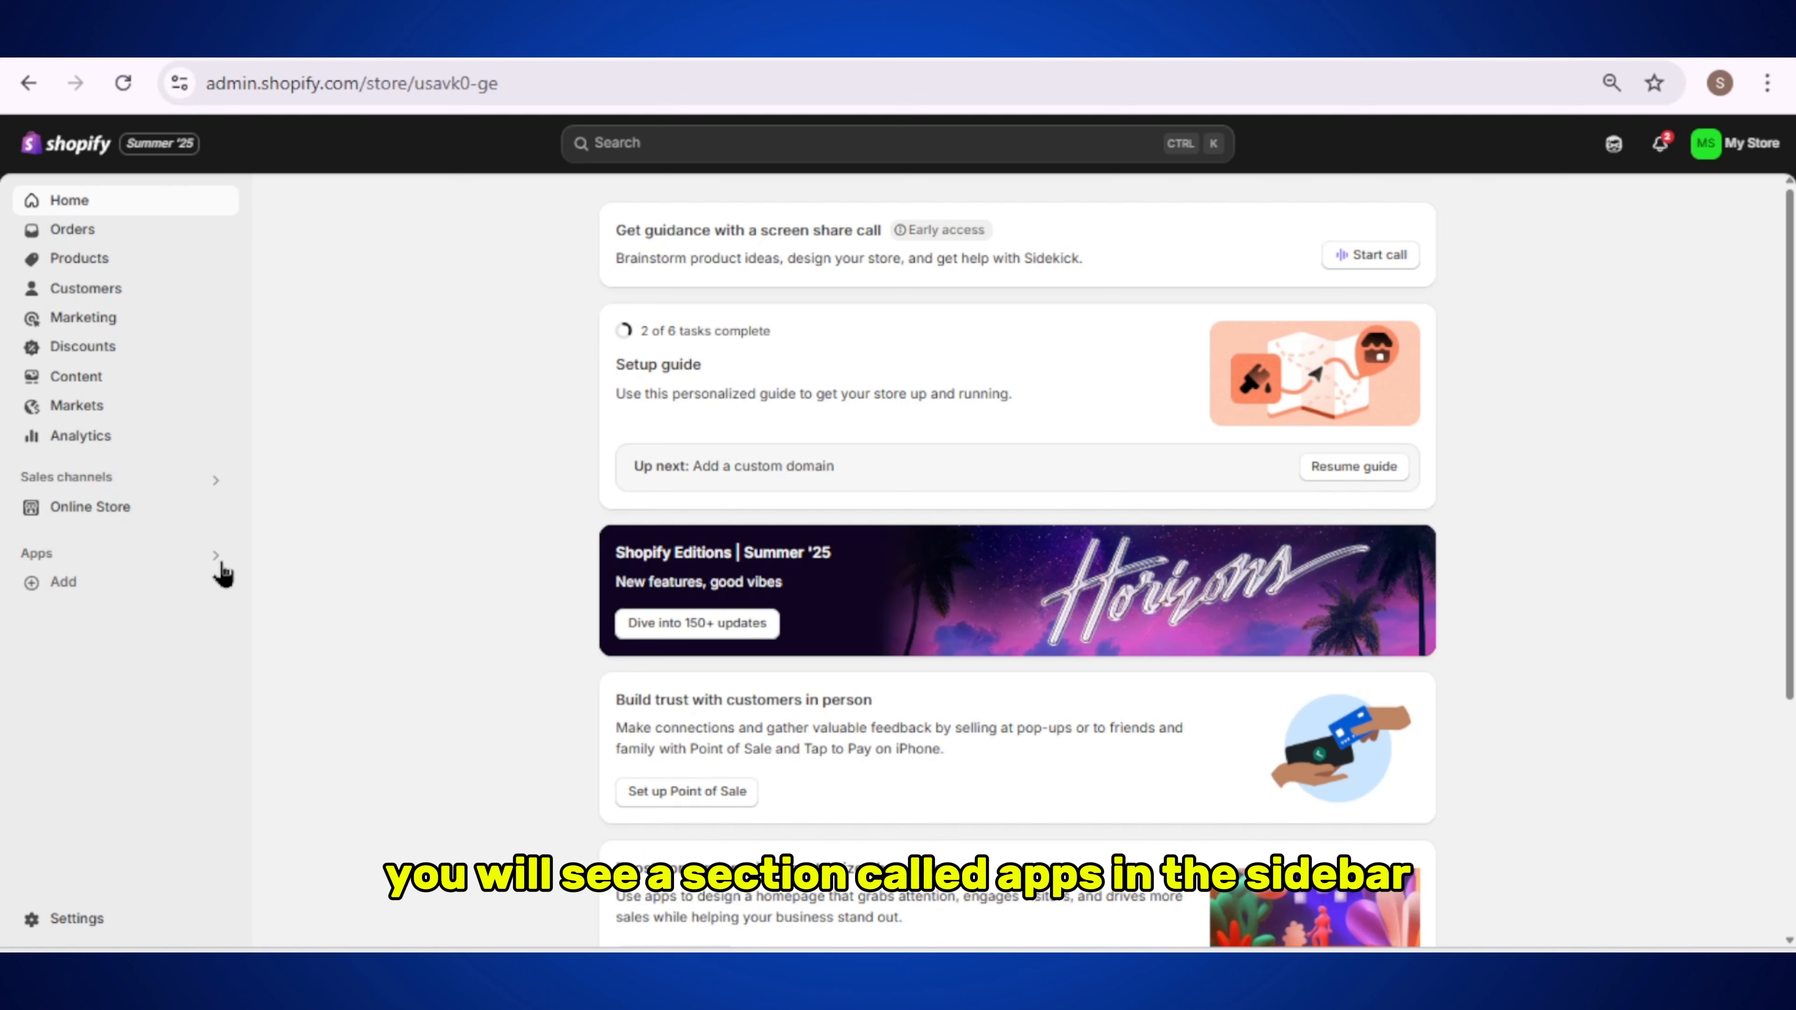
Step: Open the Shopify App Store from the admin's app recommendations
click(99, 587)
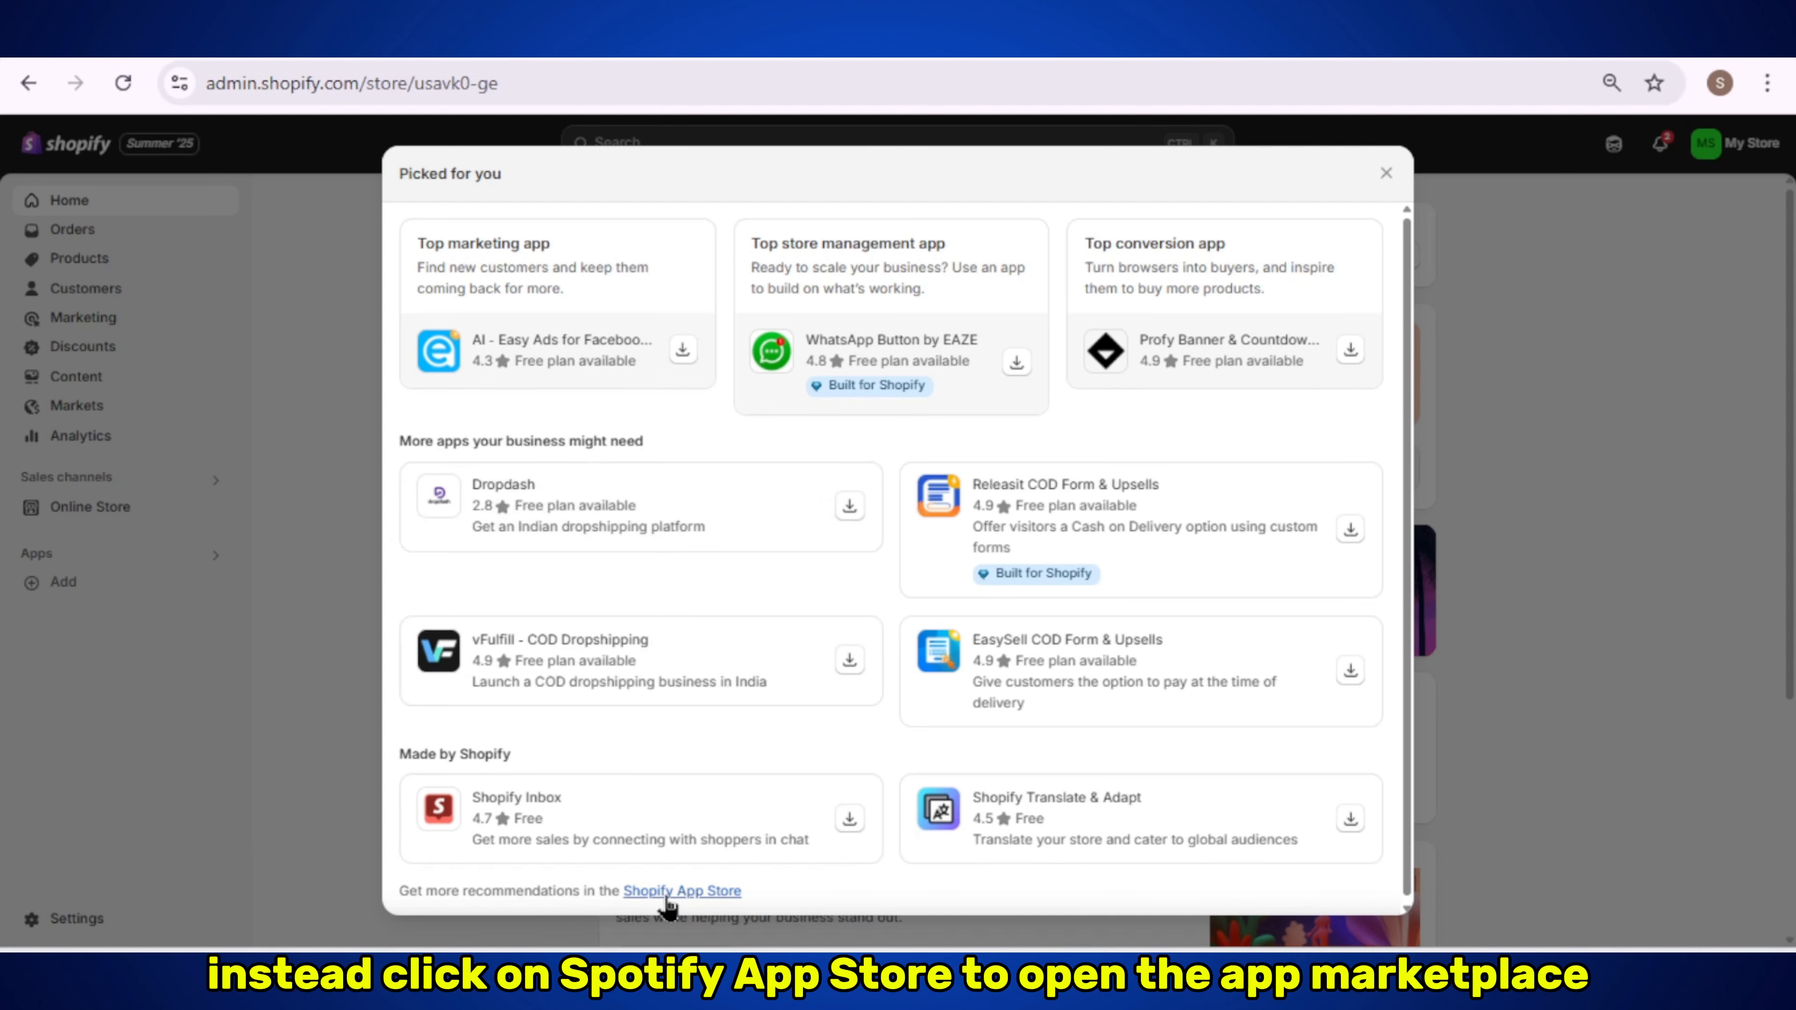
click(721, 893)
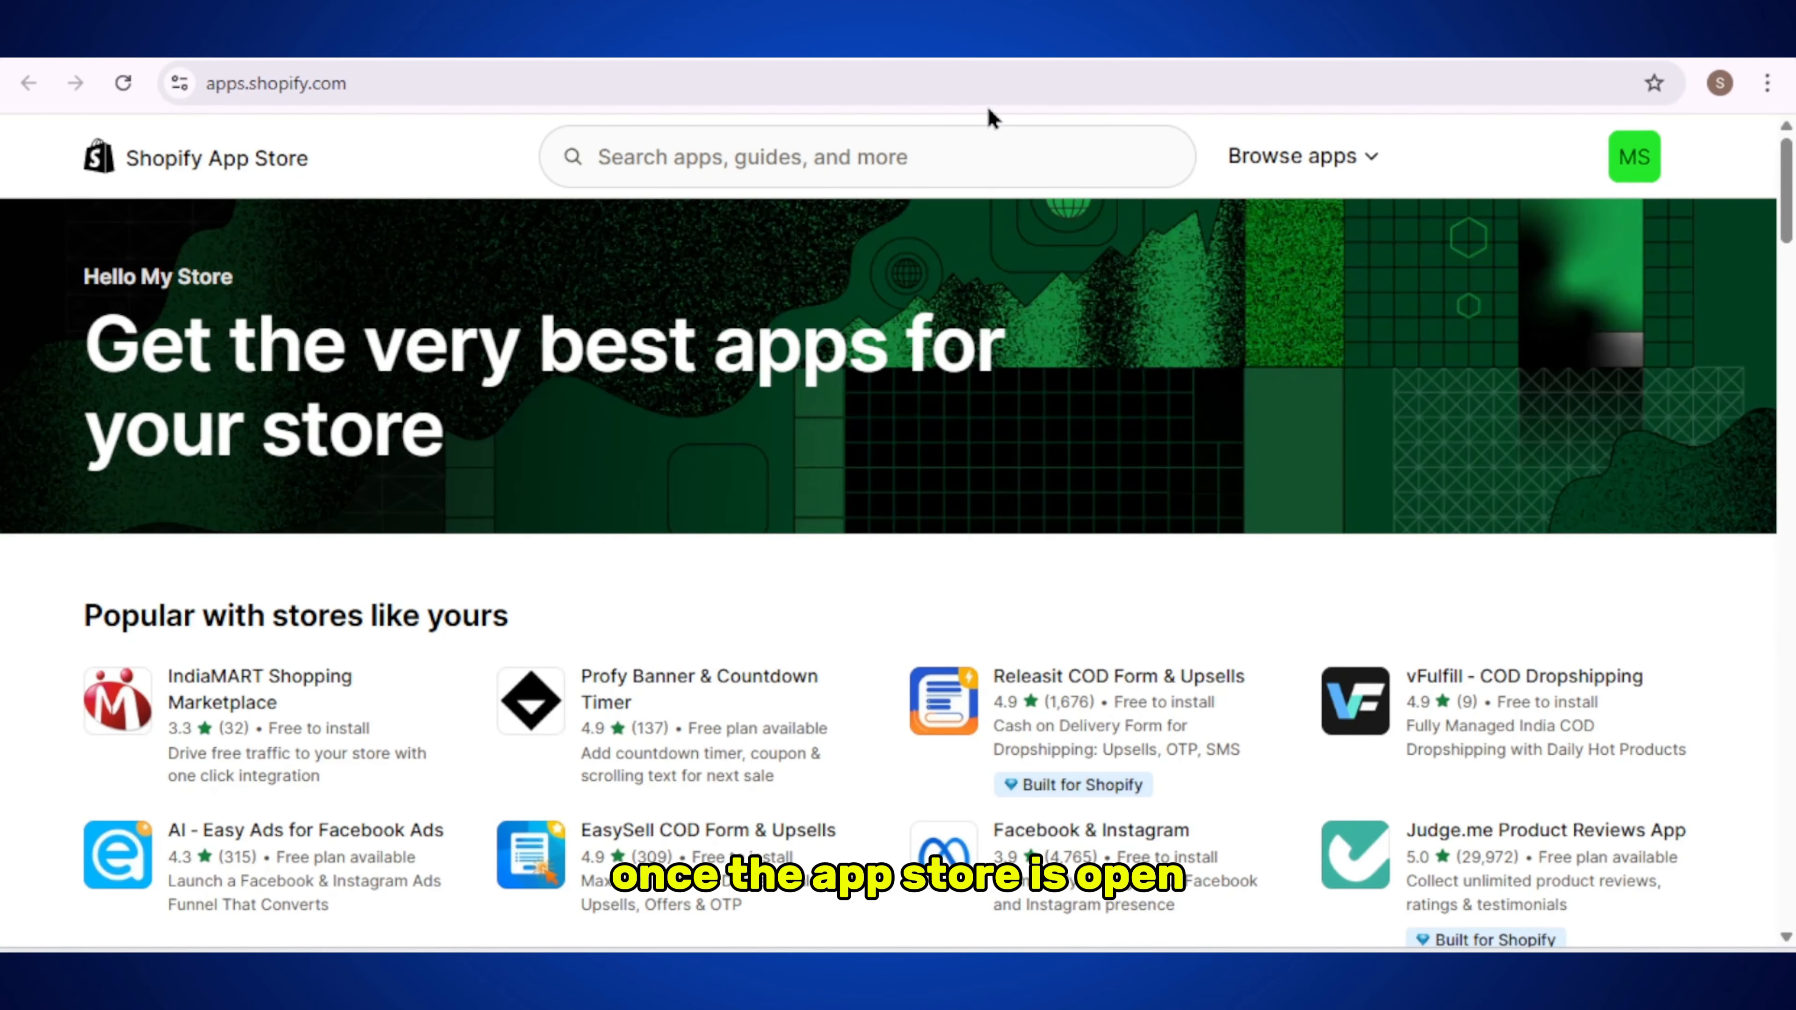
Step: Search the app store for "pagefly" and open the PageFly Landing Page Builder listing
click(676, 161)
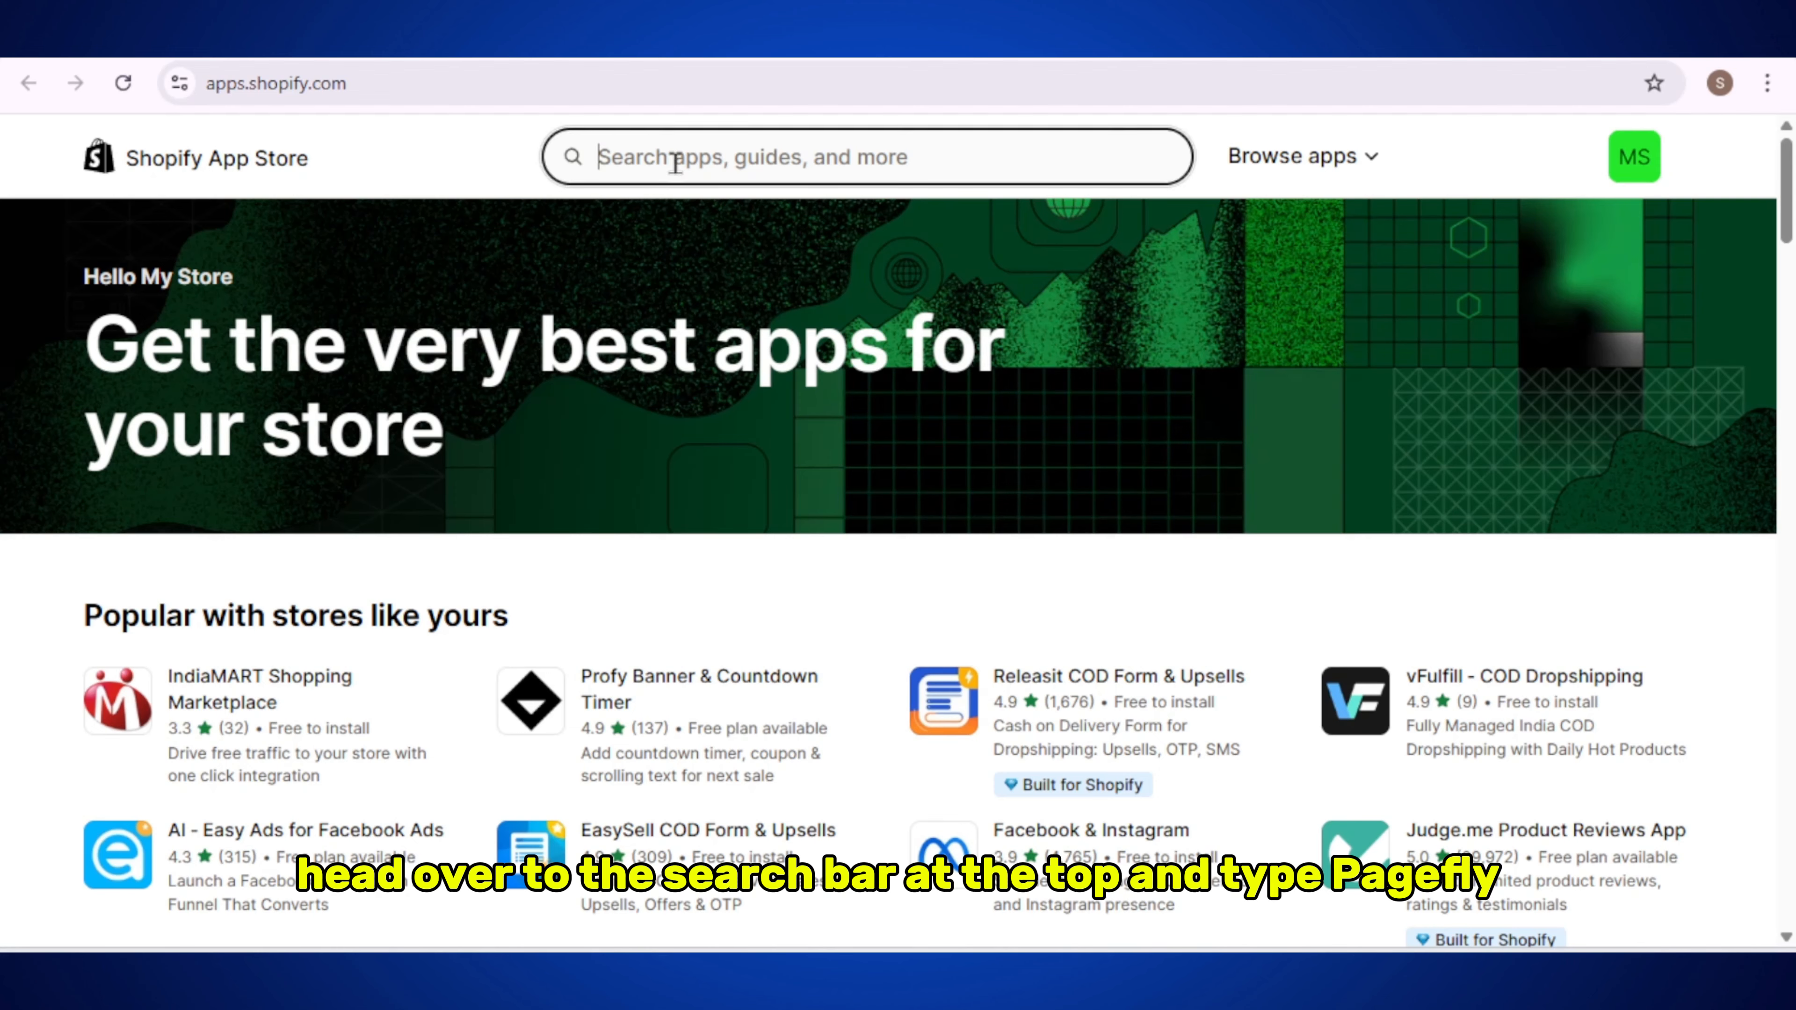
text(pagef)
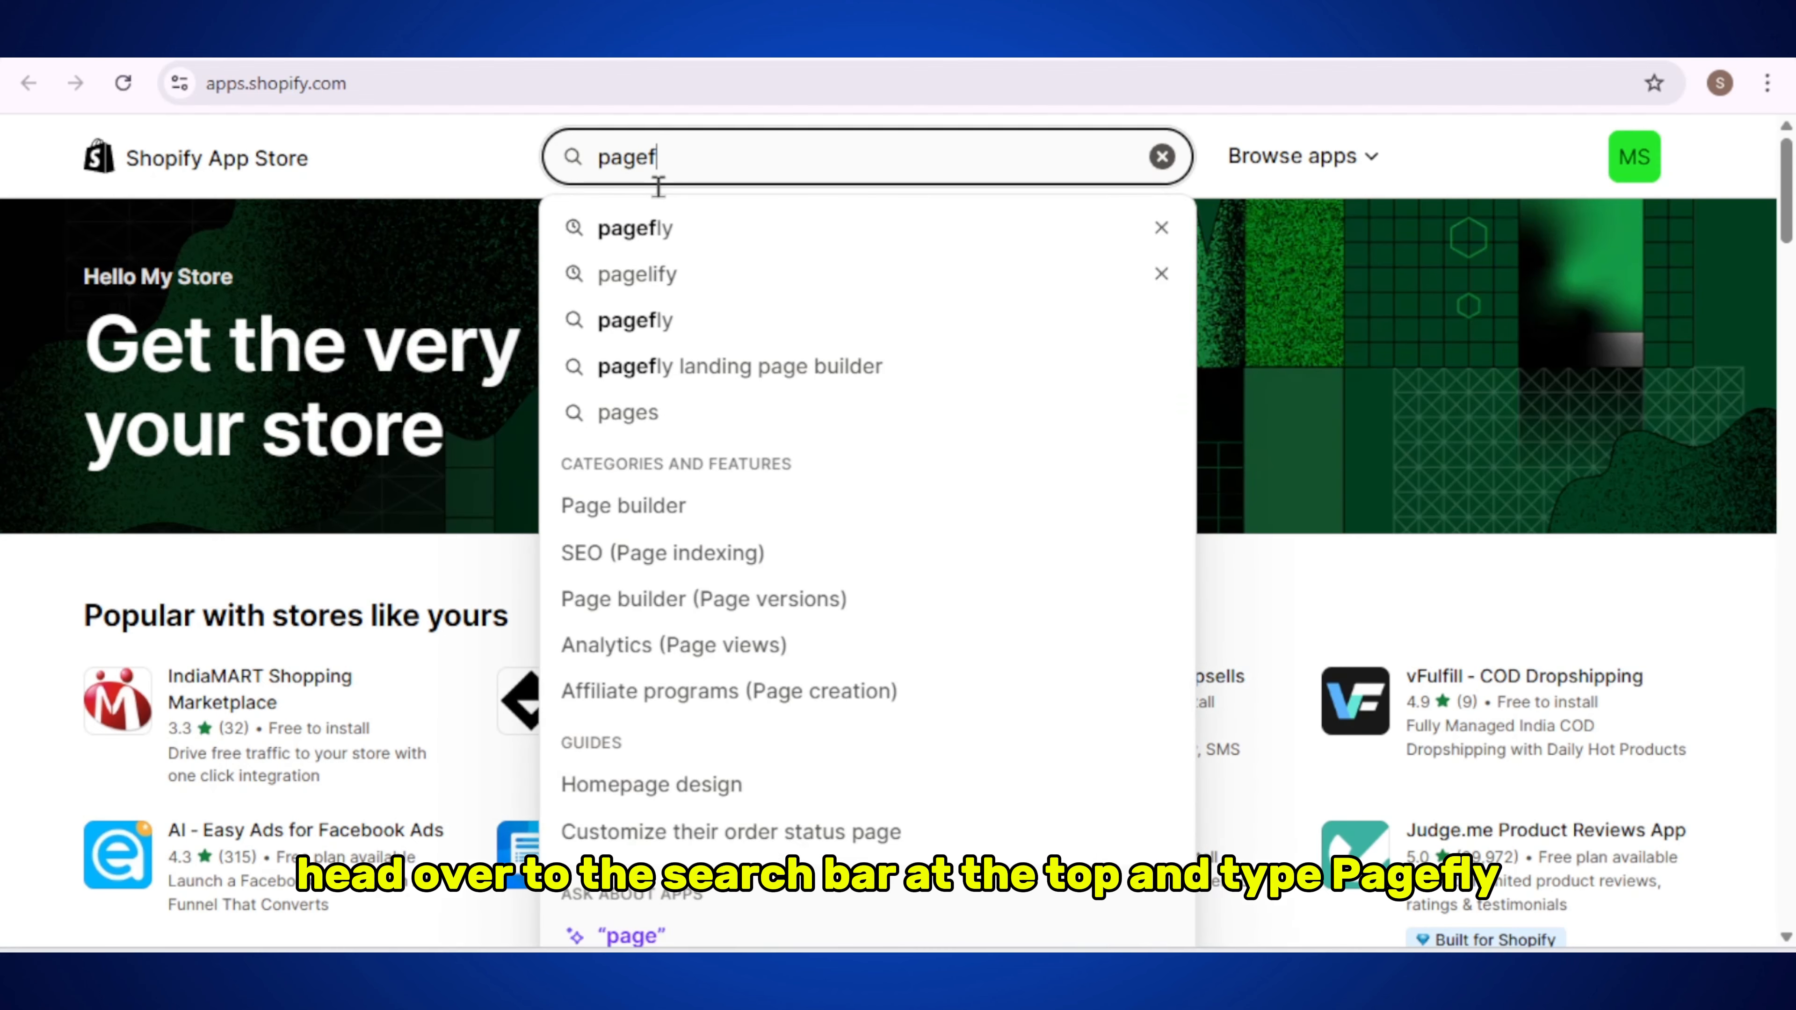
text(ly)
key(Return)
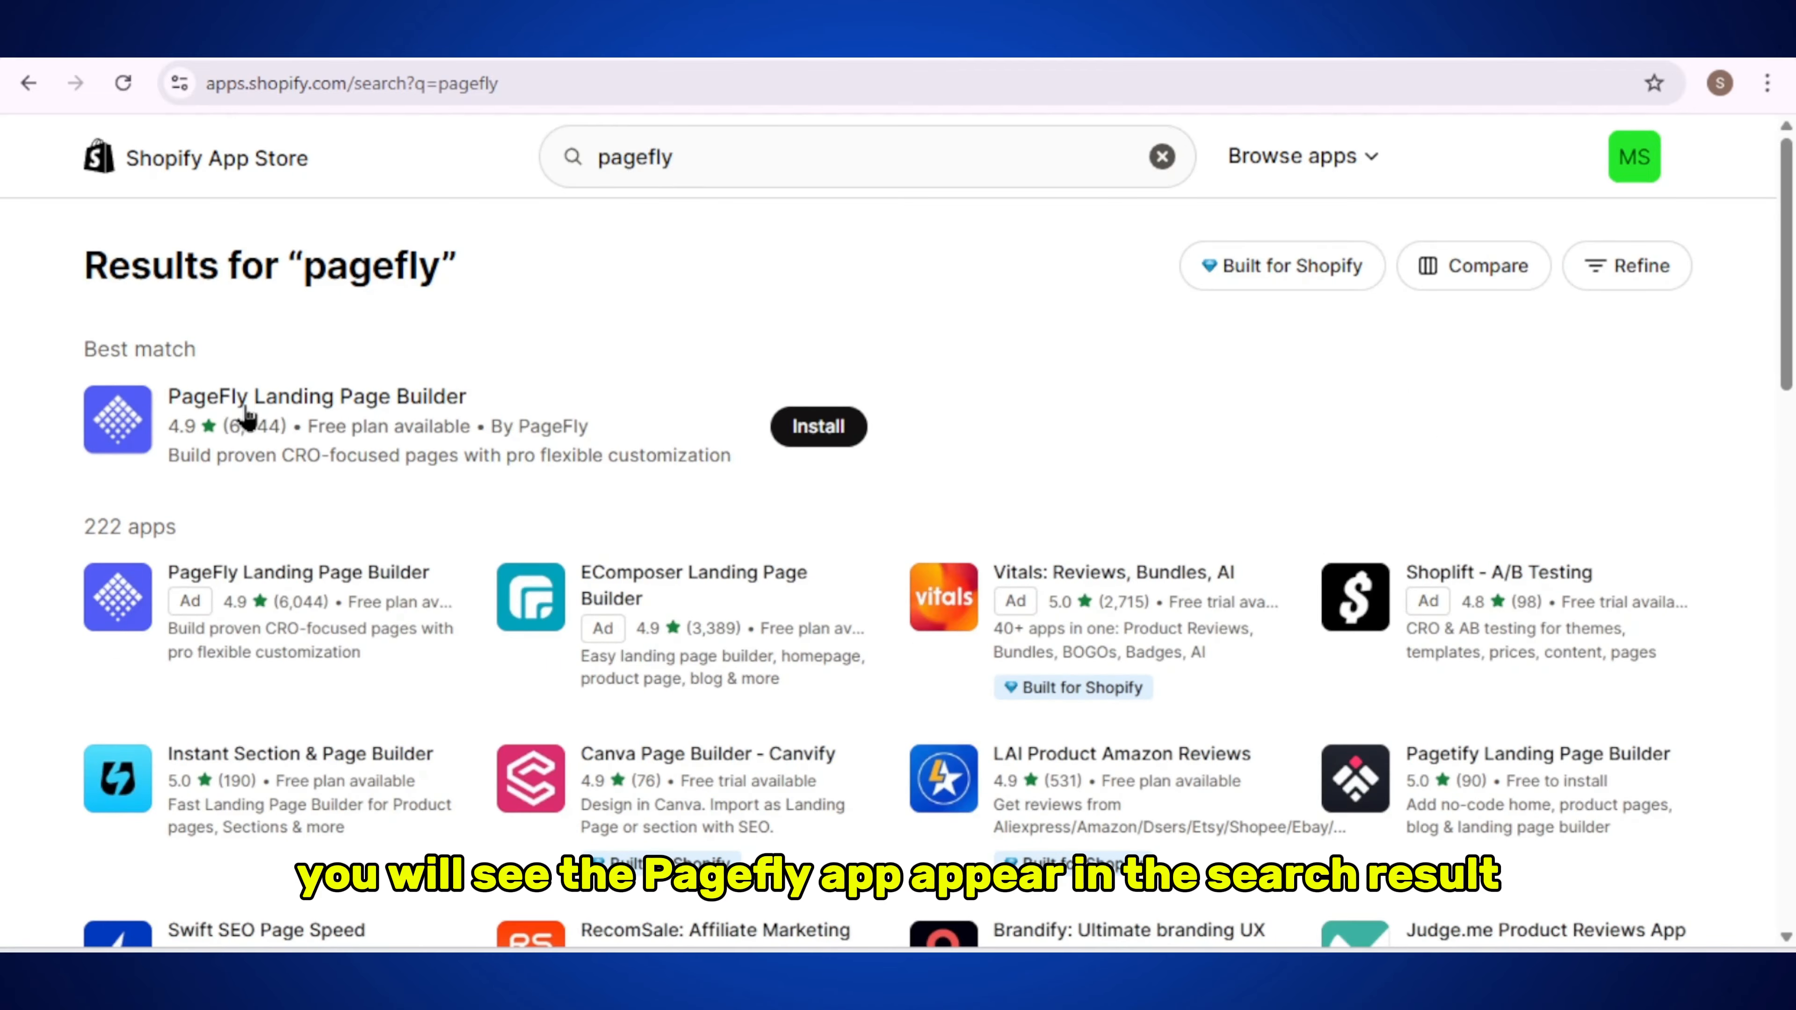
click(285, 415)
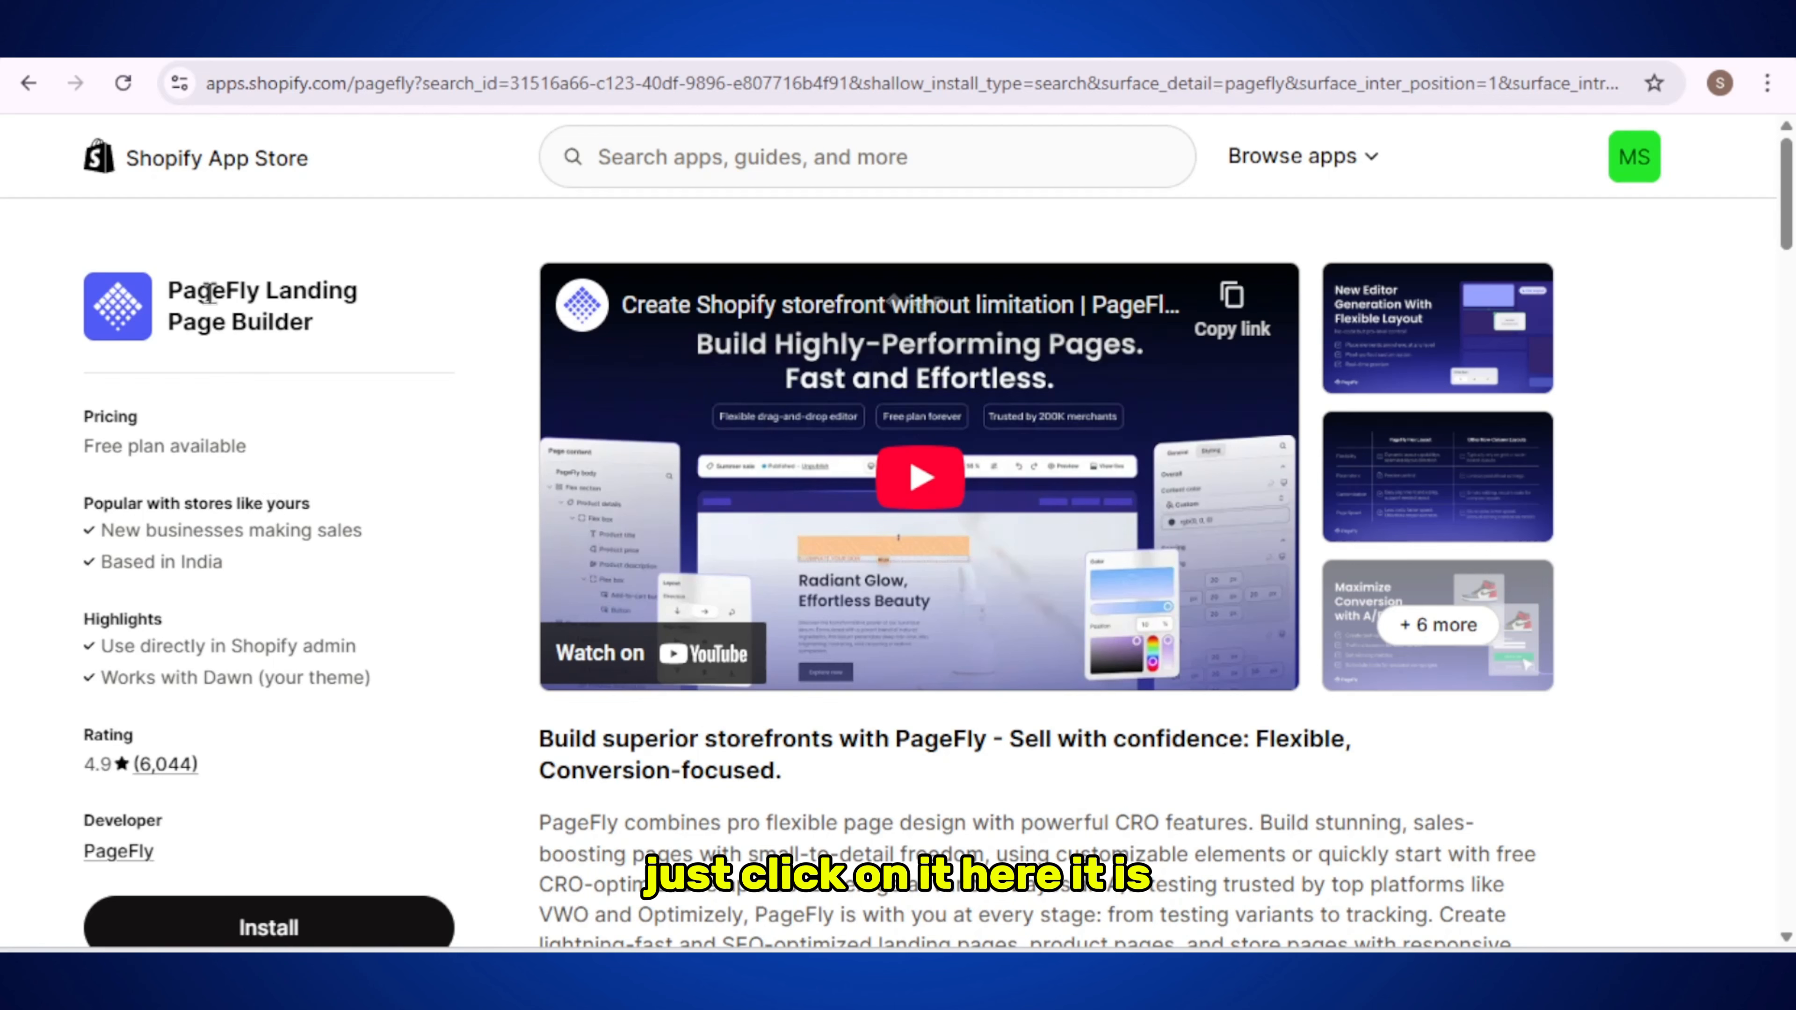
Step: Review the PageFly listing's name, description, feature highlights and supported languages
drag(173, 290, 389, 344)
click(302, 323)
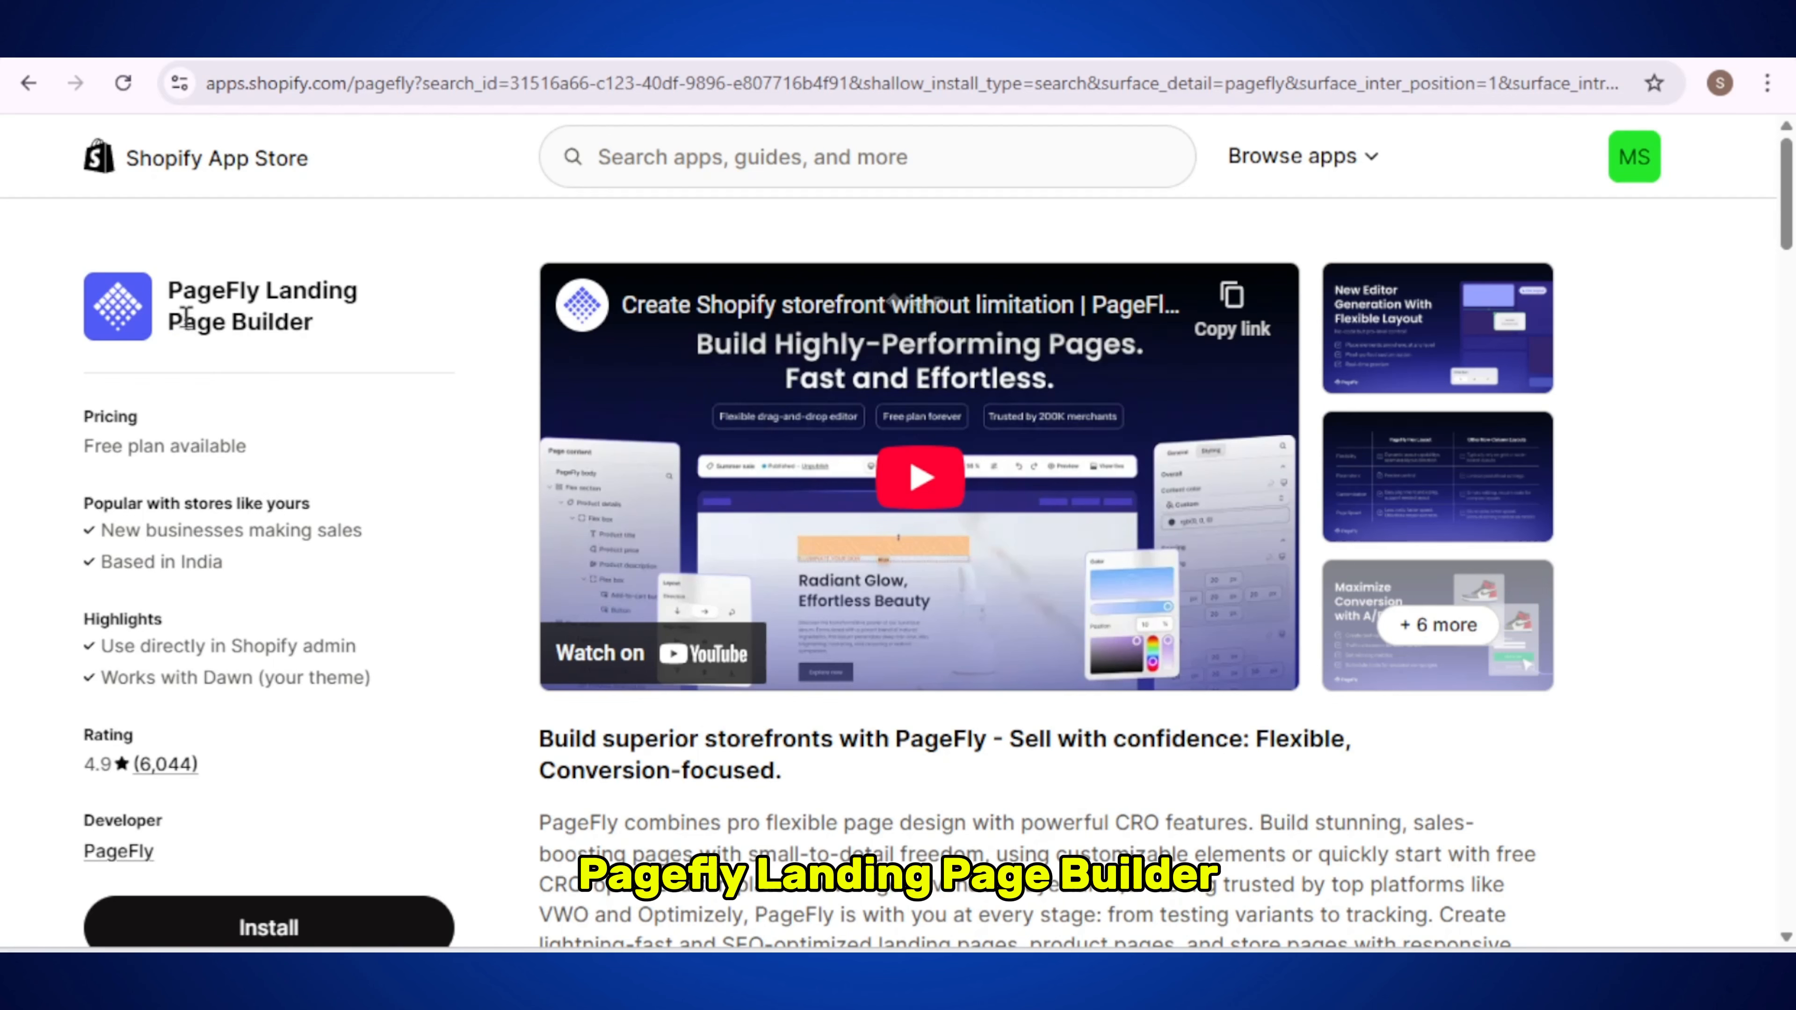
drag(177, 324, 322, 334)
click(347, 340)
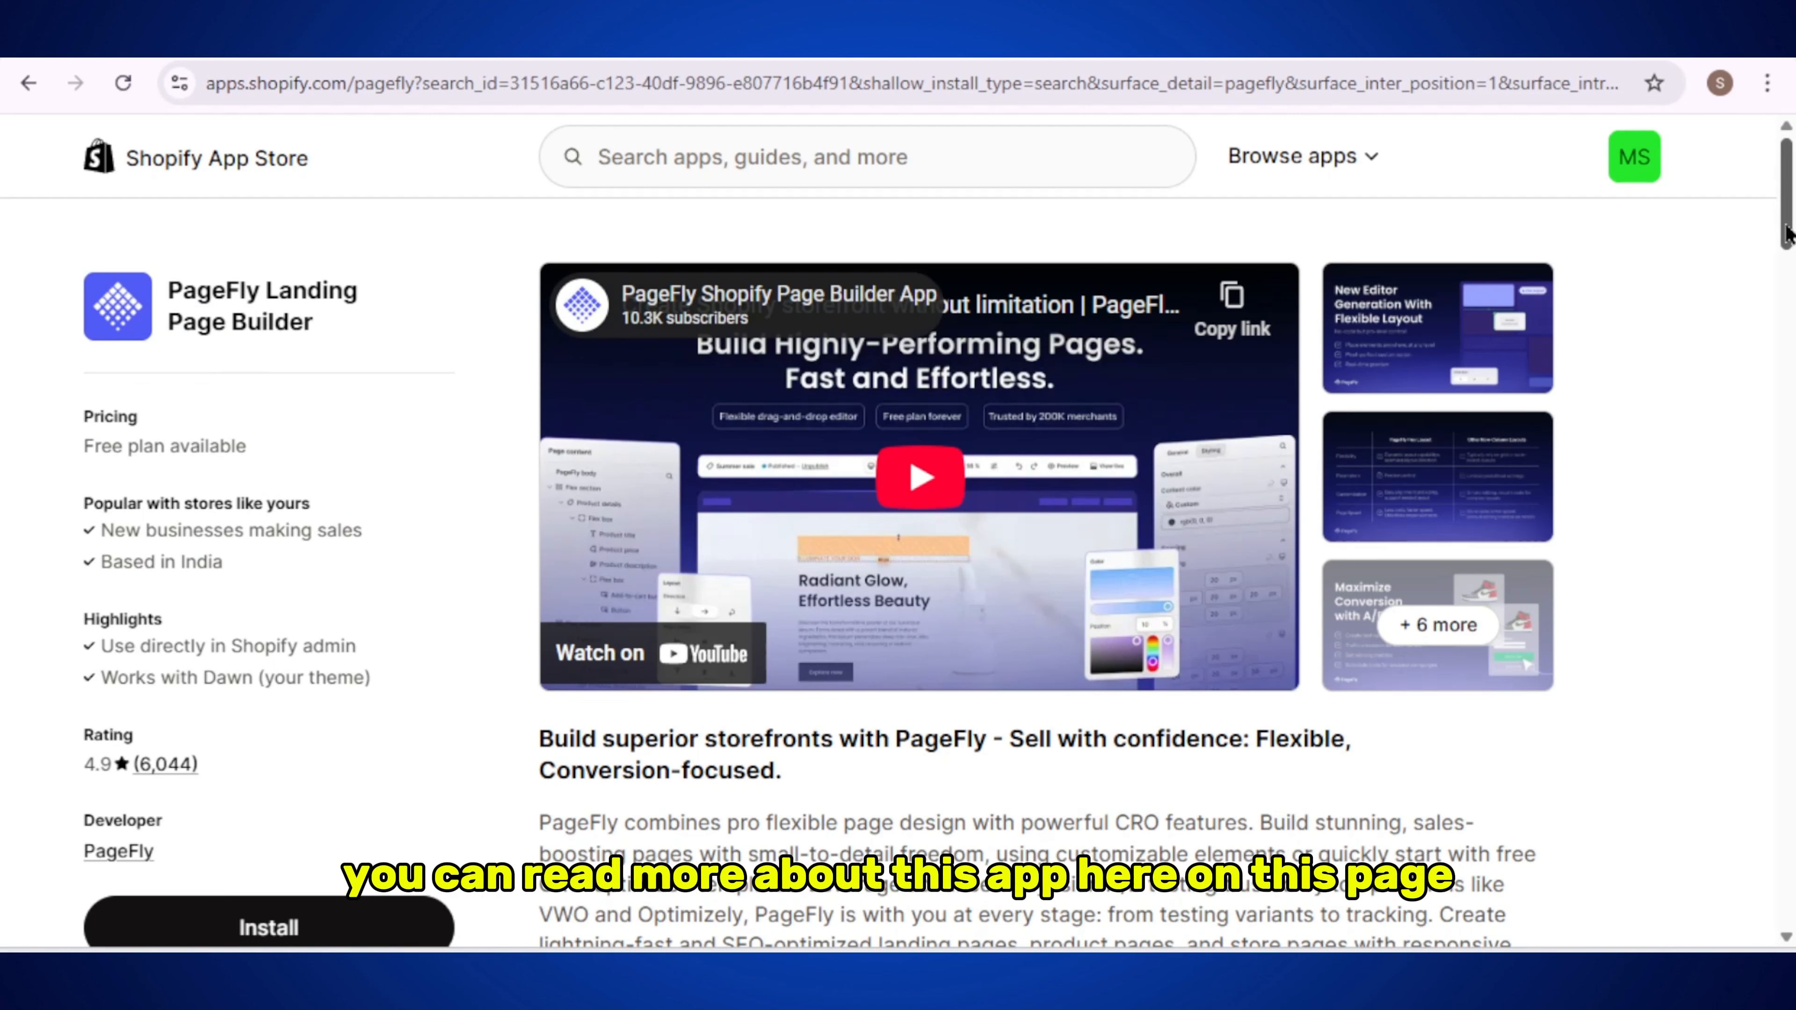
mouse_move(1785, 206)
mouse_down()
mouse_move(1785, 322)
mouse_move(1788, 190)
mouse_up()
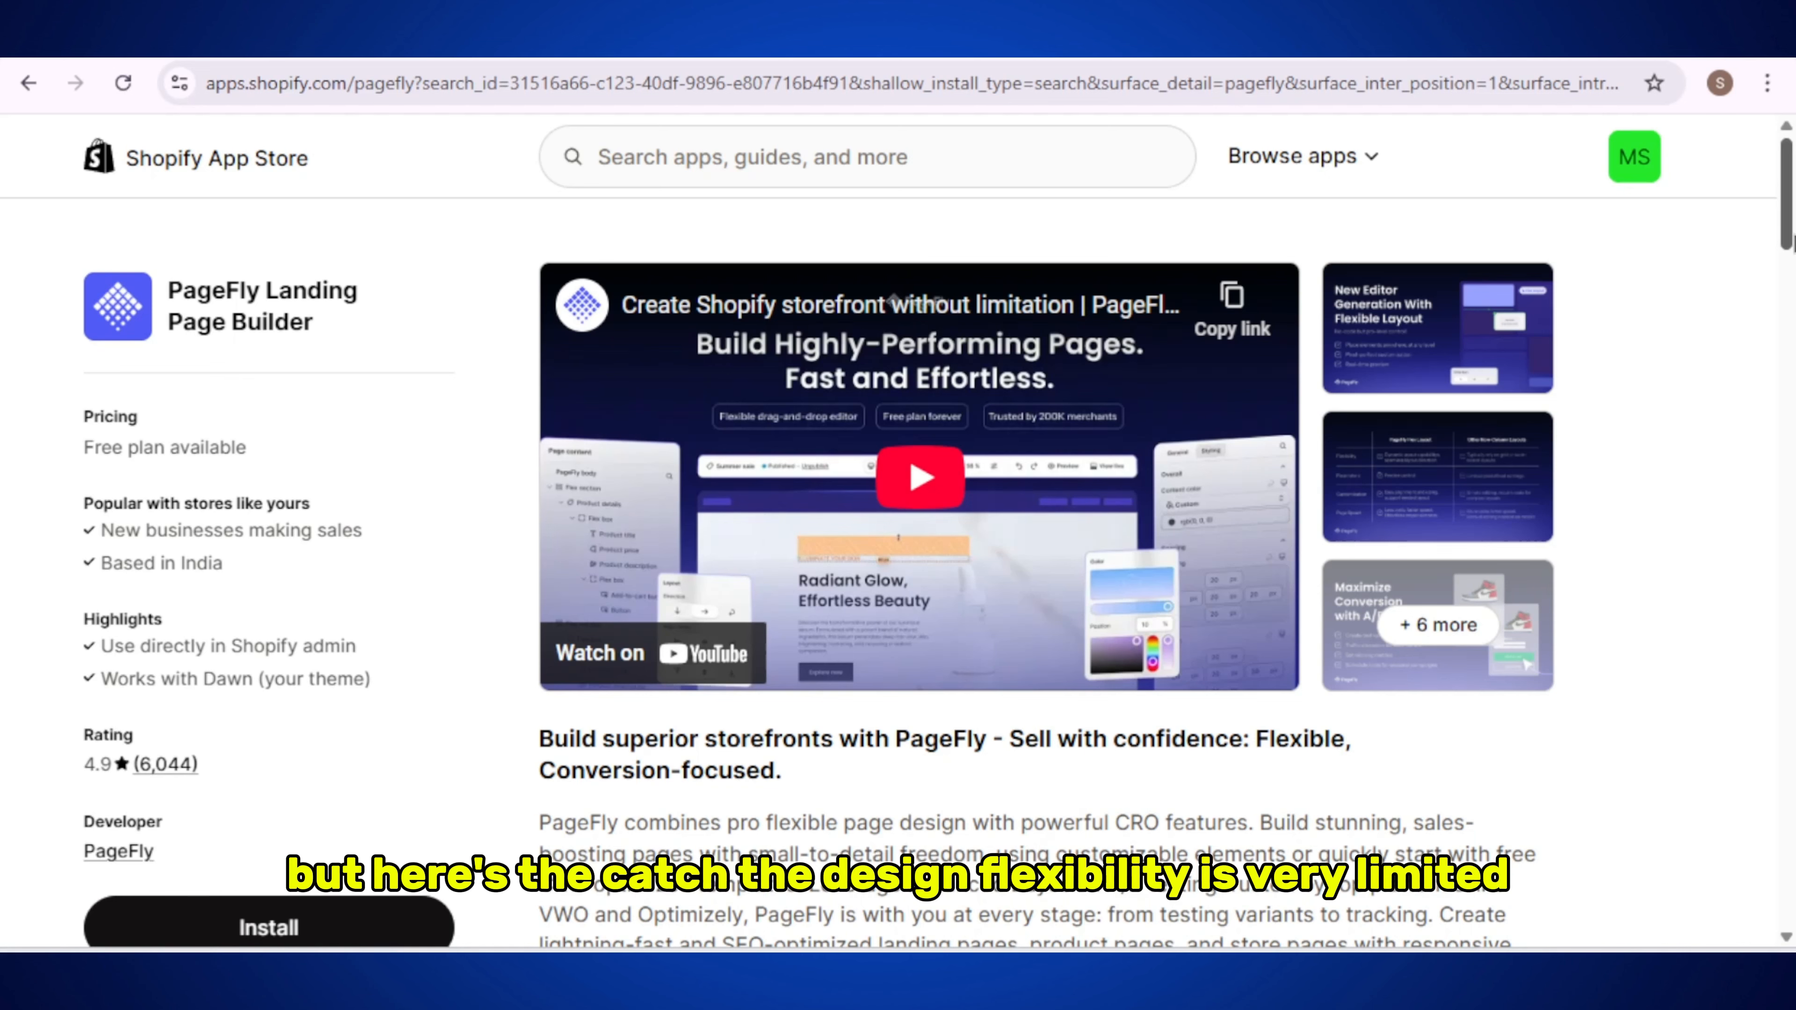
drag(1792, 240, 1788, 304)
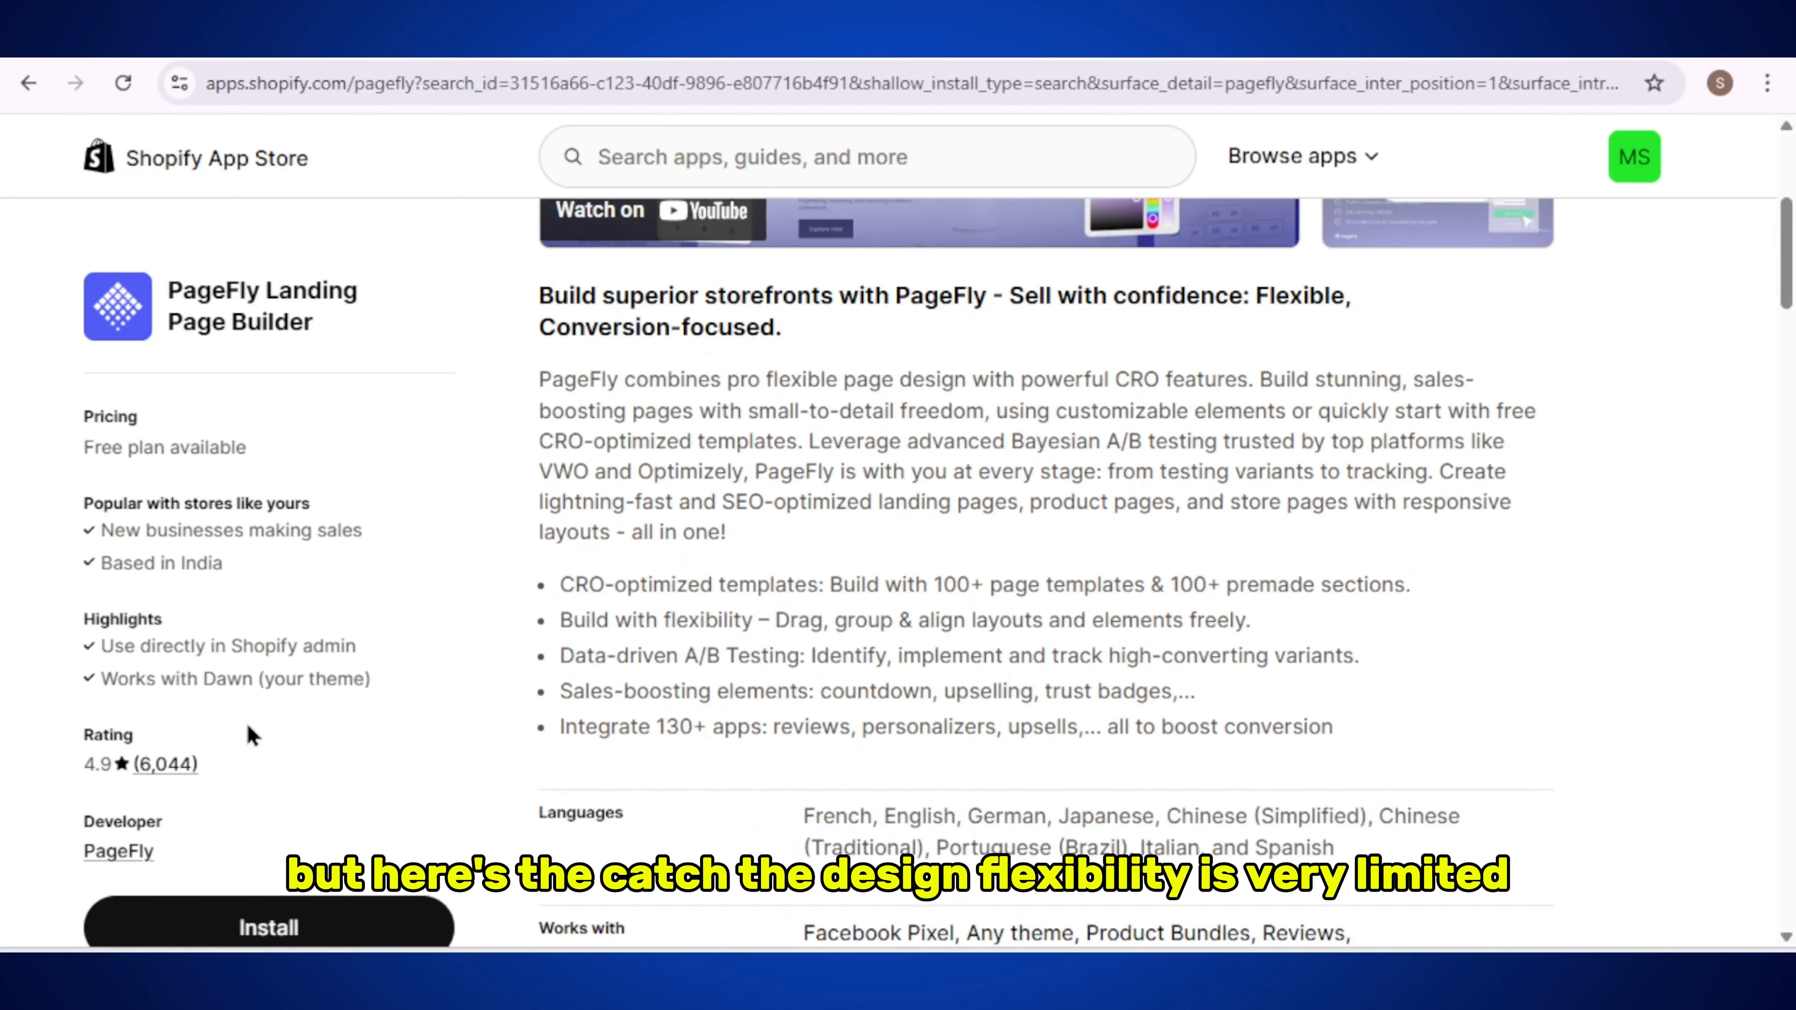
scroll(251, 708, down, 3)
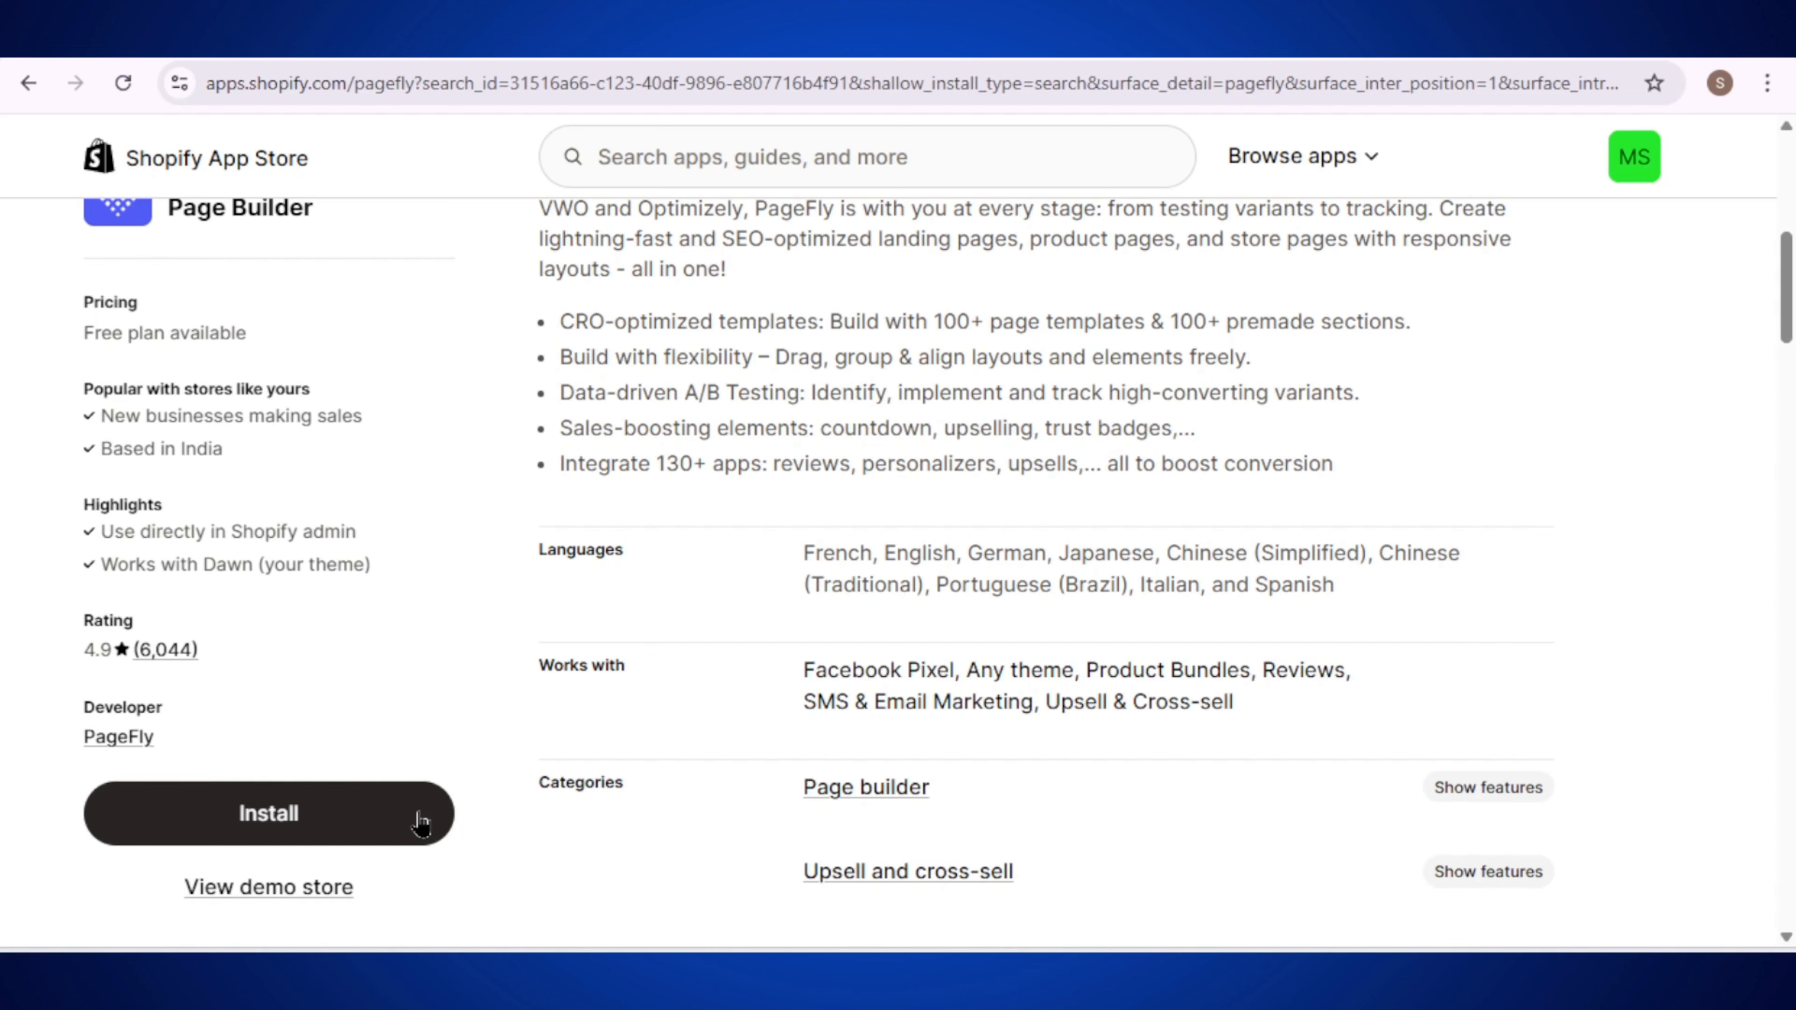
Step: Open PageFly's demo store in a new tab and look through its showcase page
right_click(303, 893)
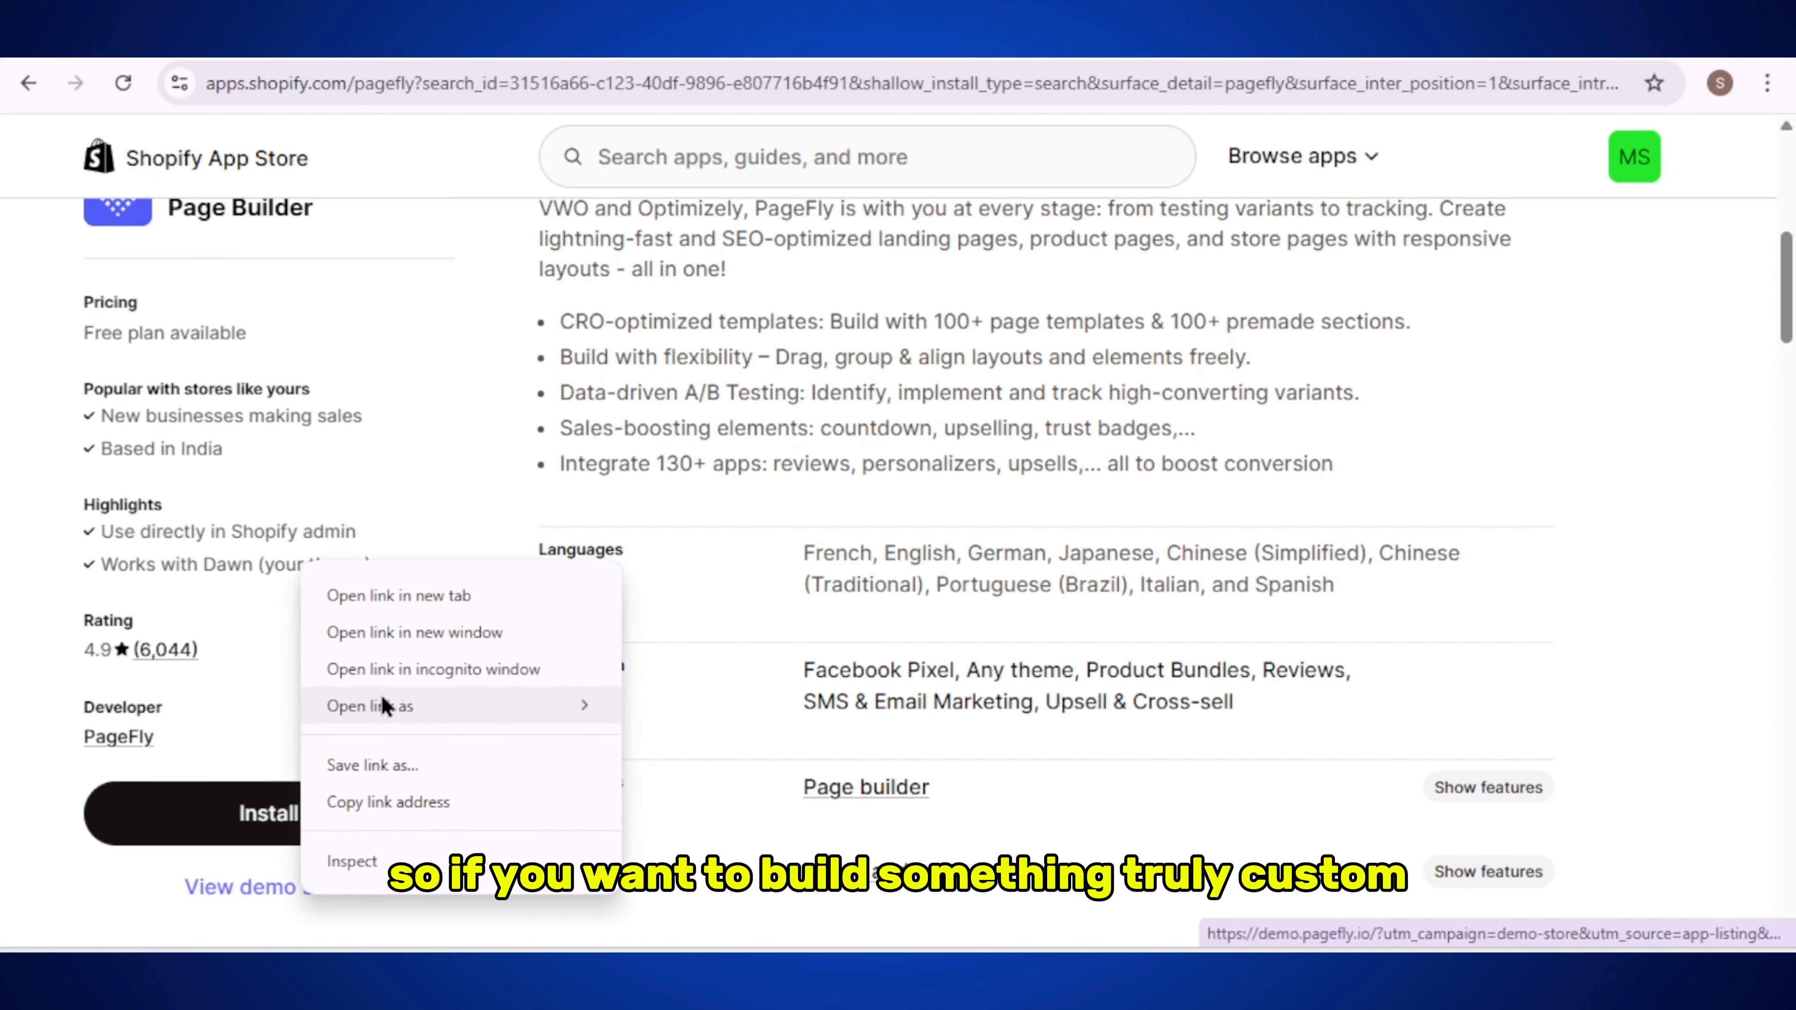
click(402, 596)
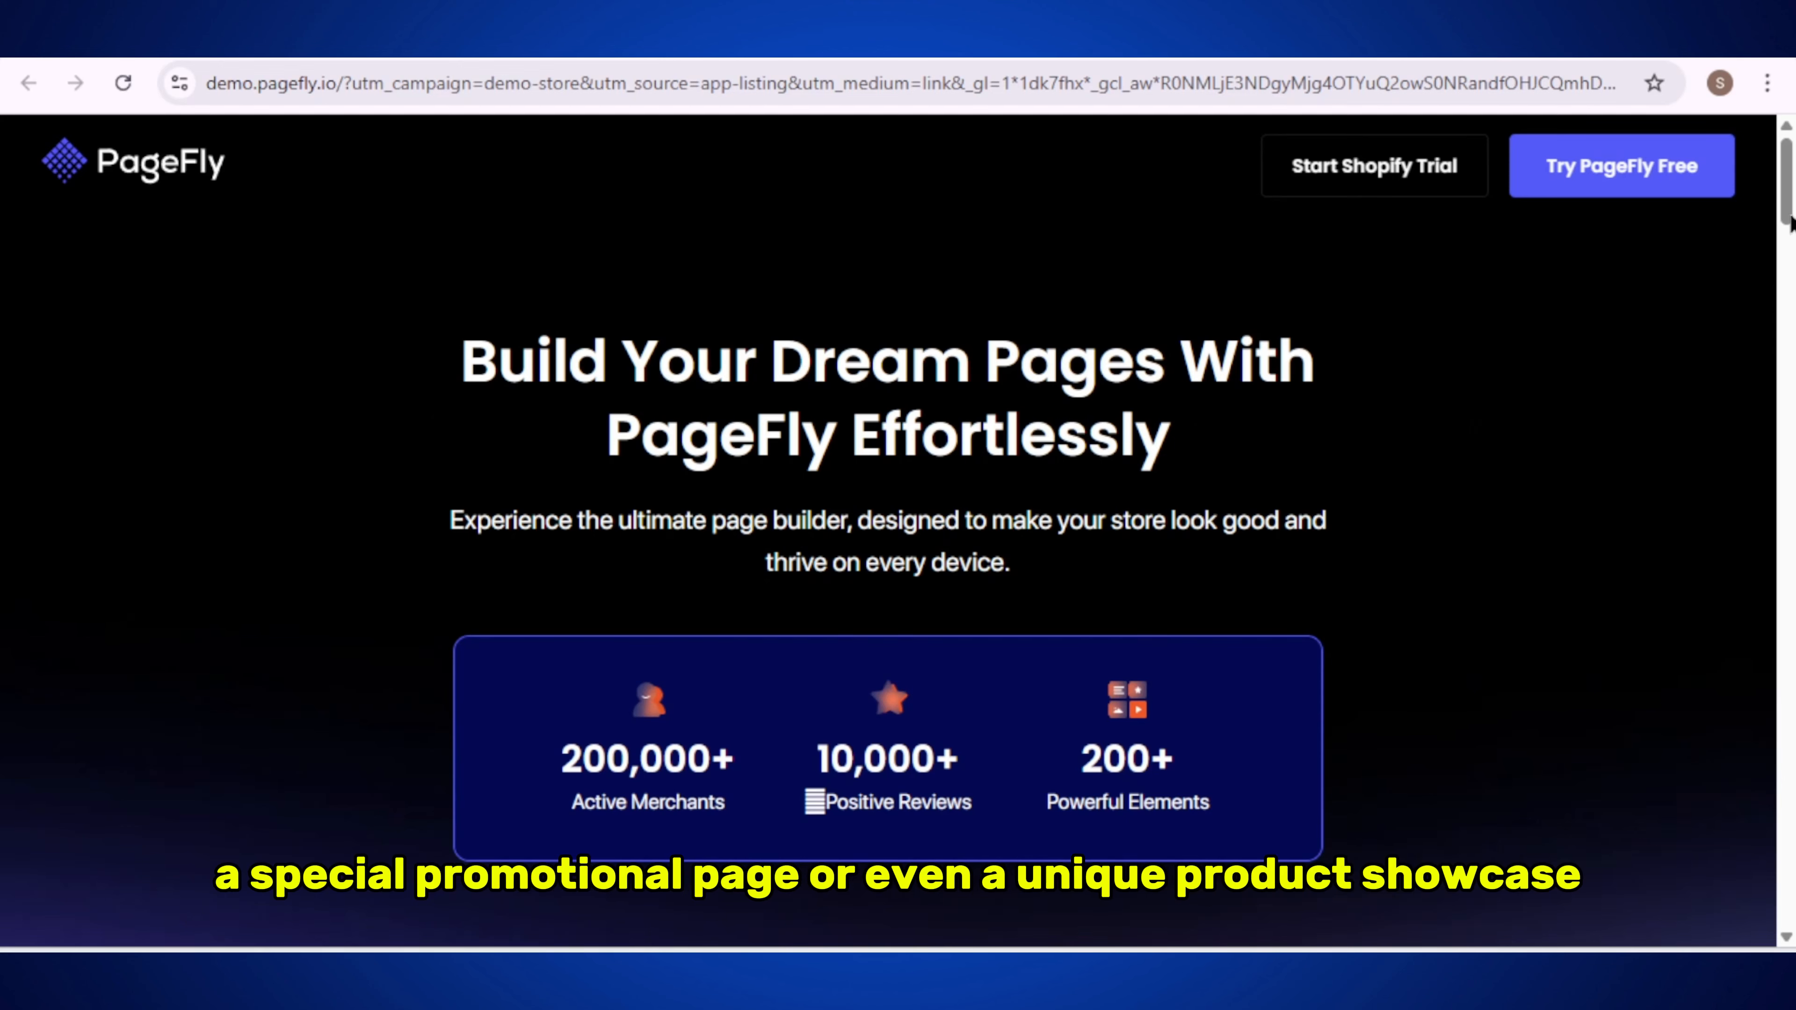
drag(1792, 193, 1782, 294)
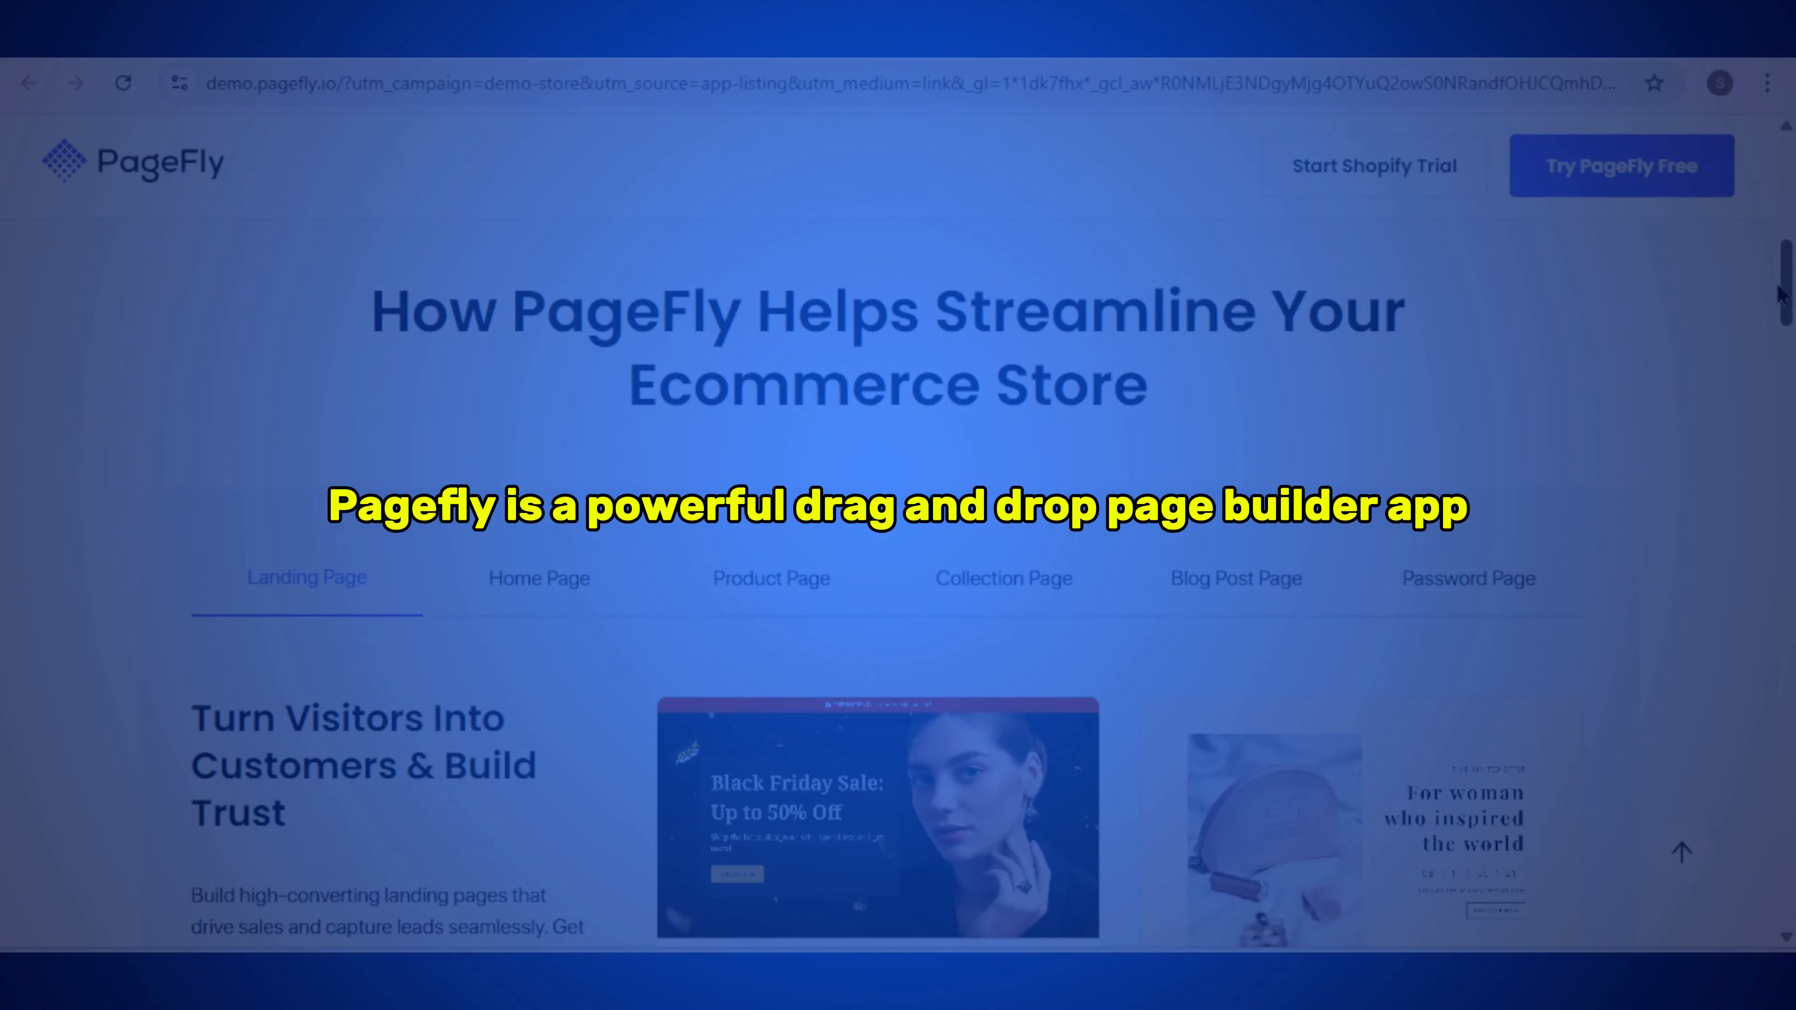
drag(1780, 294, 1751, 661)
scroll(1780, 318, up, 4)
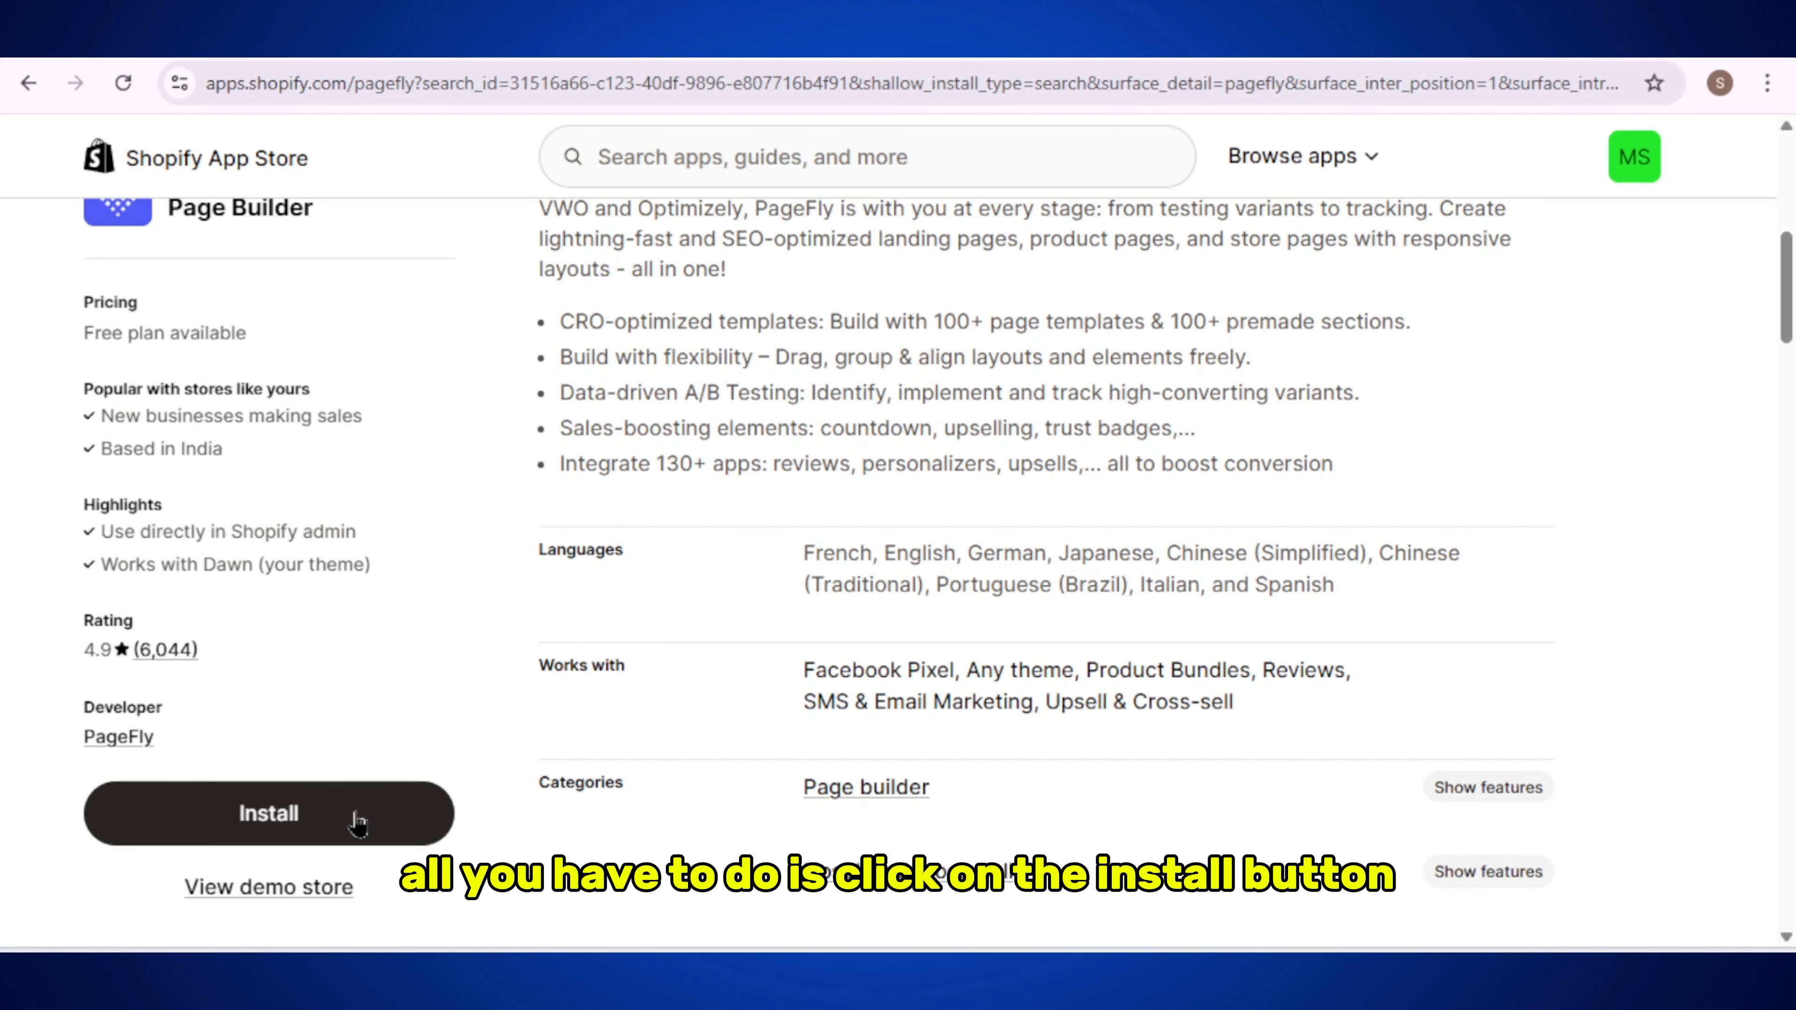
Step: Install the PageFly app on the store and approve its requested data access
click(301, 821)
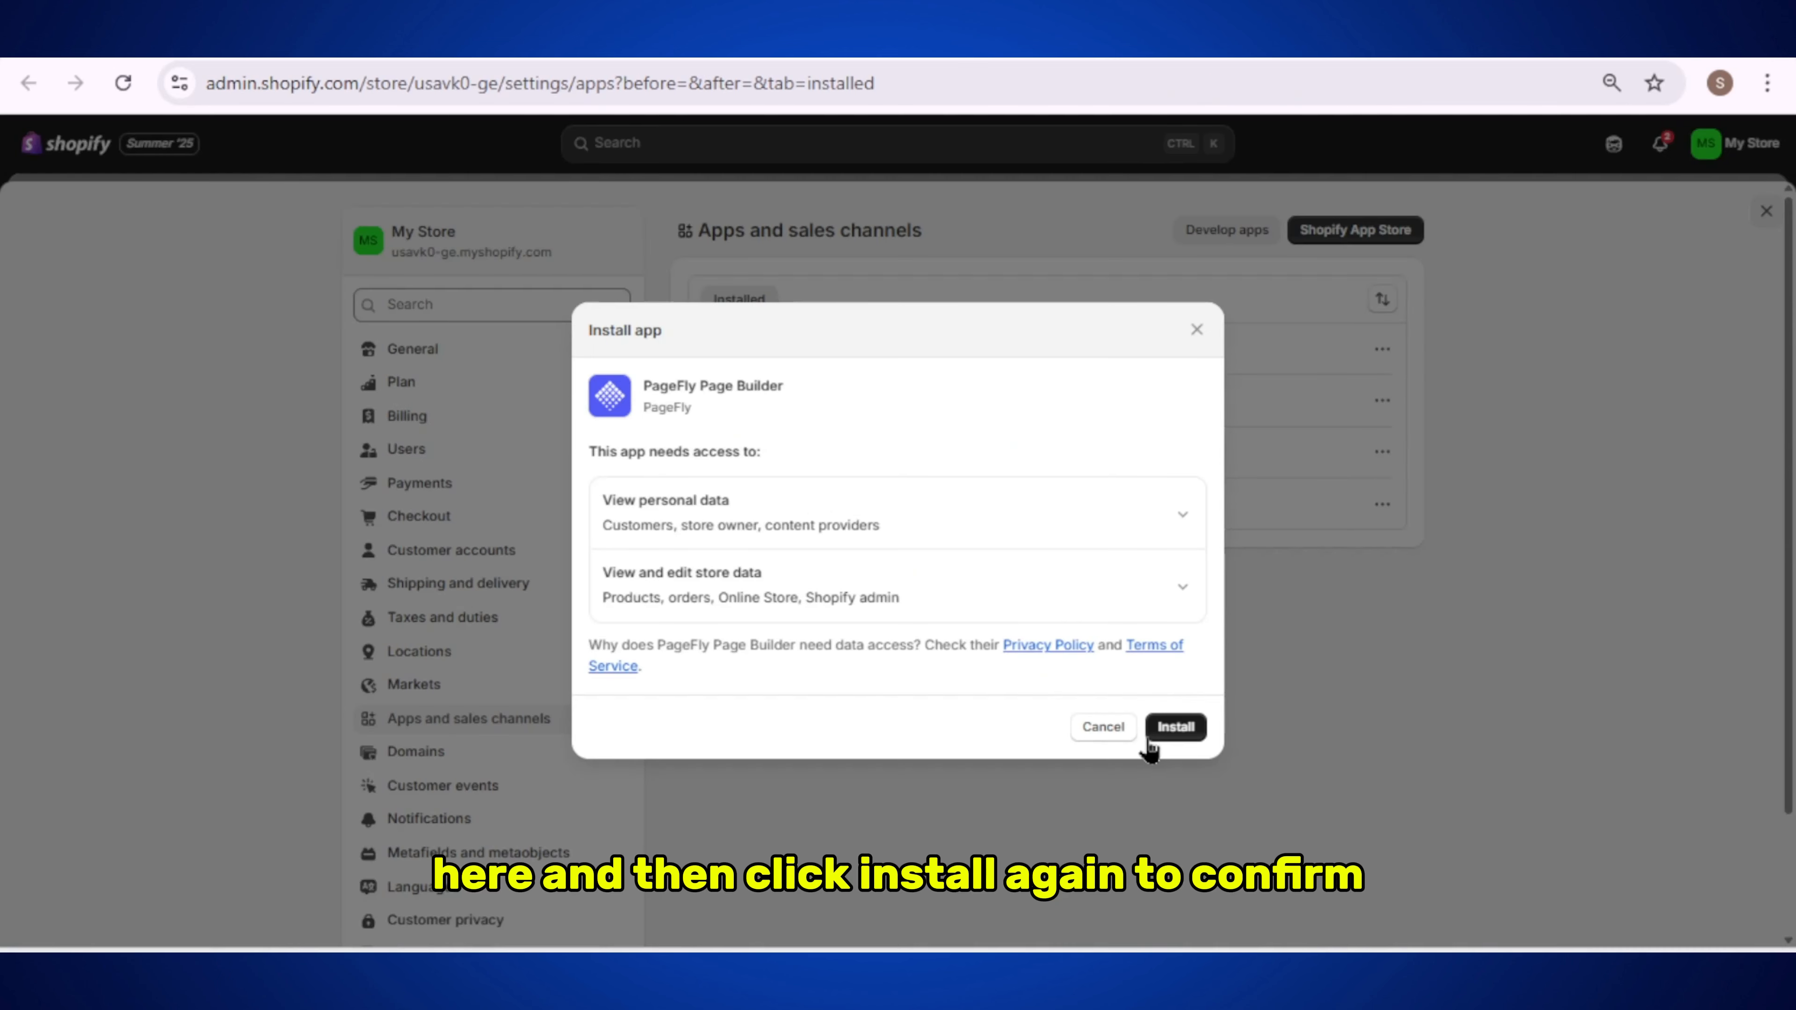
click(1177, 733)
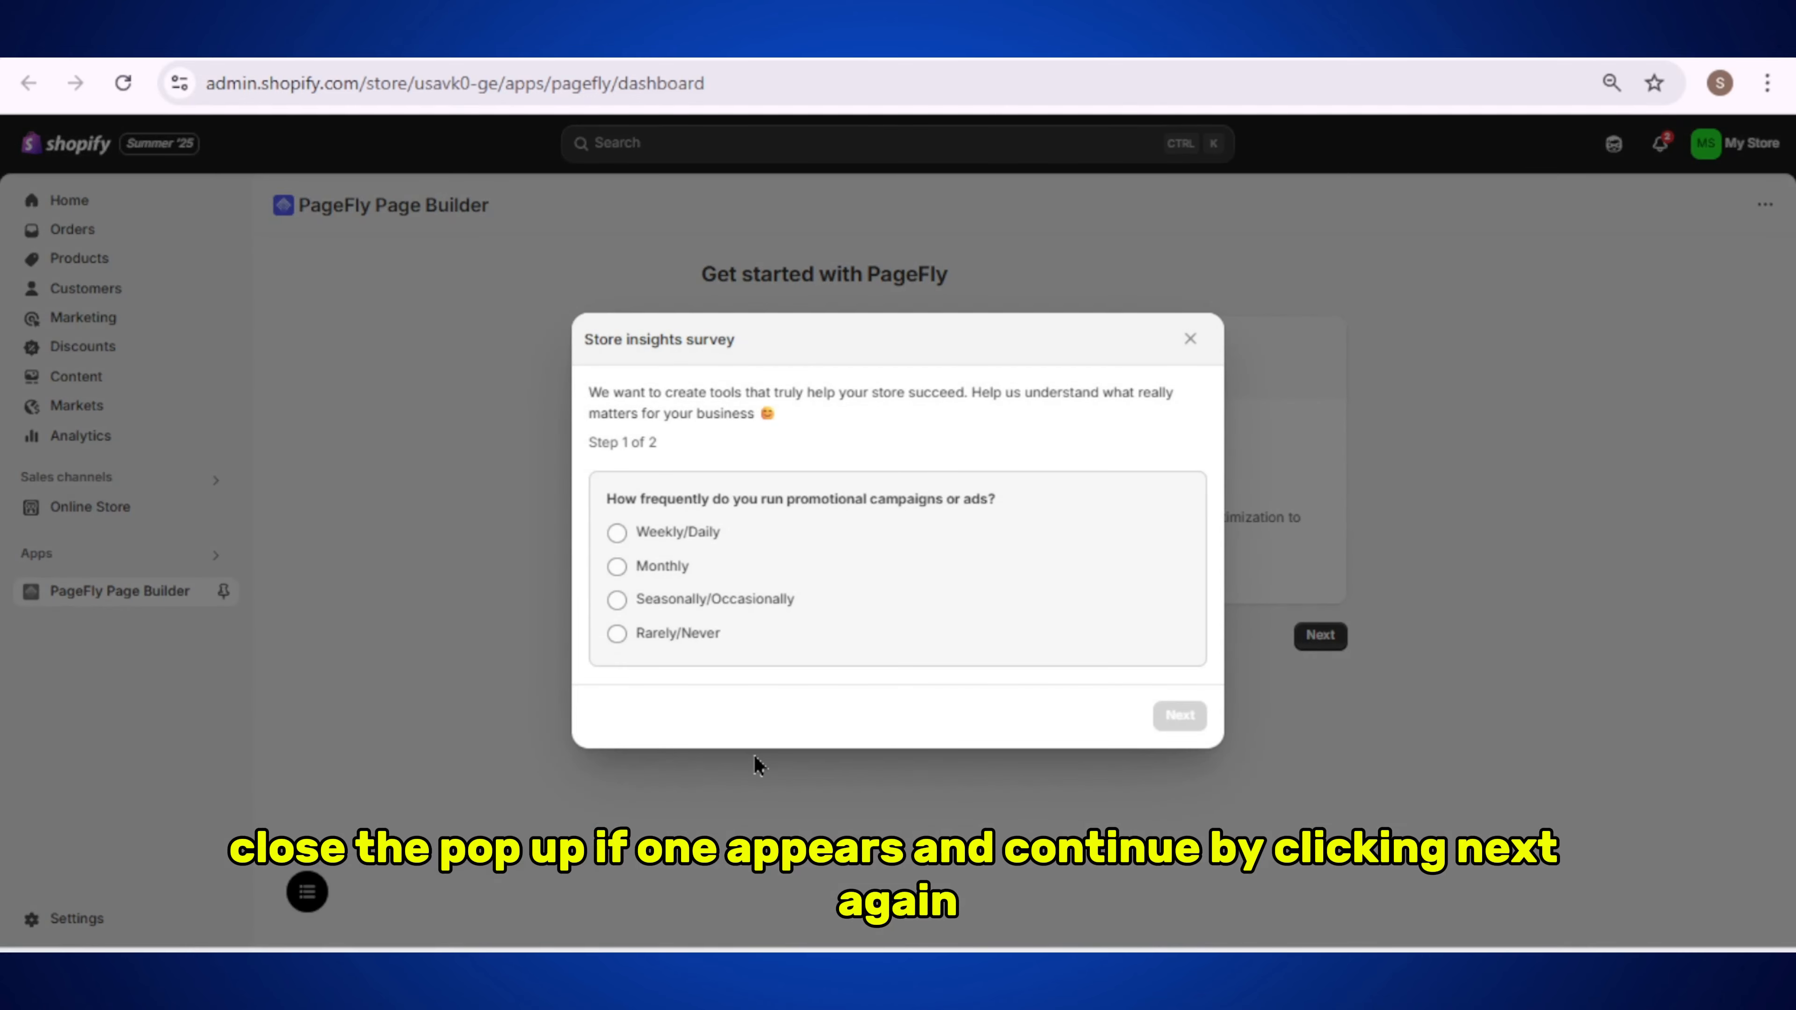
Step: Dismiss the store insights survey and skip all of PageFly's guided setup
click(1189, 341)
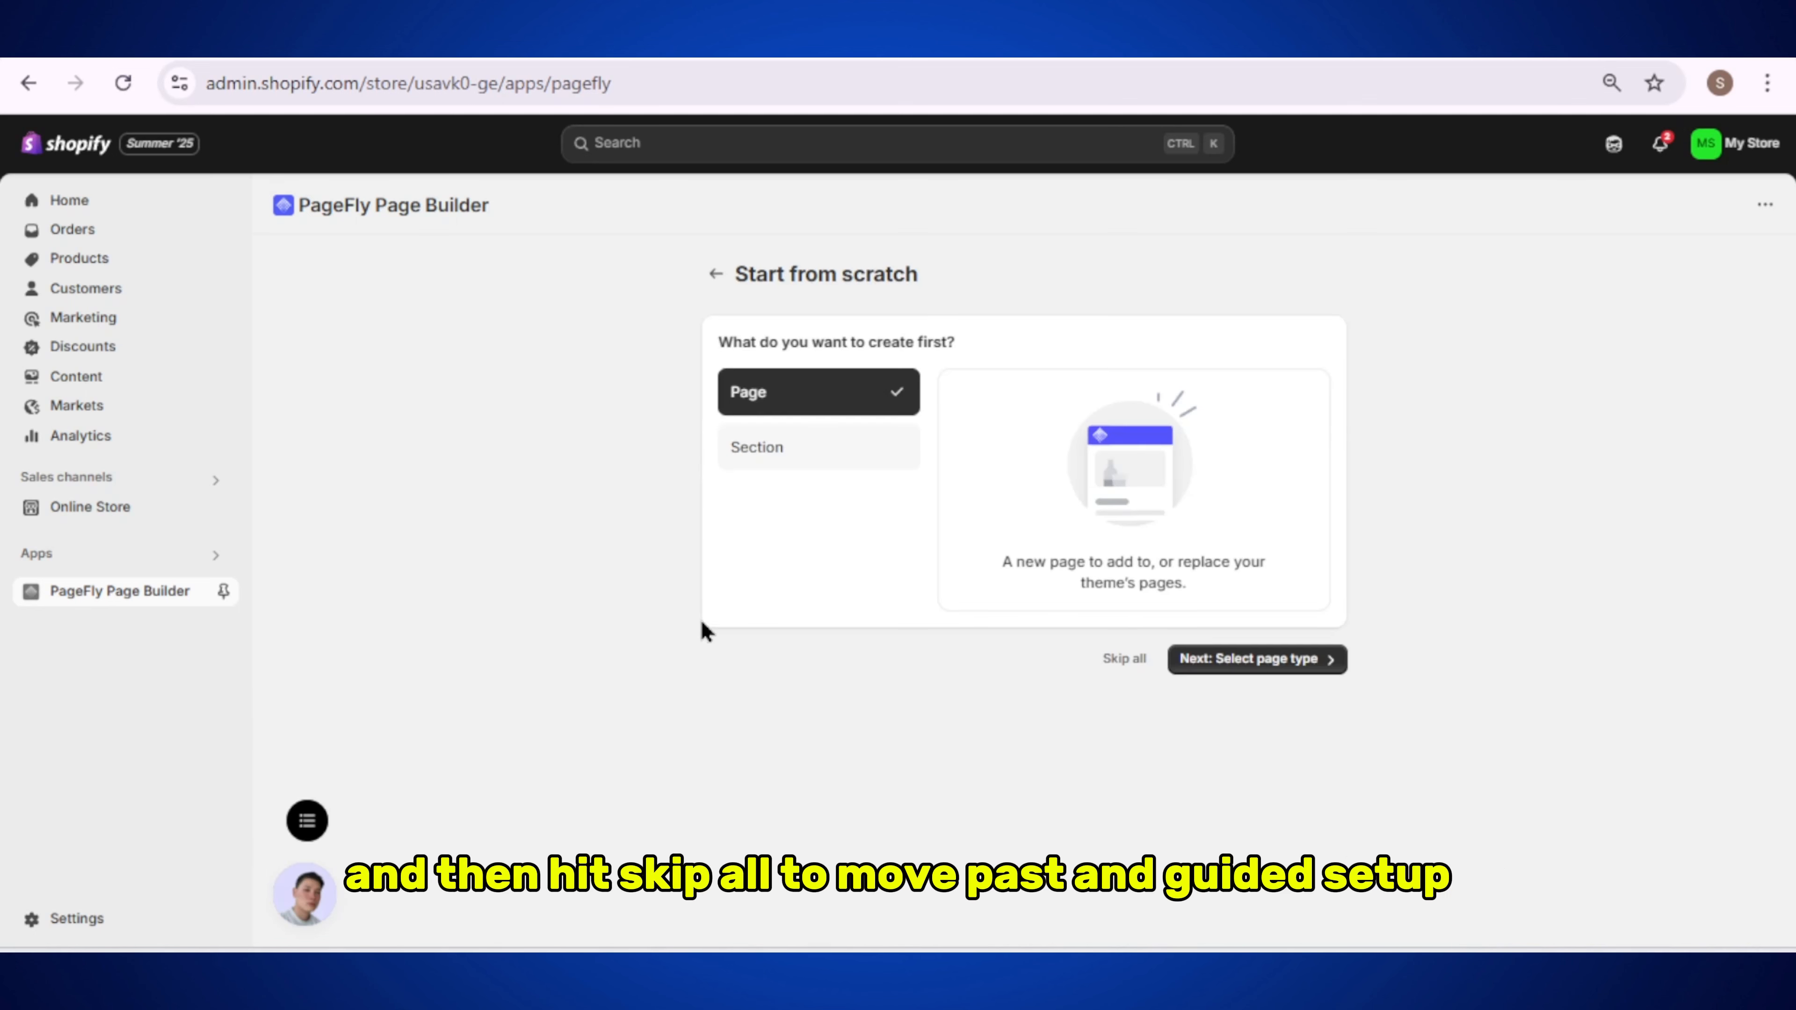
click(1124, 659)
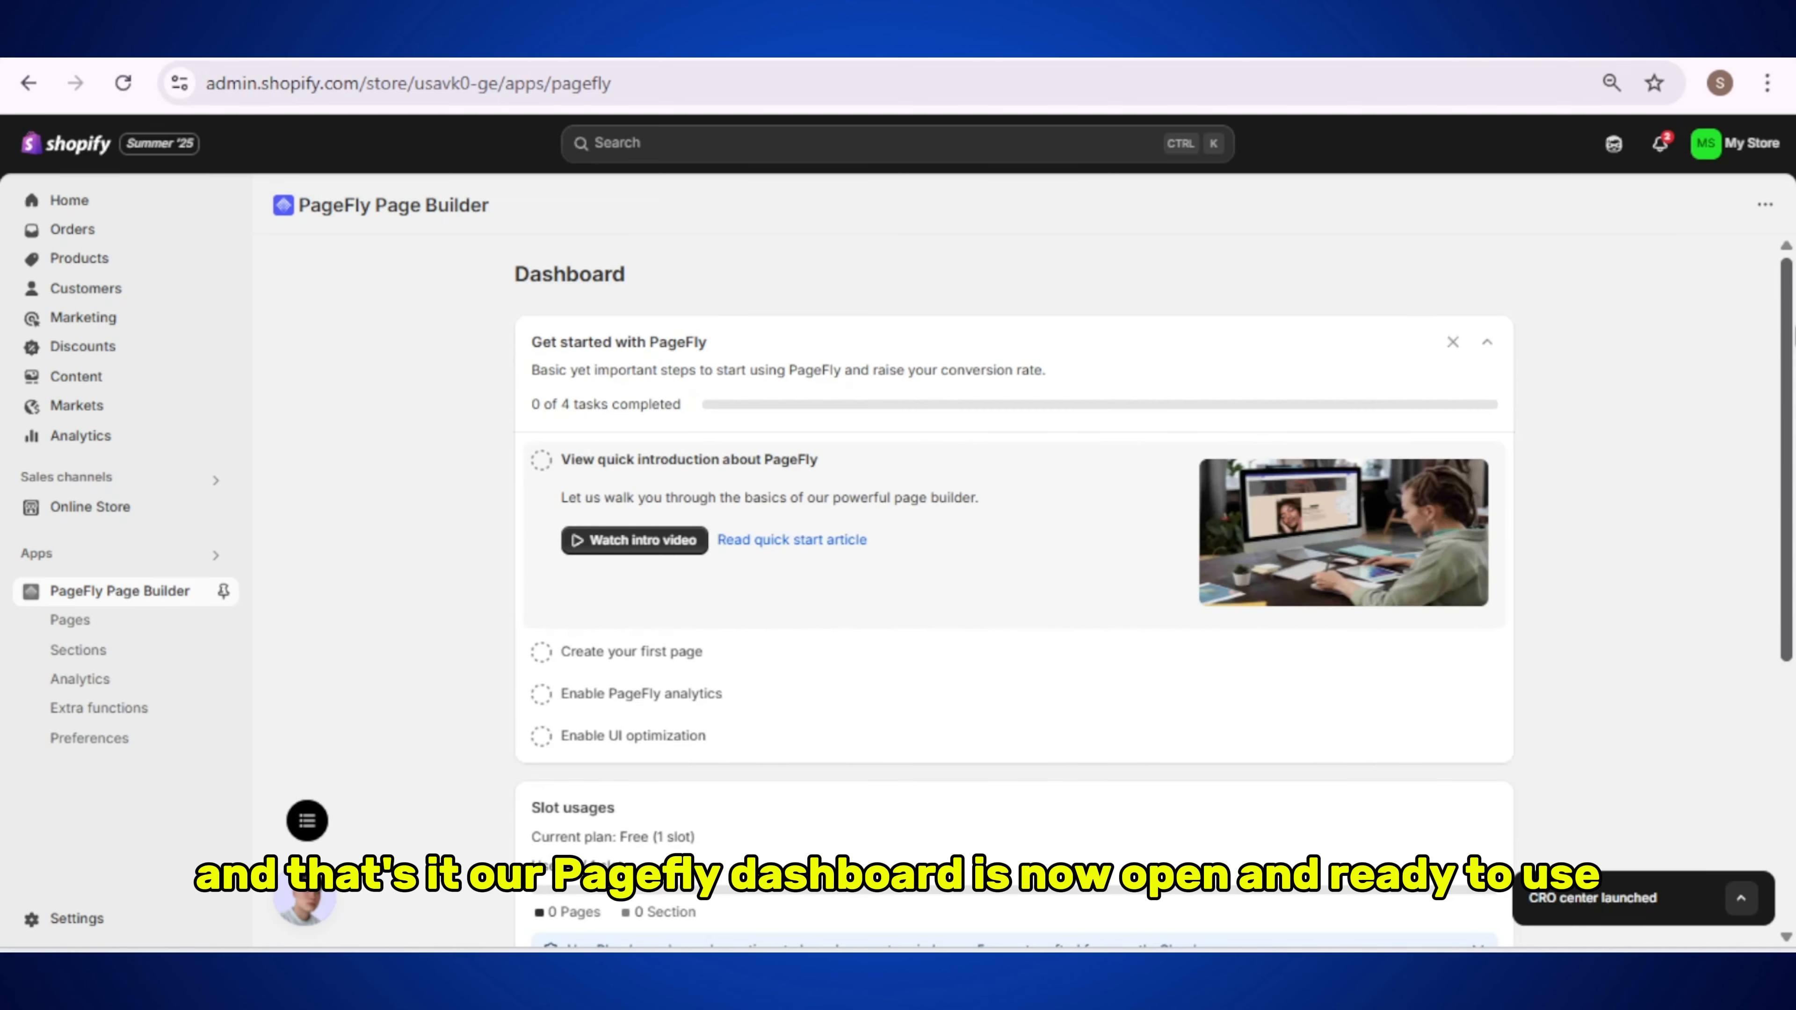
Step: Look through the PageFly dashboard's slot usage, support channels and recommended apps, and collapse the Get started checklist
scroll(1771, 642, down, 6)
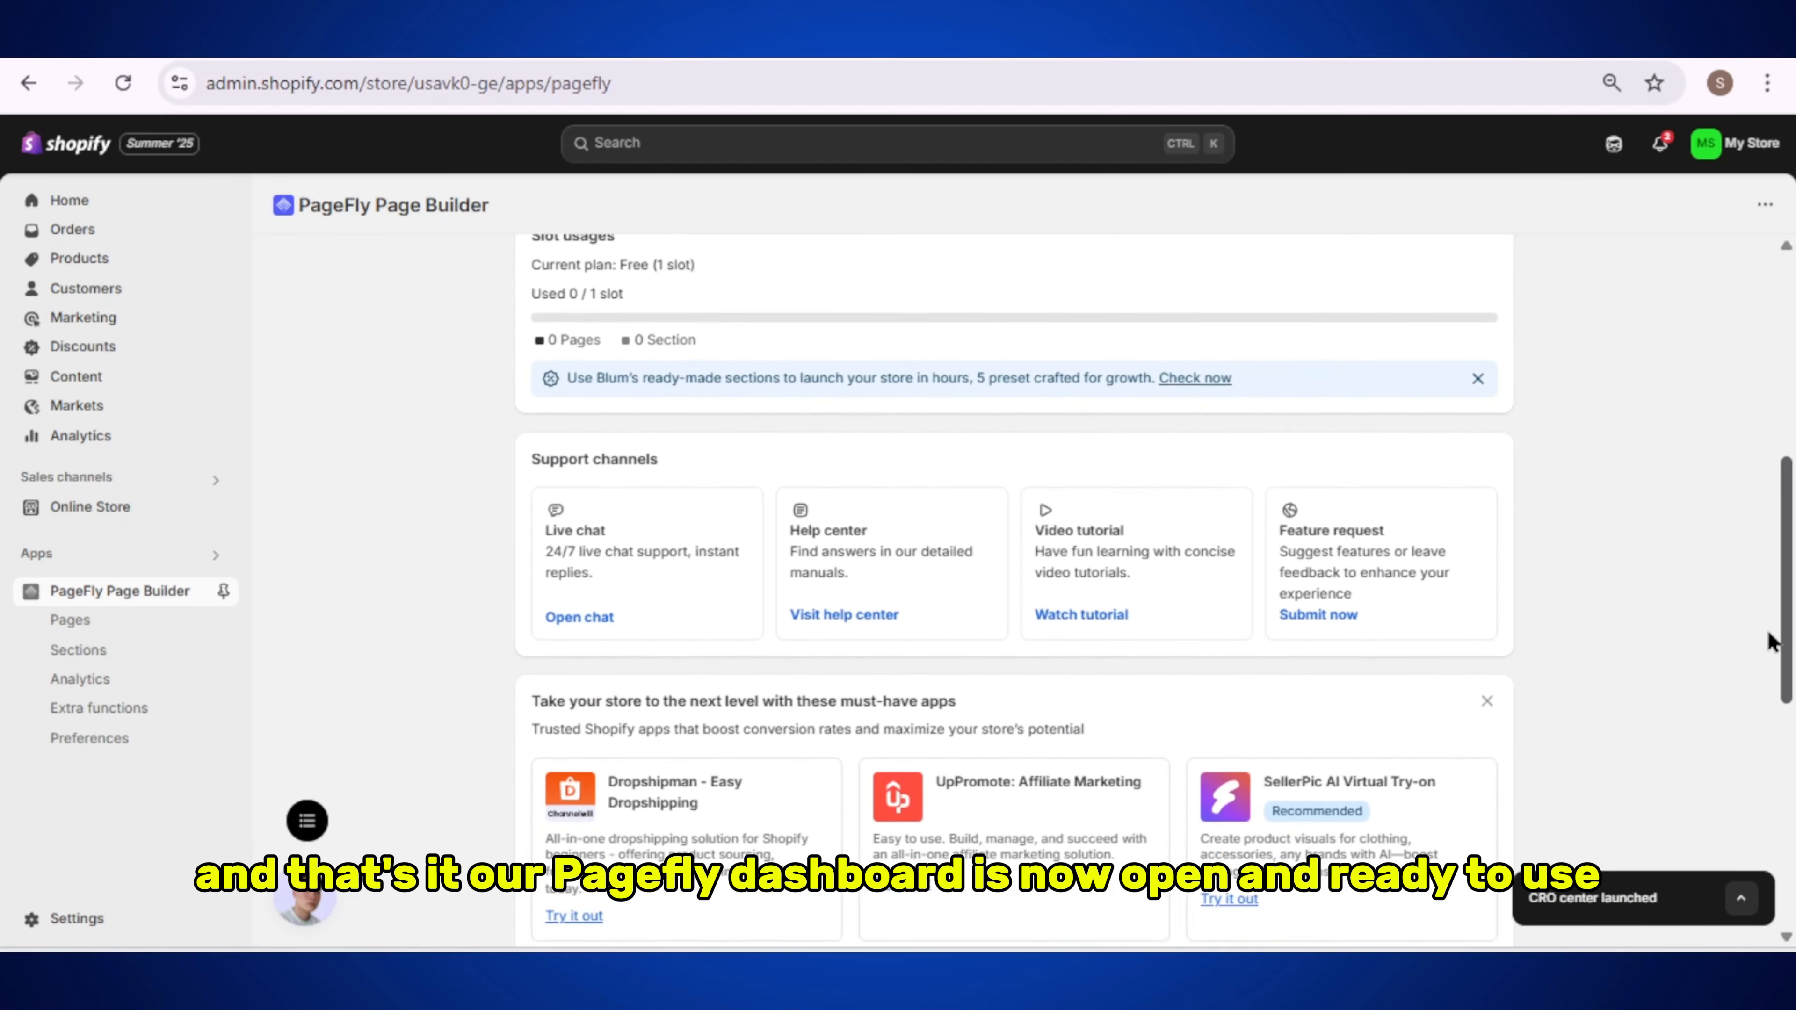
scroll(1772, 642, down, 5)
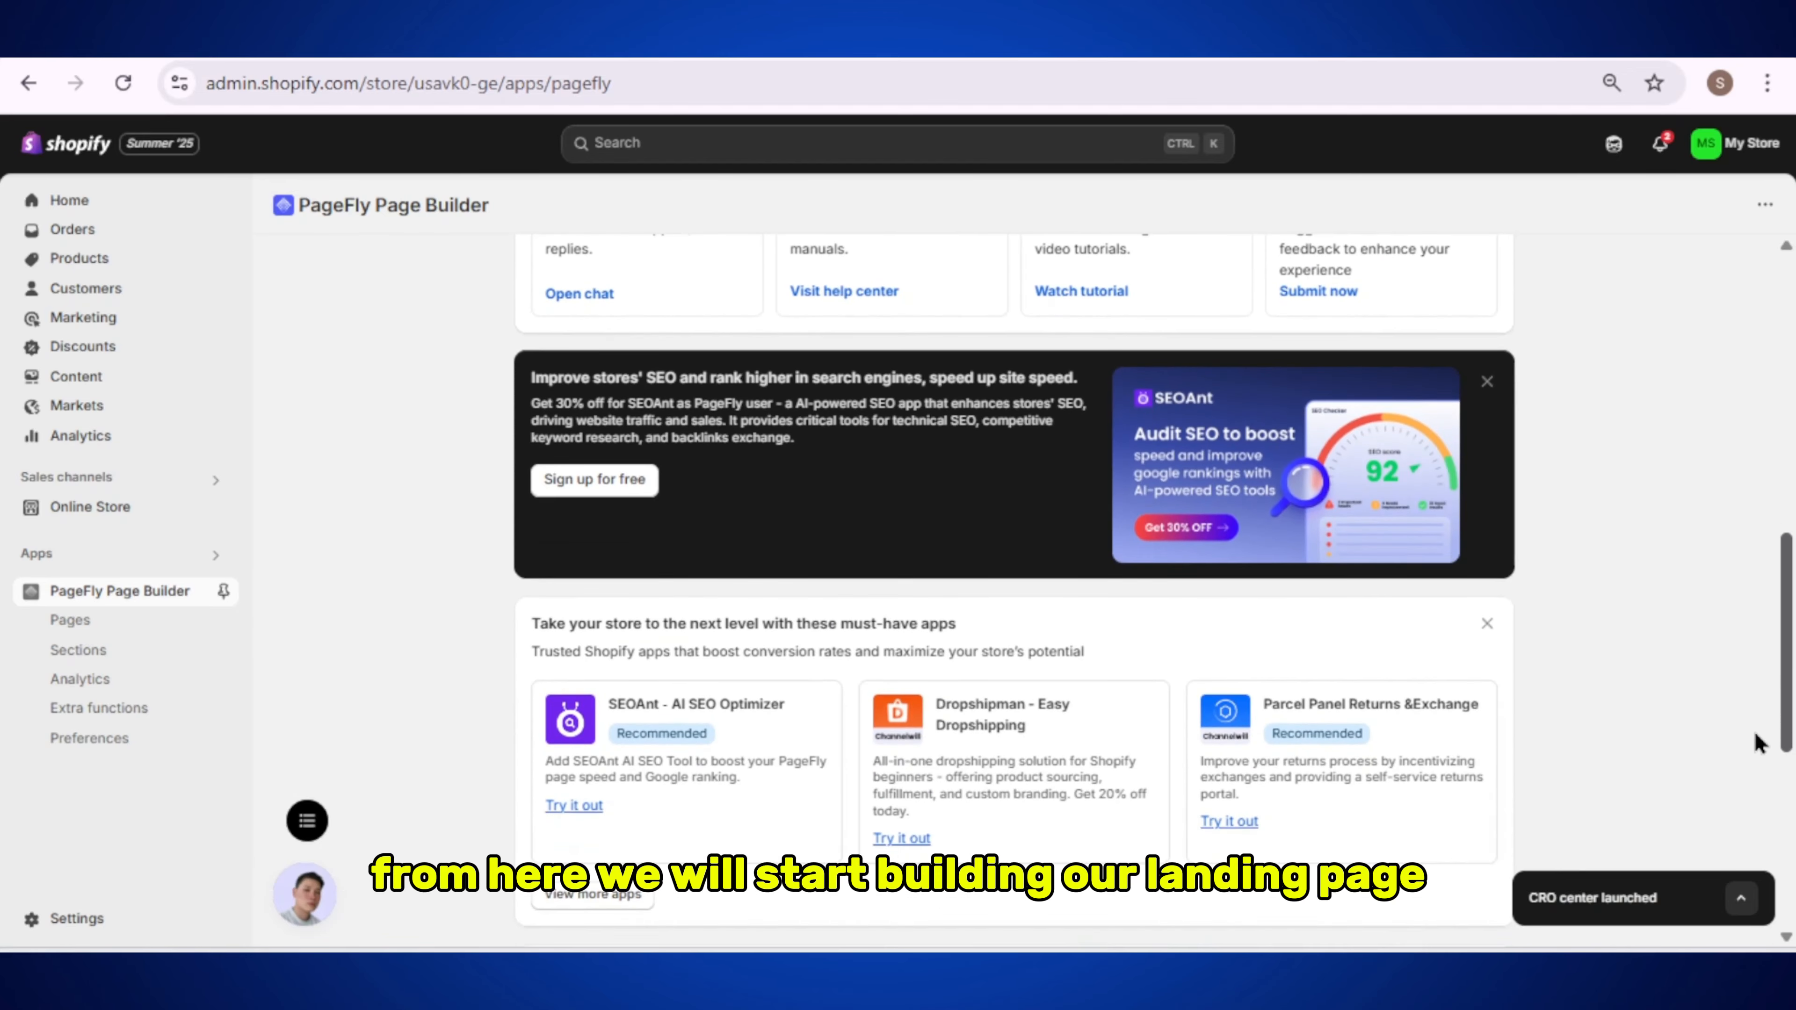
scroll(1759, 743, up, 11)
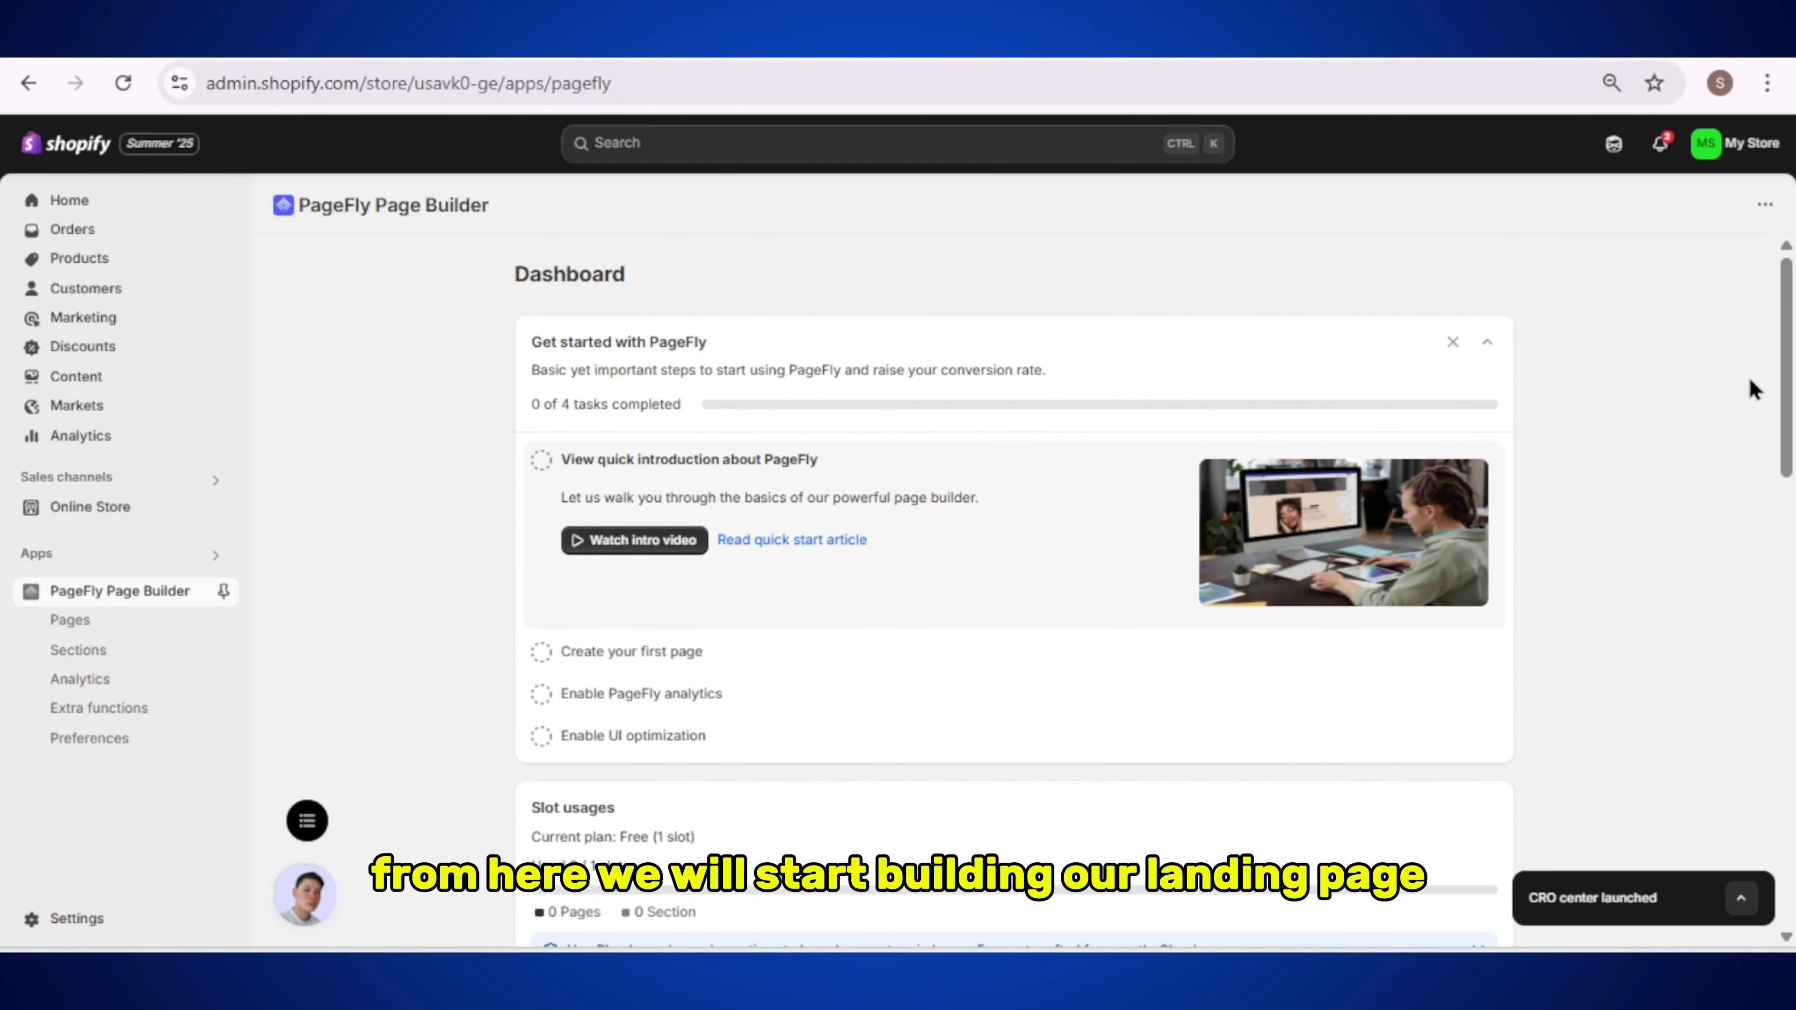
click(1491, 344)
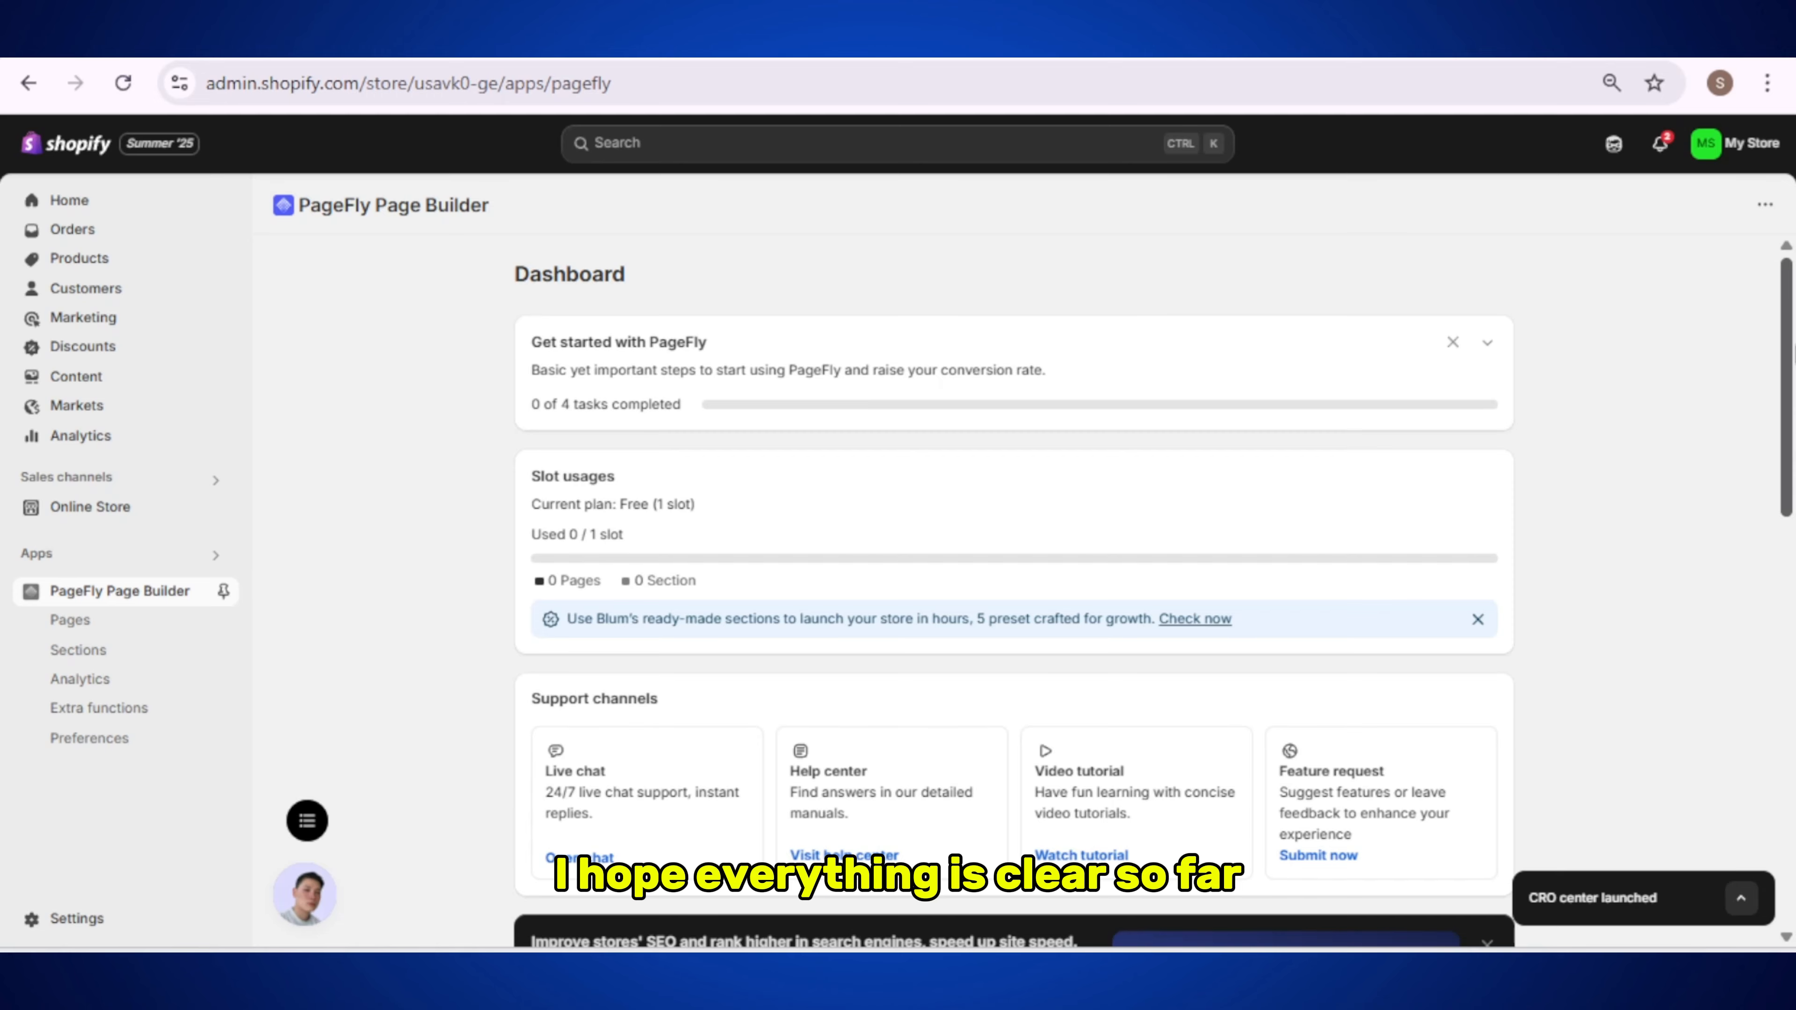
drag(1787, 355, 1730, 789)
scroll(1736, 789, up, 15)
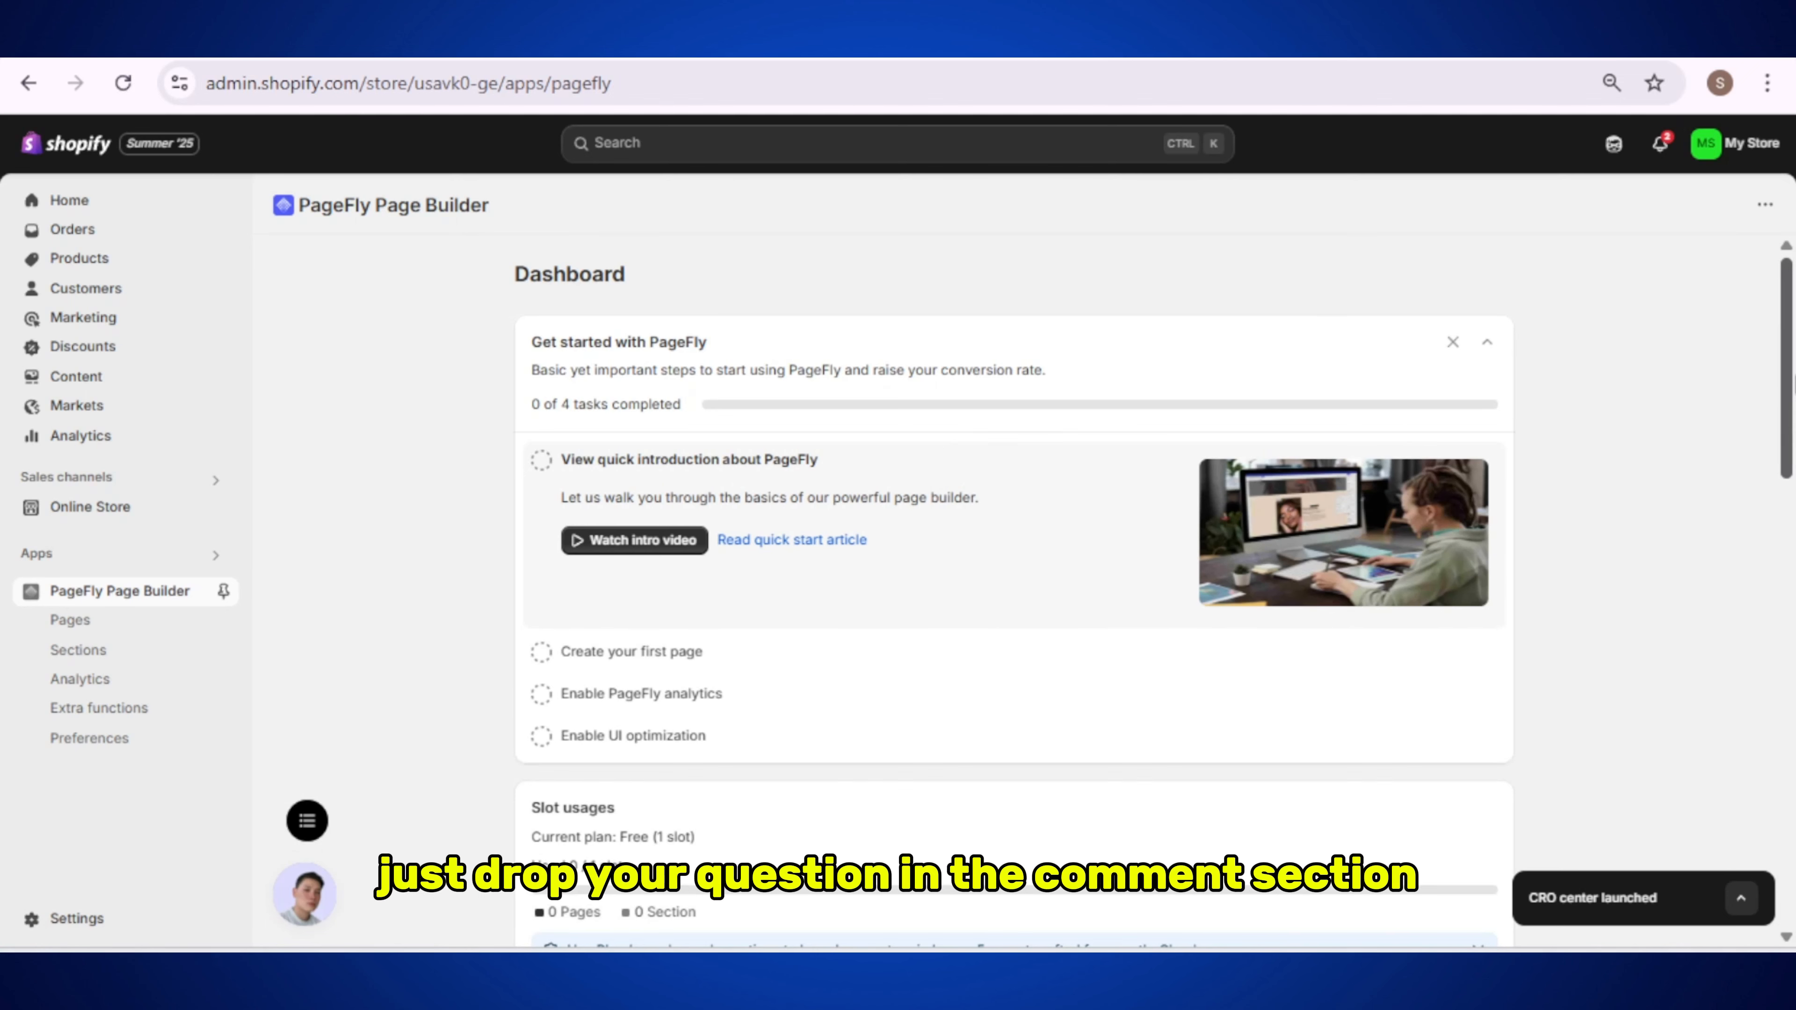
scroll(1790, 400, down, 2)
scroll(1791, 400, up, 2)
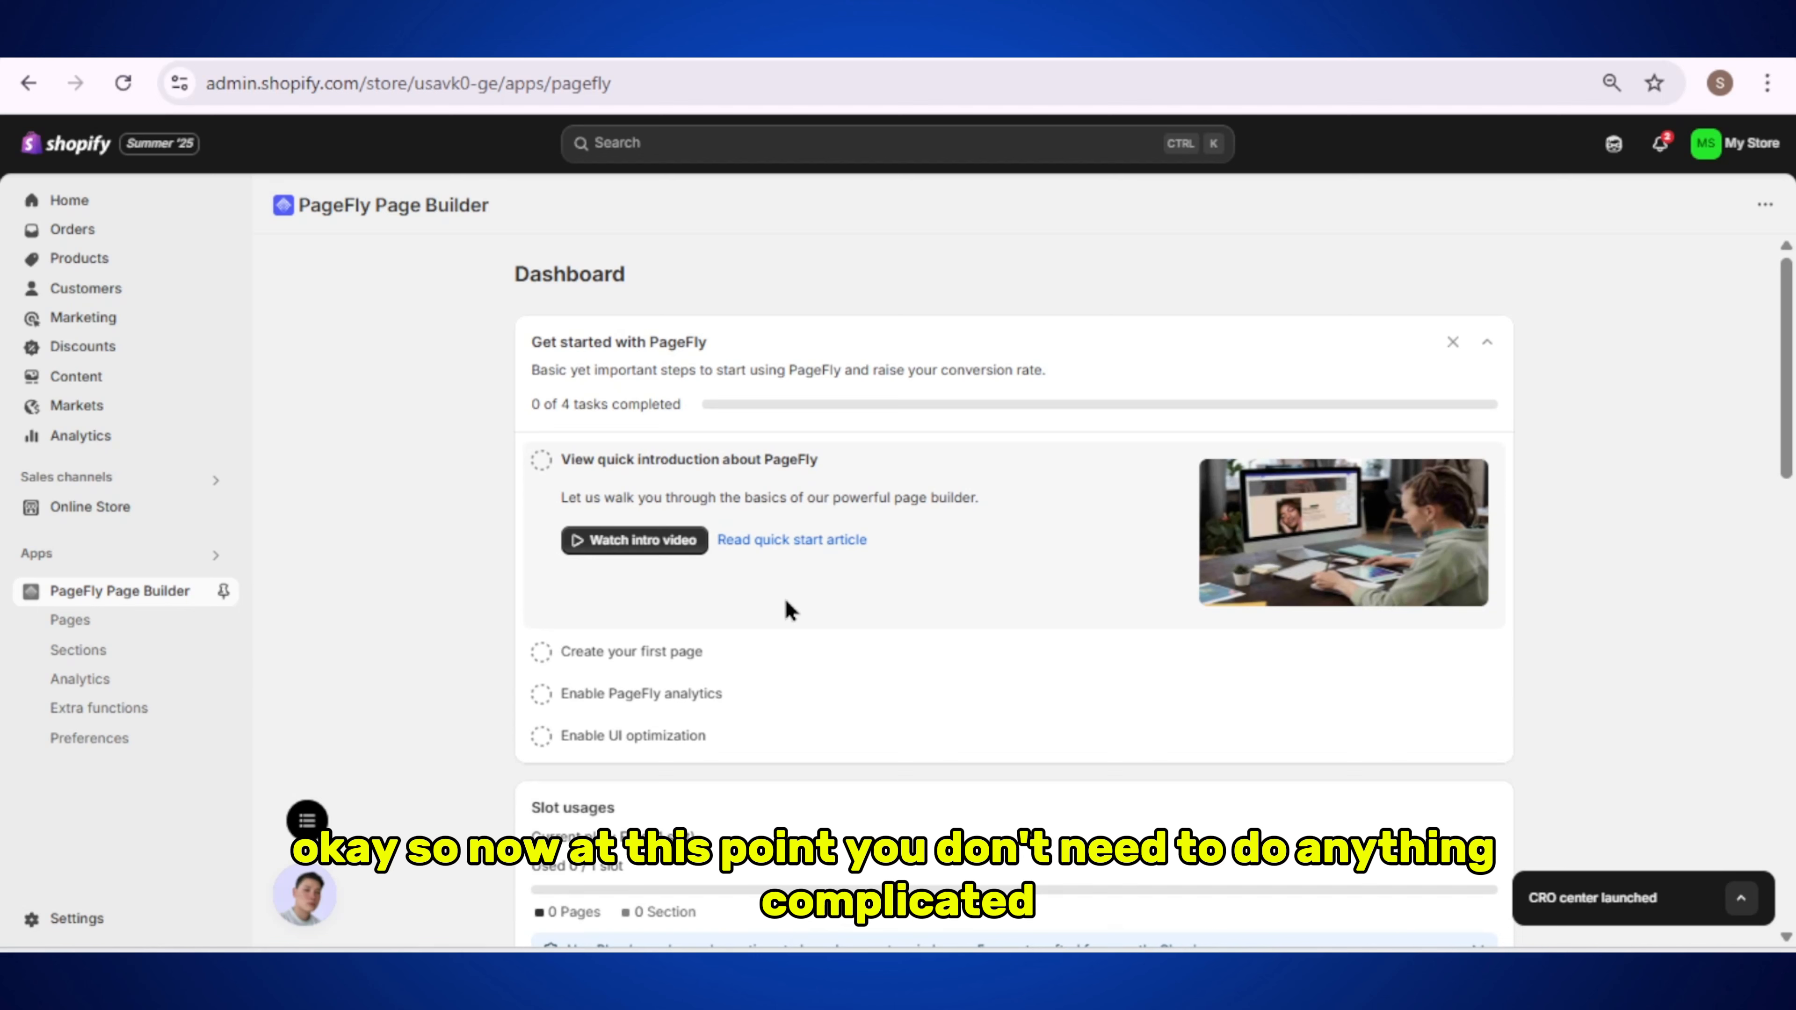
click(1486, 345)
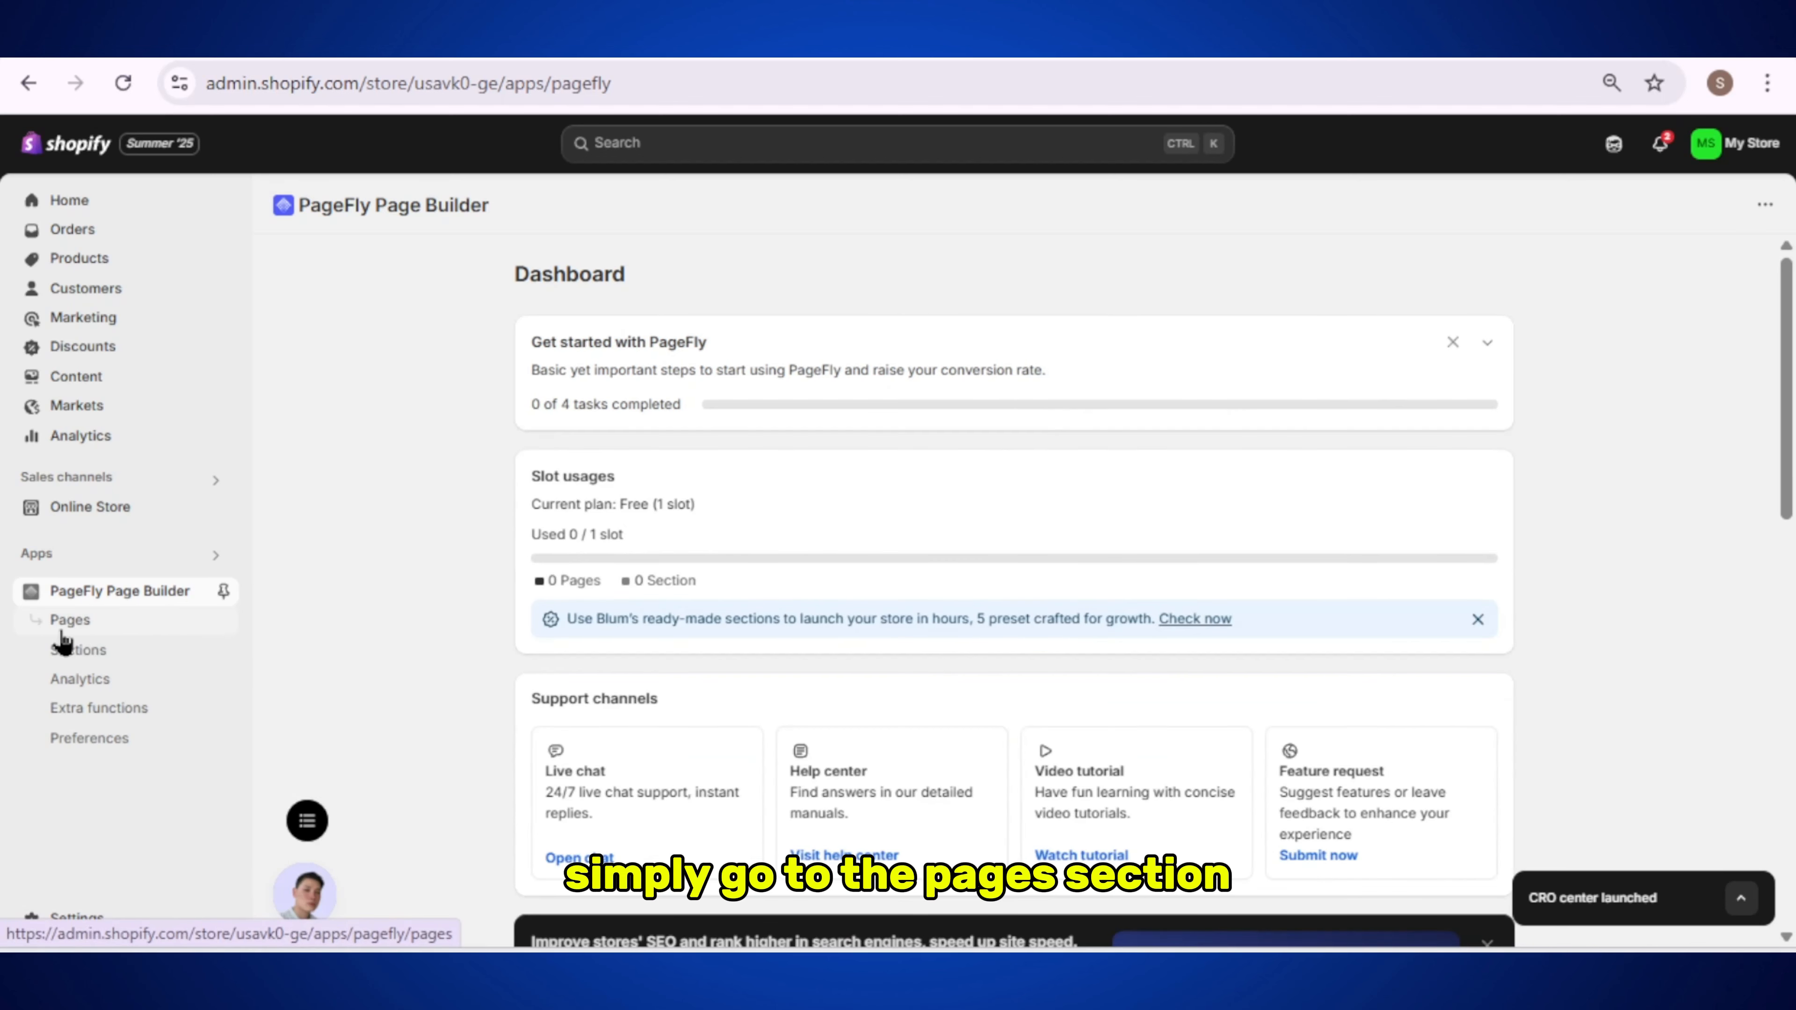
Step: Open PageFly's Pages section and start a new page of type Regular from a template
click(87, 632)
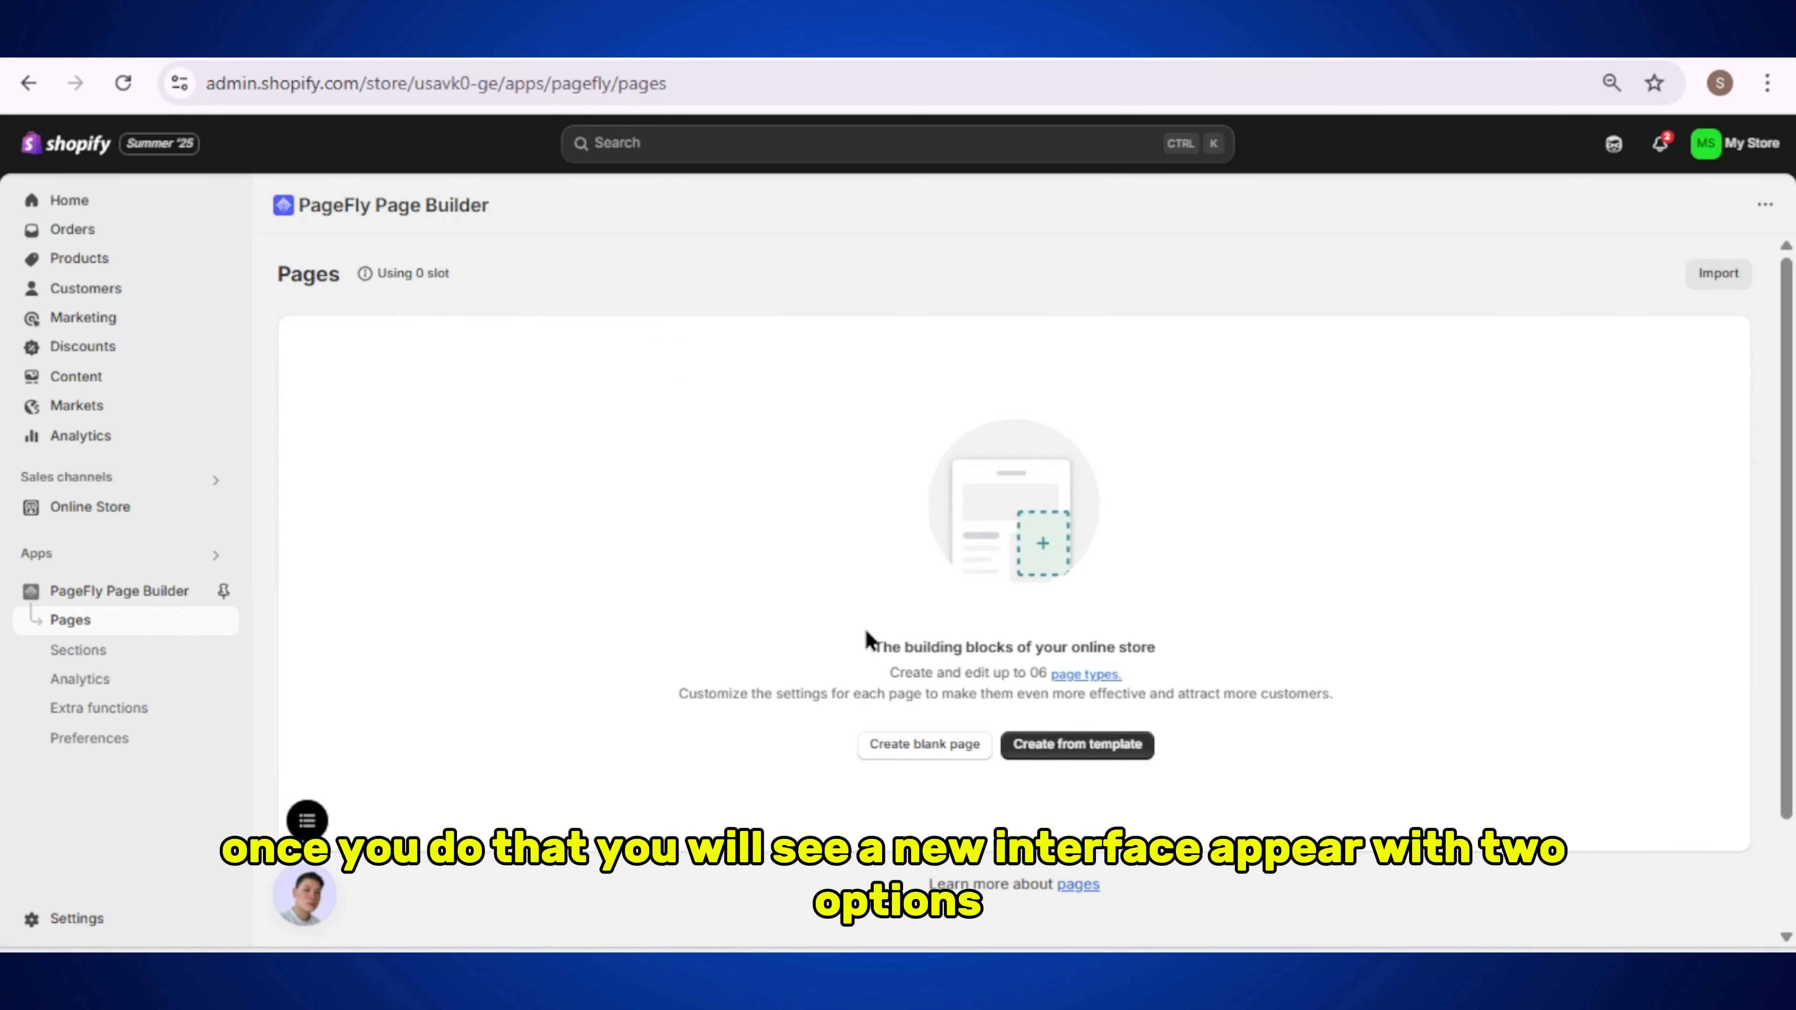
drag(866, 649, 1214, 650)
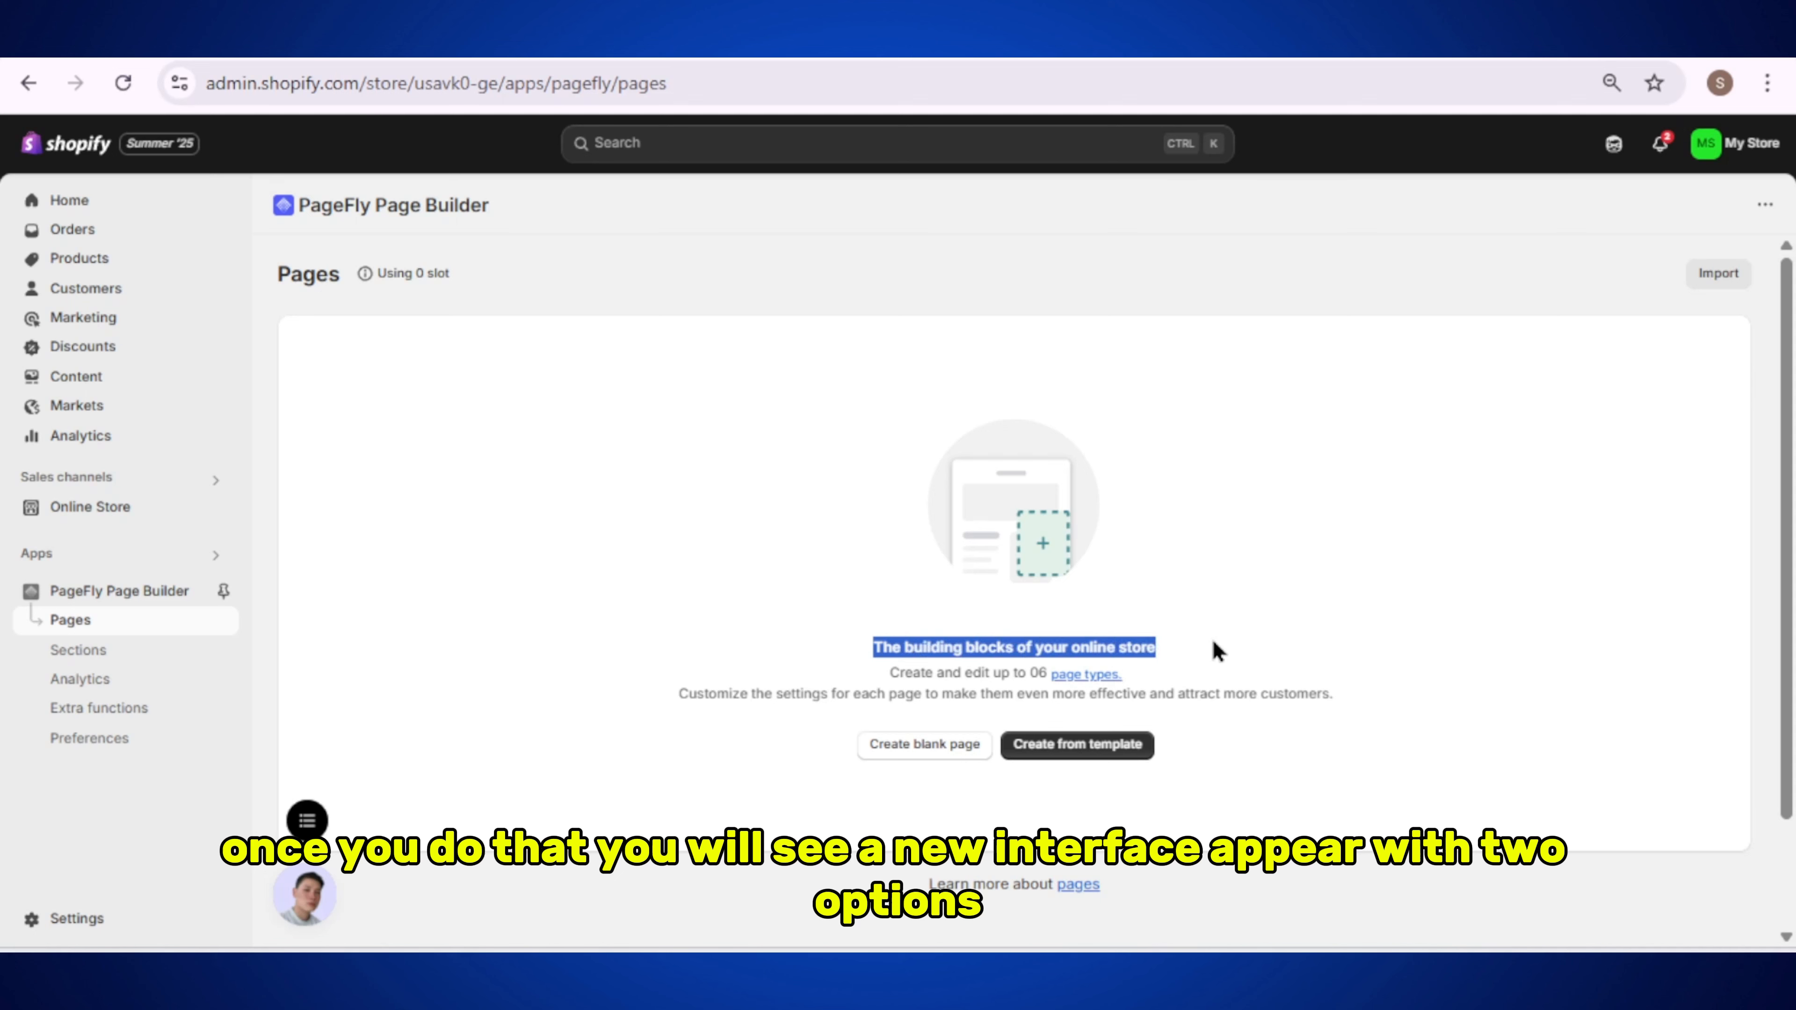
click(1151, 641)
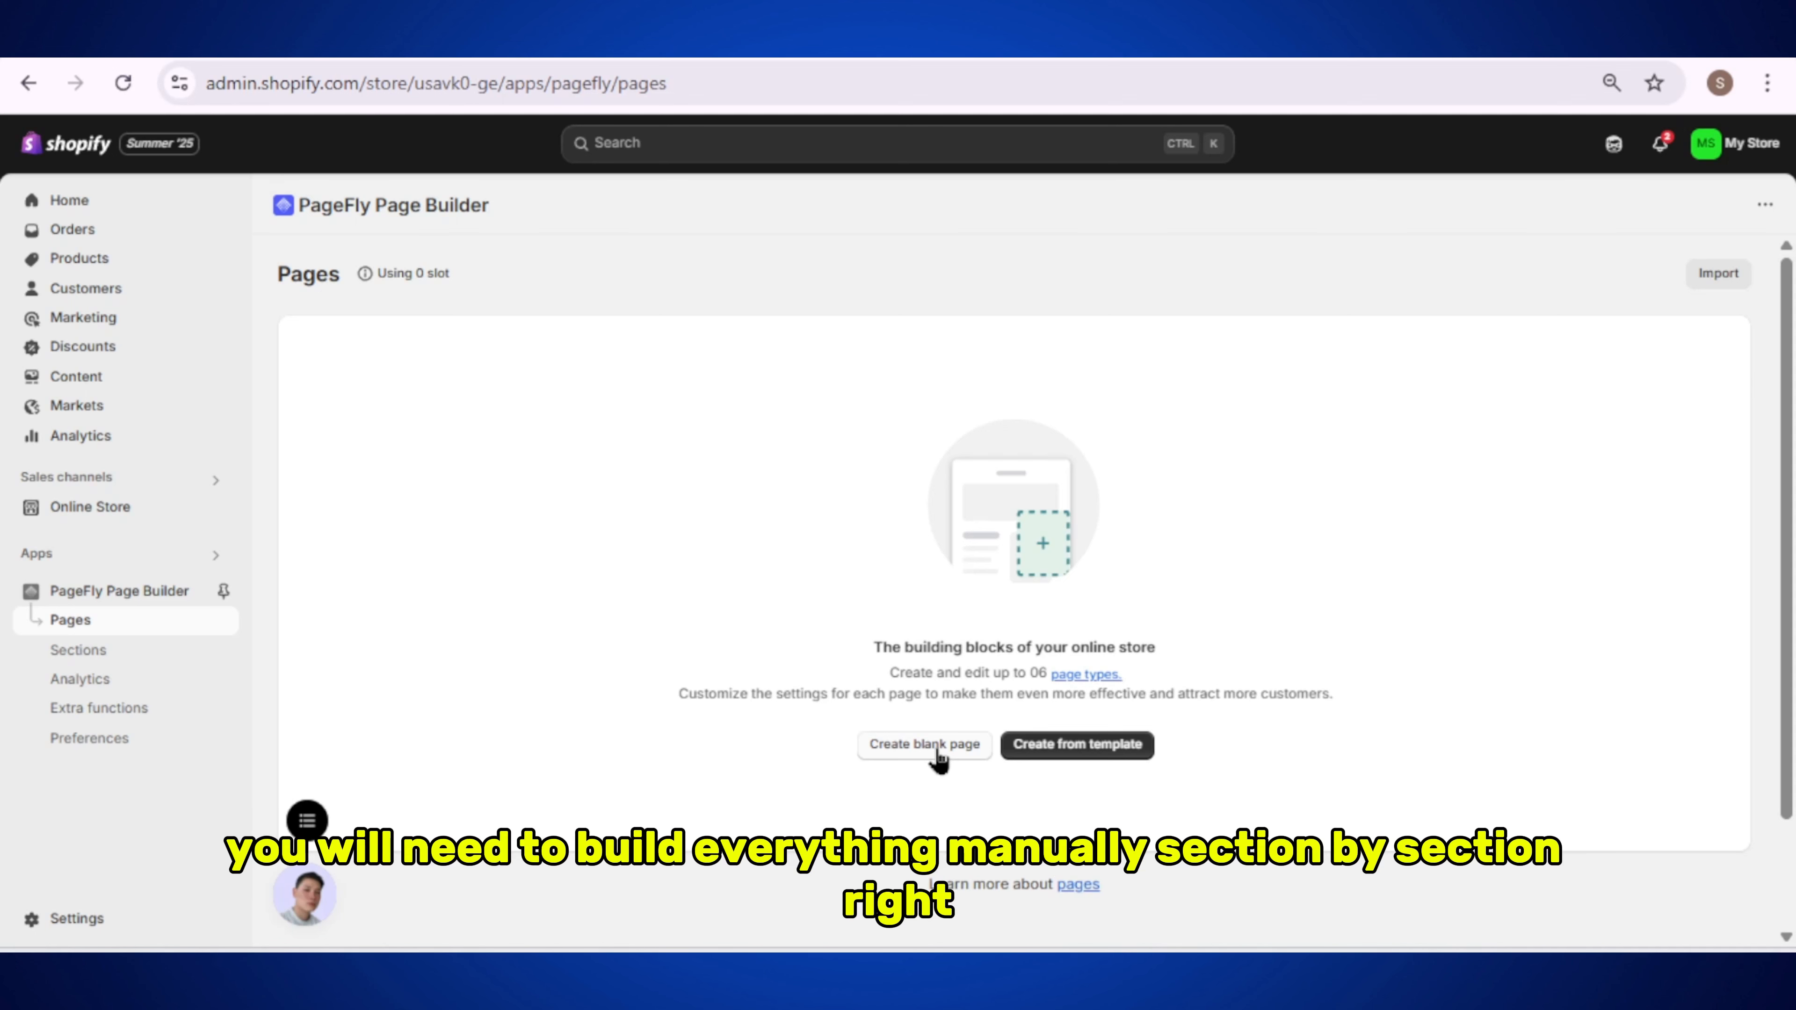
click(1086, 760)
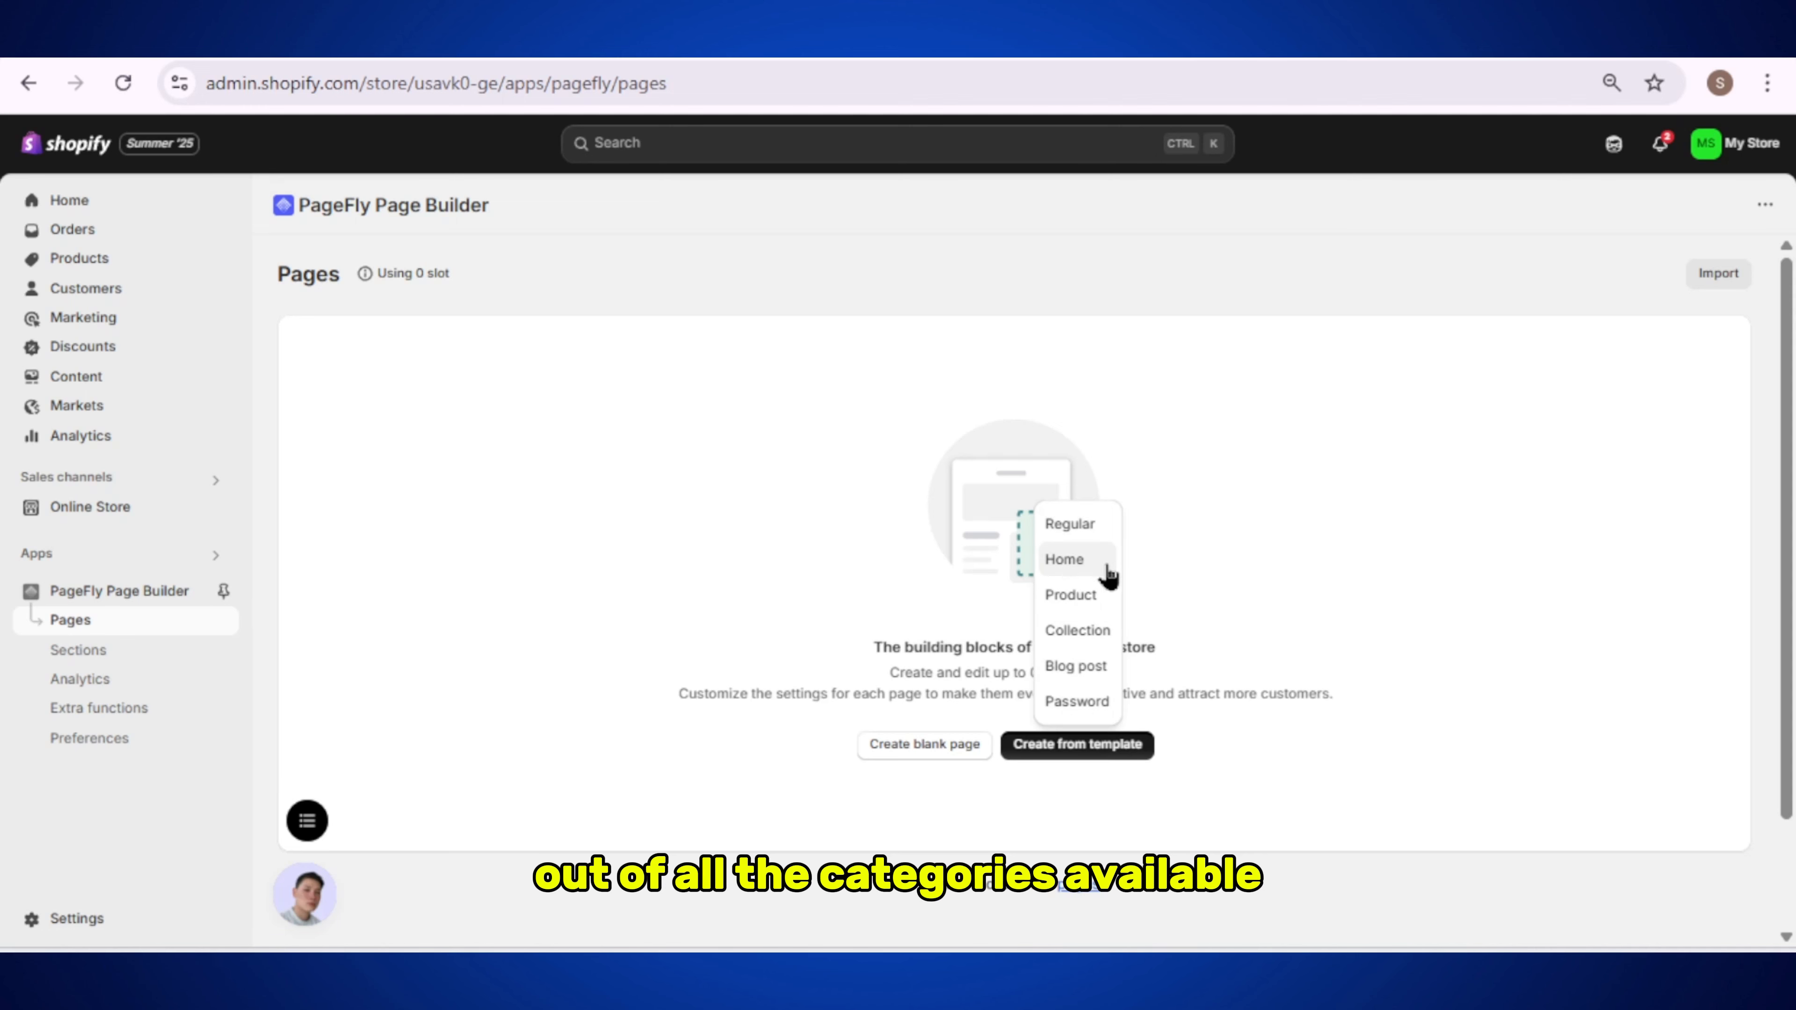
click(1078, 531)
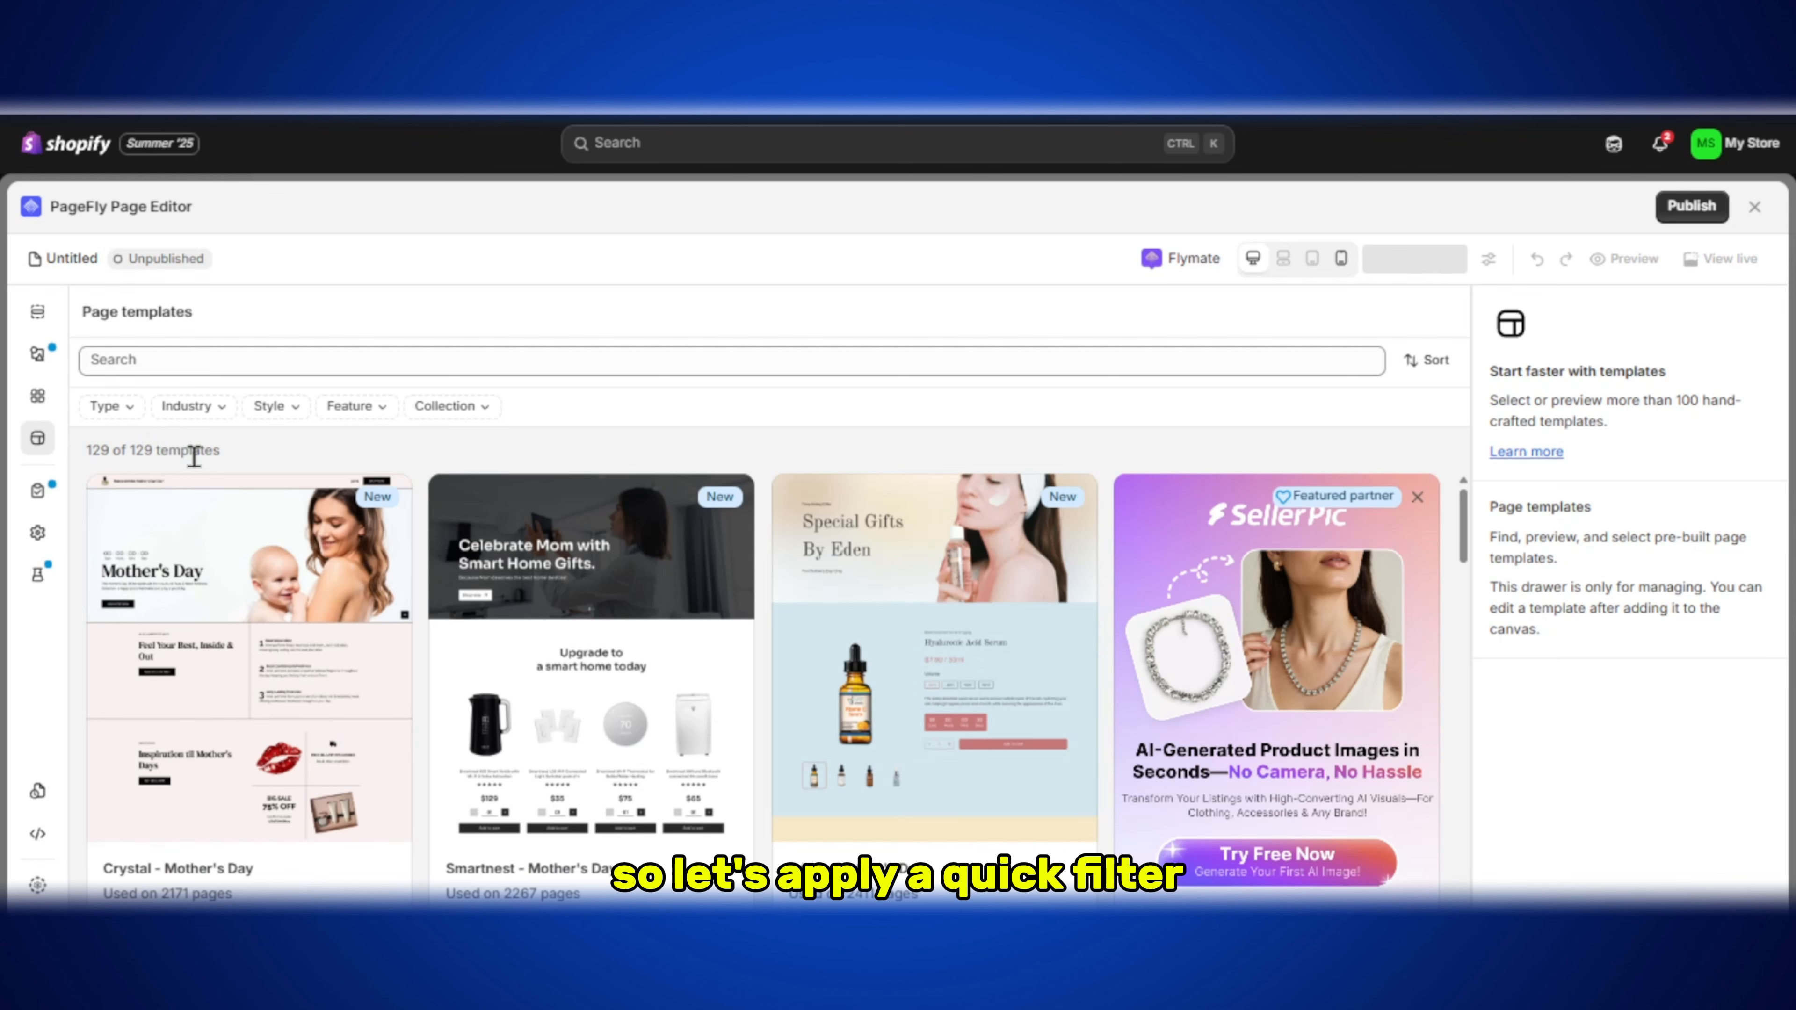
Step: Filter the page templates by the Landing page type and browse the matching designs
click(124, 418)
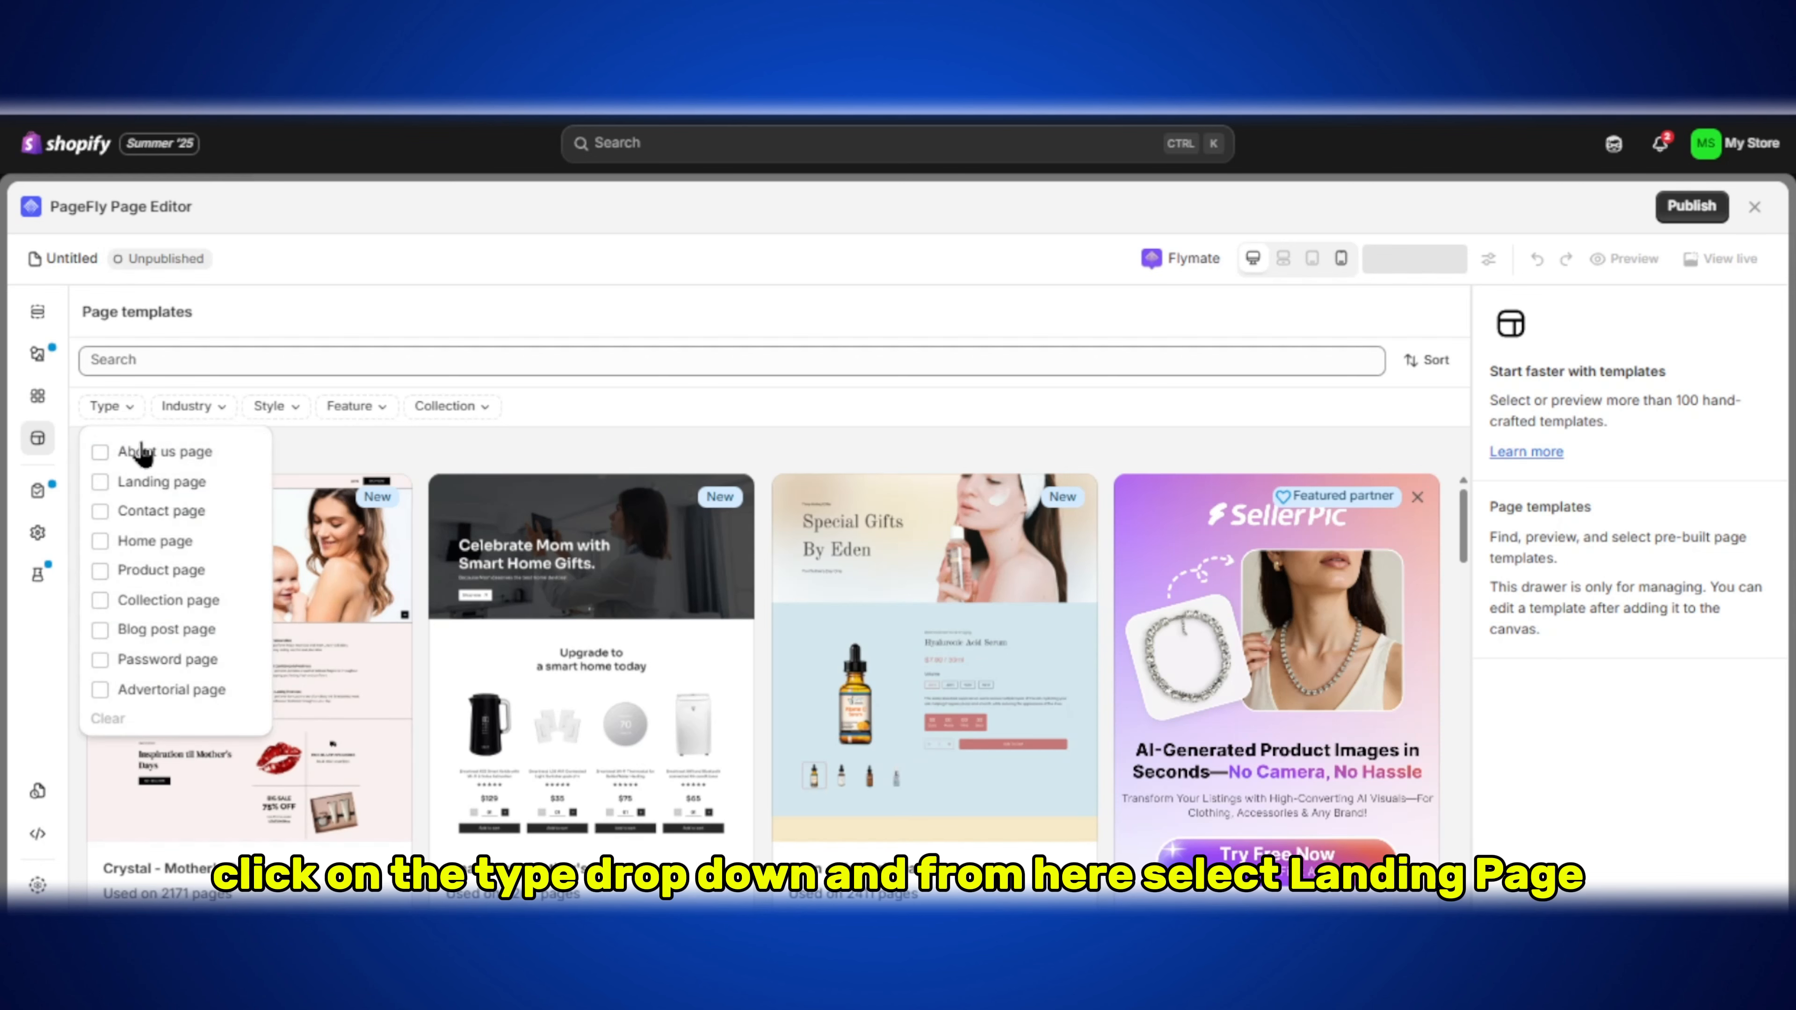
click(100, 482)
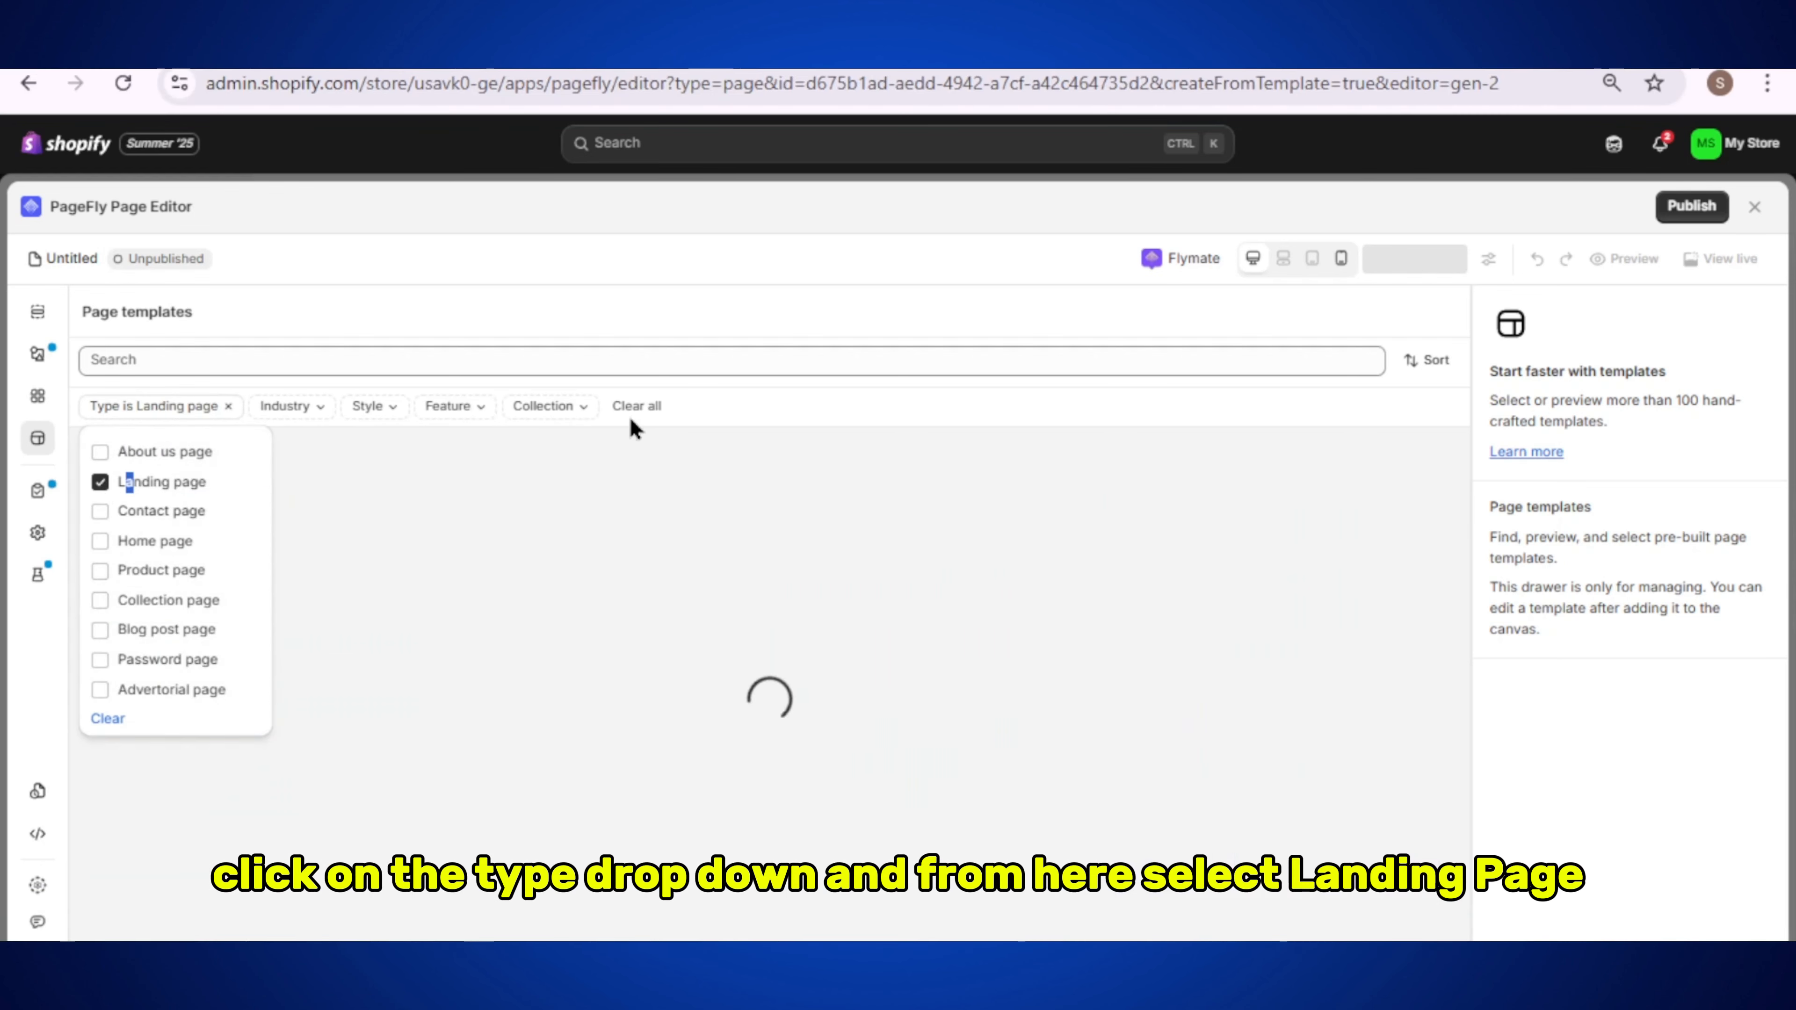
click(642, 320)
mouse_move(164, 505)
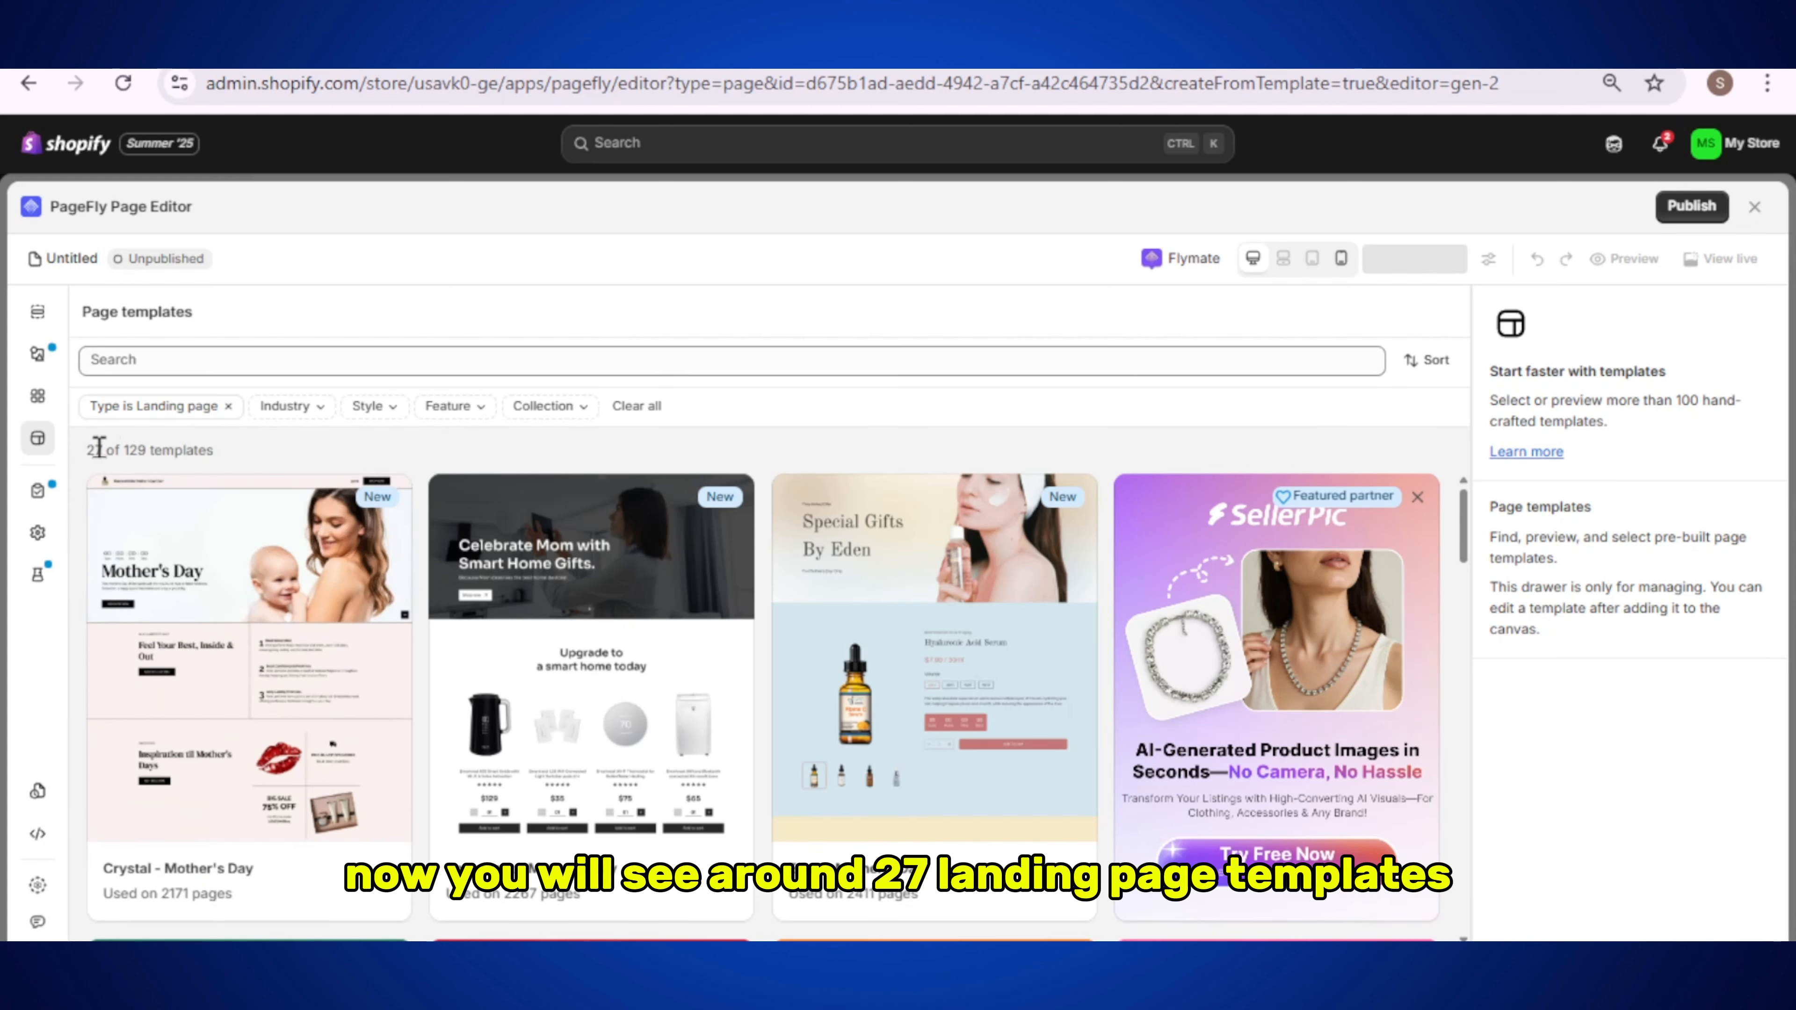
drag(1464, 520, 1477, 676)
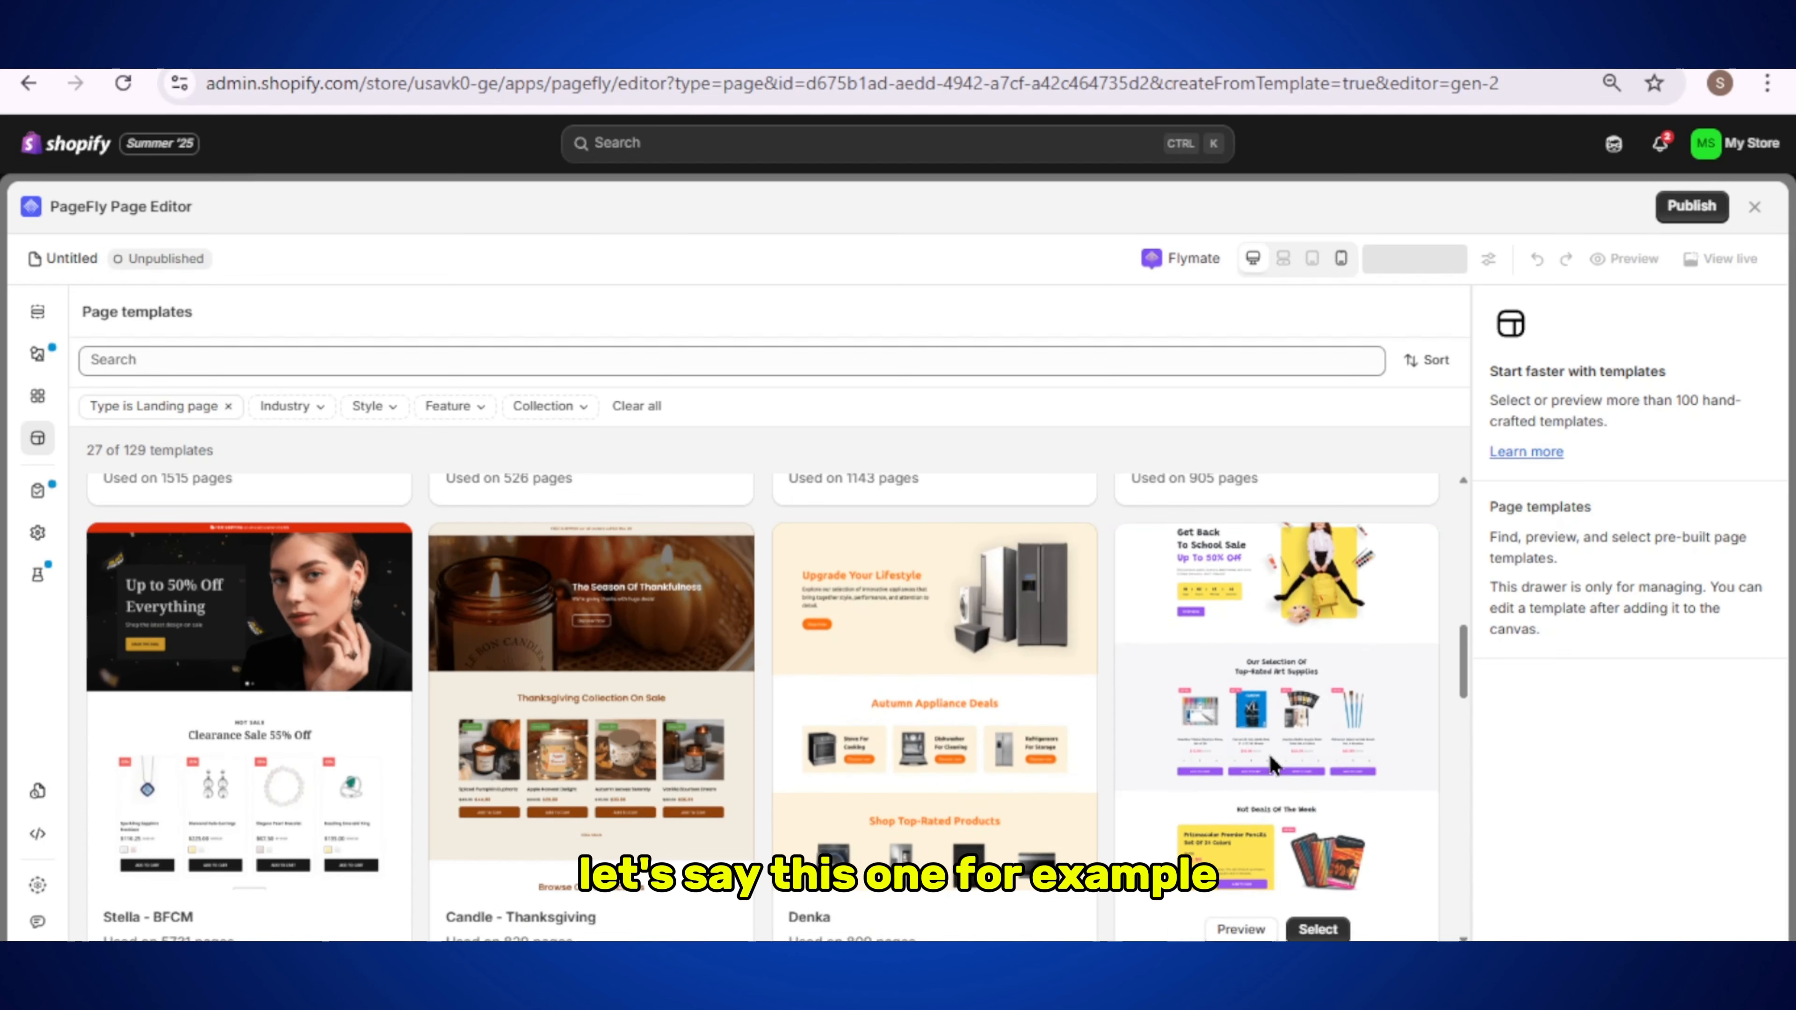
Step: Preview the SchoolMate - Back To School template's layout and select it for the page
click(1221, 931)
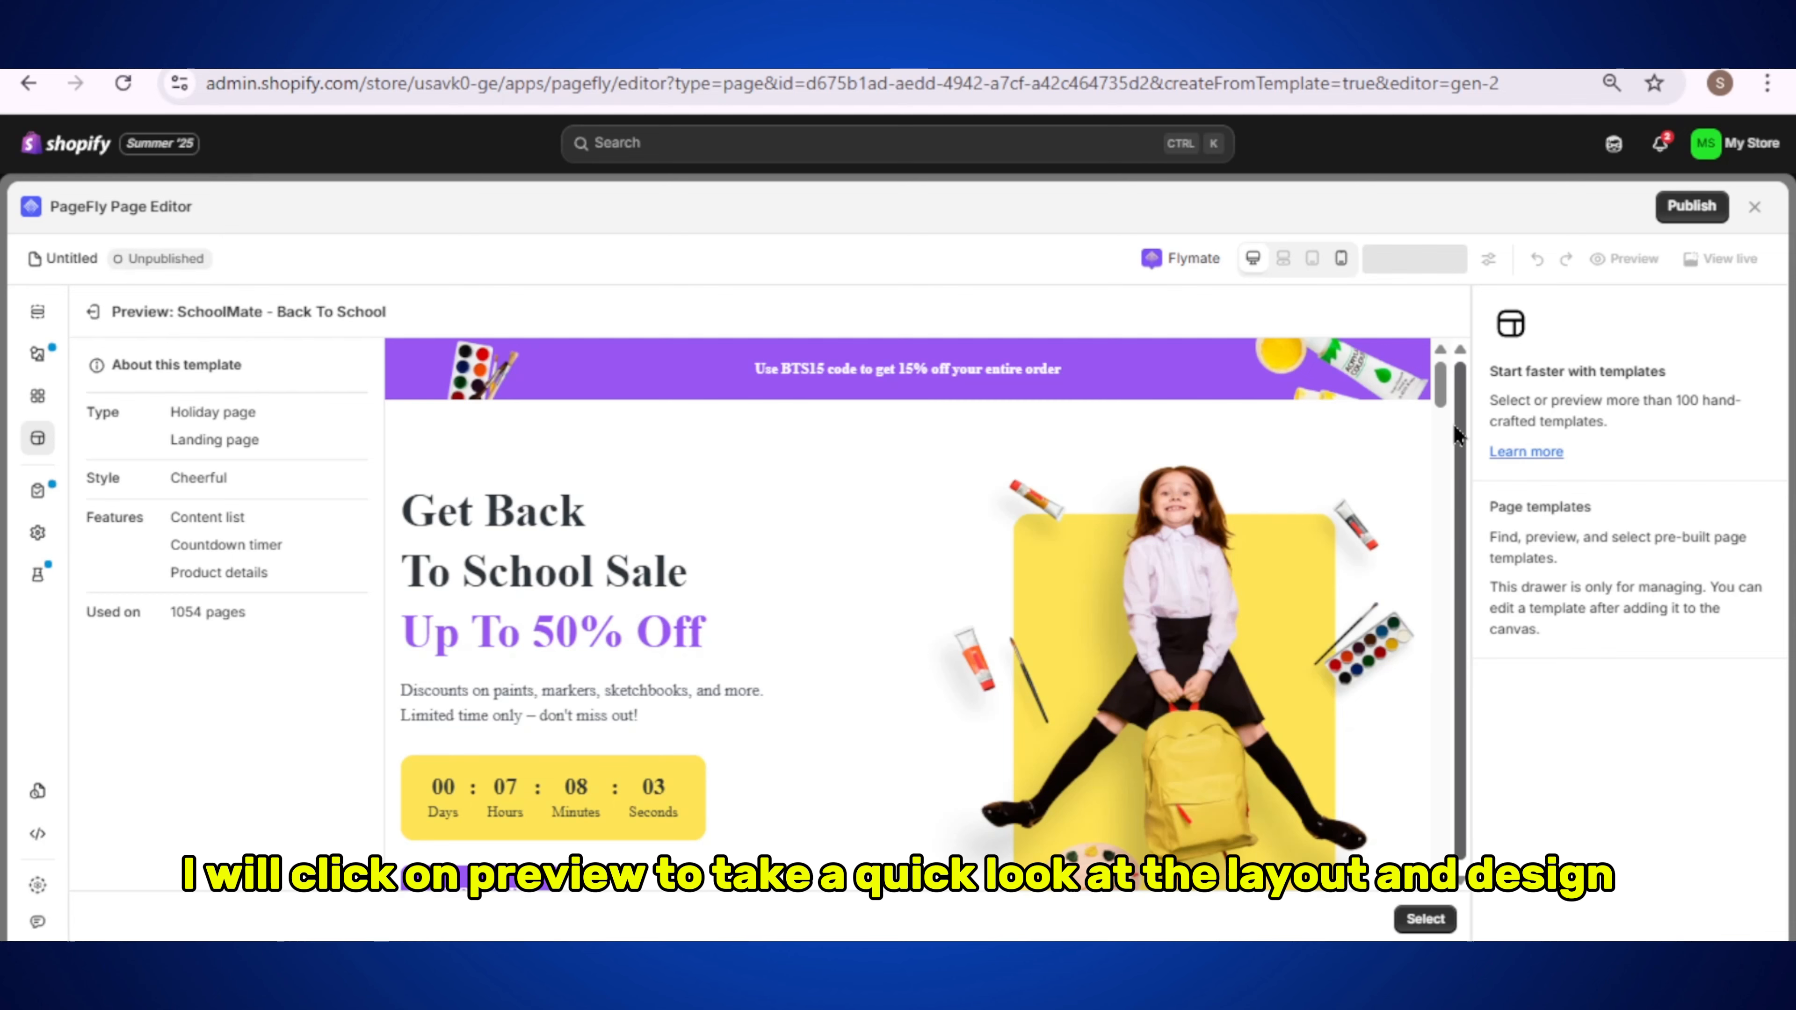
drag(1440, 392, 1427, 759)
click(1425, 918)
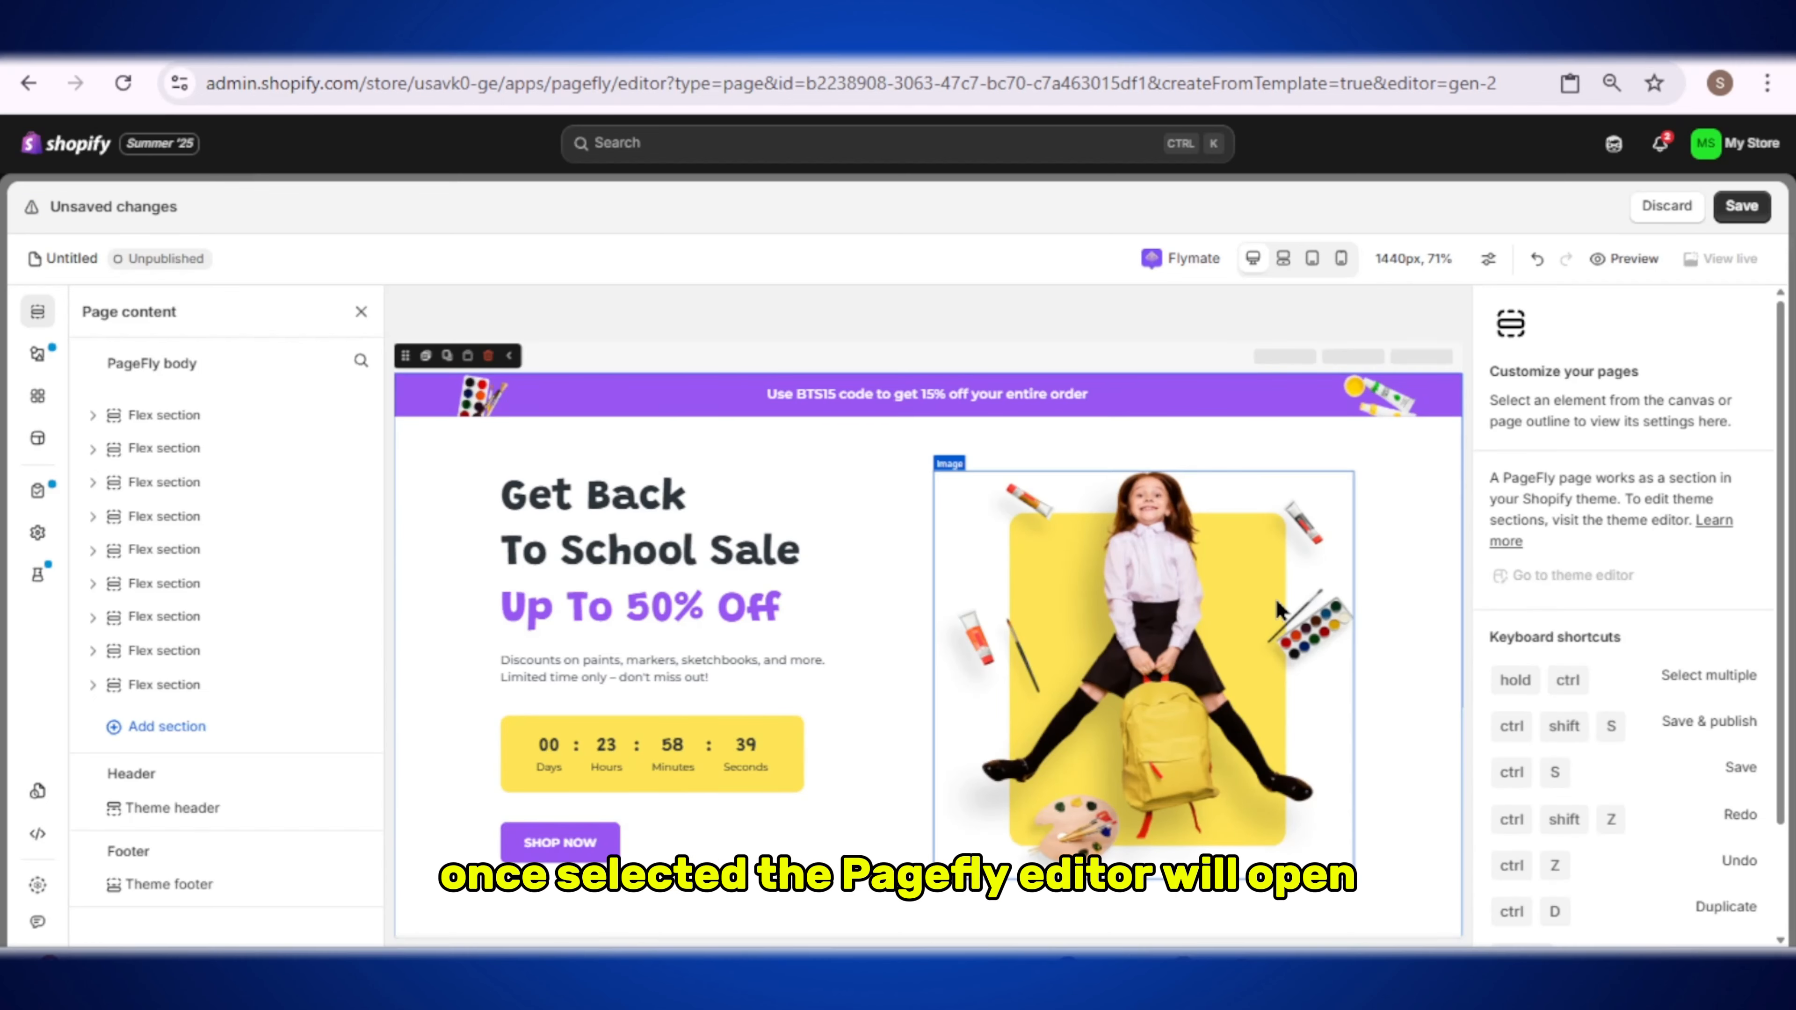
Step: Look over the loaded template in the editor, from the hero section through the product sections below it
scroll(1278, 610, down, 5)
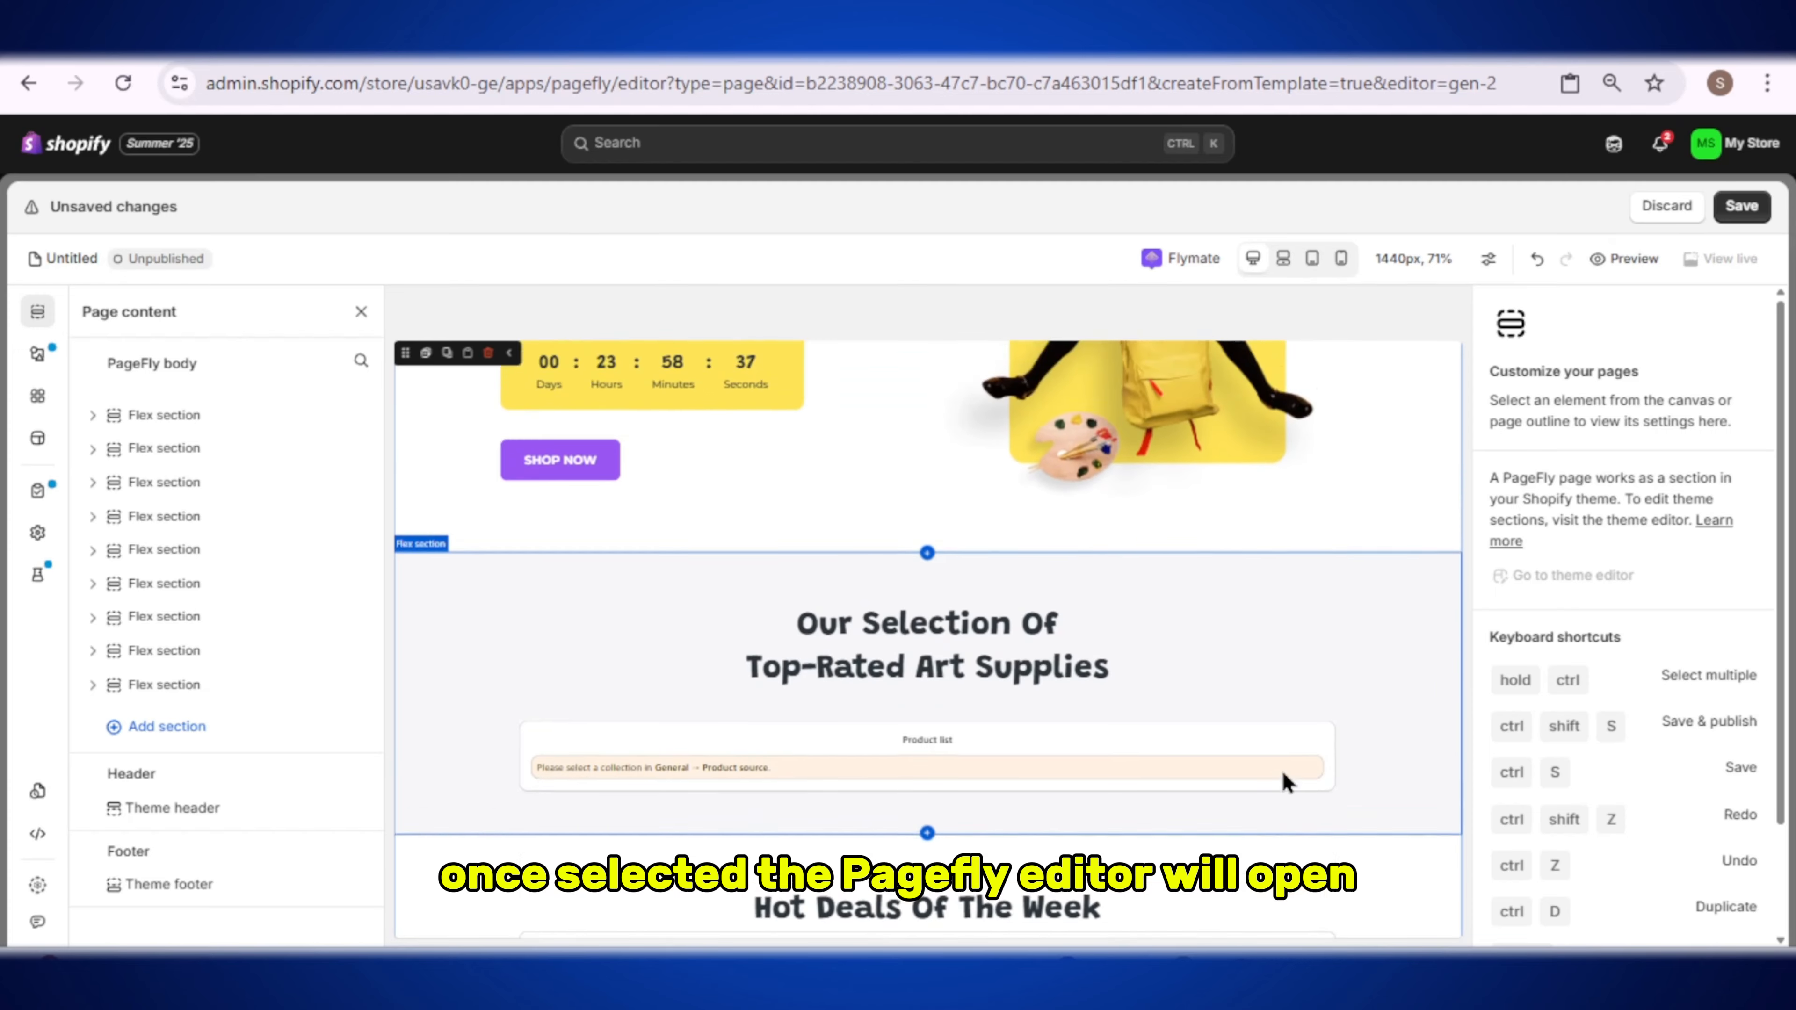
scroll(1283, 773, up, 5)
scroll(1175, 616, down, 2)
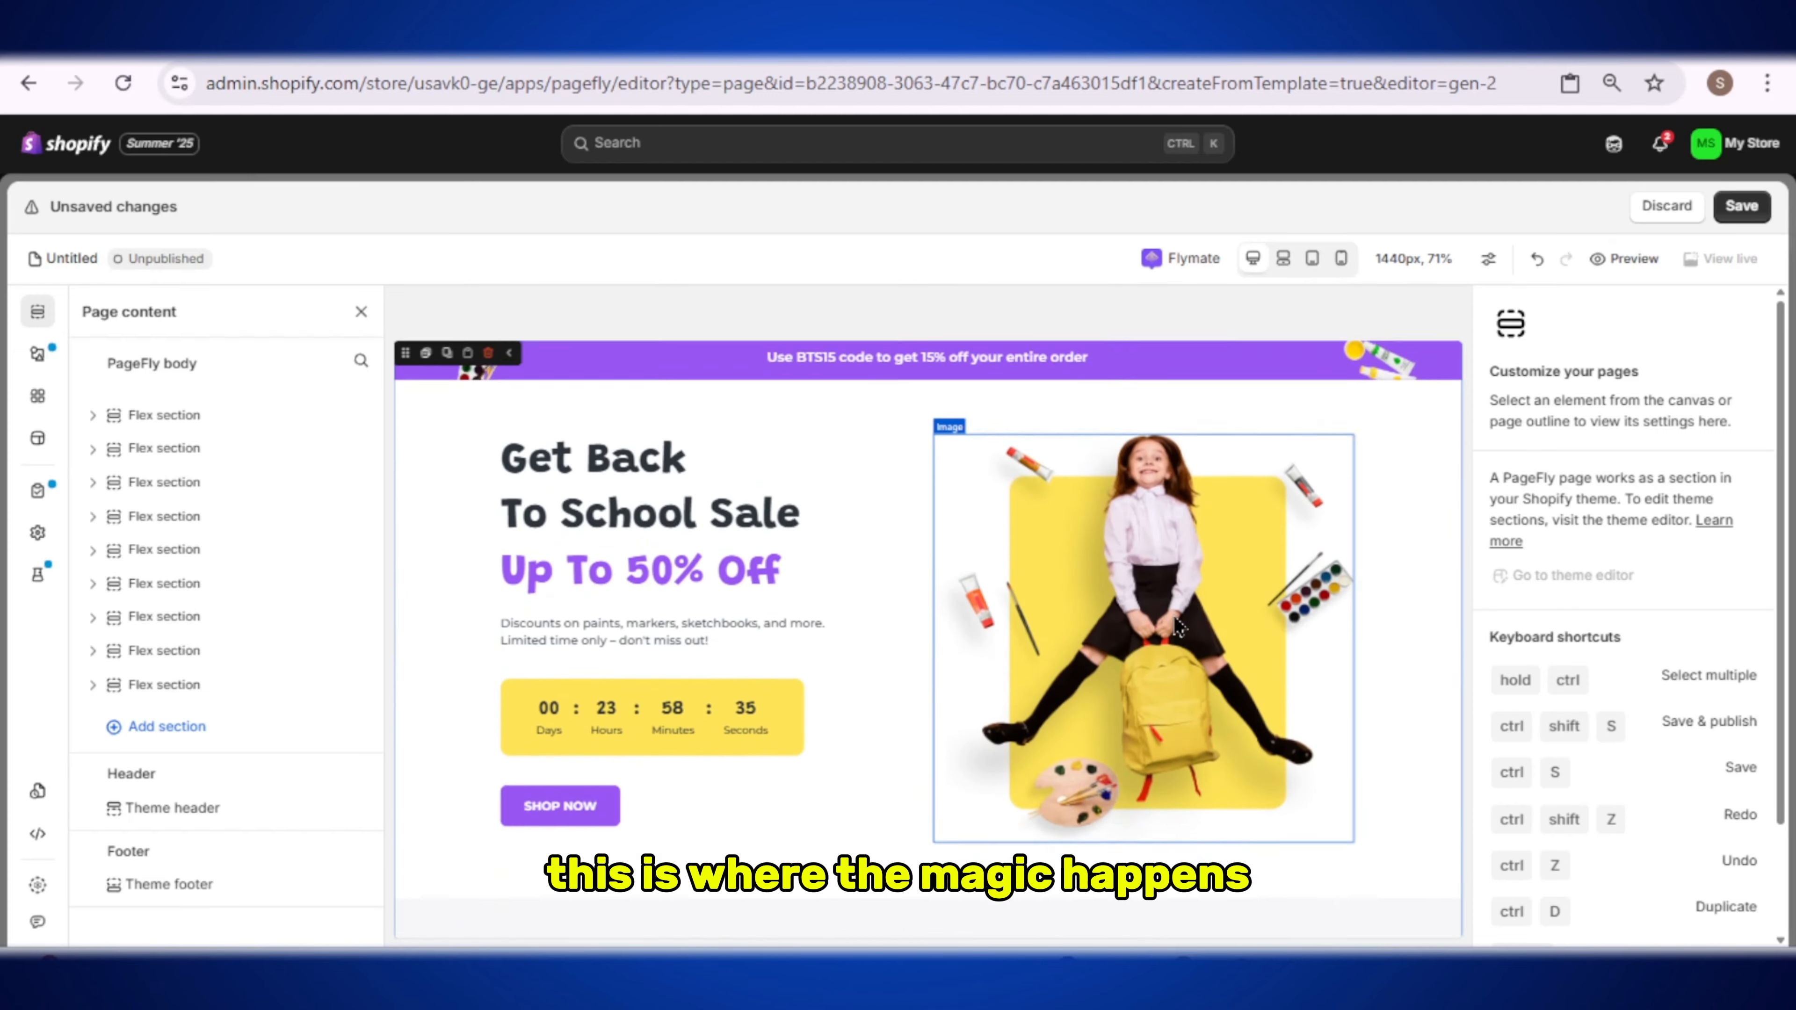
scroll(1162, 670, up, 2)
scroll(1162, 683, down, 8)
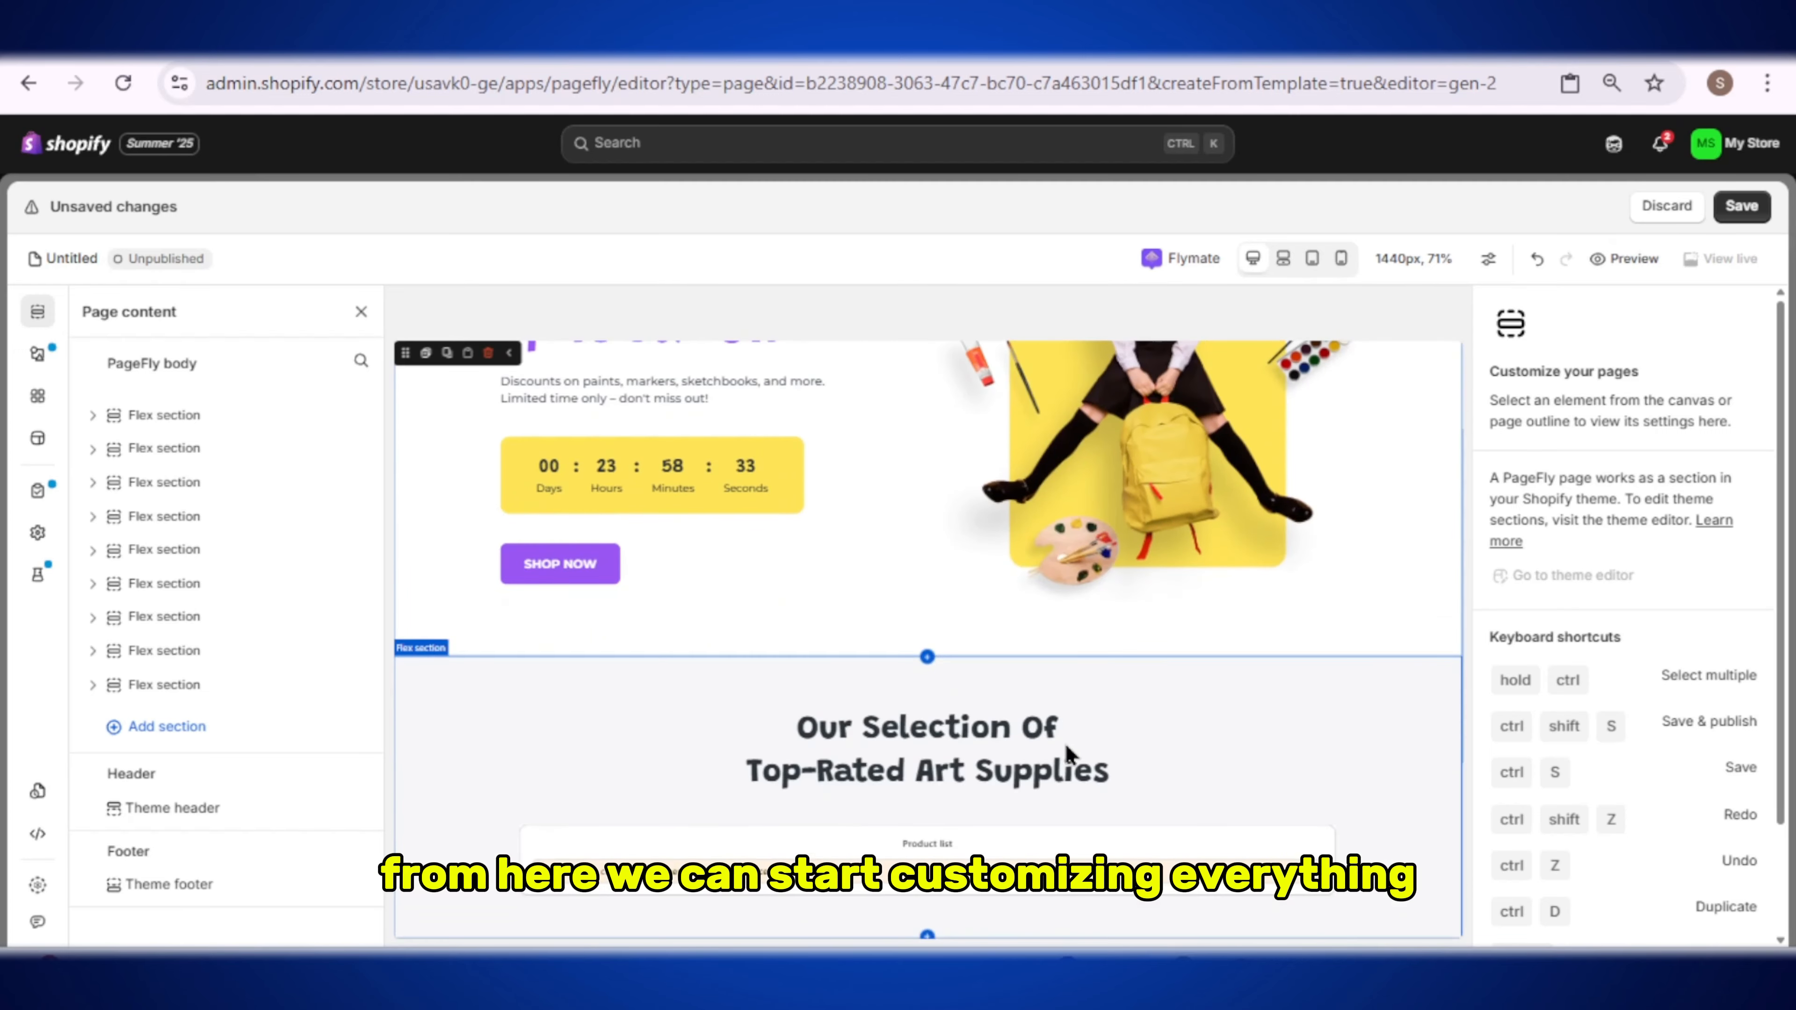
scroll(1082, 772, up, 6)
scroll(982, 630, up, 1)
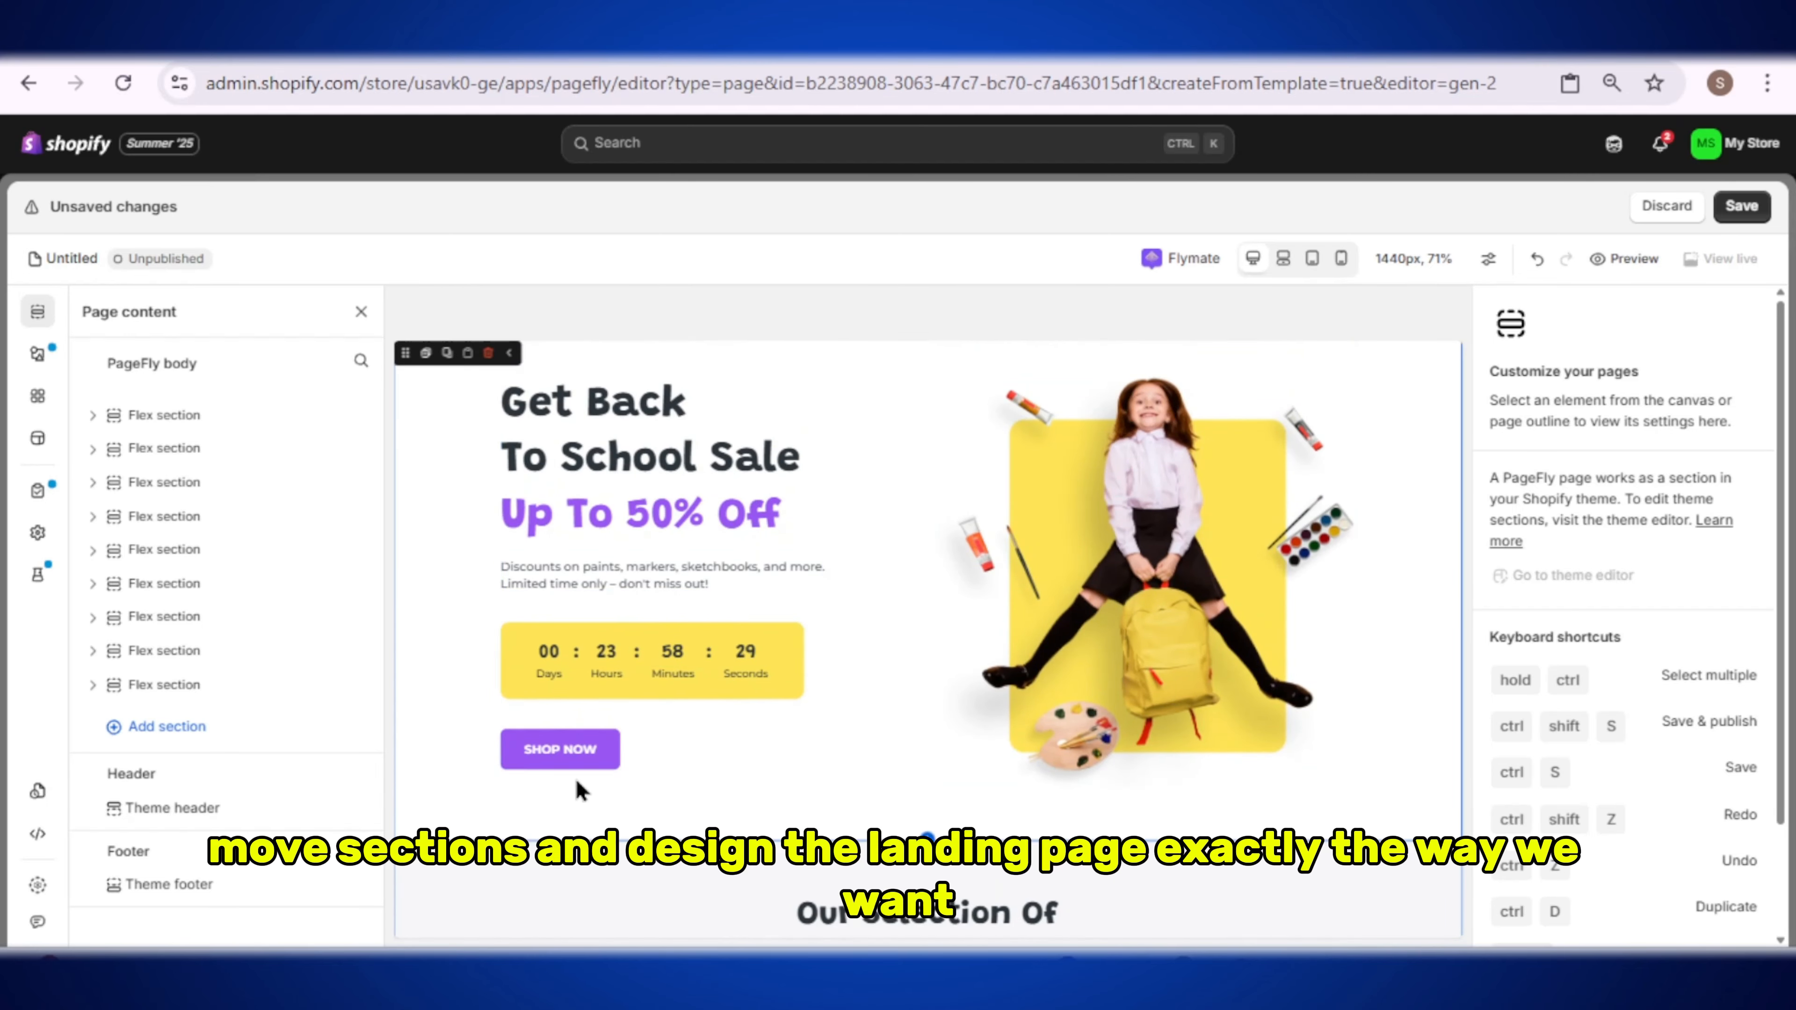
scroll(1061, 672, down, 3)
scroll(1107, 729, up, 2)
scroll(1106, 729, up, 2)
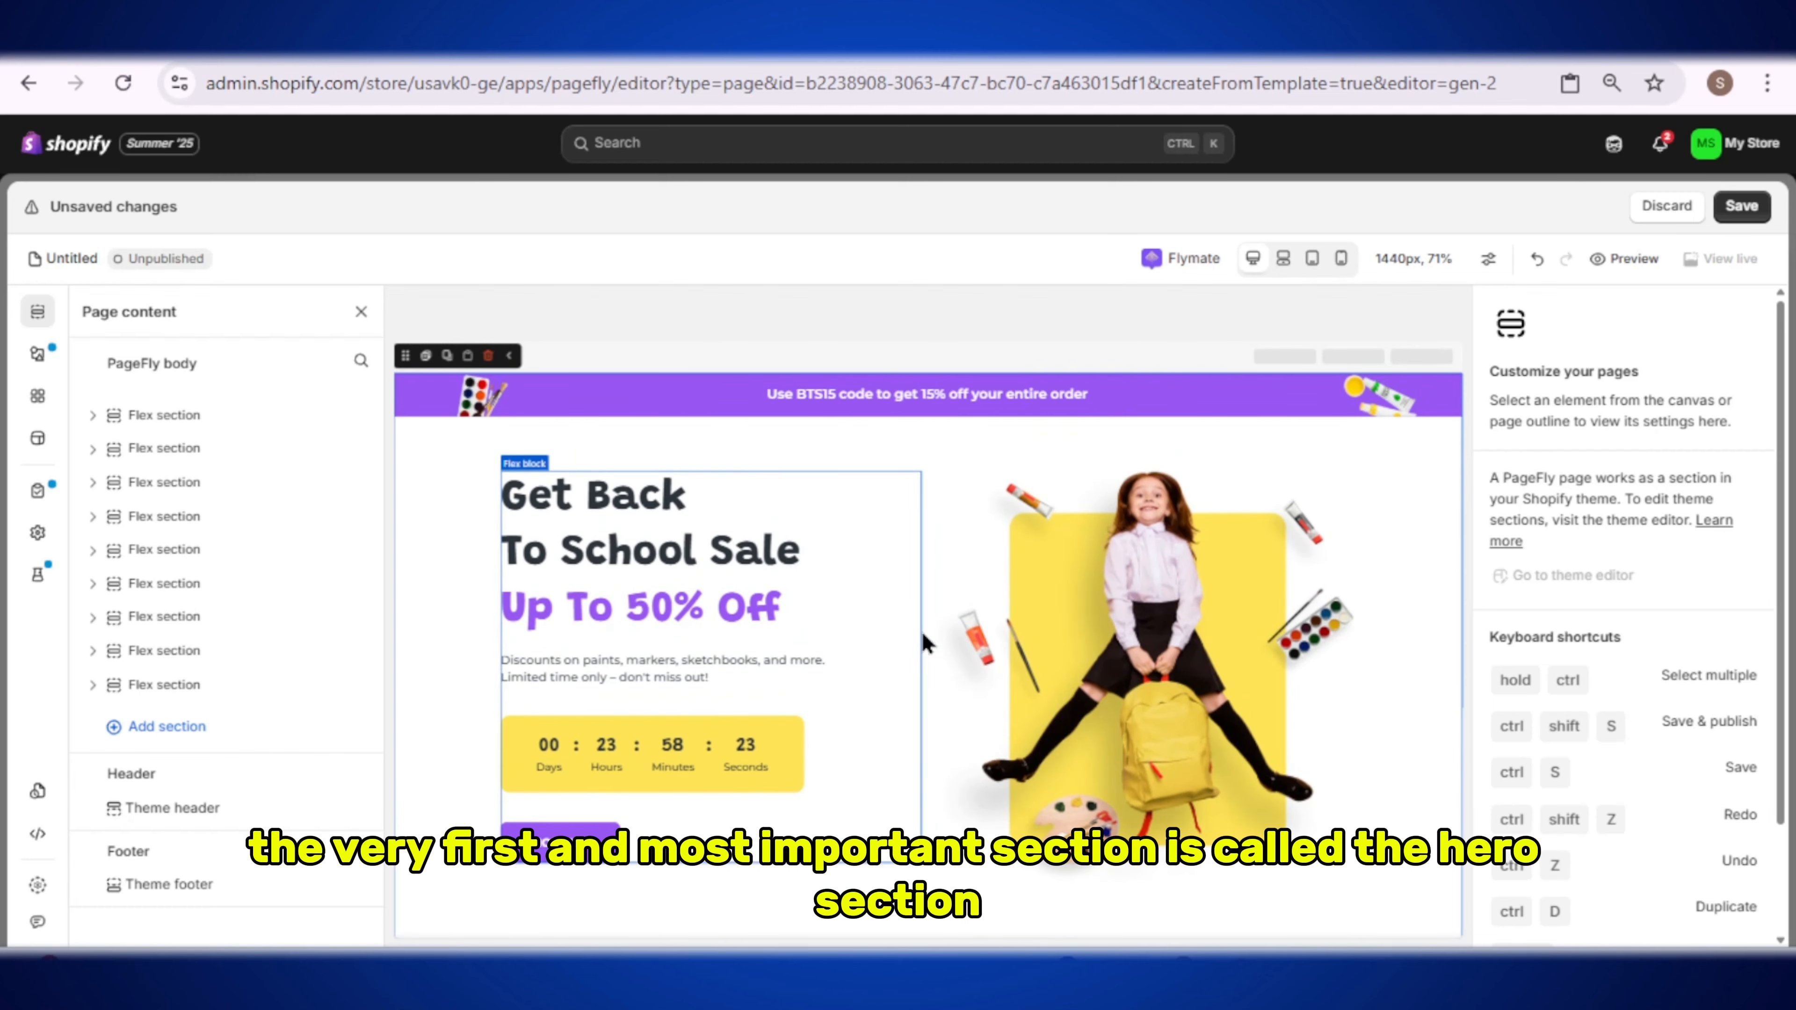
scroll(934, 708, down, 1)
scroll(948, 750, up, 1)
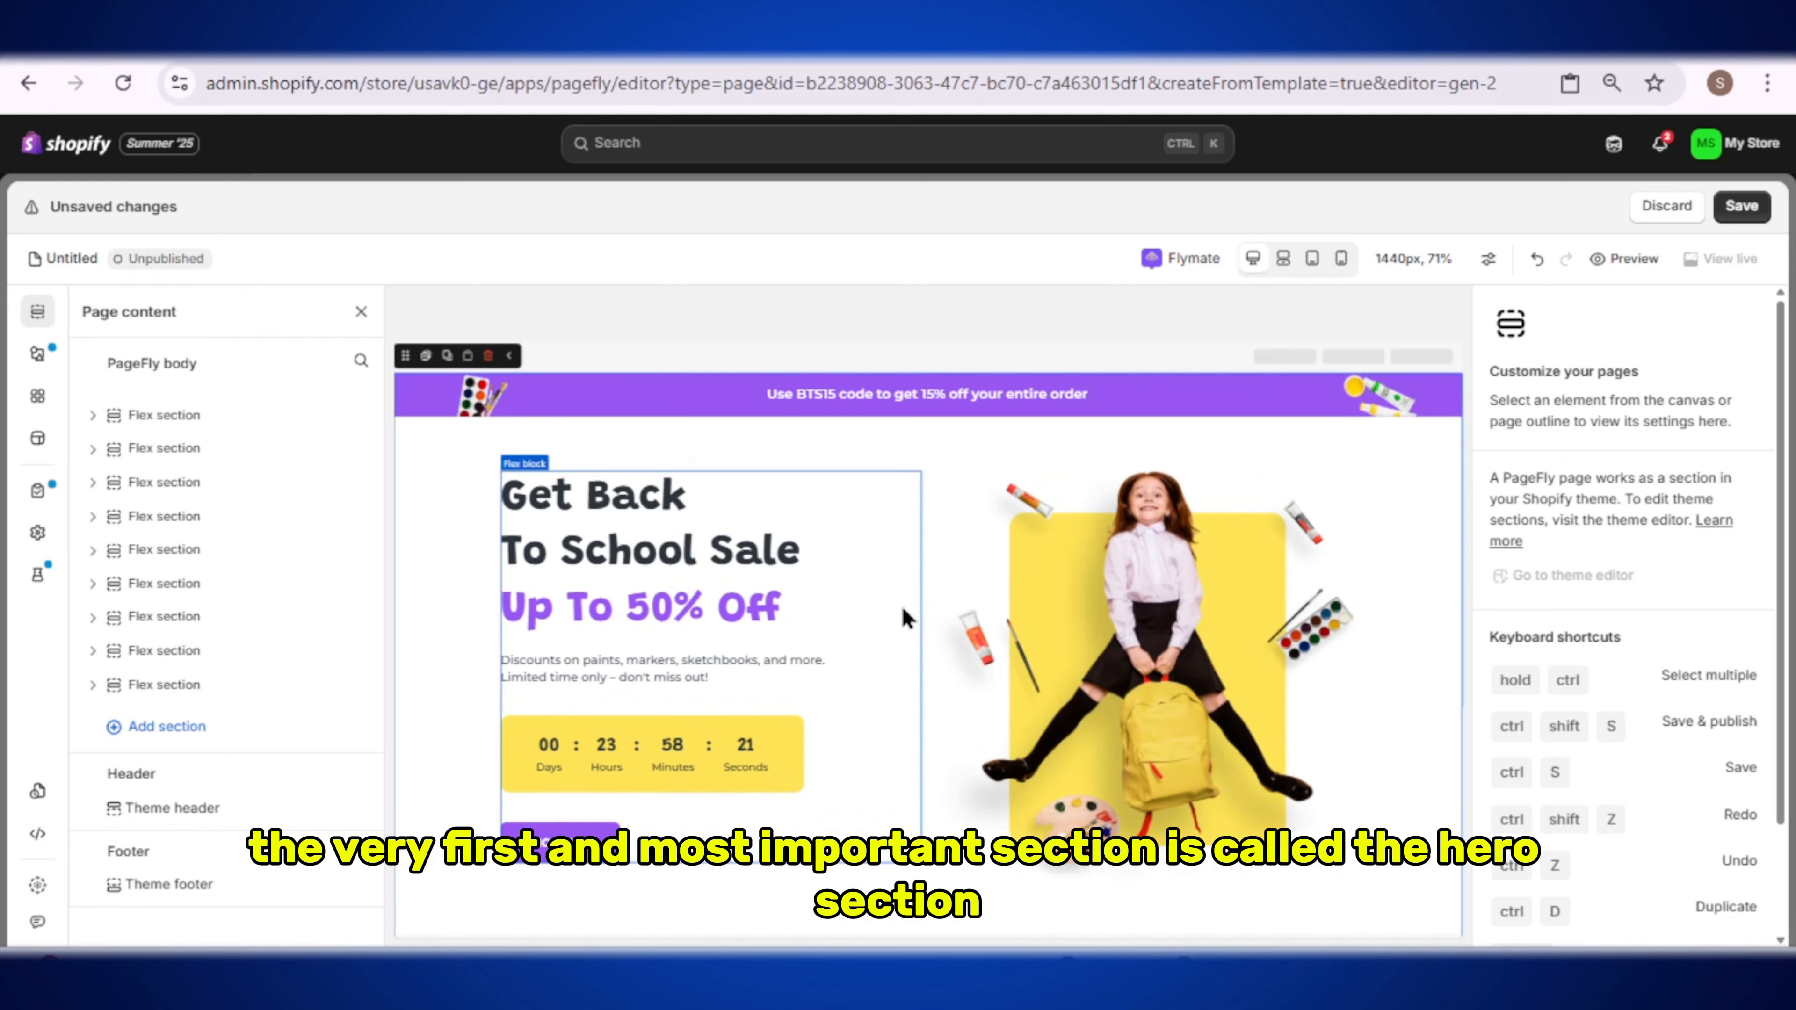
scroll(919, 626, down, 1)
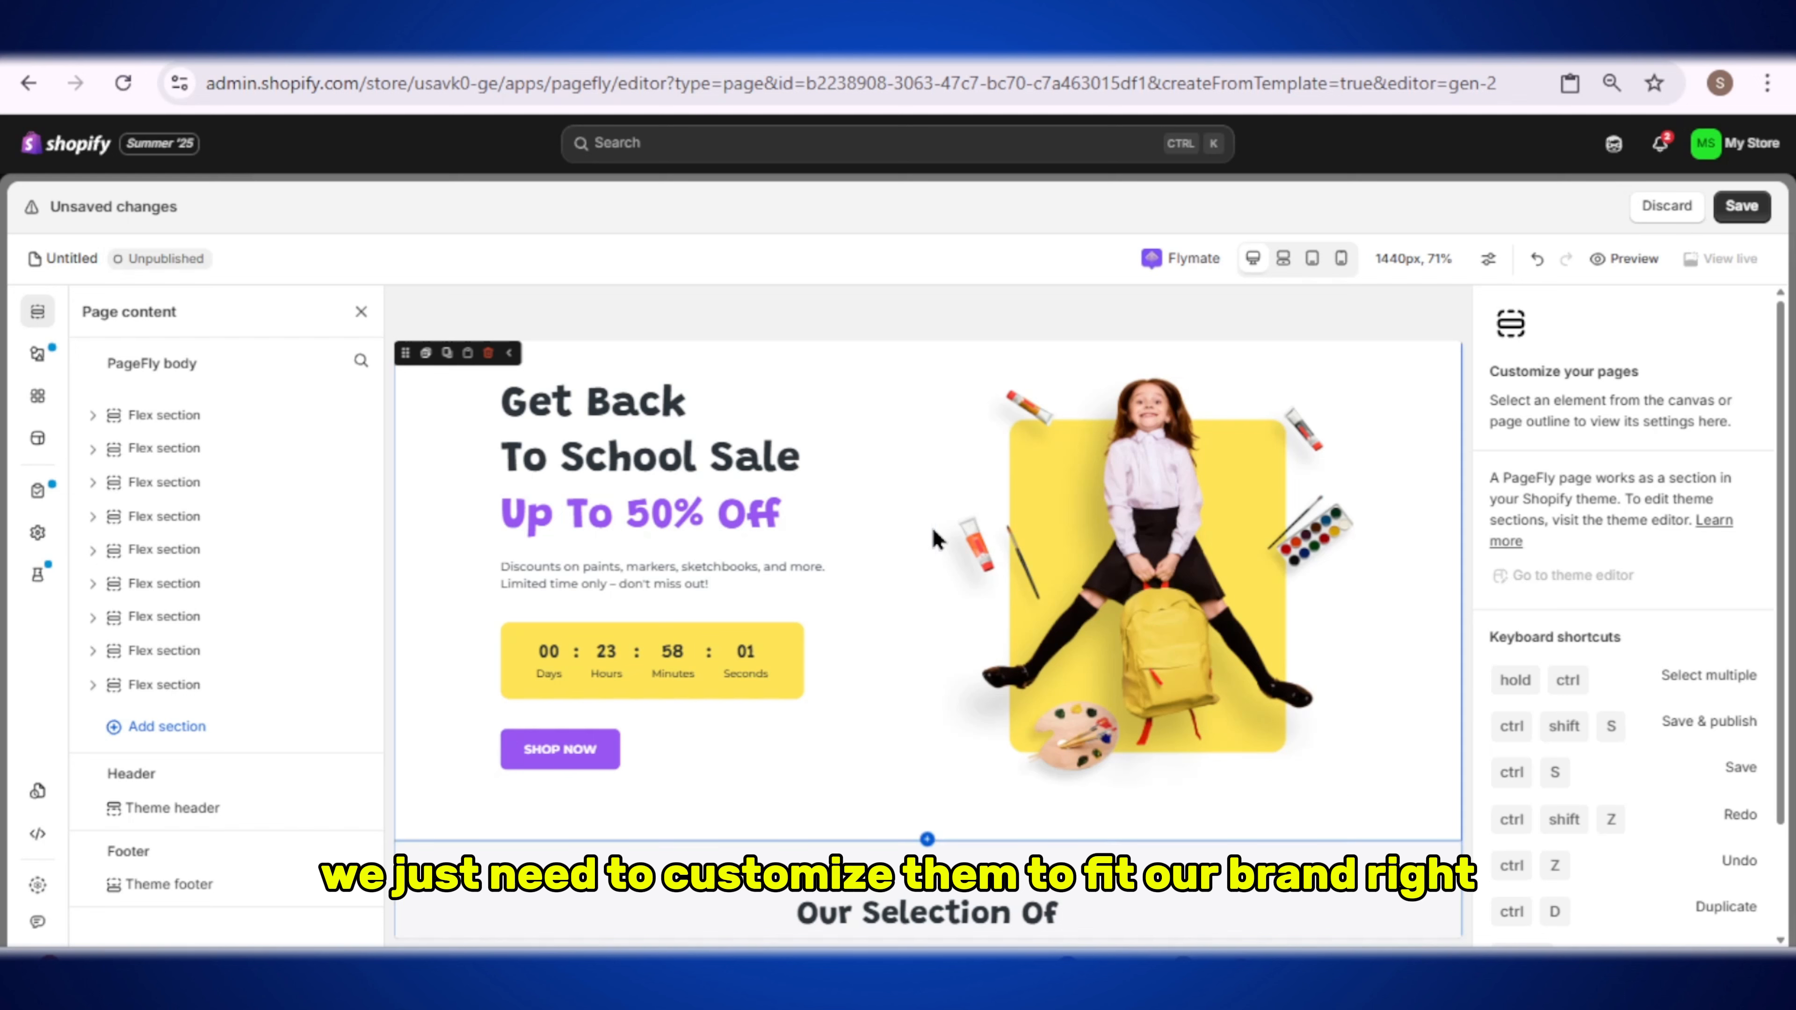
Step: Replace the hero headline with the copied text "Timeless Style, Limited-Time Offer — Up To 50% Off on Watches!"
click(633, 469)
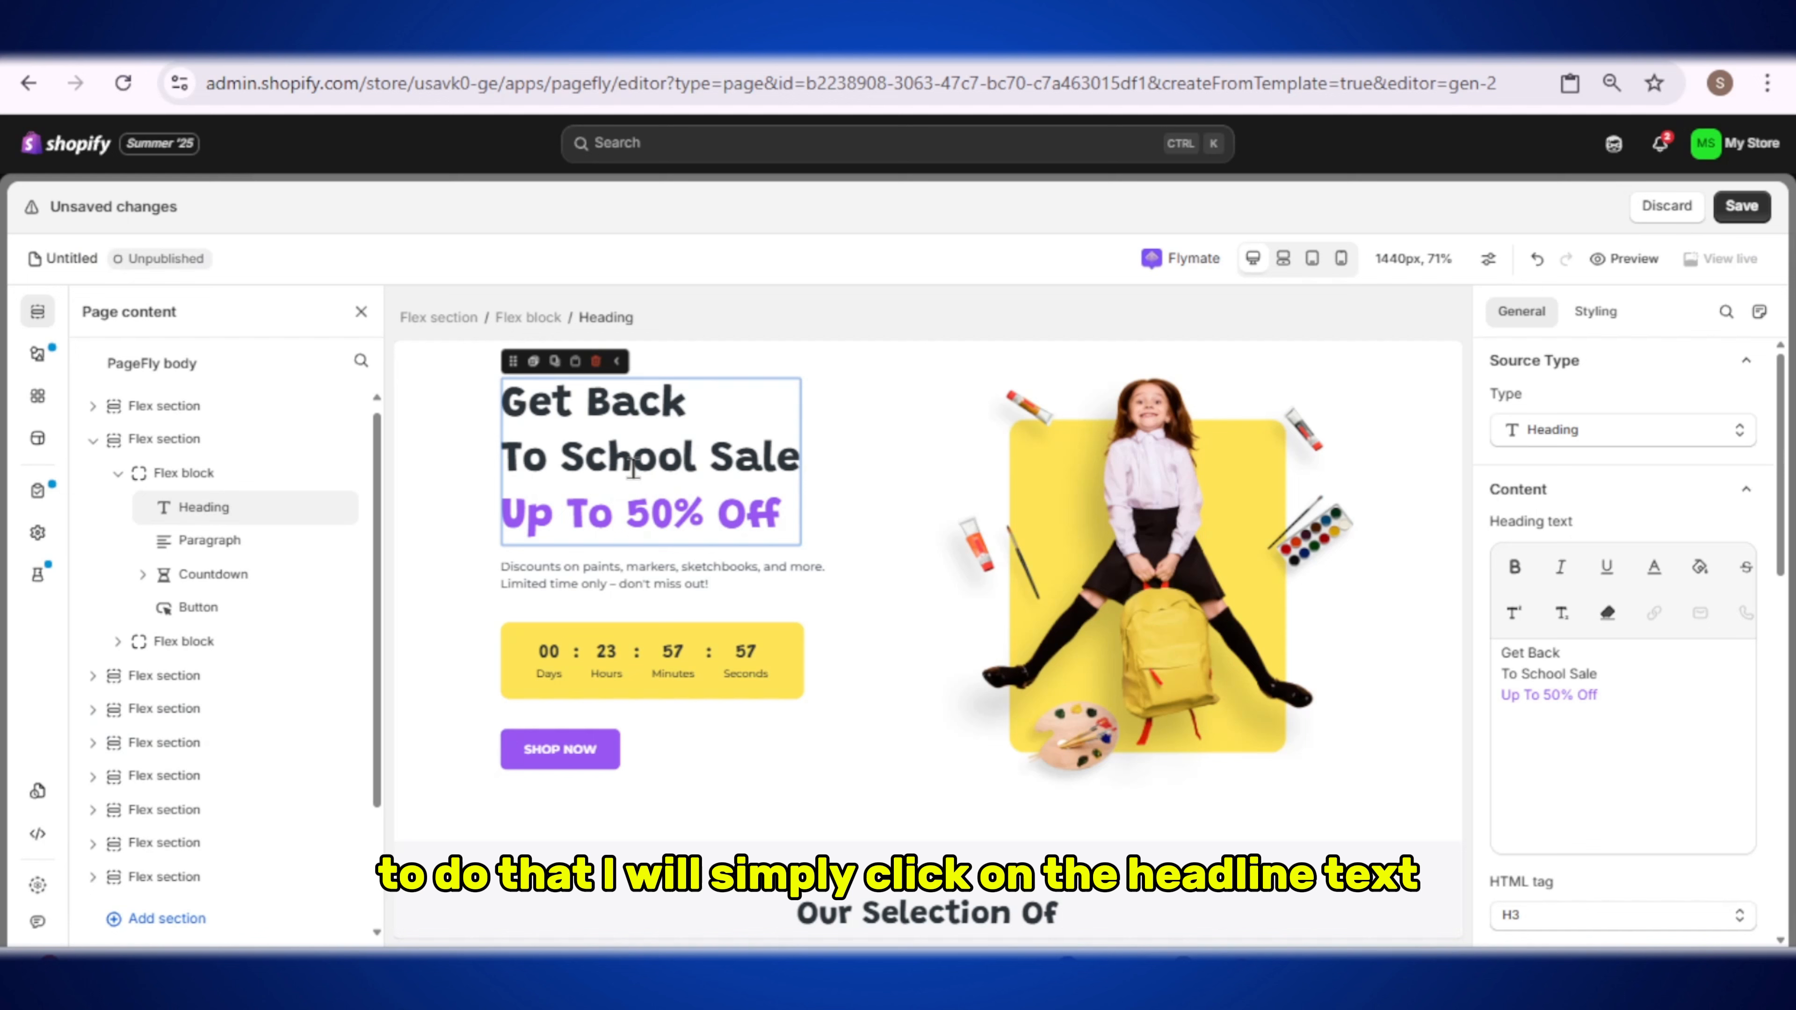
triple_click(684, 456)
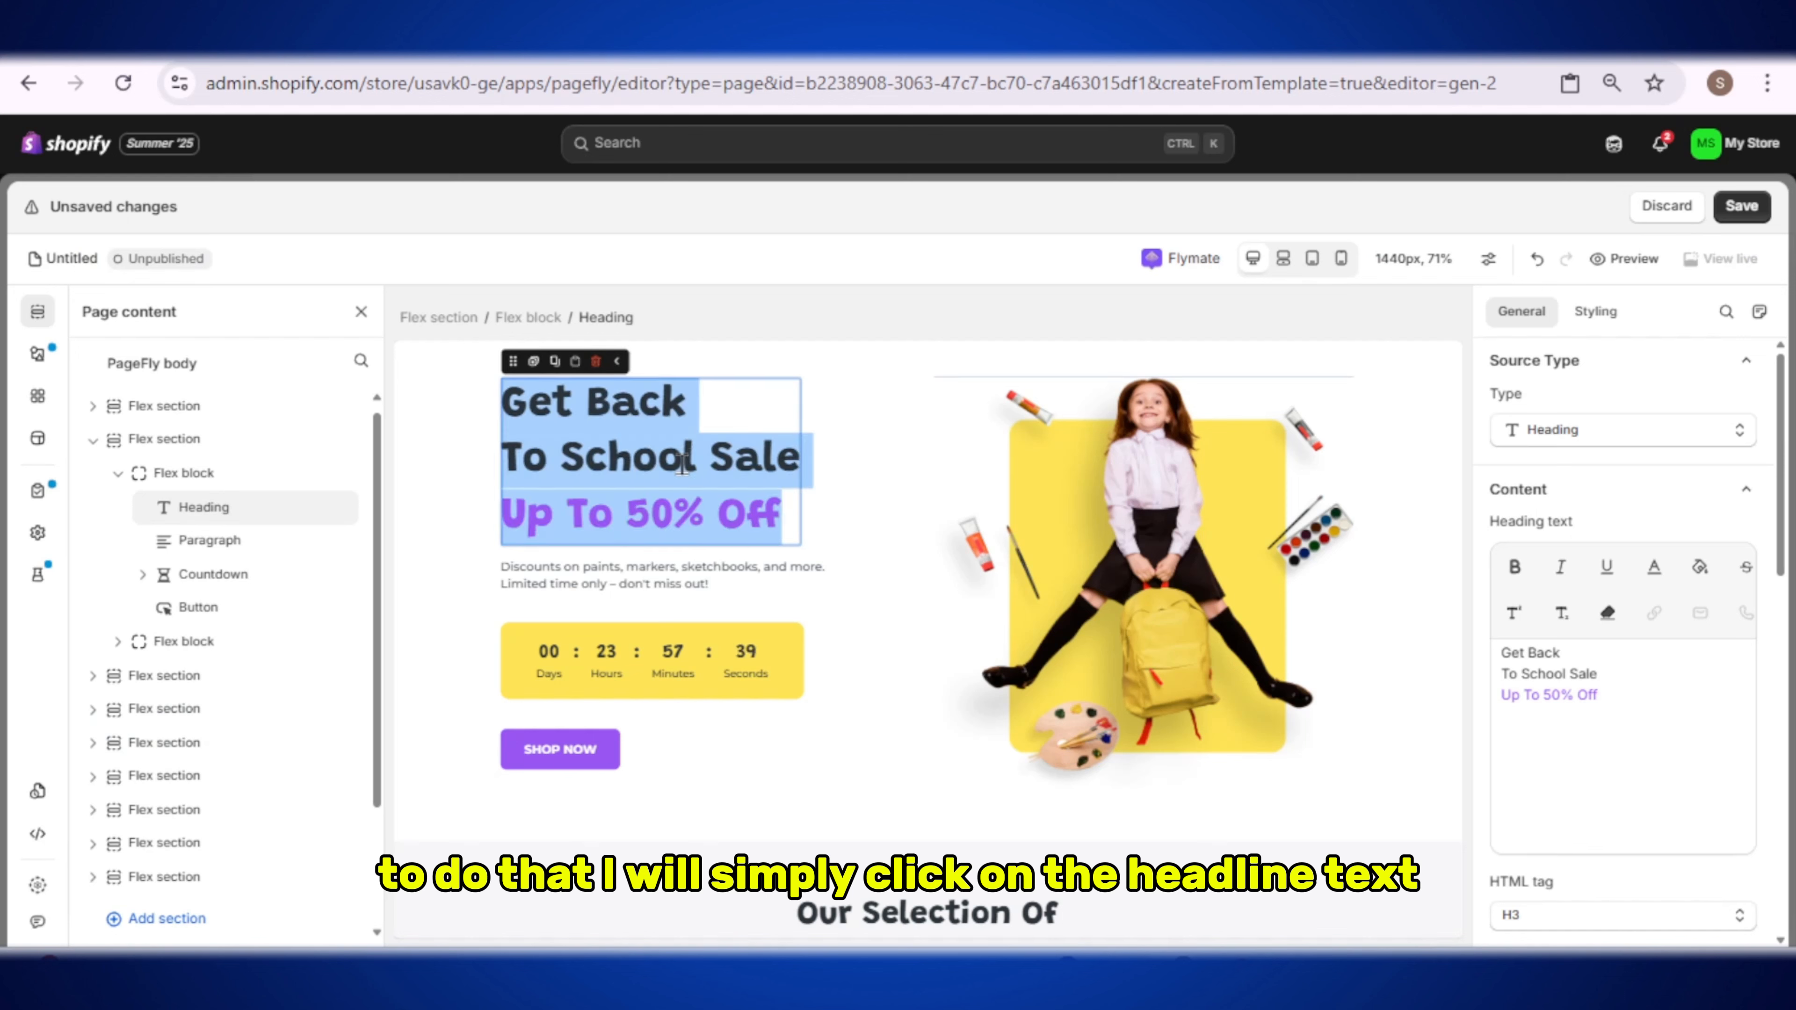
right_click(684, 469)
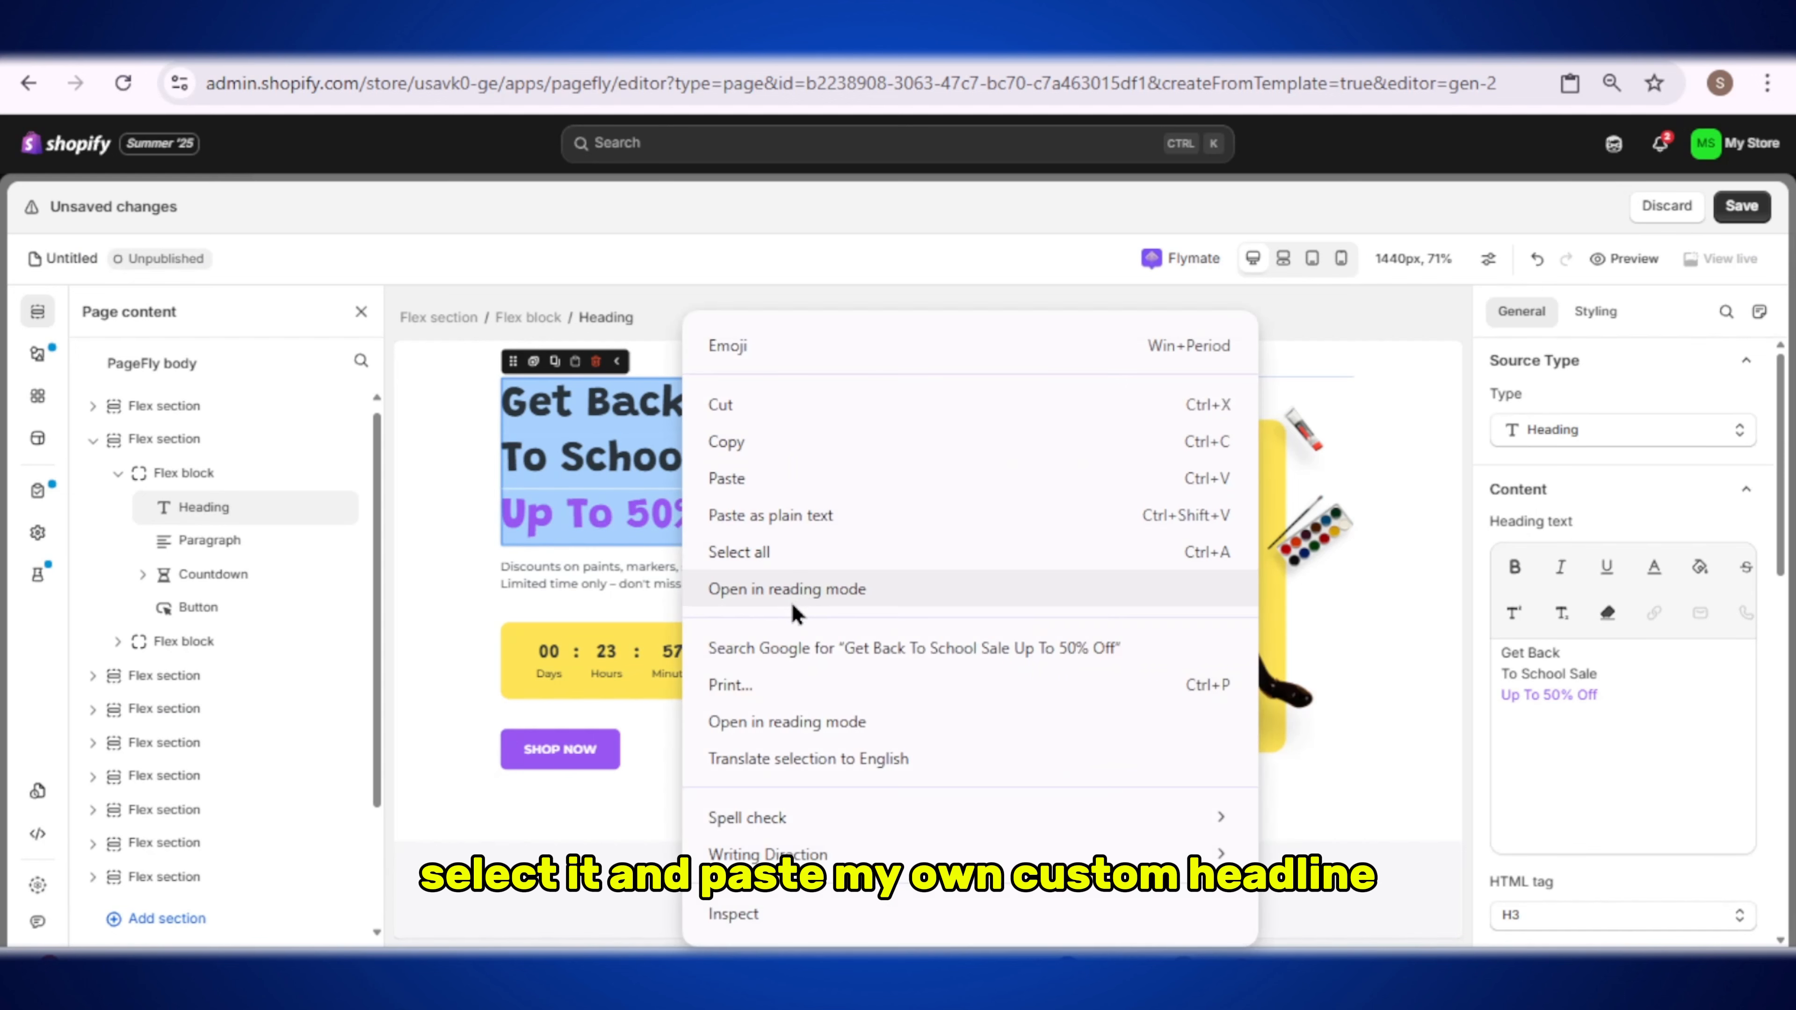
click(757, 489)
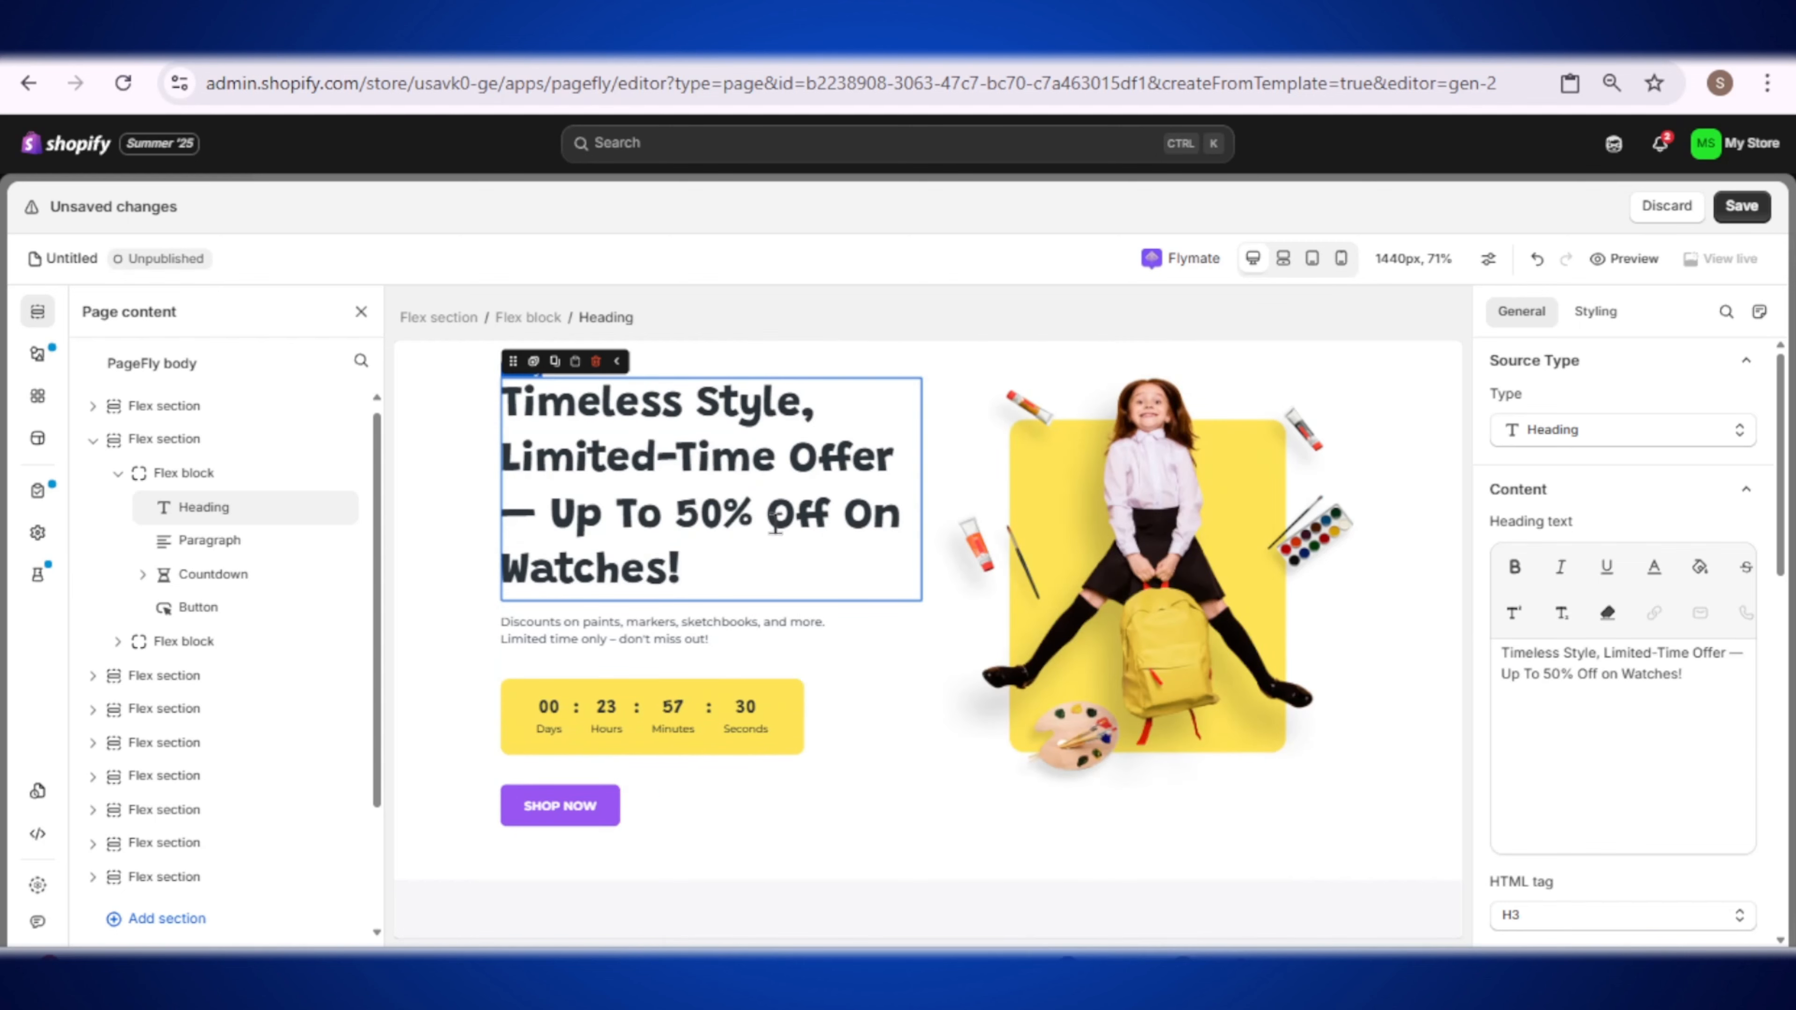
drag(587, 457, 736, 577)
click(695, 522)
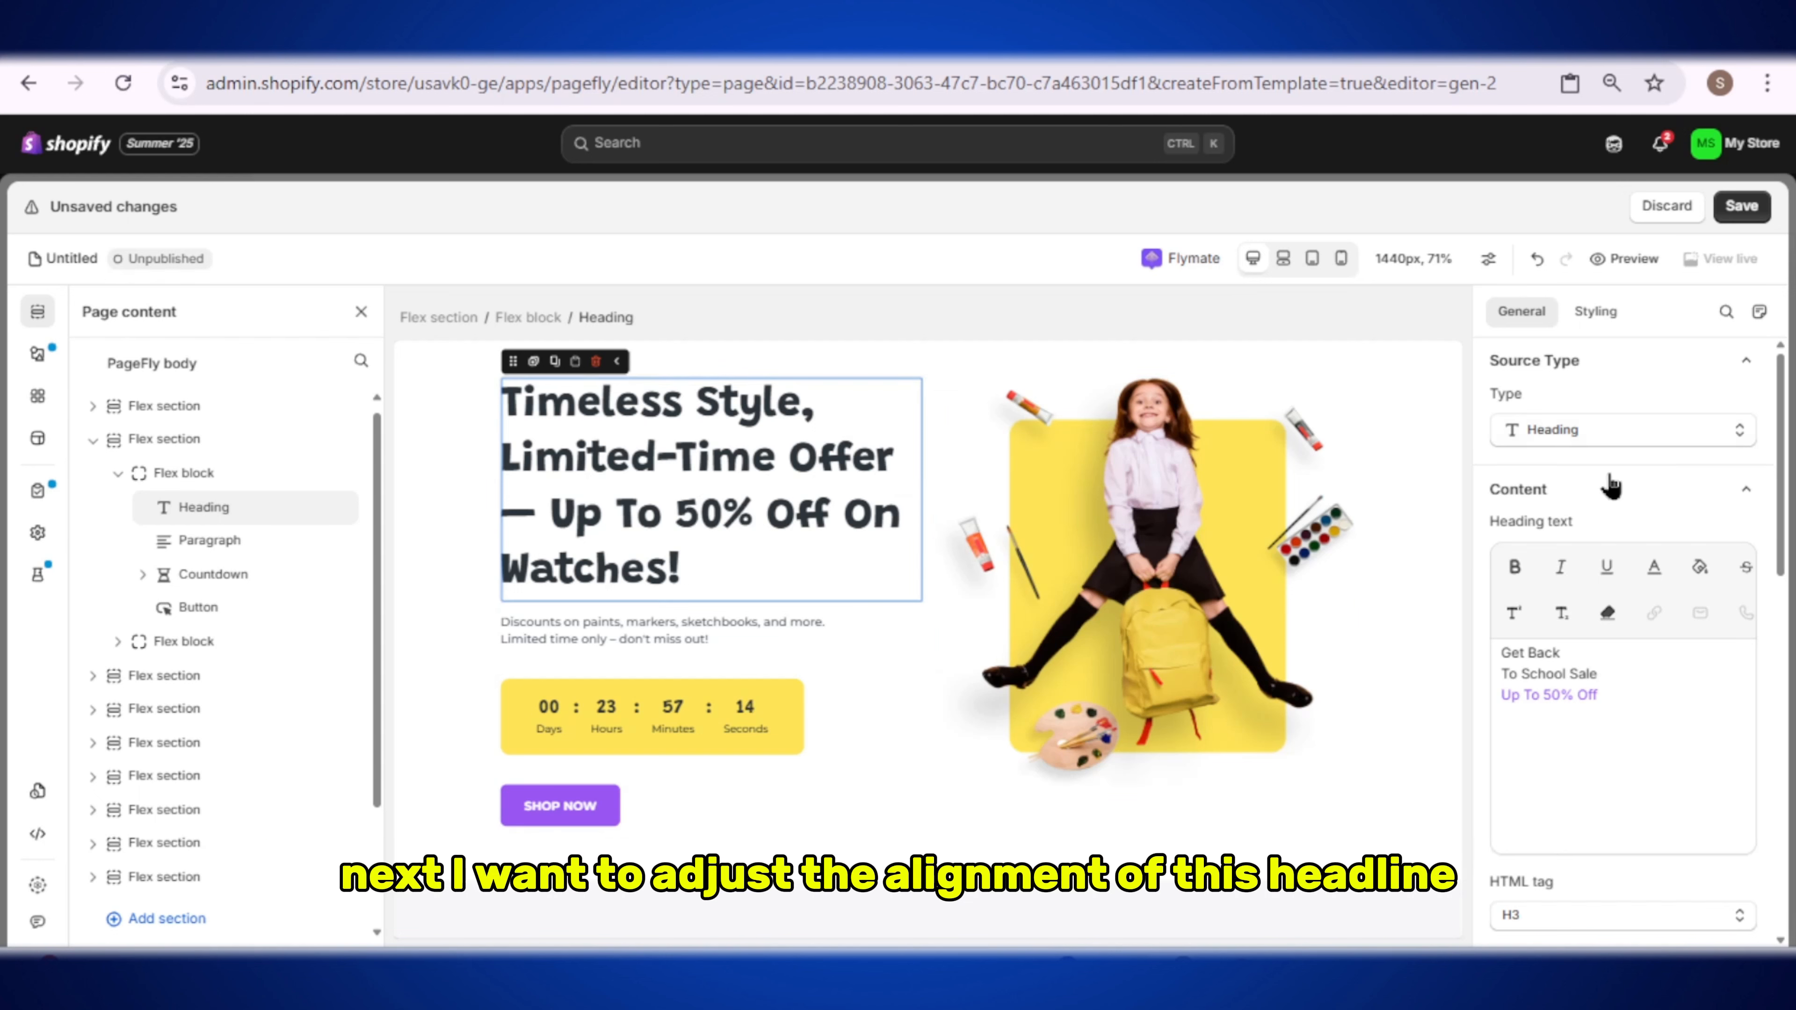
Step: Try left and center text alignment on the hero headline in its styling settings
scroll(1577, 495, down, 2)
scroll(1577, 493, down, 4)
scroll(1563, 396, up, 4)
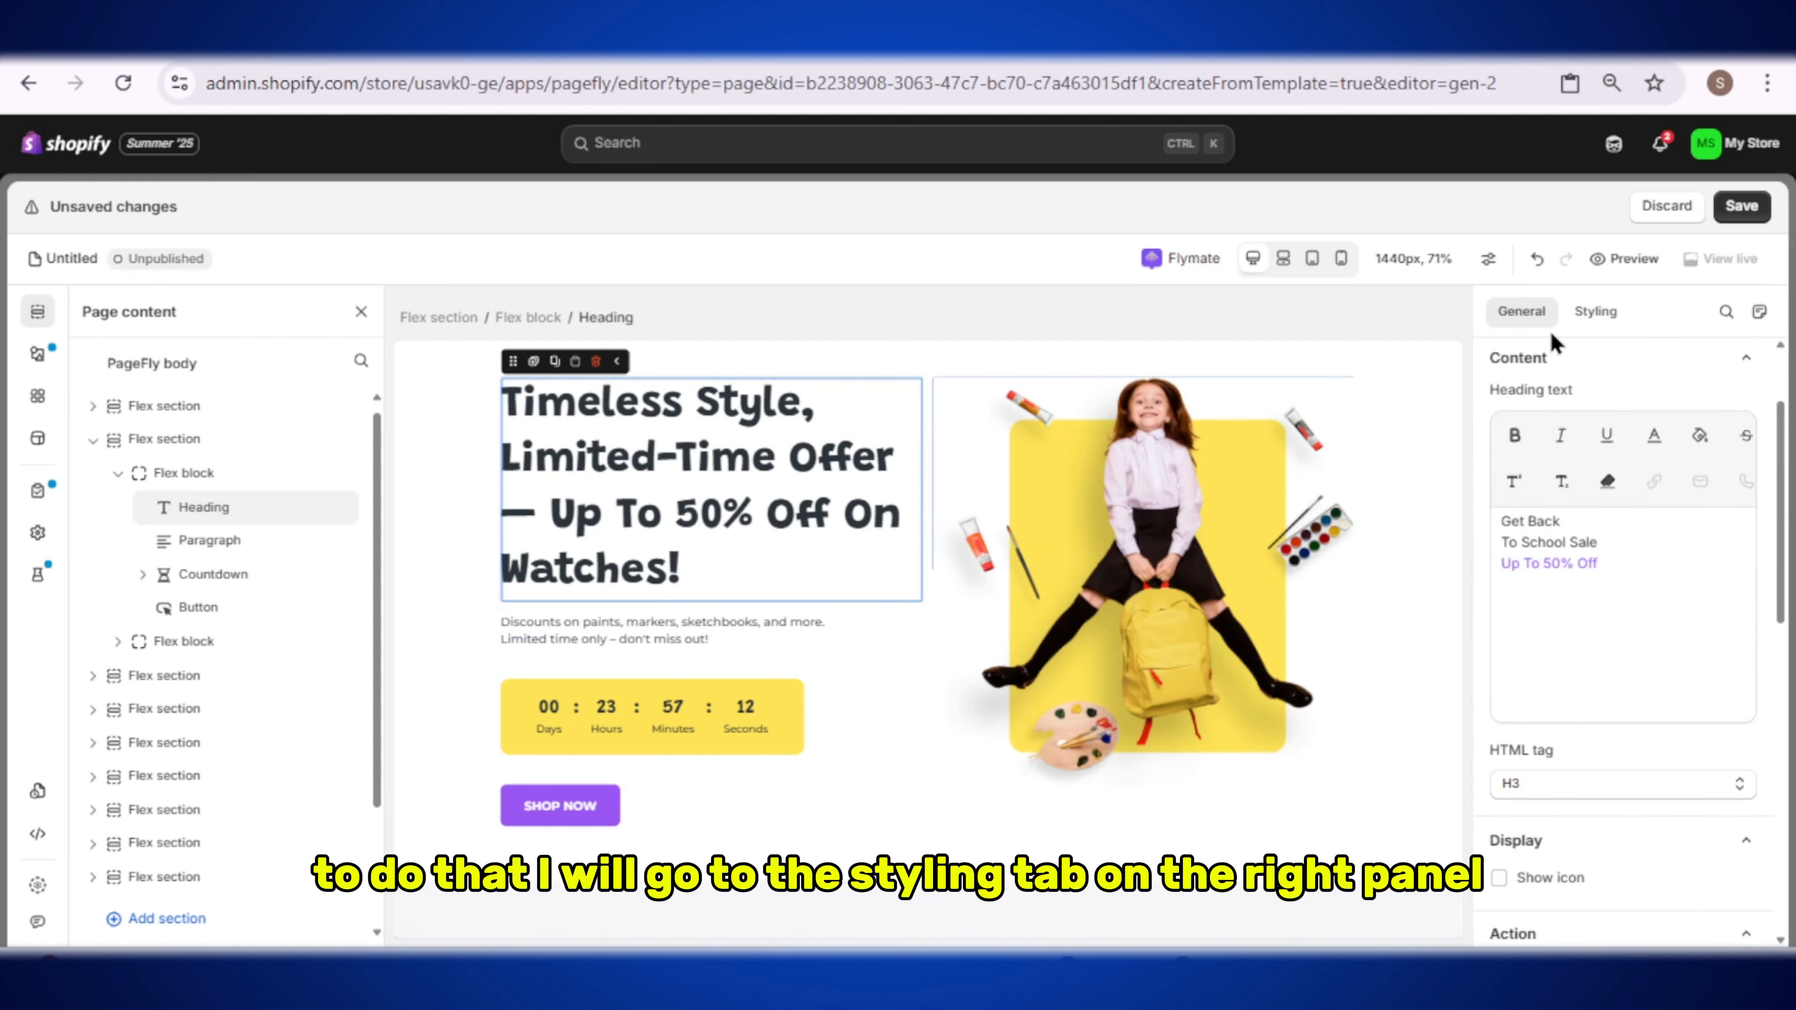
click(1601, 317)
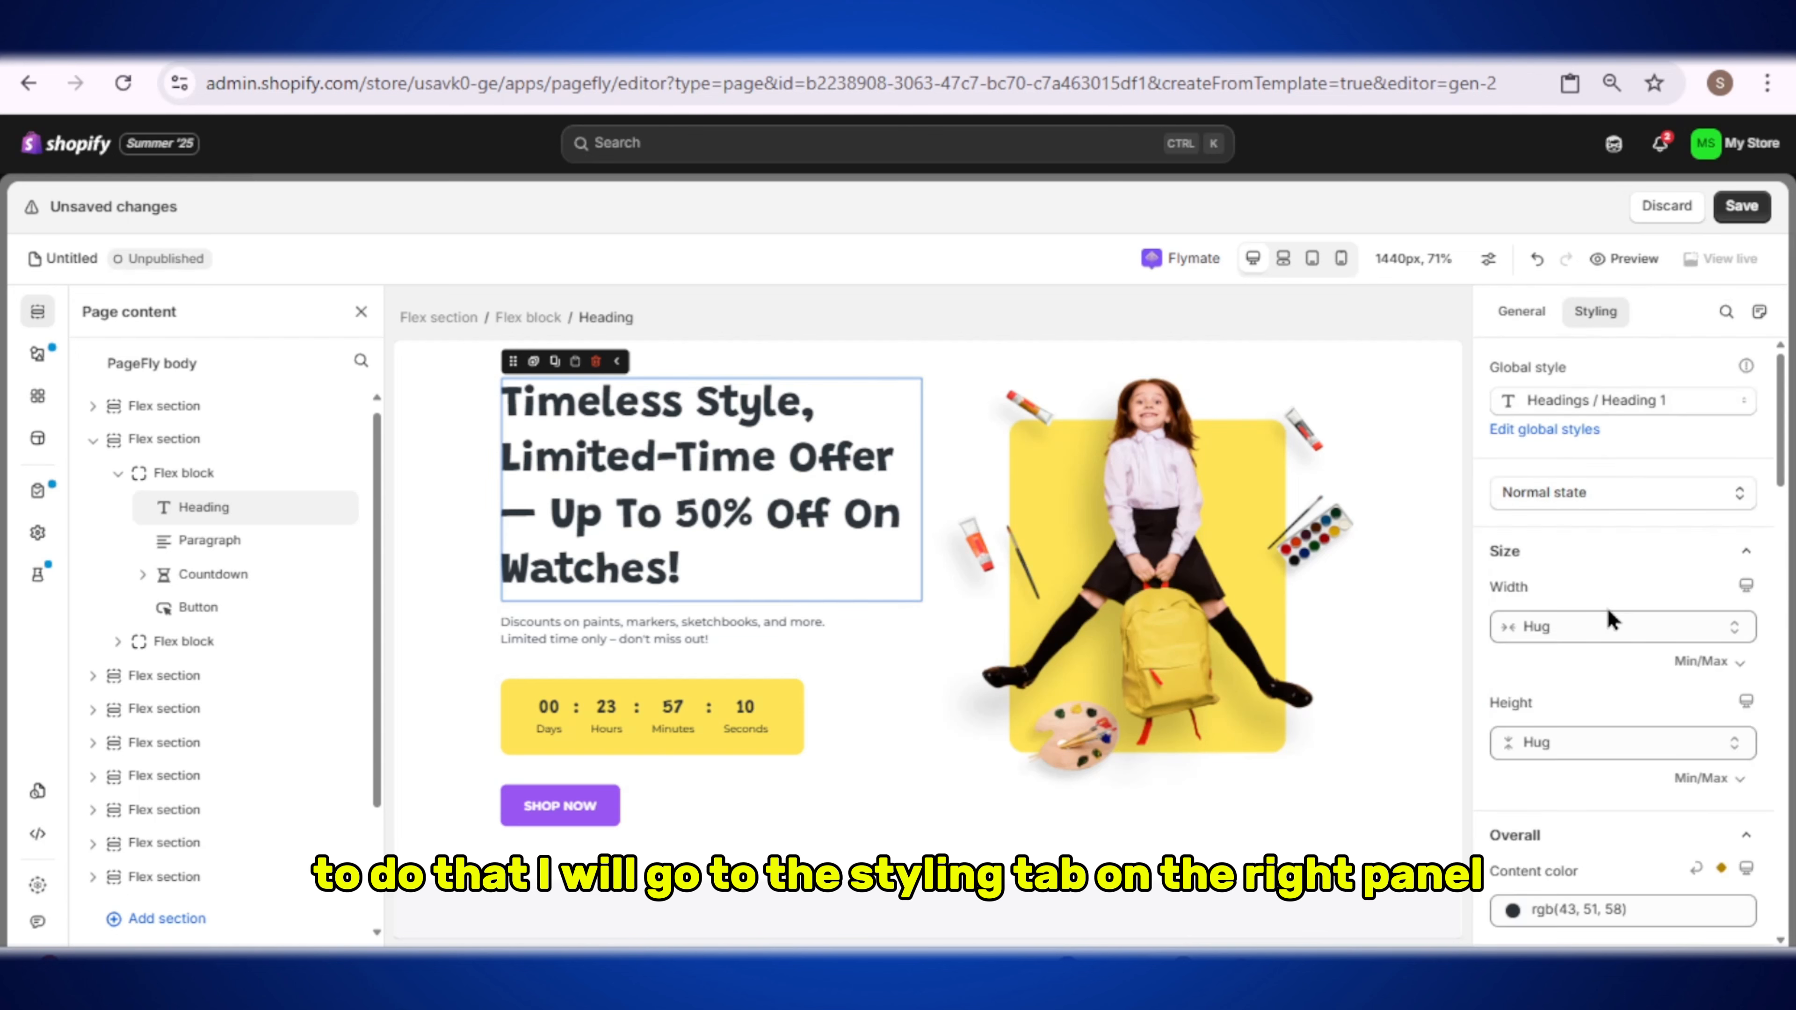
scroll(1606, 607, down, 3)
scroll(1607, 610, down, 6)
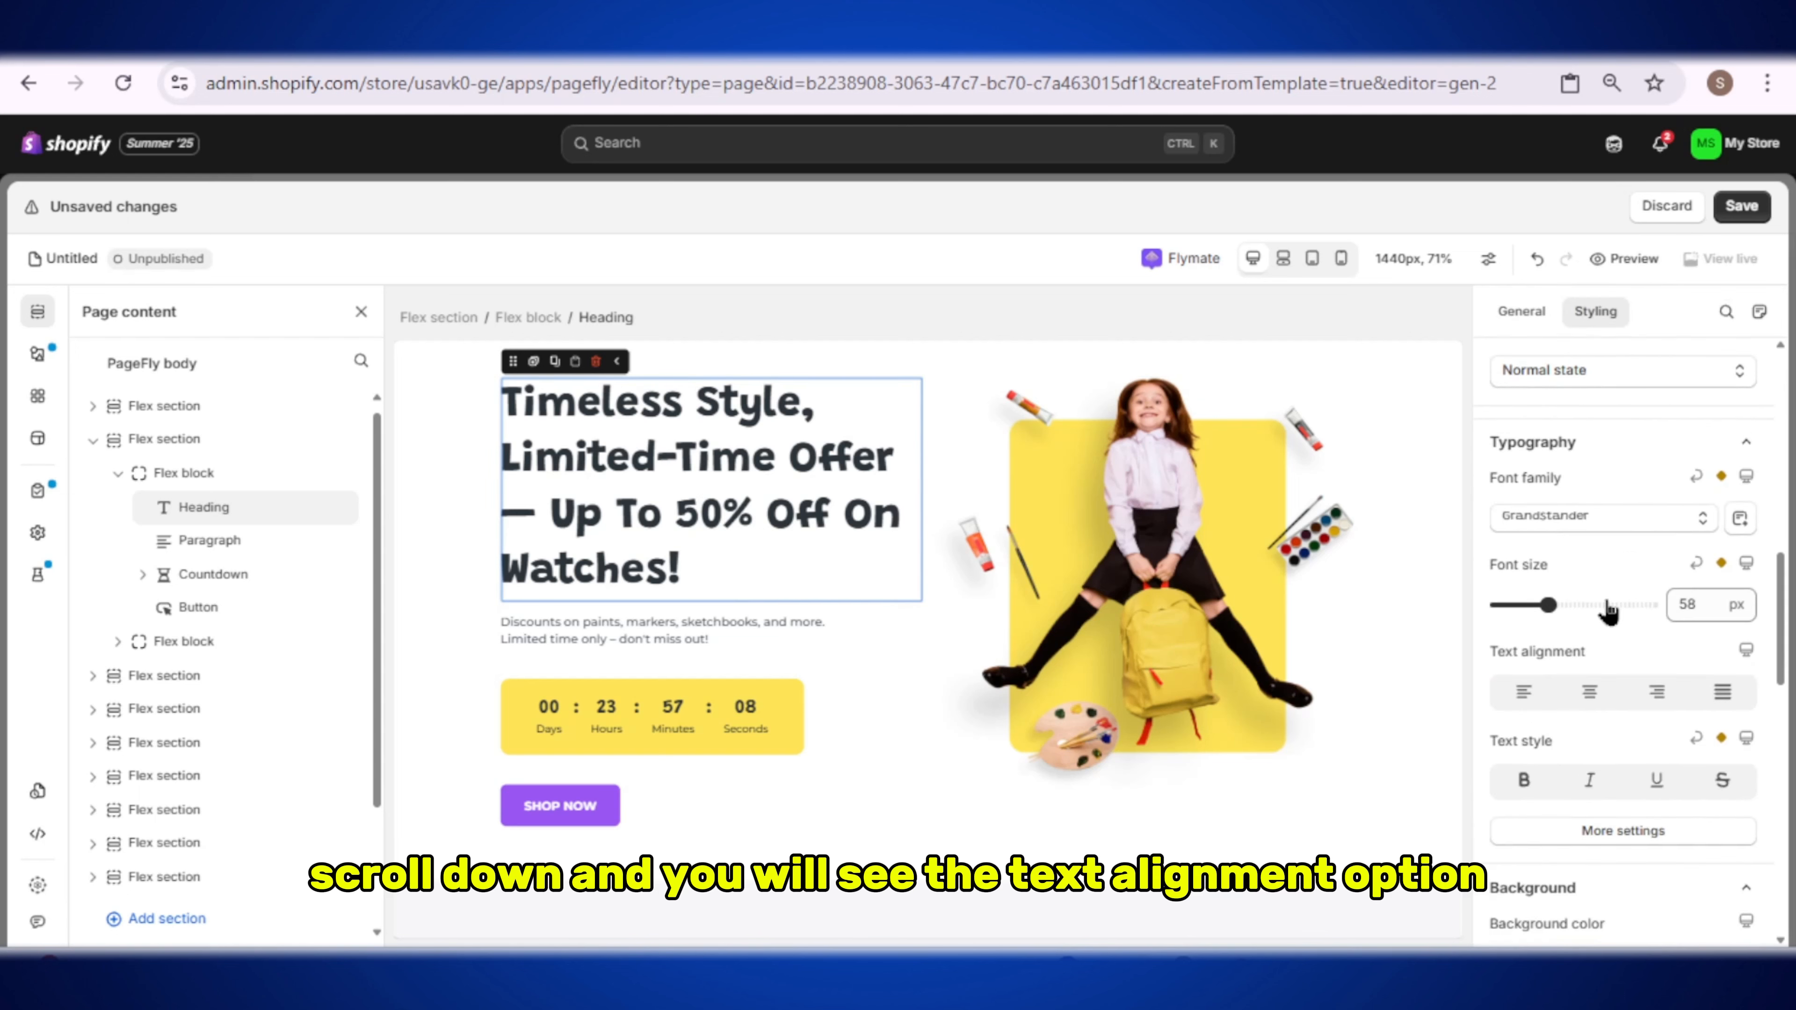
click(1525, 697)
click(1603, 705)
click(1593, 706)
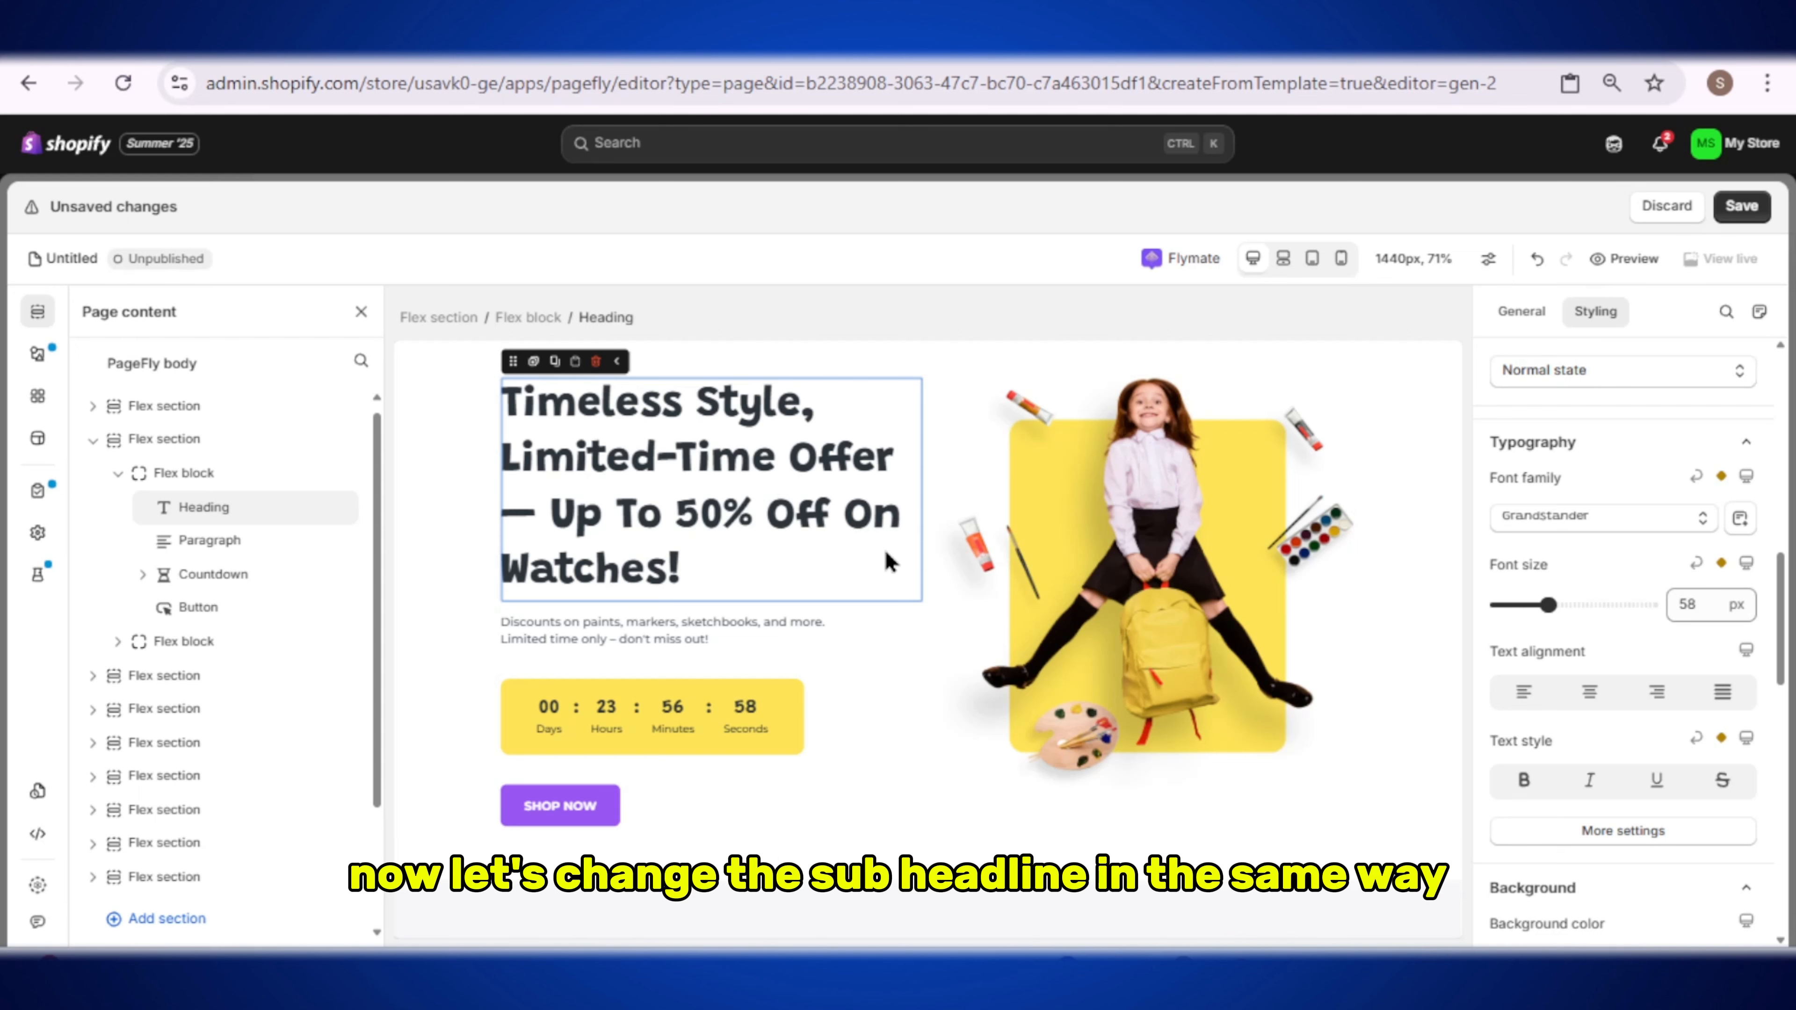
Step: Replace the hero paragraph with the copied text "Discover elegant designs, premium quality, and unbeatable prices. Don't miss the chance to elevate your style—before time runs out!"
click(660, 635)
drag(706, 639, 606, 635)
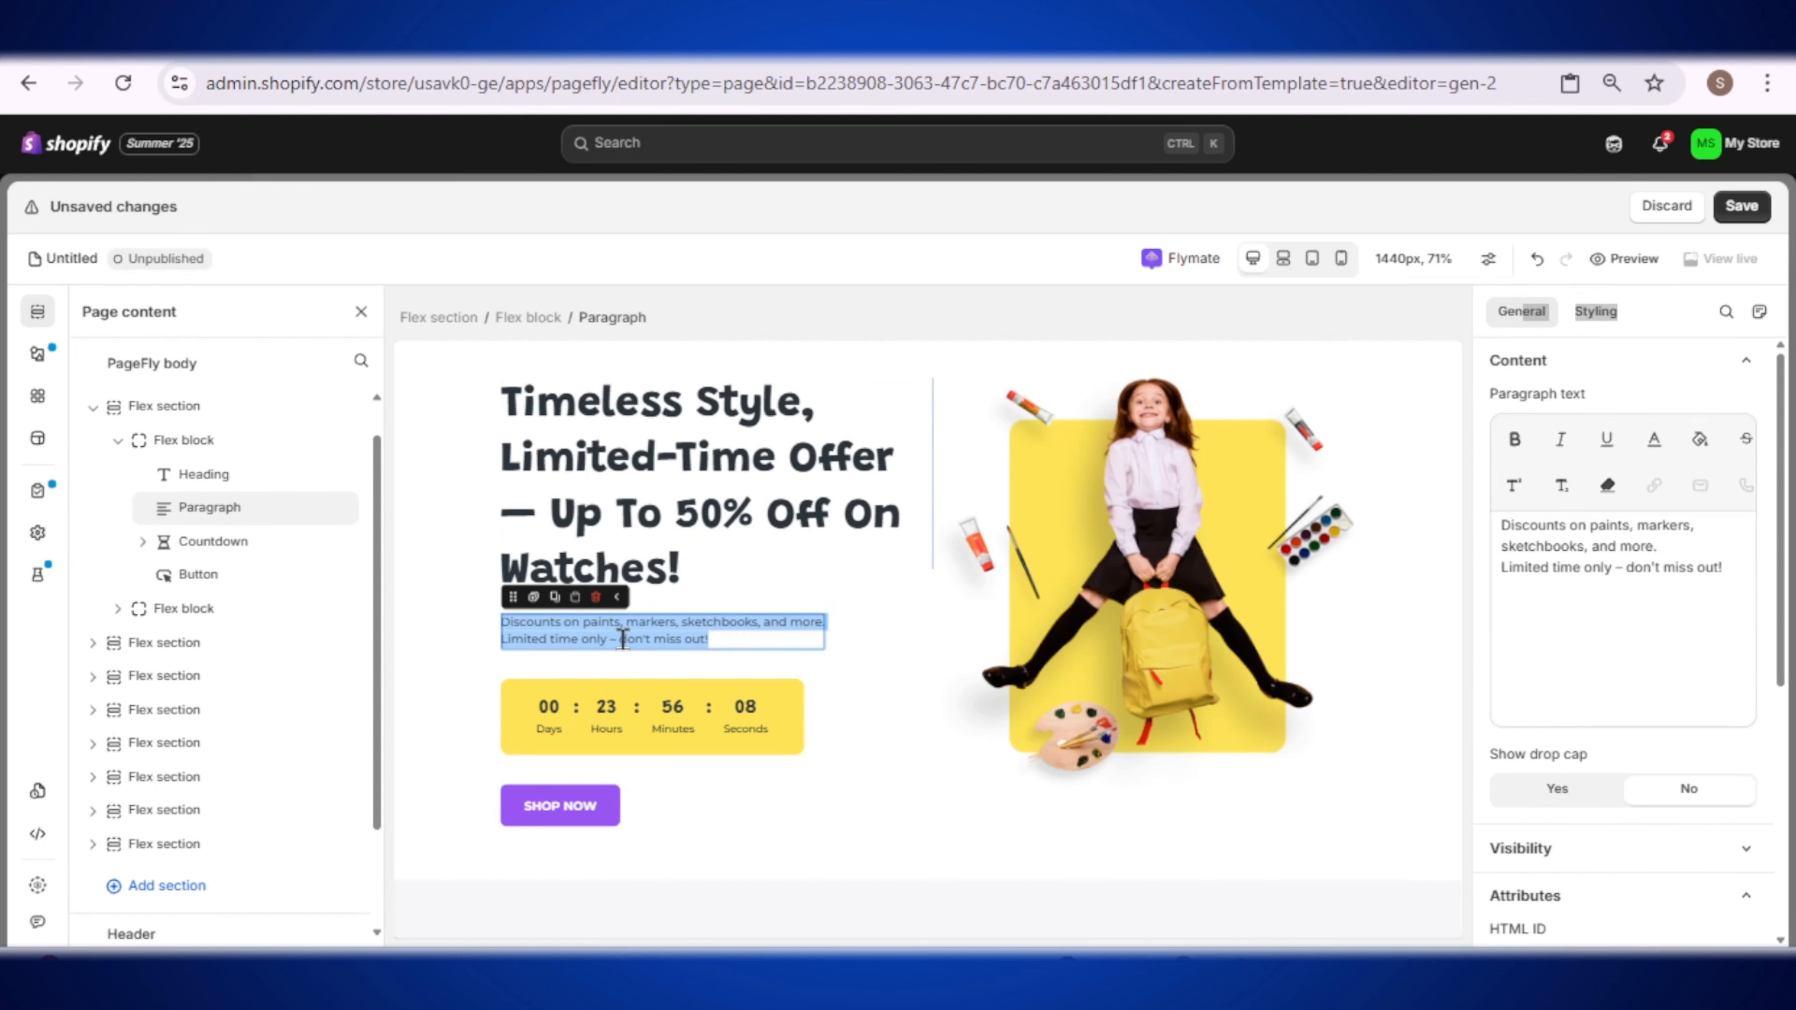
right_click(622, 638)
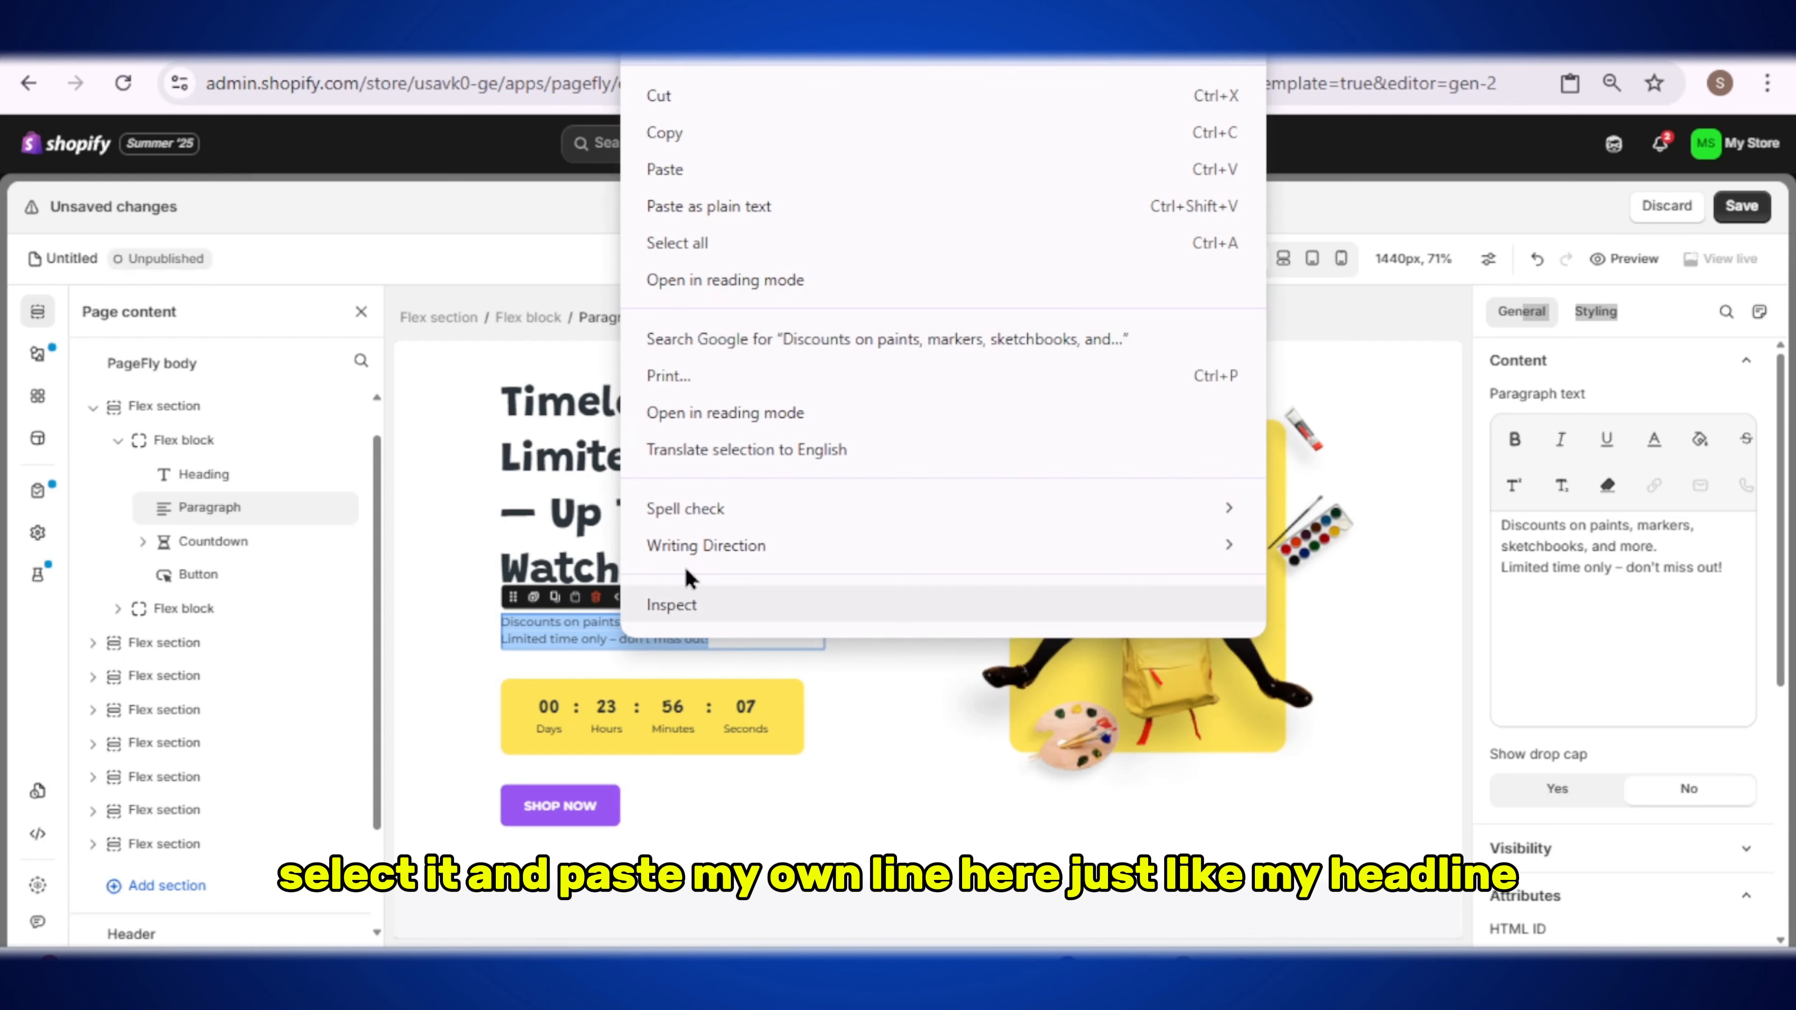
click(750, 174)
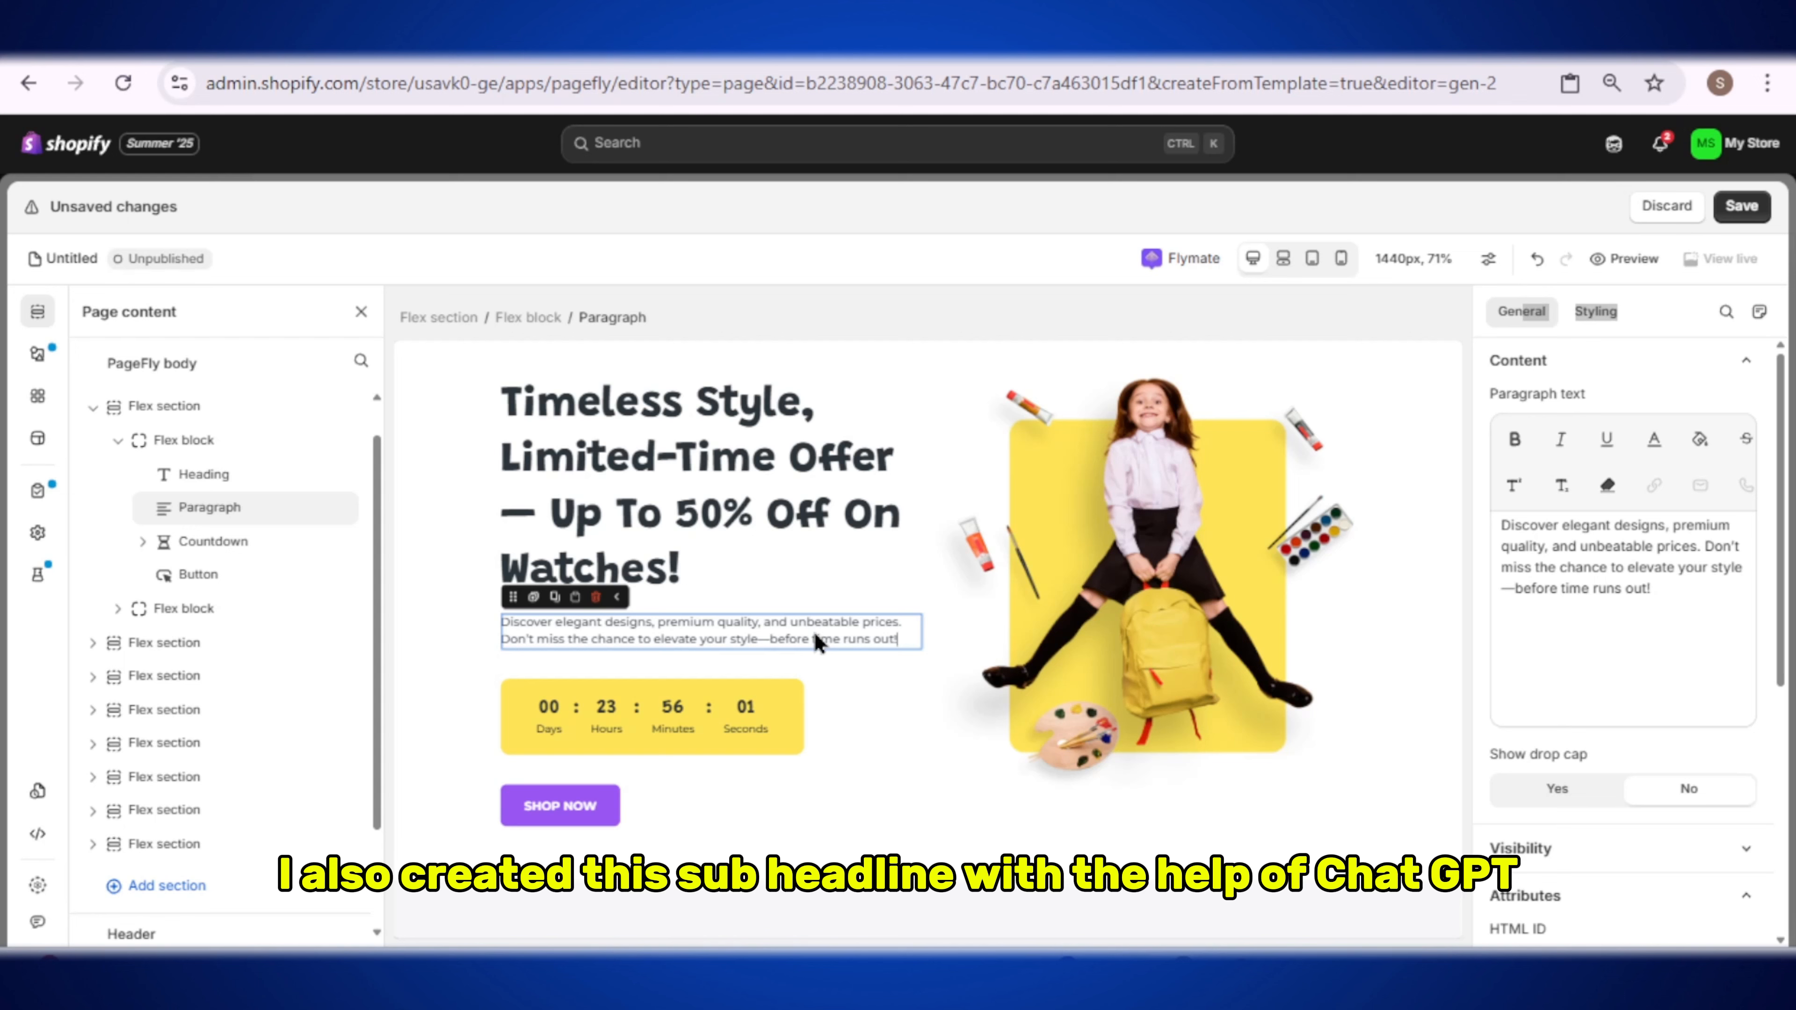
click(867, 595)
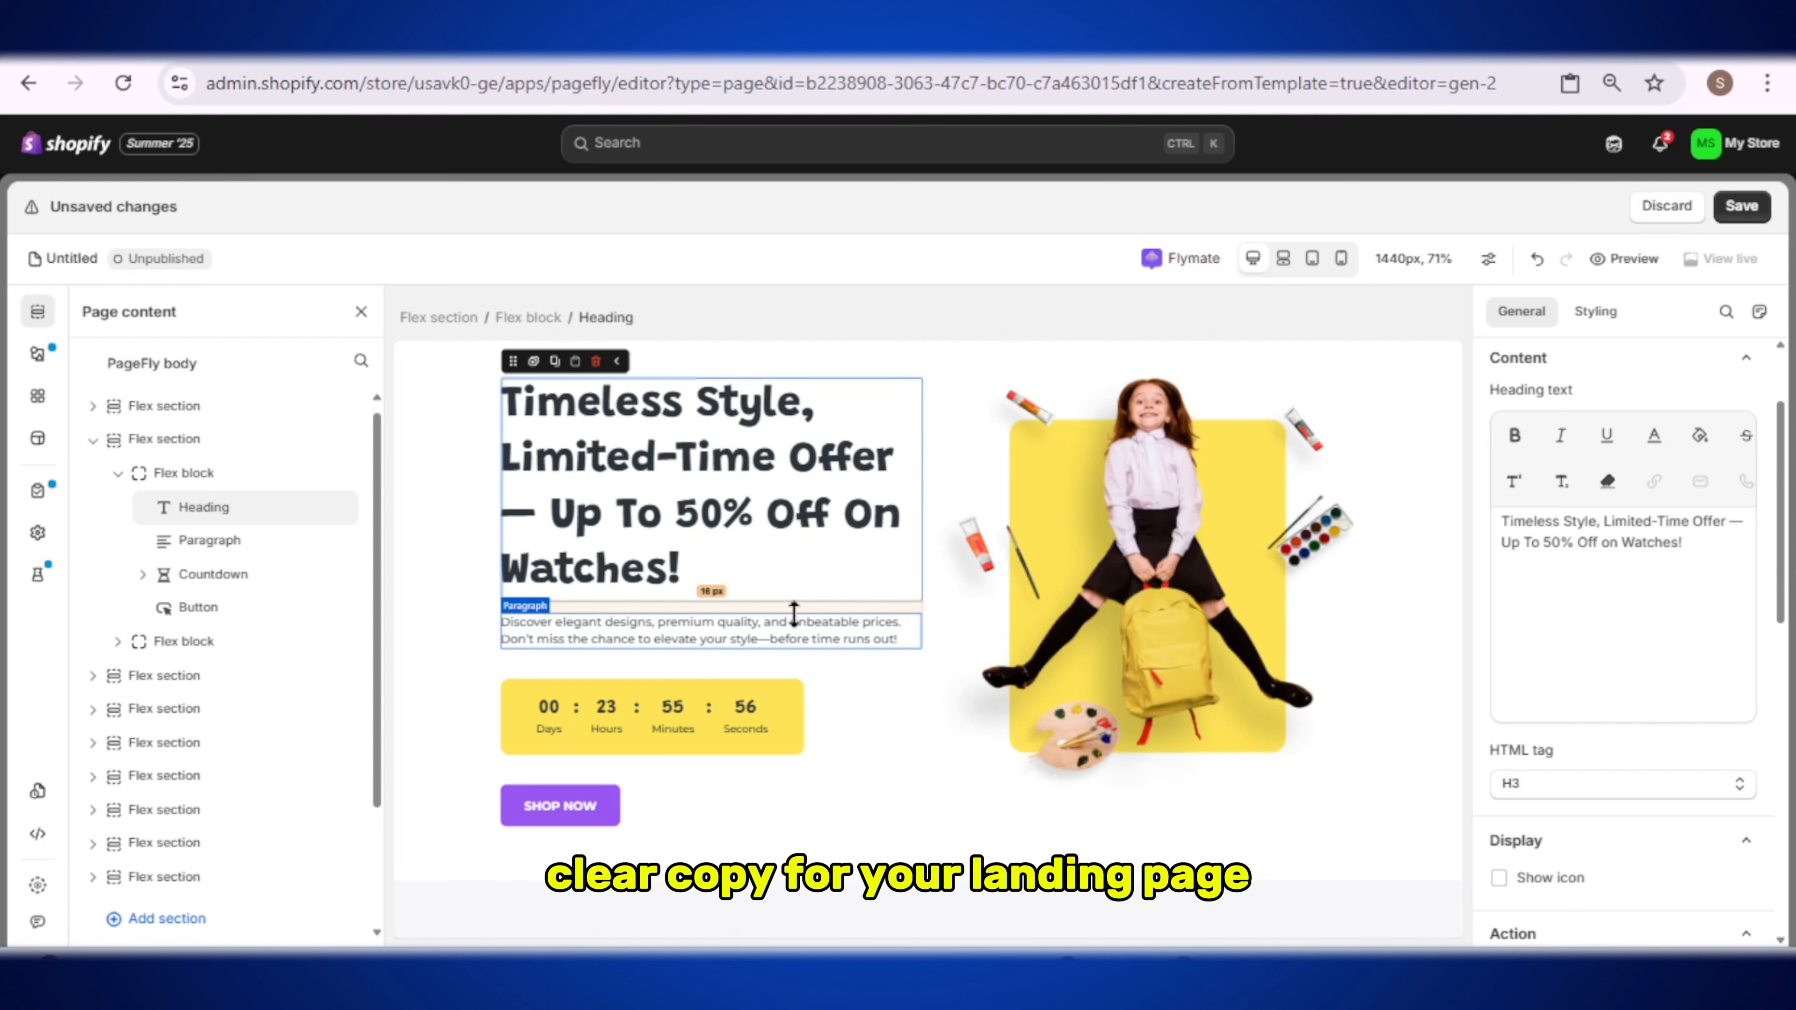
scroll(1012, 552, down, 6)
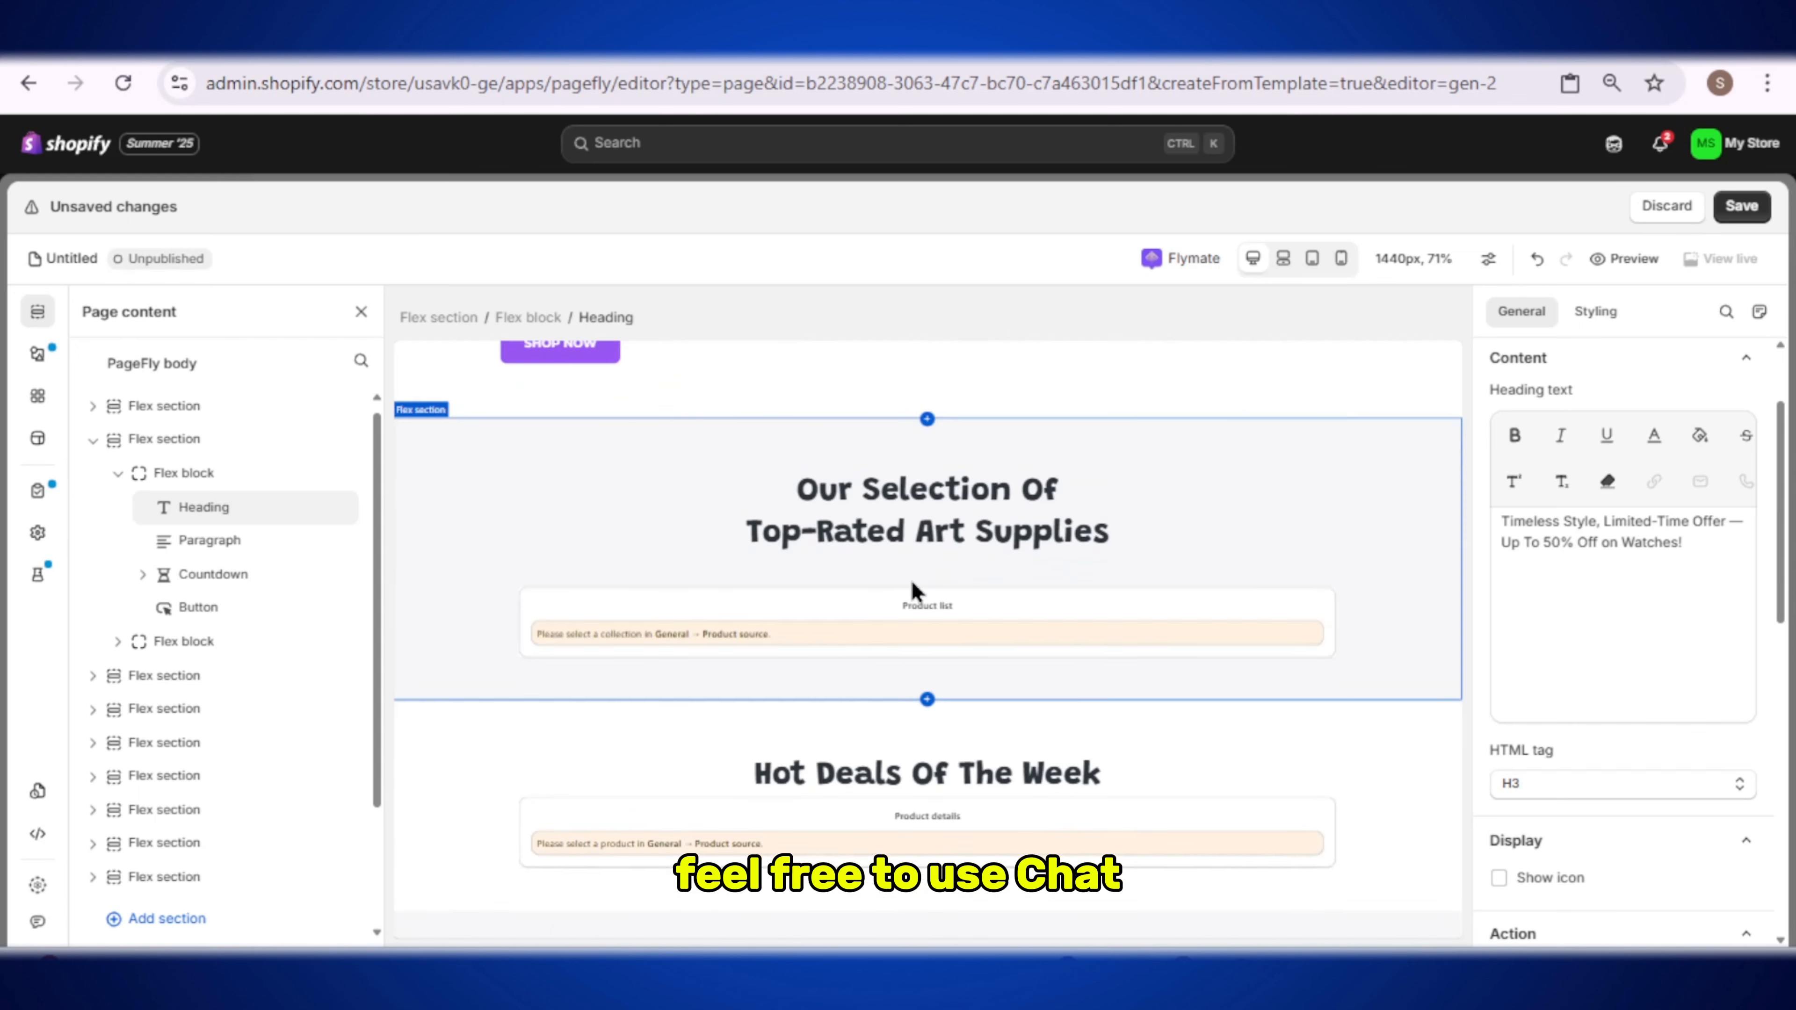
scroll(1007, 552, down, 3)
scroll(1014, 591, up, 5)
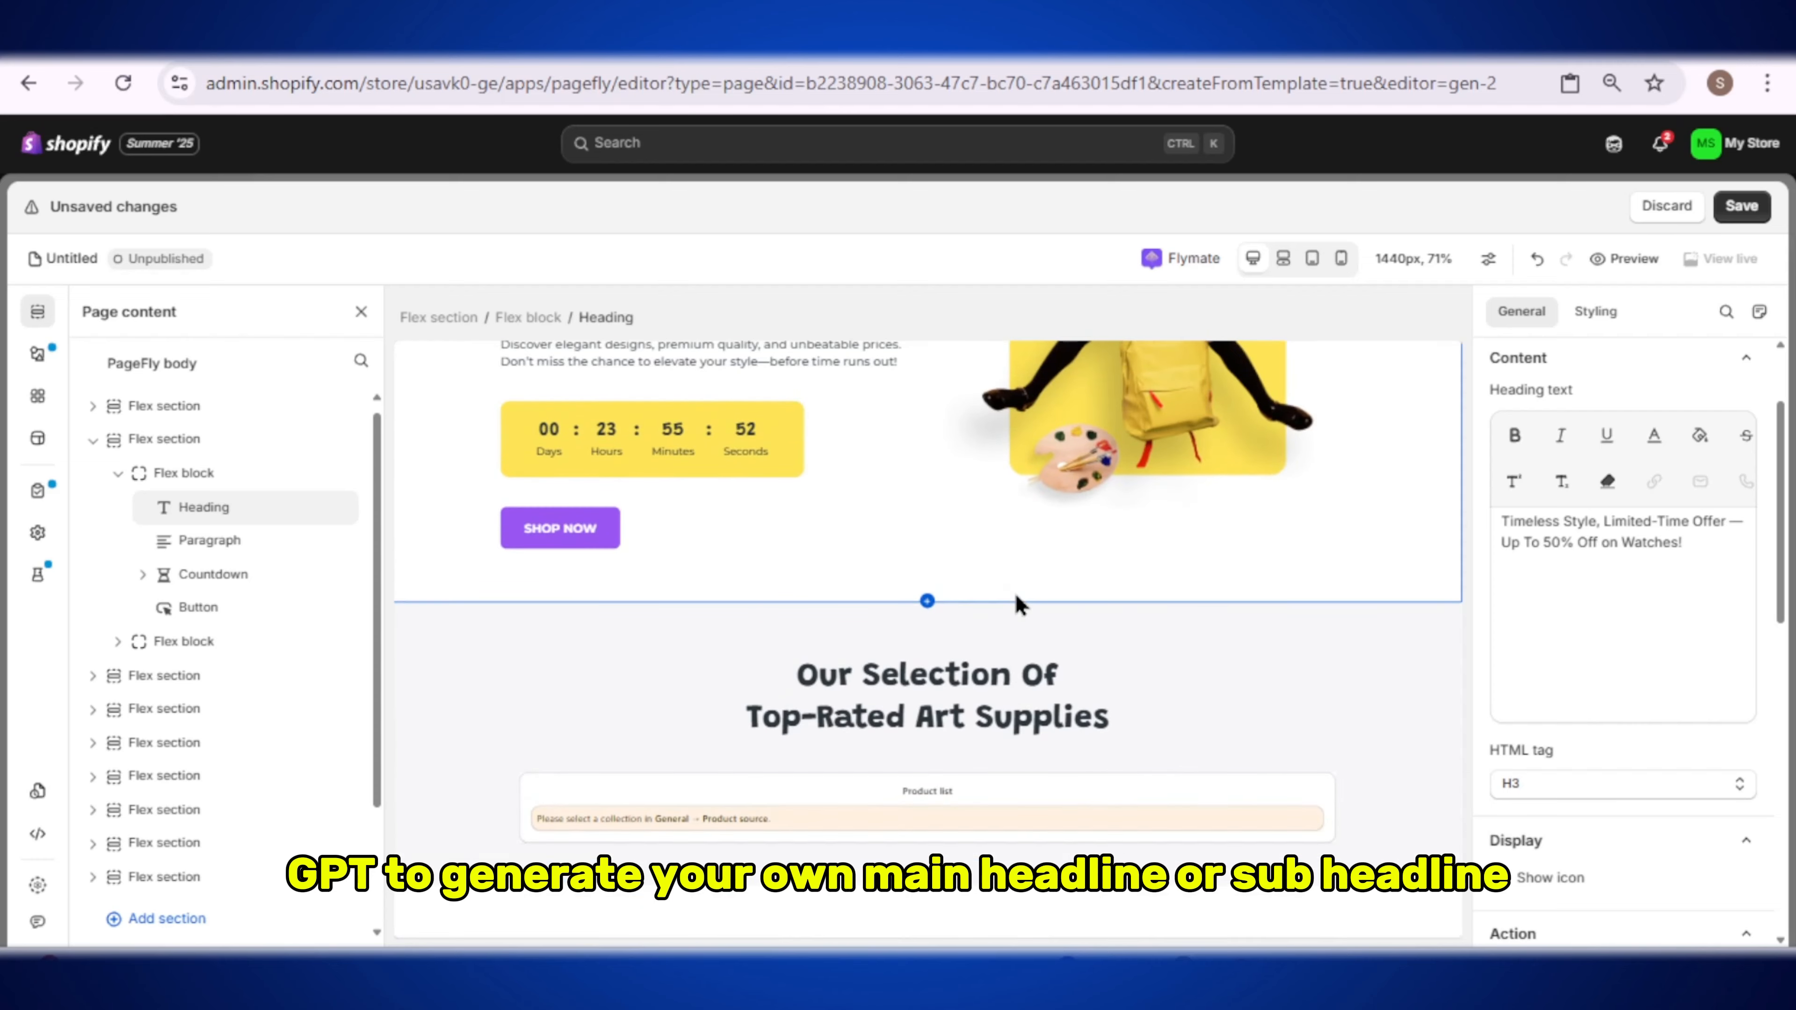
scroll(1018, 605, up, 4)
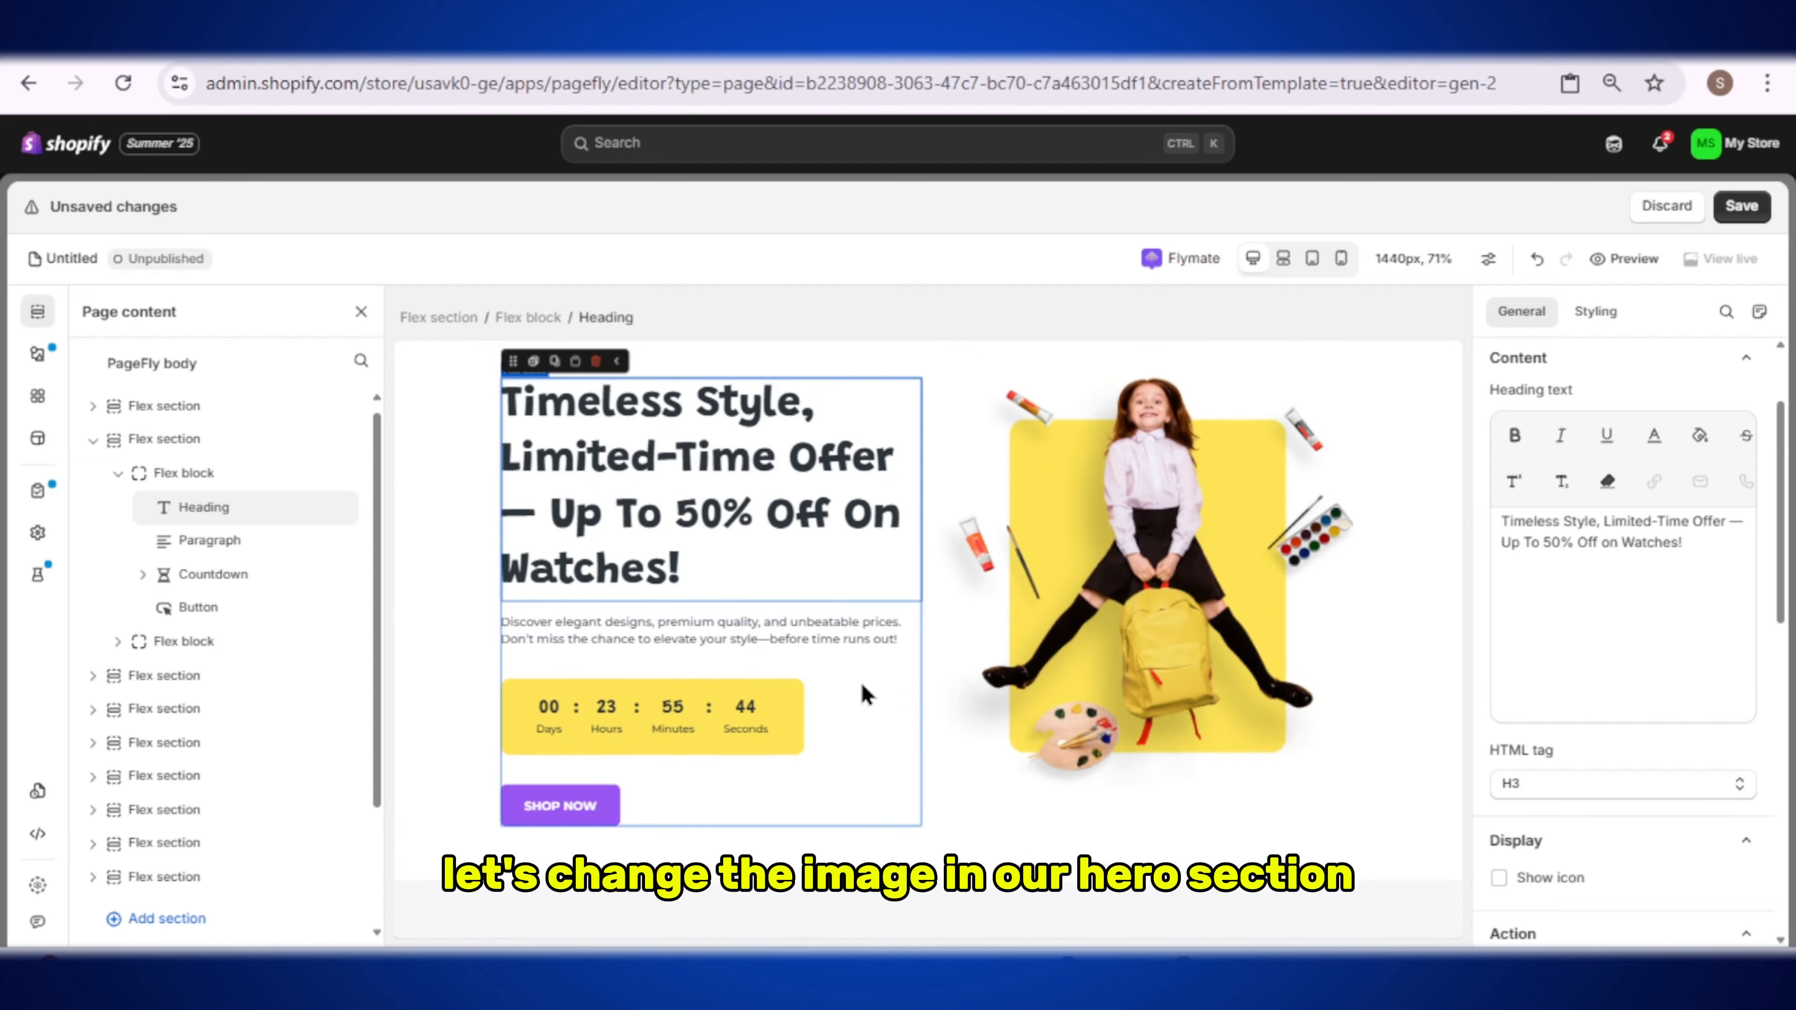
Step: Replace the hero section's image with the black-and-white wristwatch photo (JPG, 204.61 KB) from the image library
click(1129, 611)
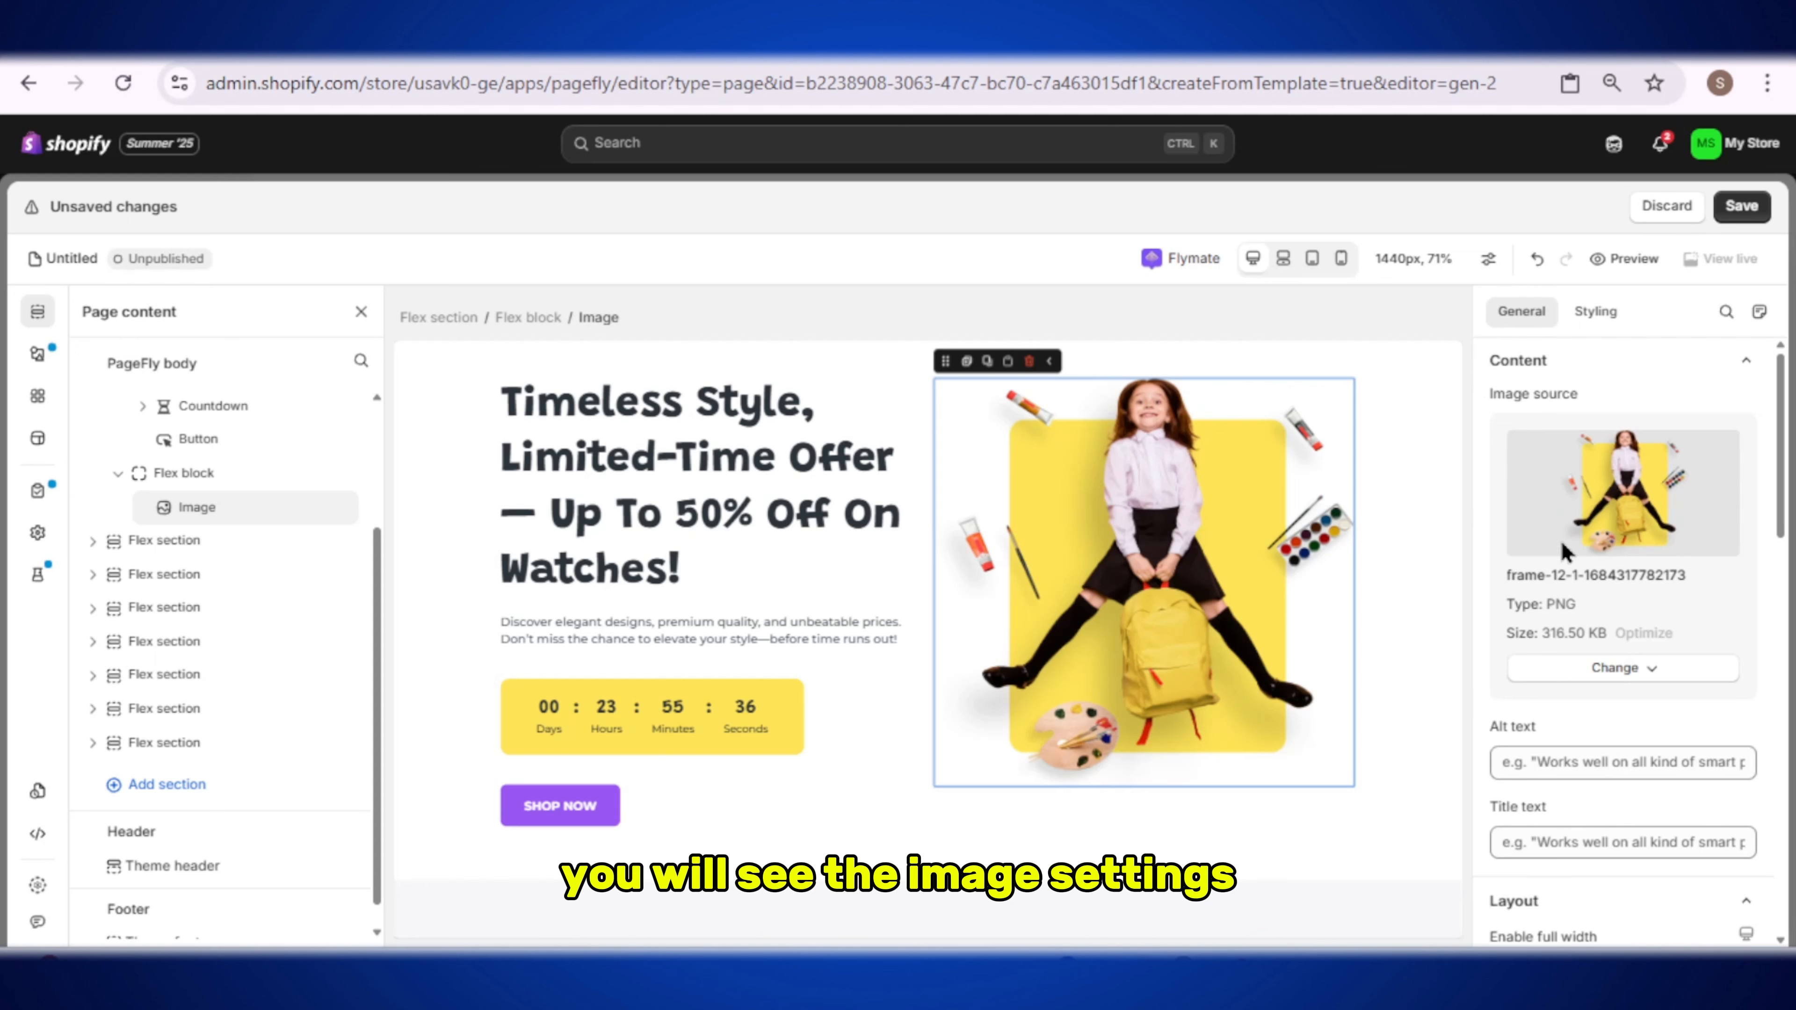
click(1619, 668)
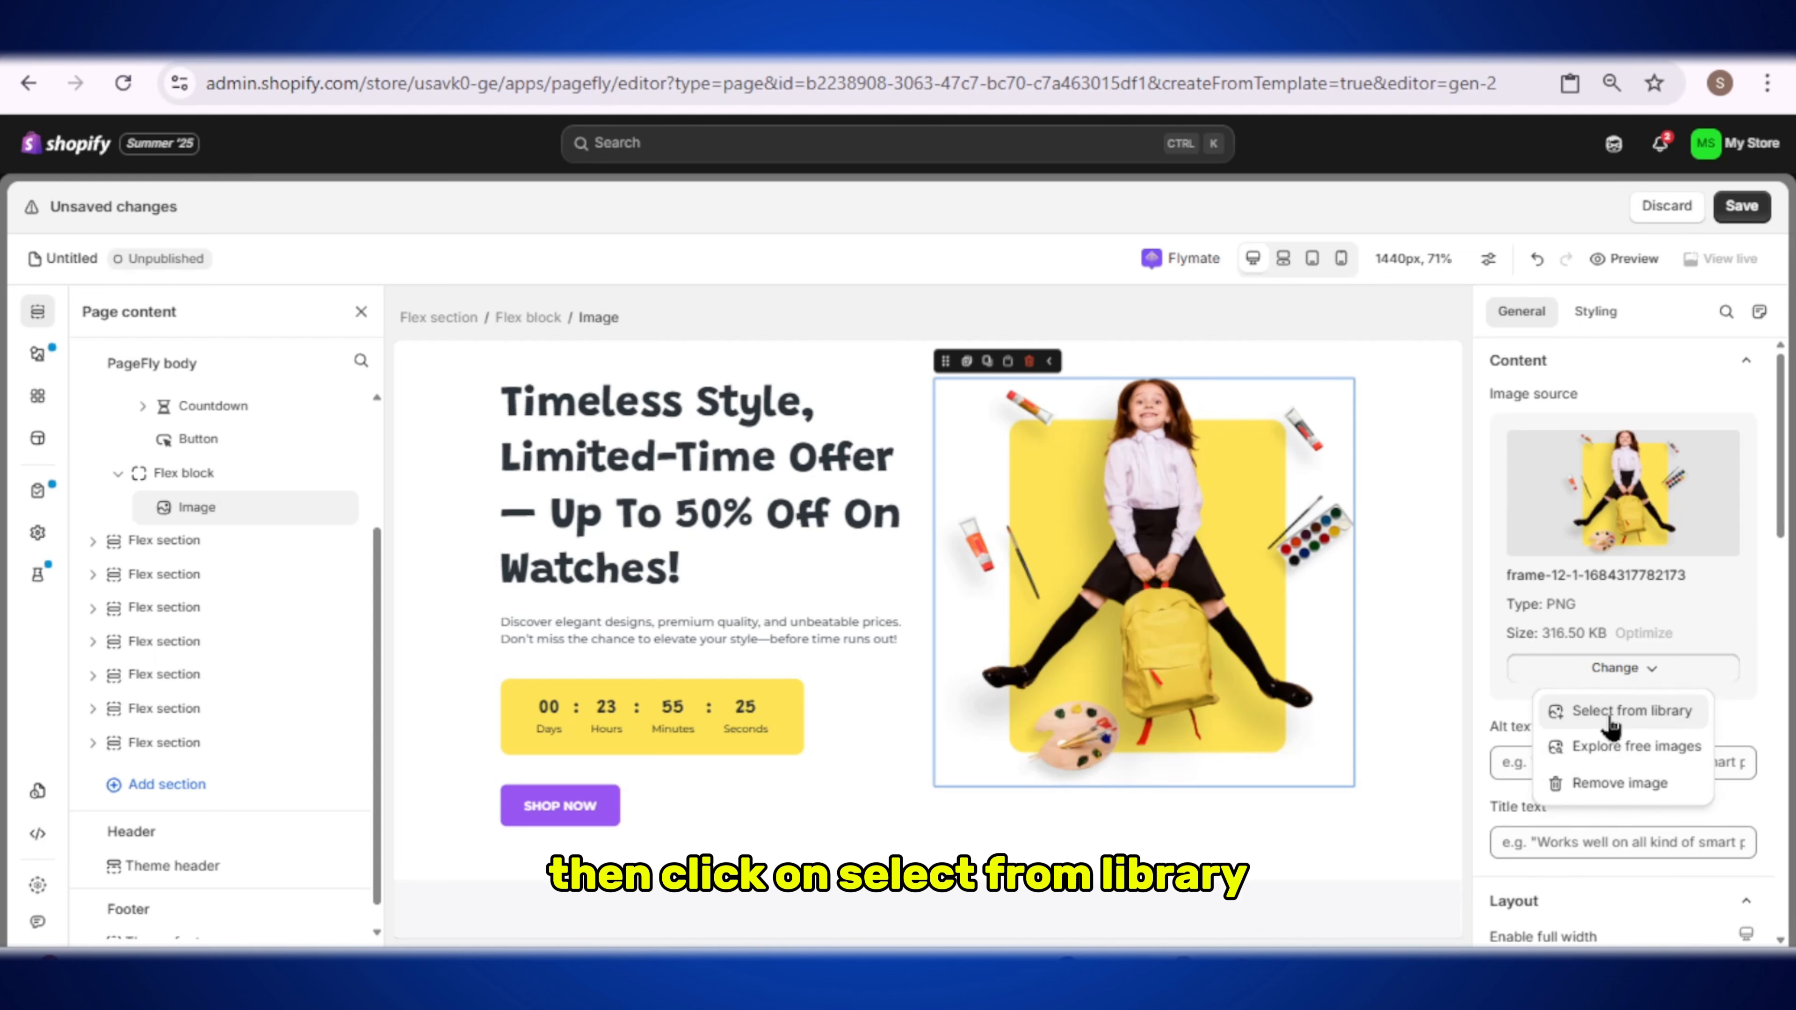
click(1629, 713)
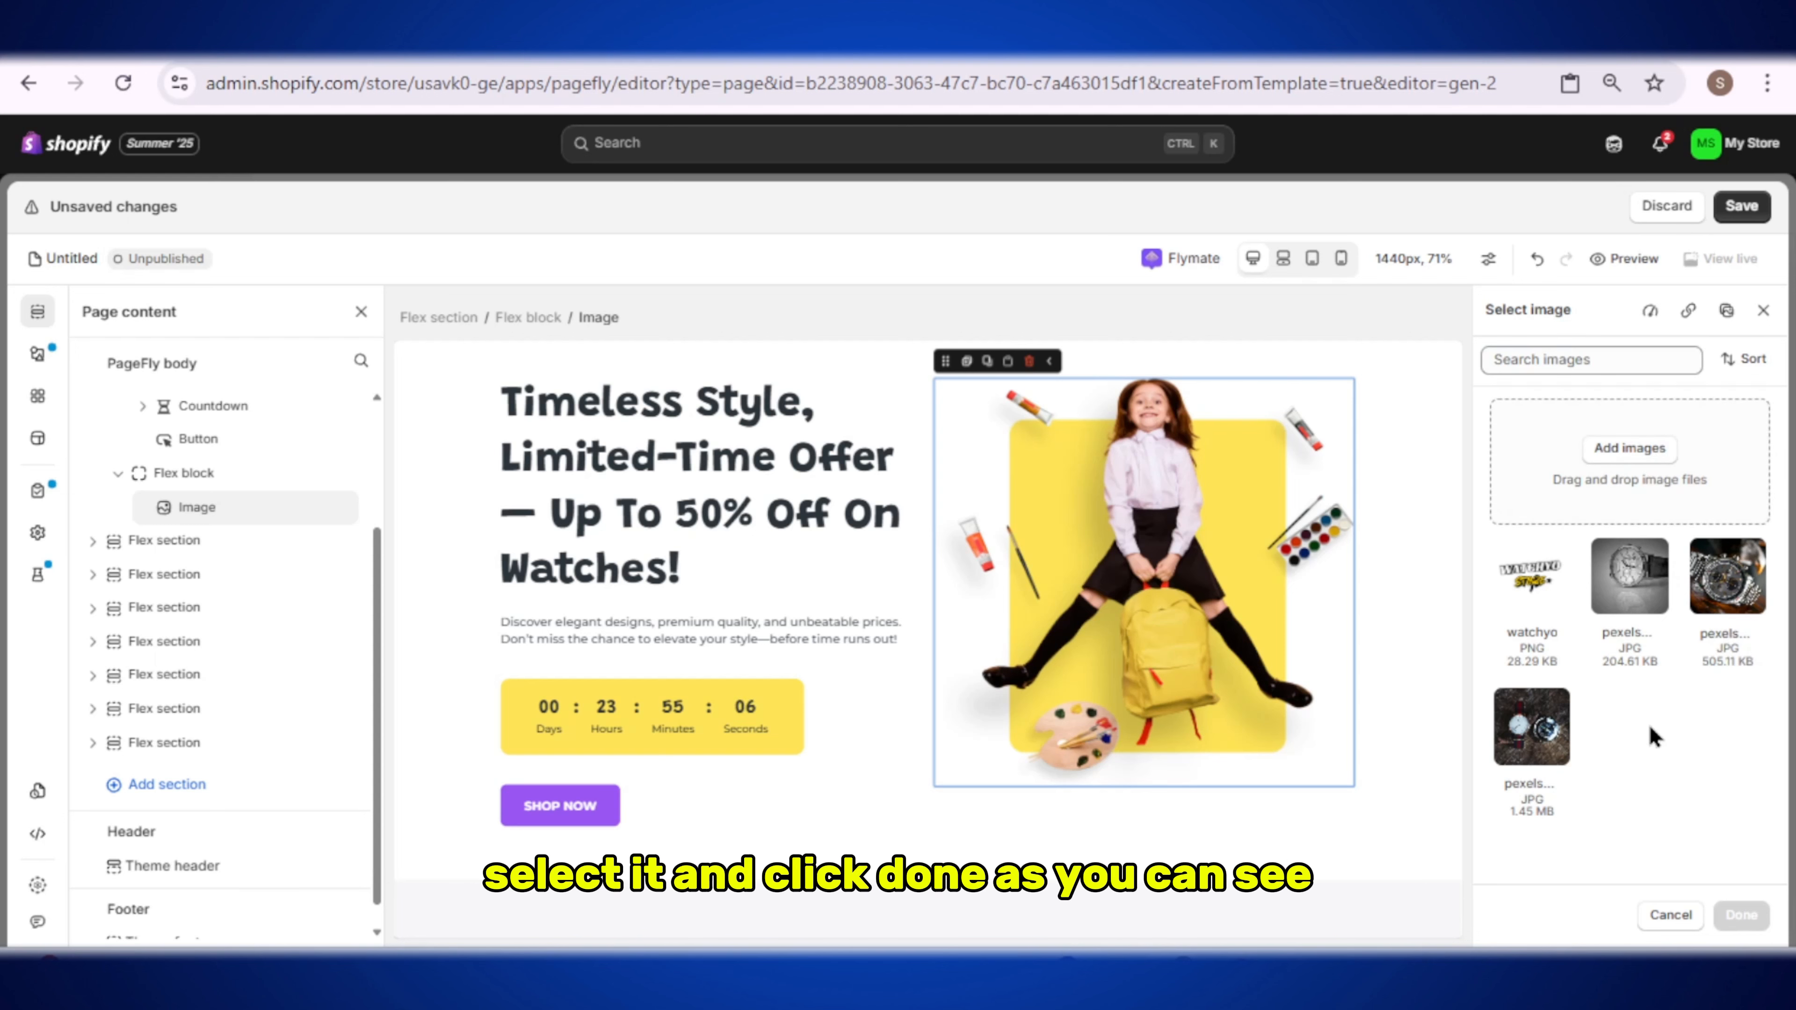
click(1621, 634)
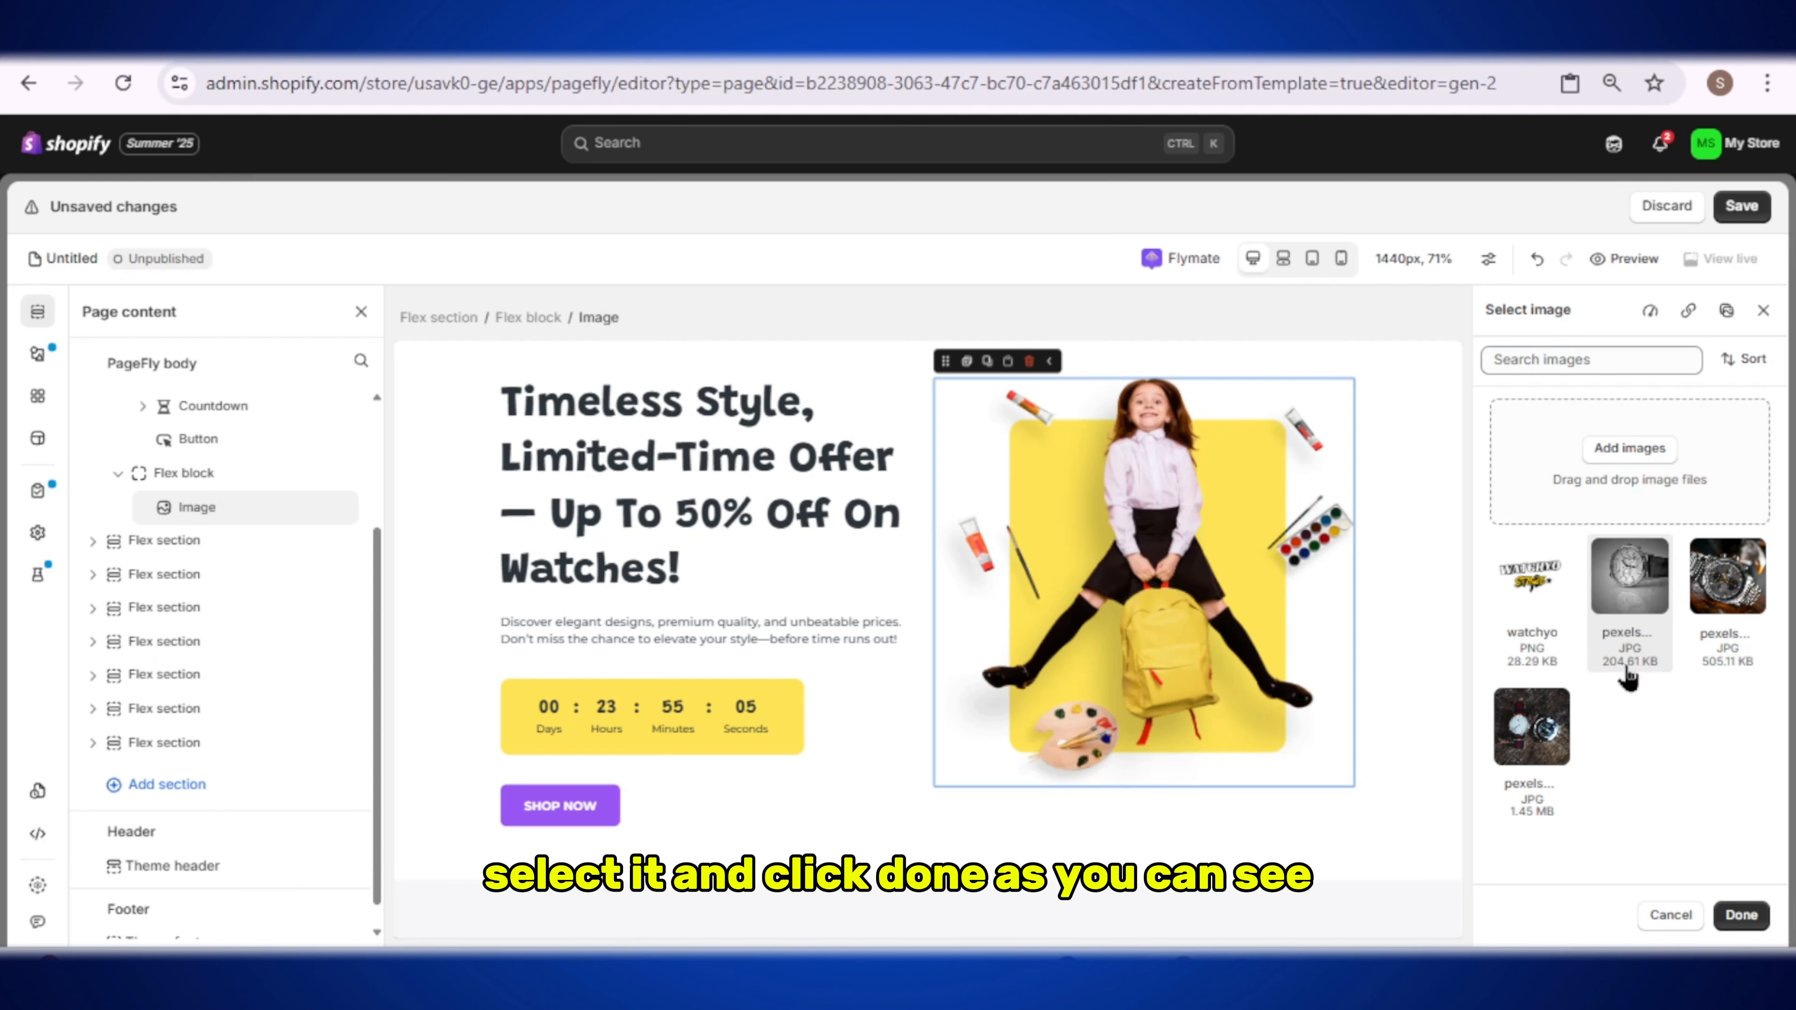
click(1742, 915)
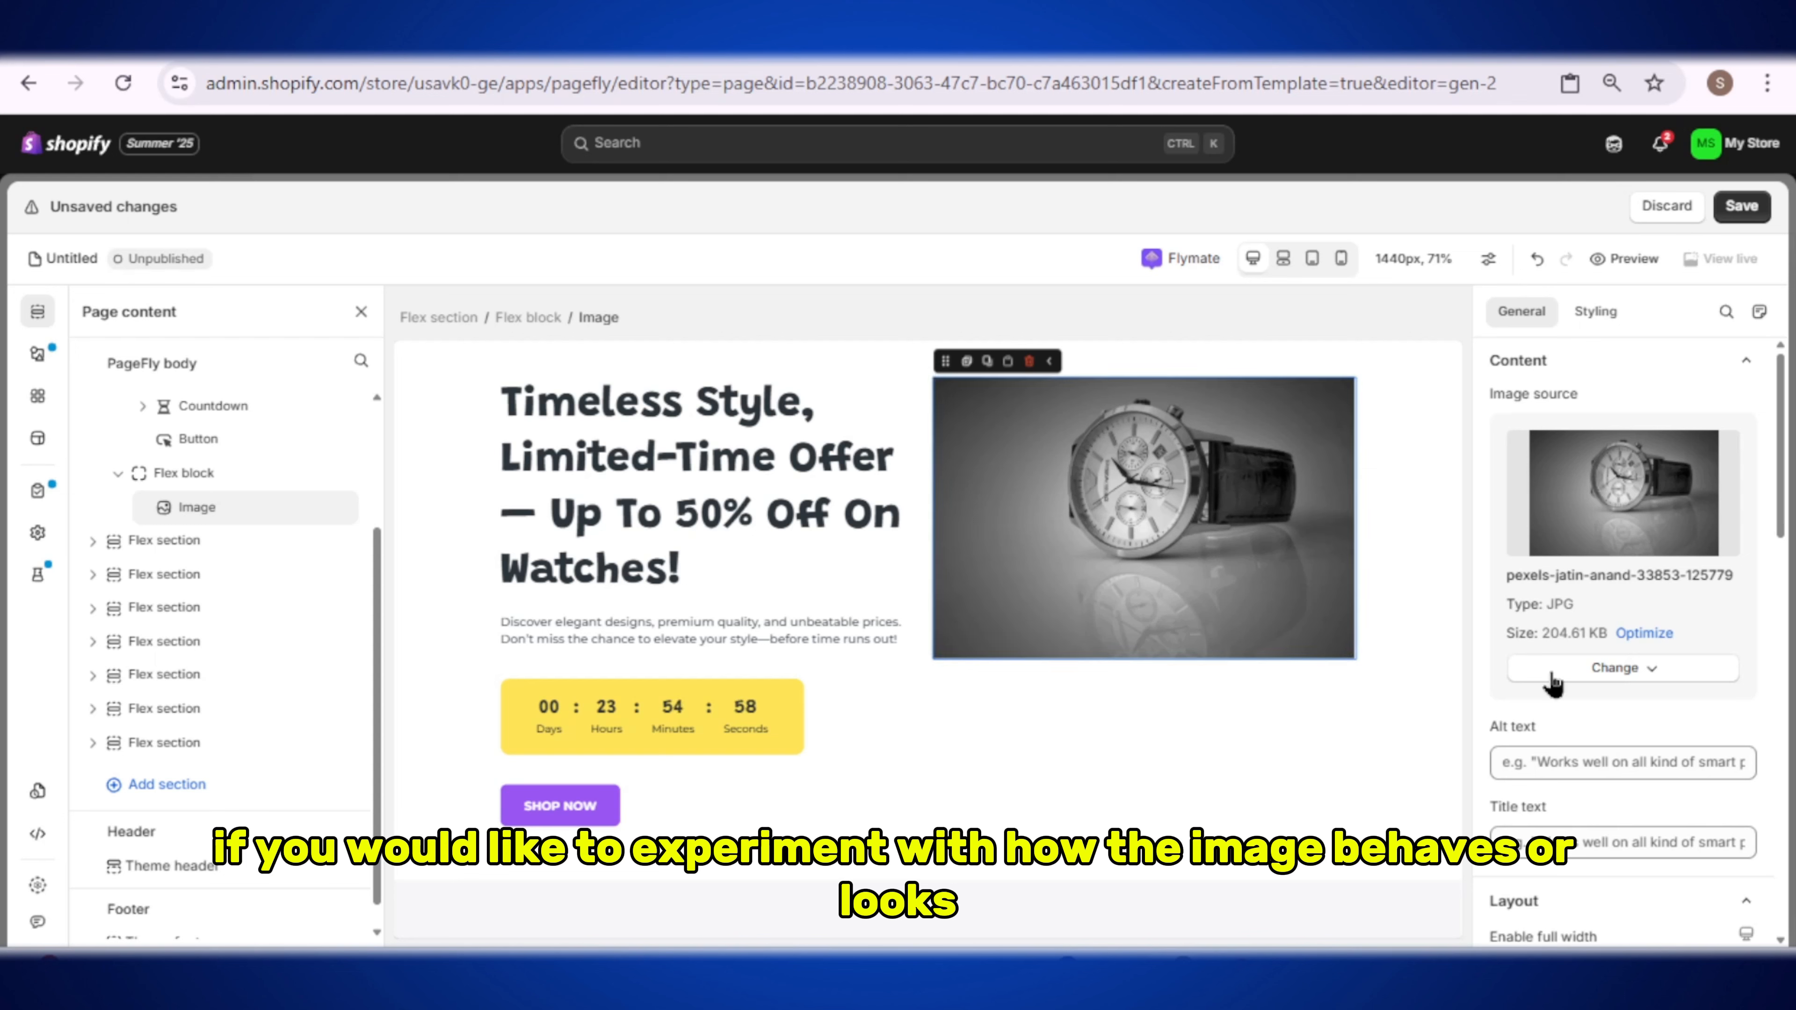
Step: Look through the hero image's settings, switching its styling state to Mouse over state and back to Normal state
scroll(1631, 702, down, 4)
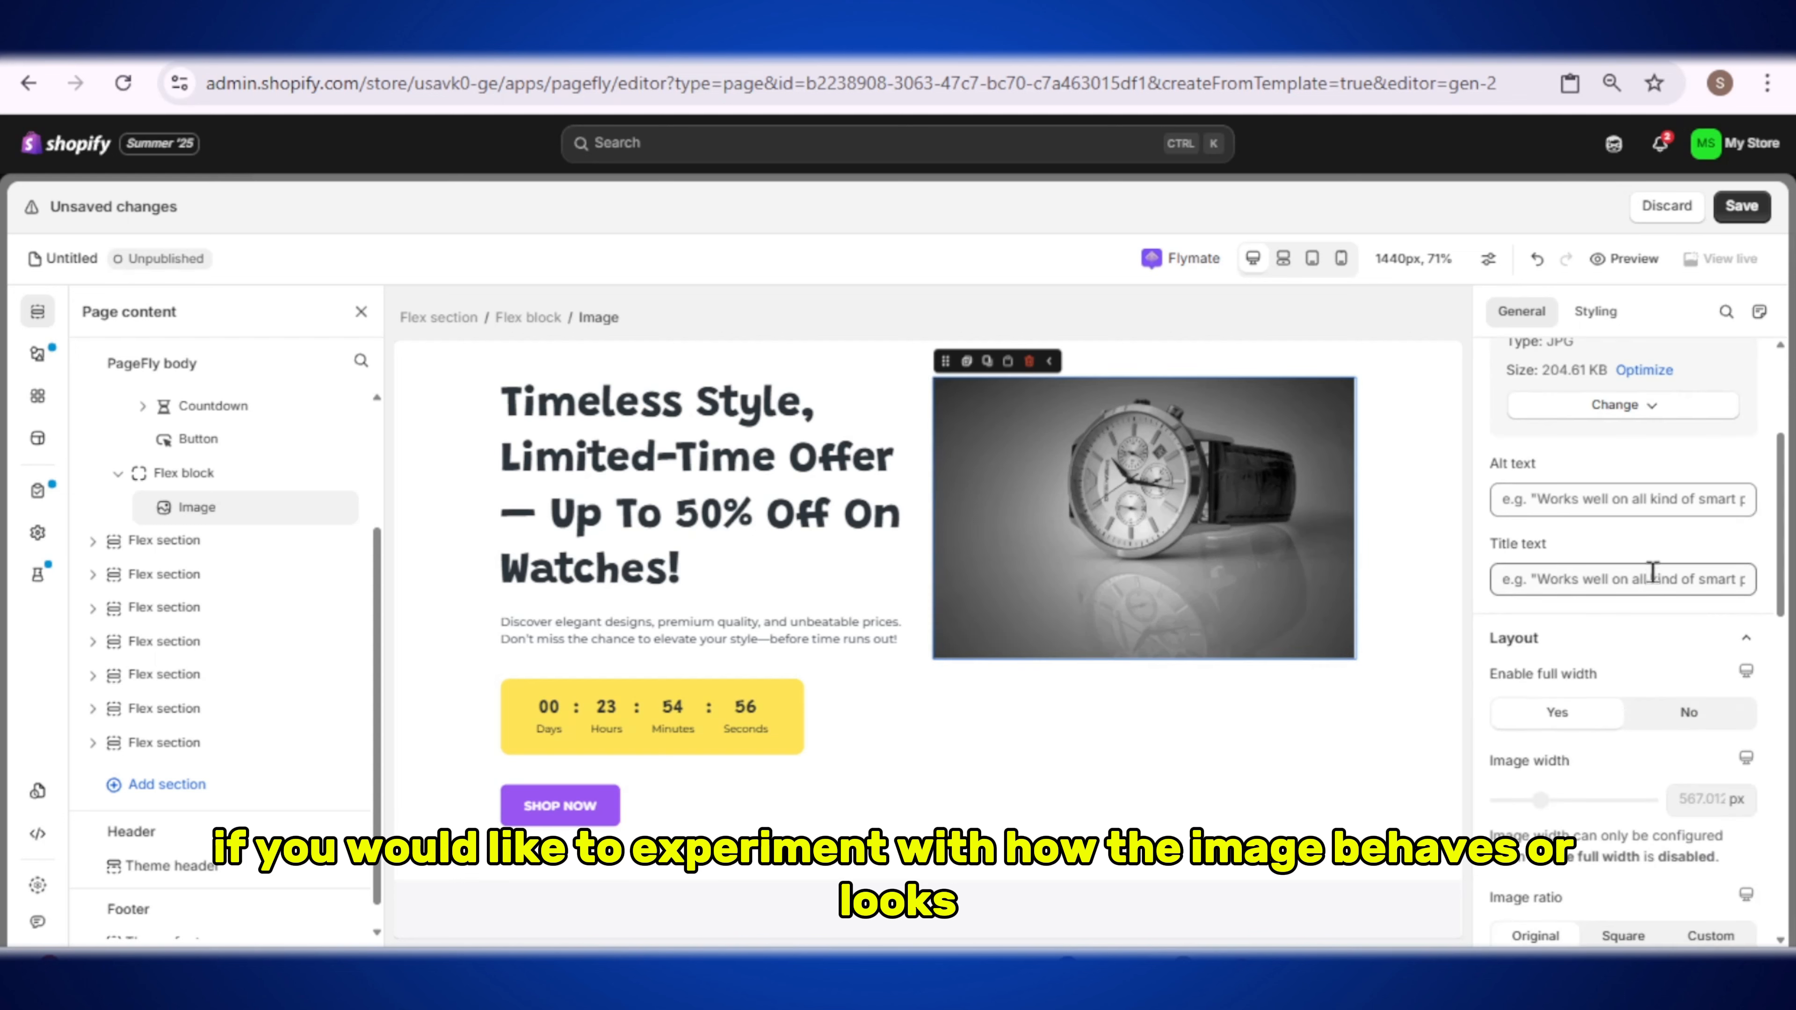
click(1597, 313)
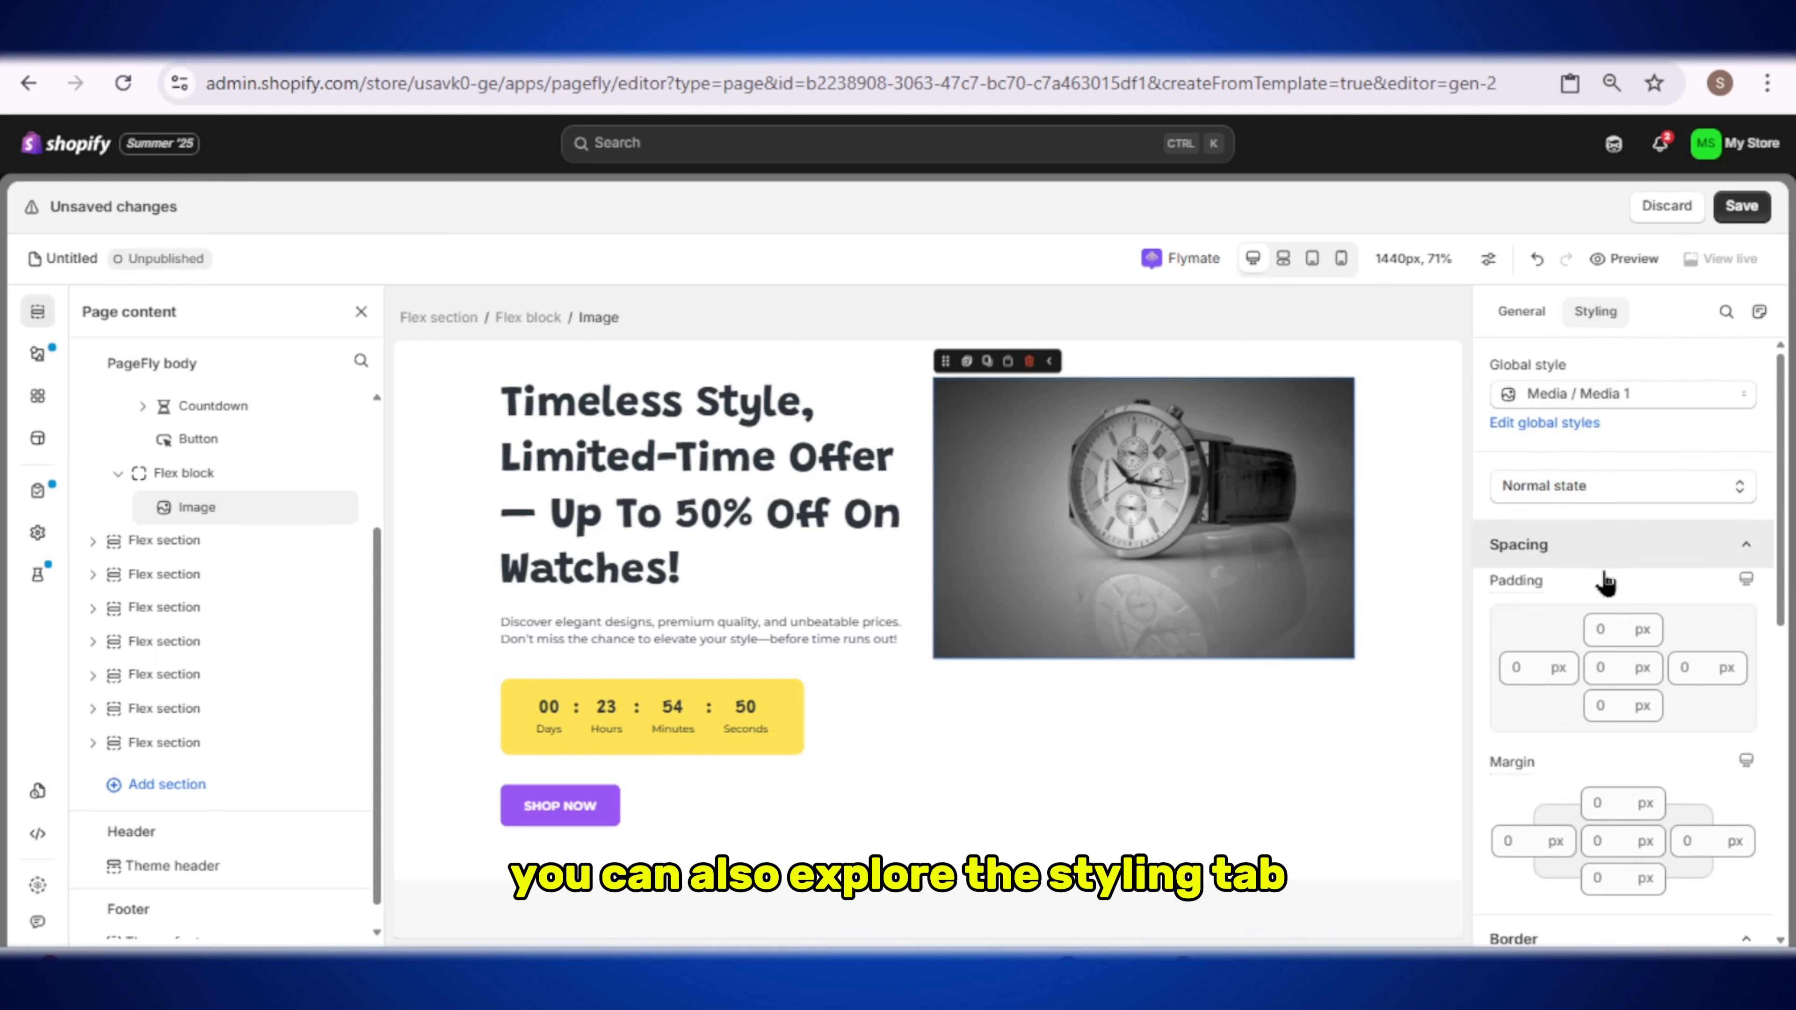
scroll(1599, 587, down, 3)
click(1645, 388)
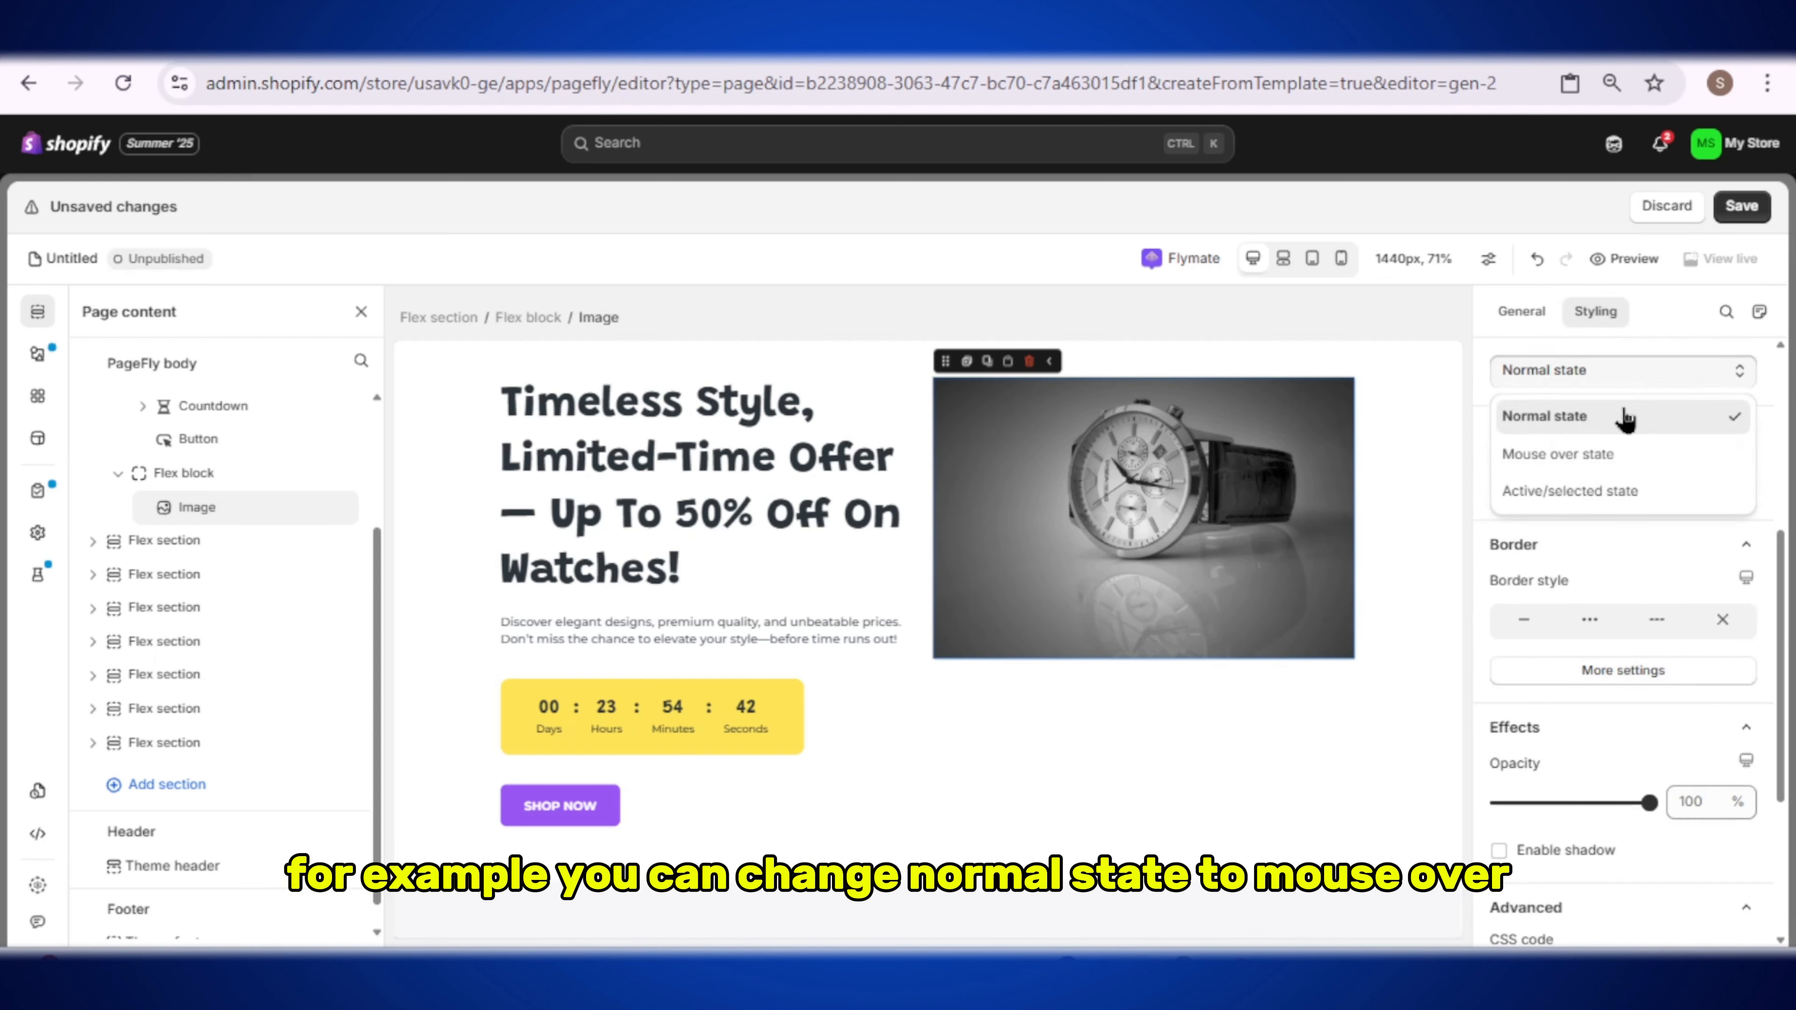
click(1596, 453)
click(1613, 375)
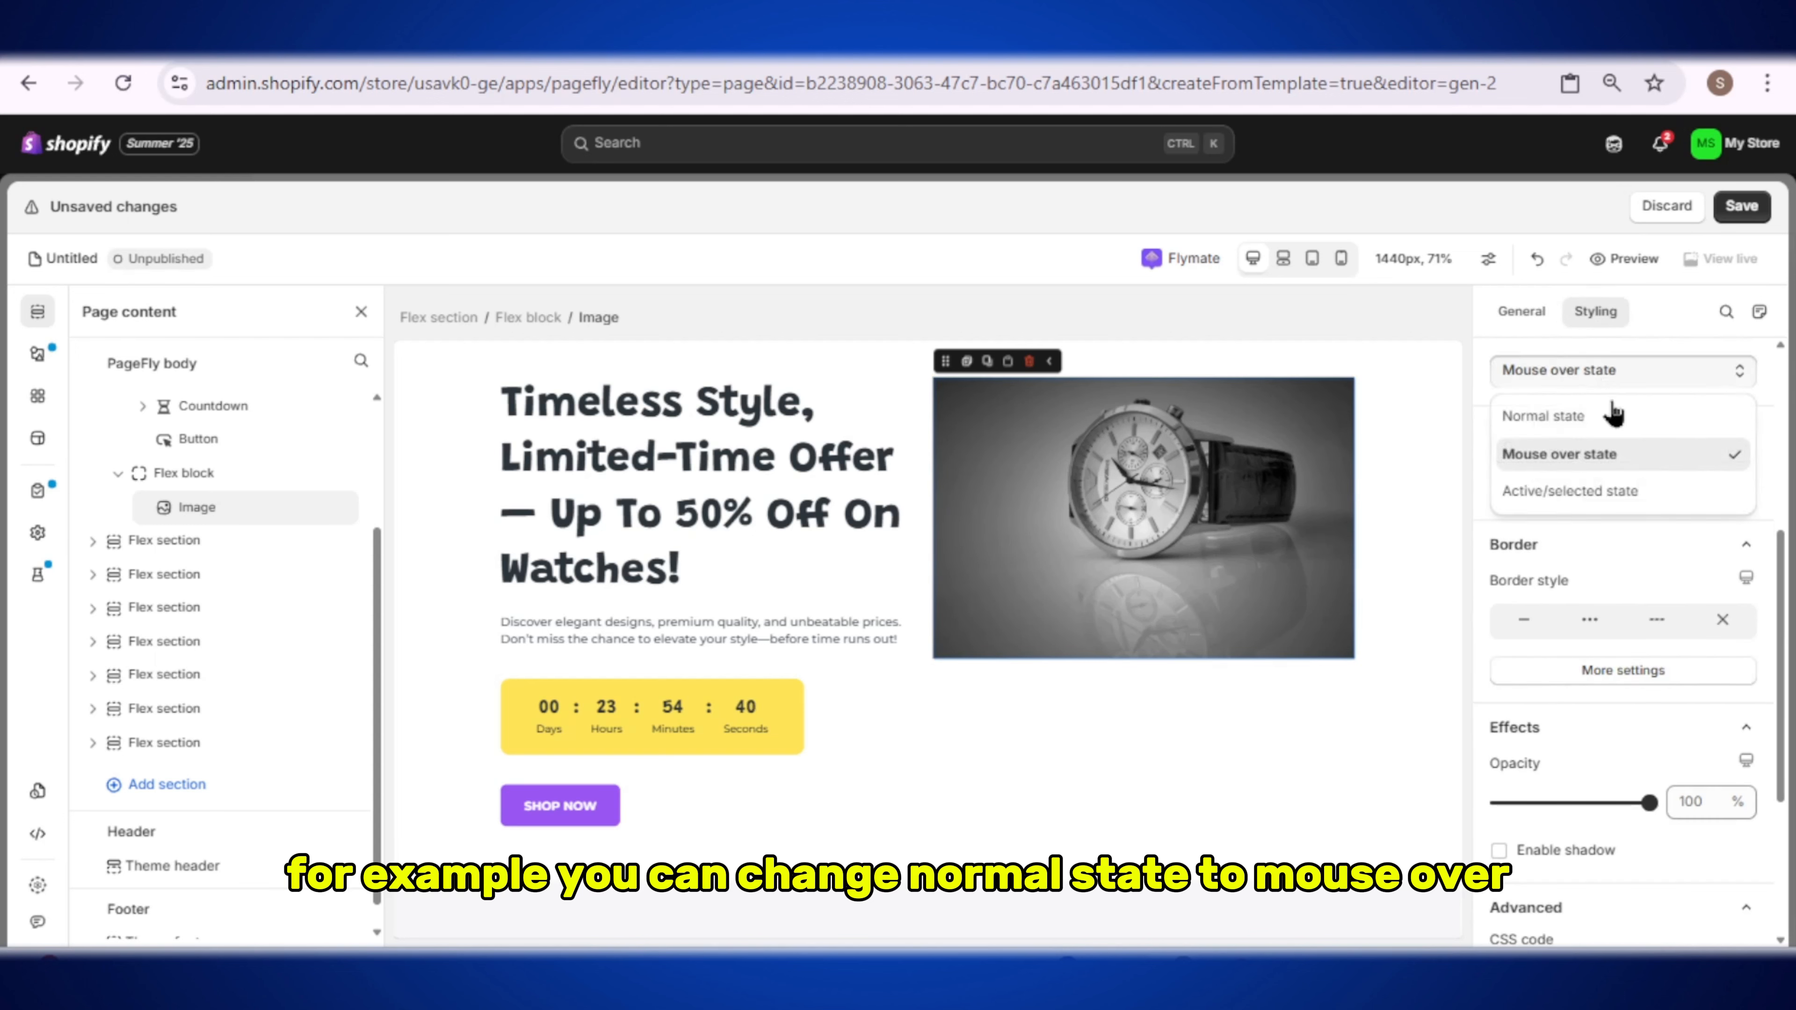
click(1612, 412)
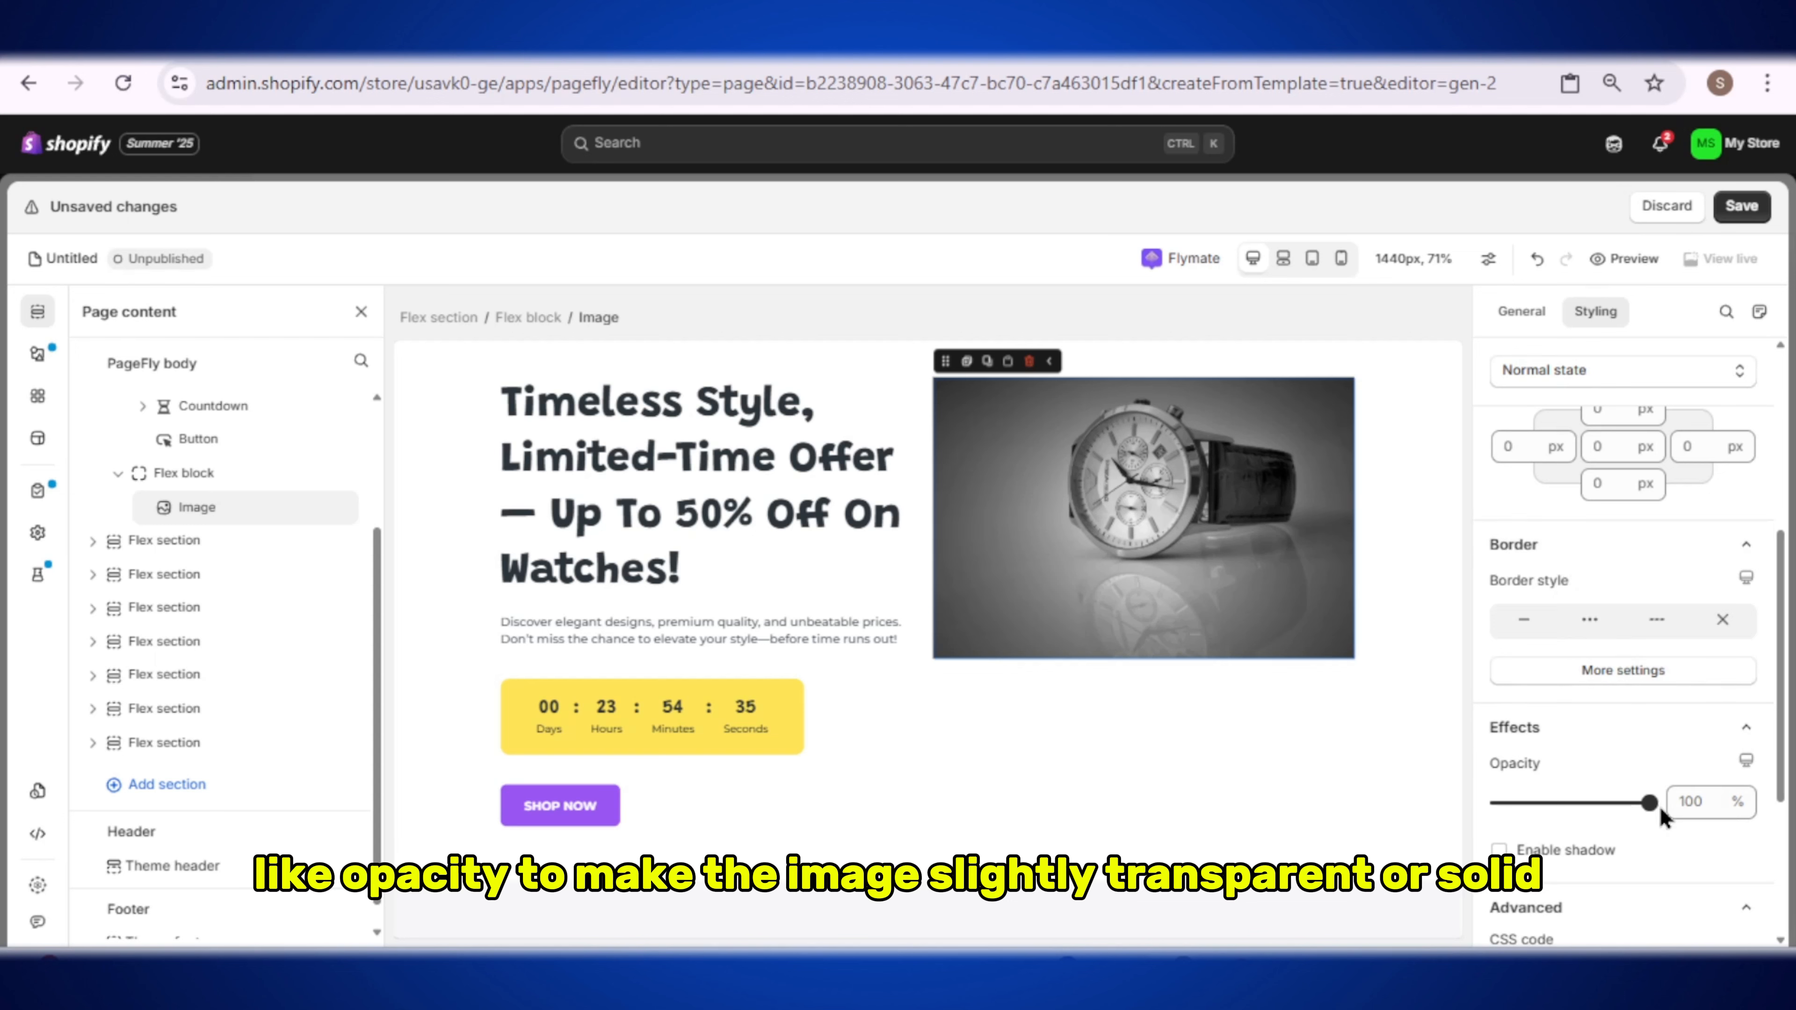
Step: Set the hero image's opacity to 100% and enable its shadow
mouse_move(1650, 803)
mouse_down()
mouse_move(1550, 803)
mouse_move(1649, 803)
mouse_up()
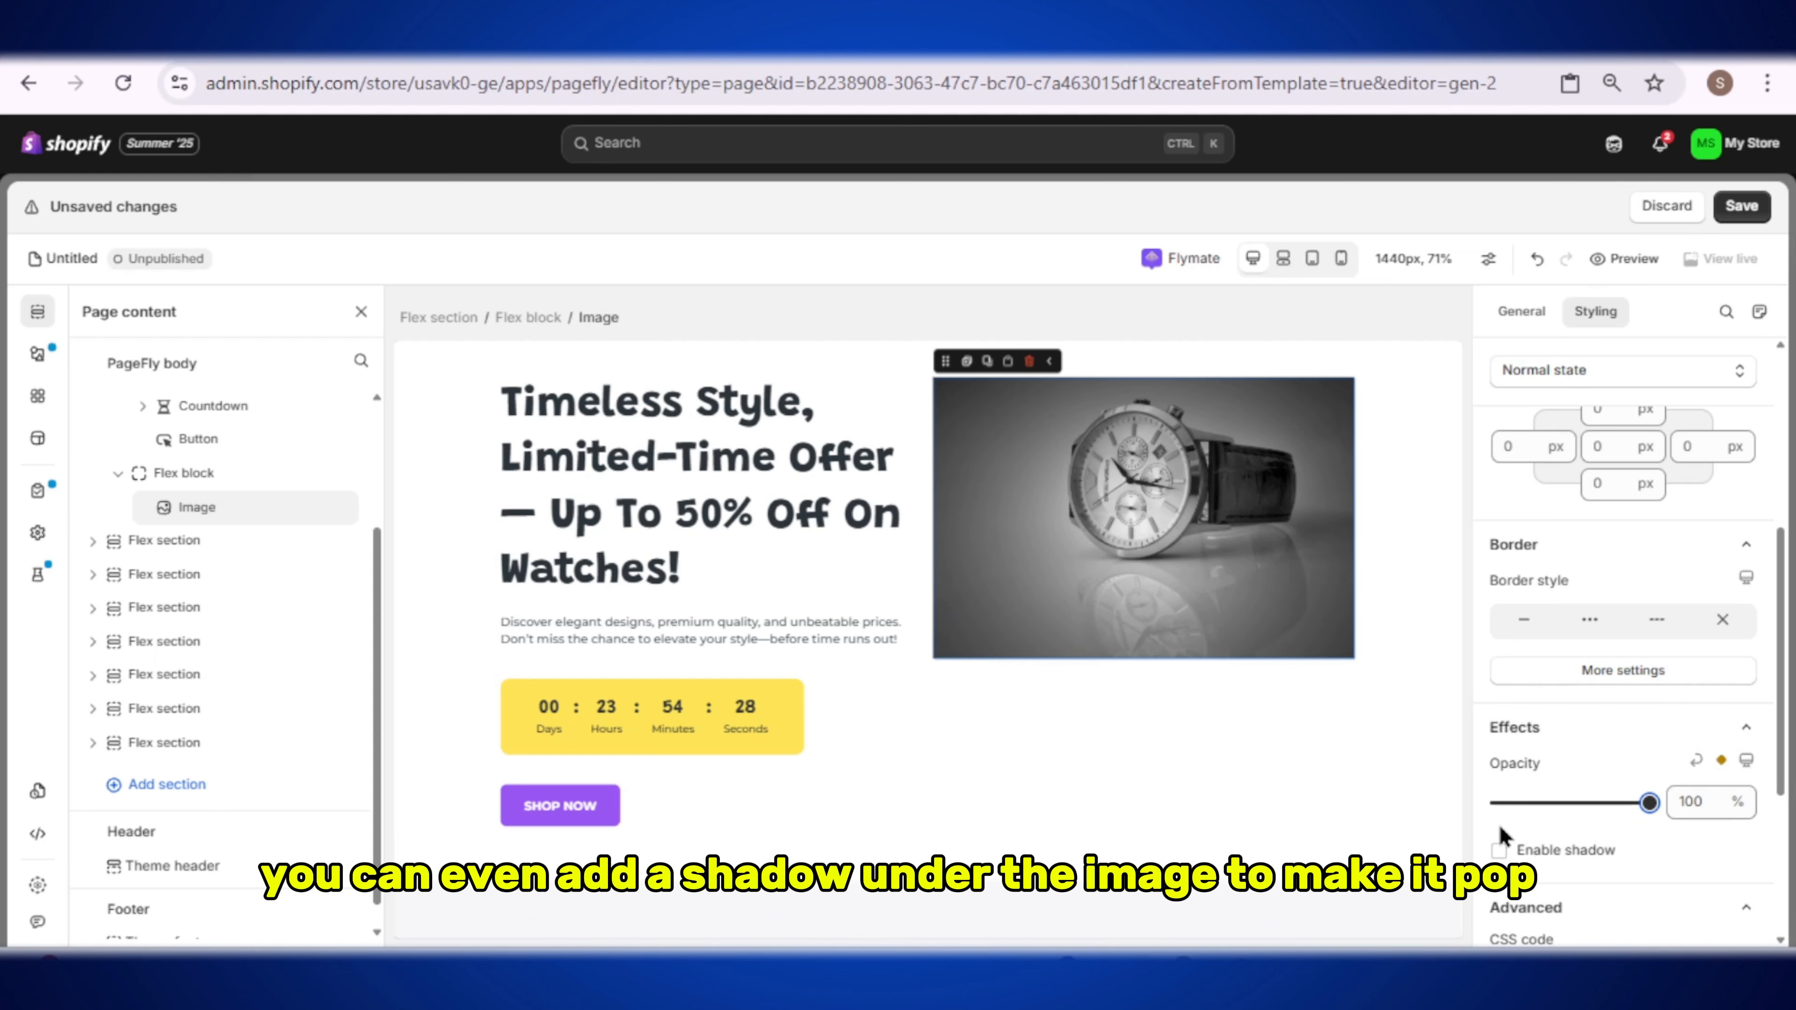
click(1500, 851)
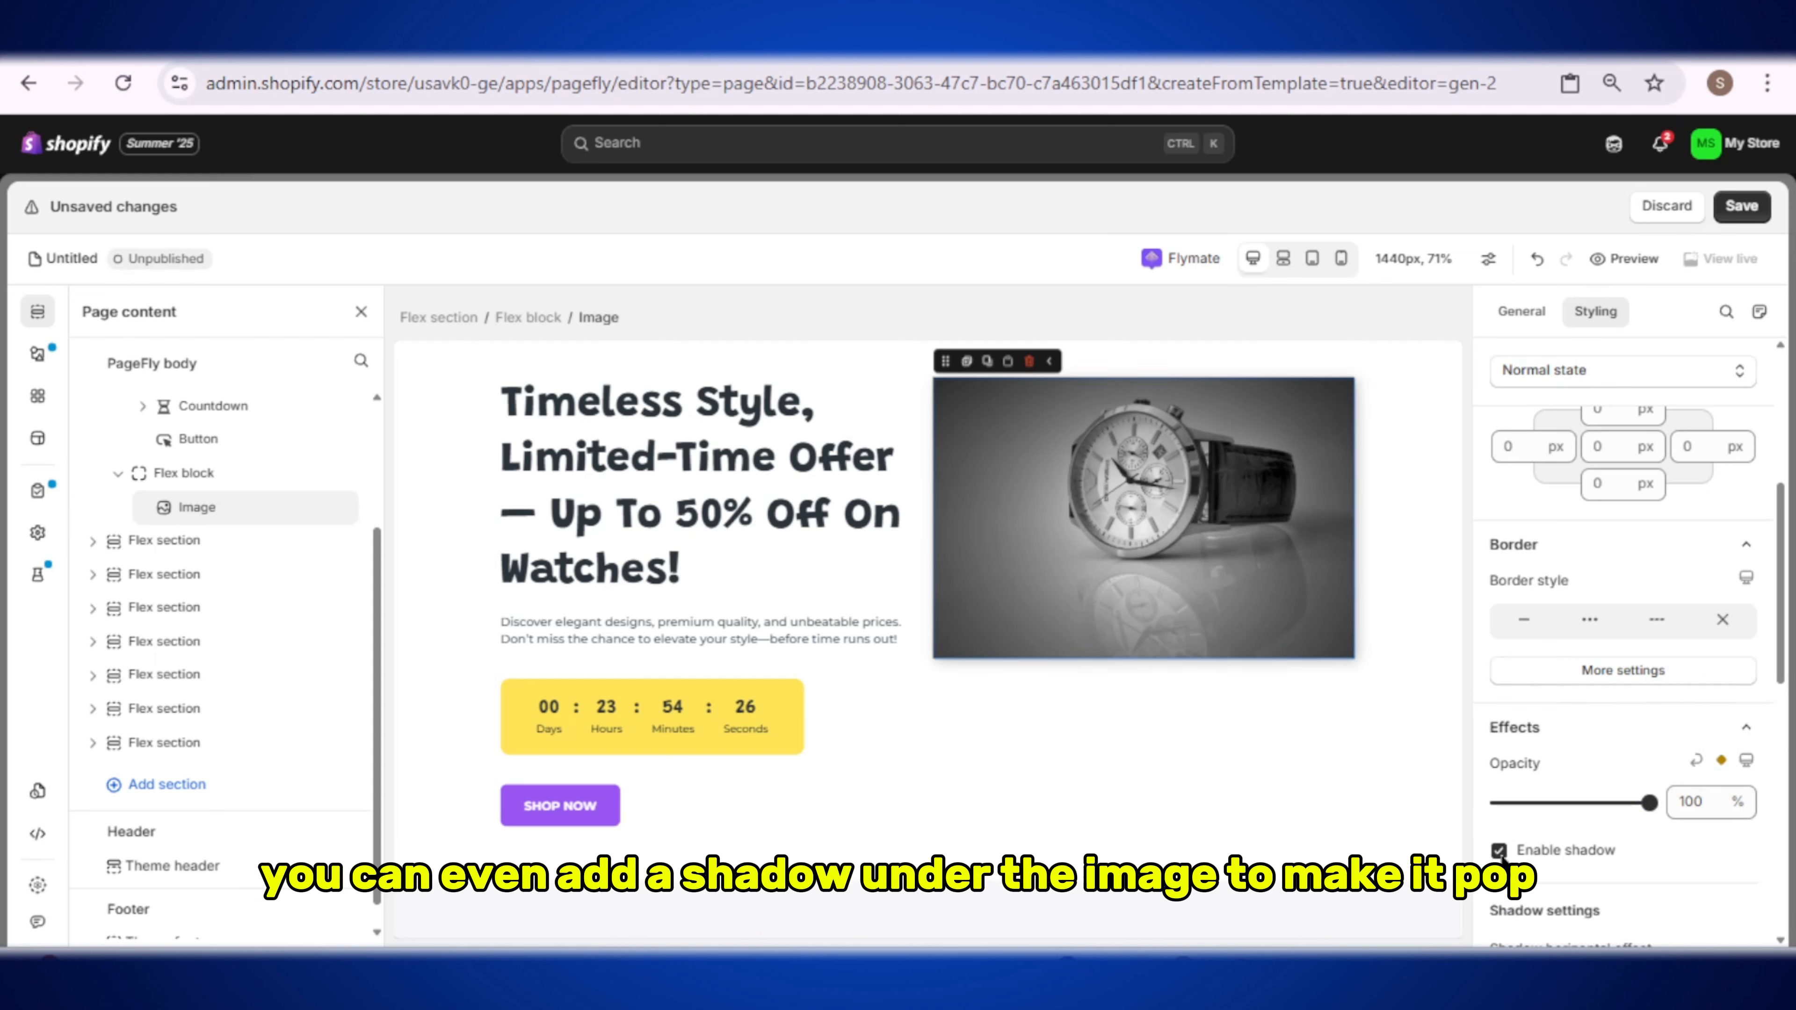
scroll(1503, 779, down, 4)
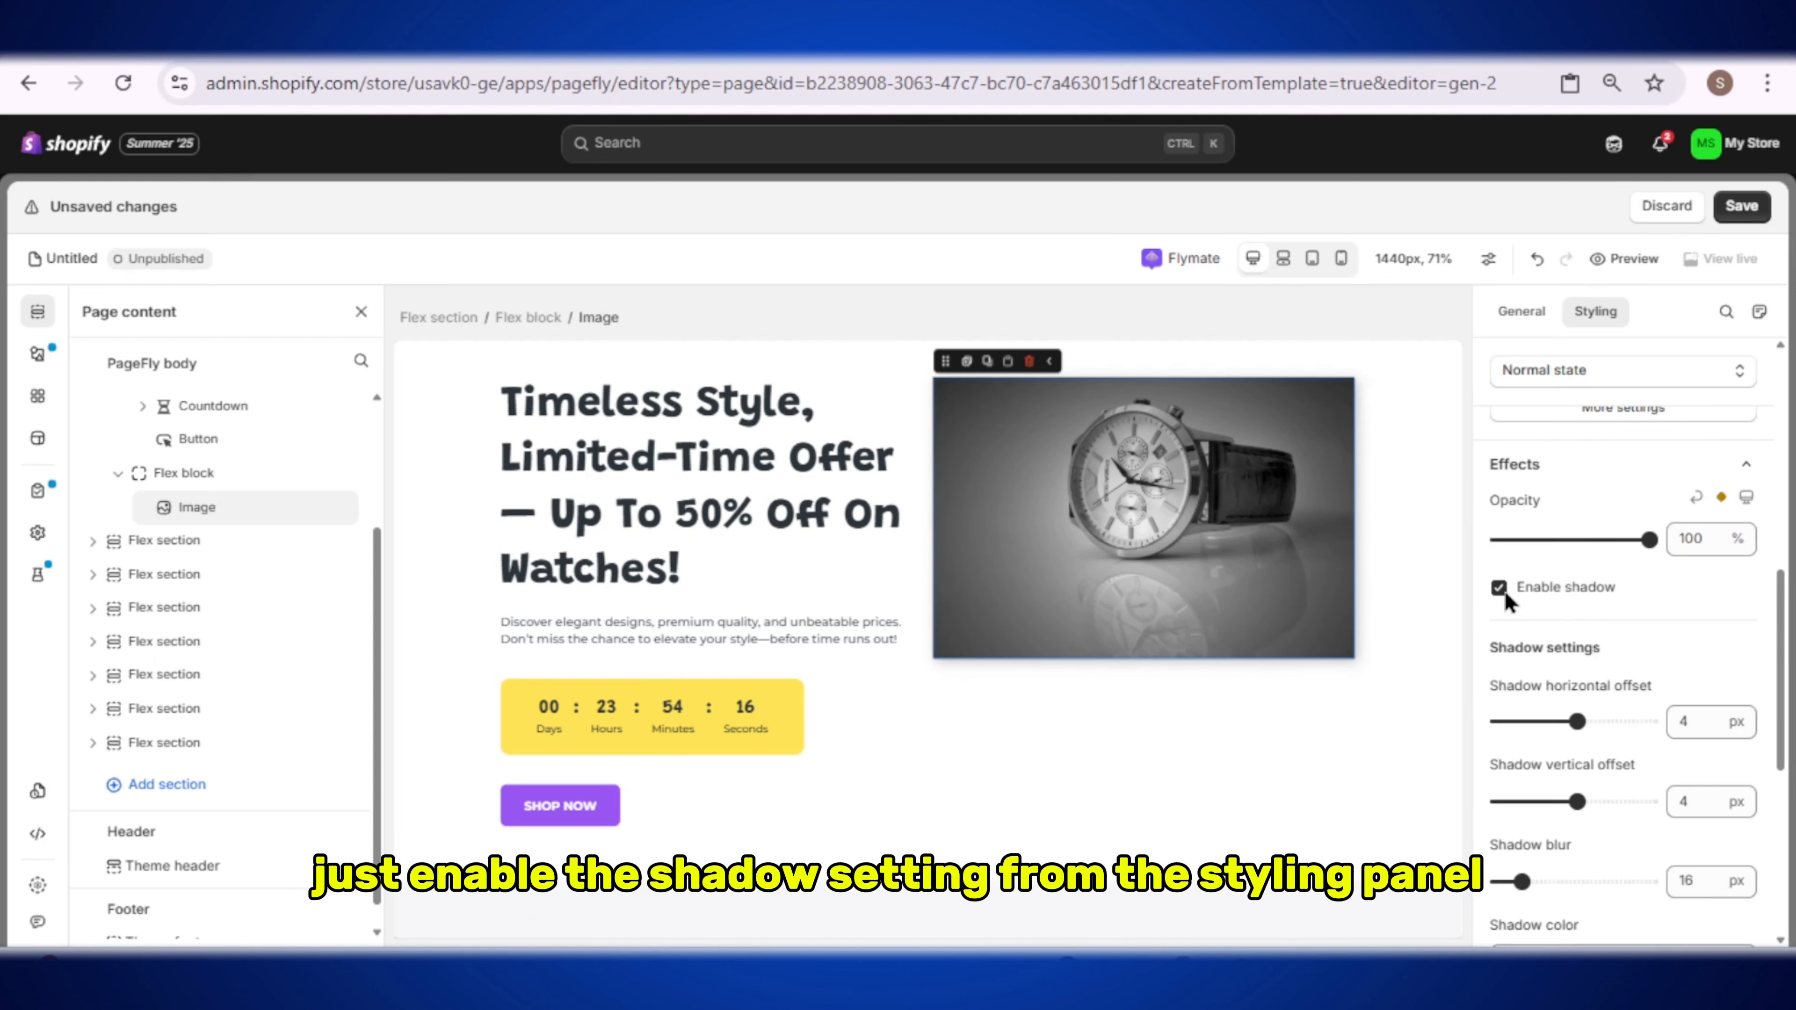
click(1500, 590)
click(1499, 589)
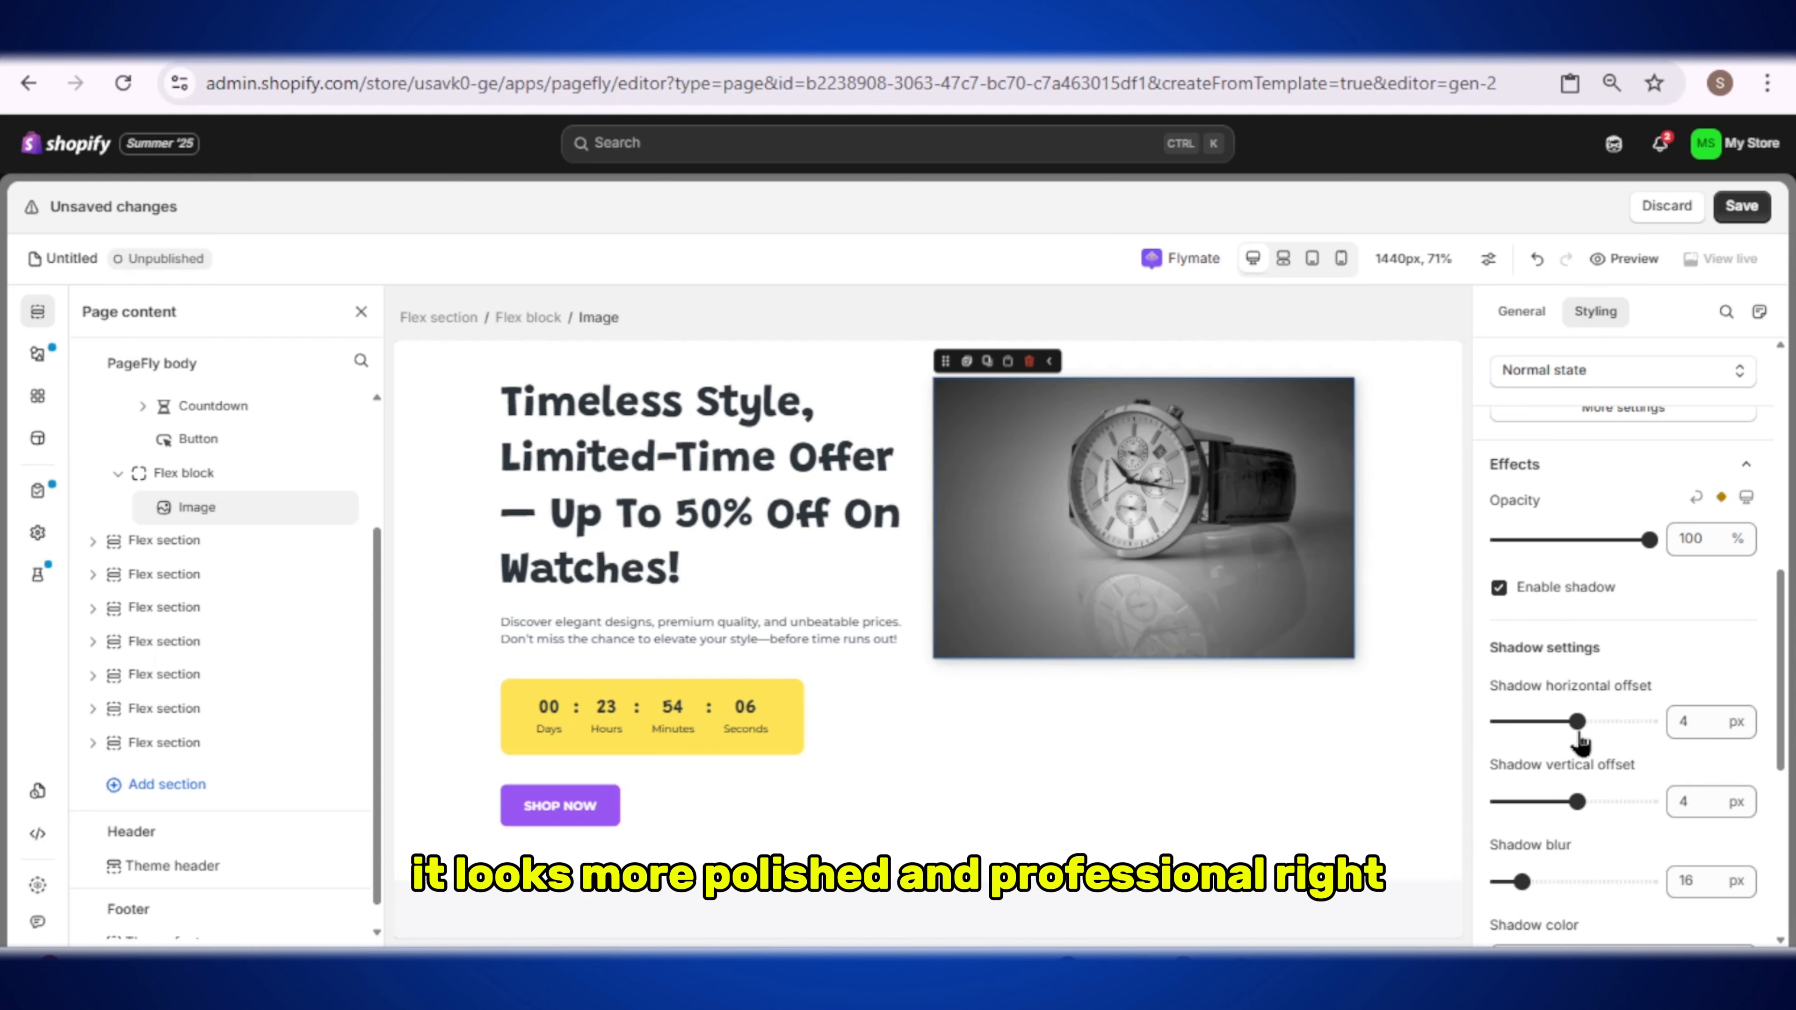
Step: Set the hero image's shadow horizontal offset and vertical offset to 12 px each
mouse_move(1577, 721)
mouse_down()
mouse_move(1530, 722)
mouse_move(1583, 721)
mouse_up()
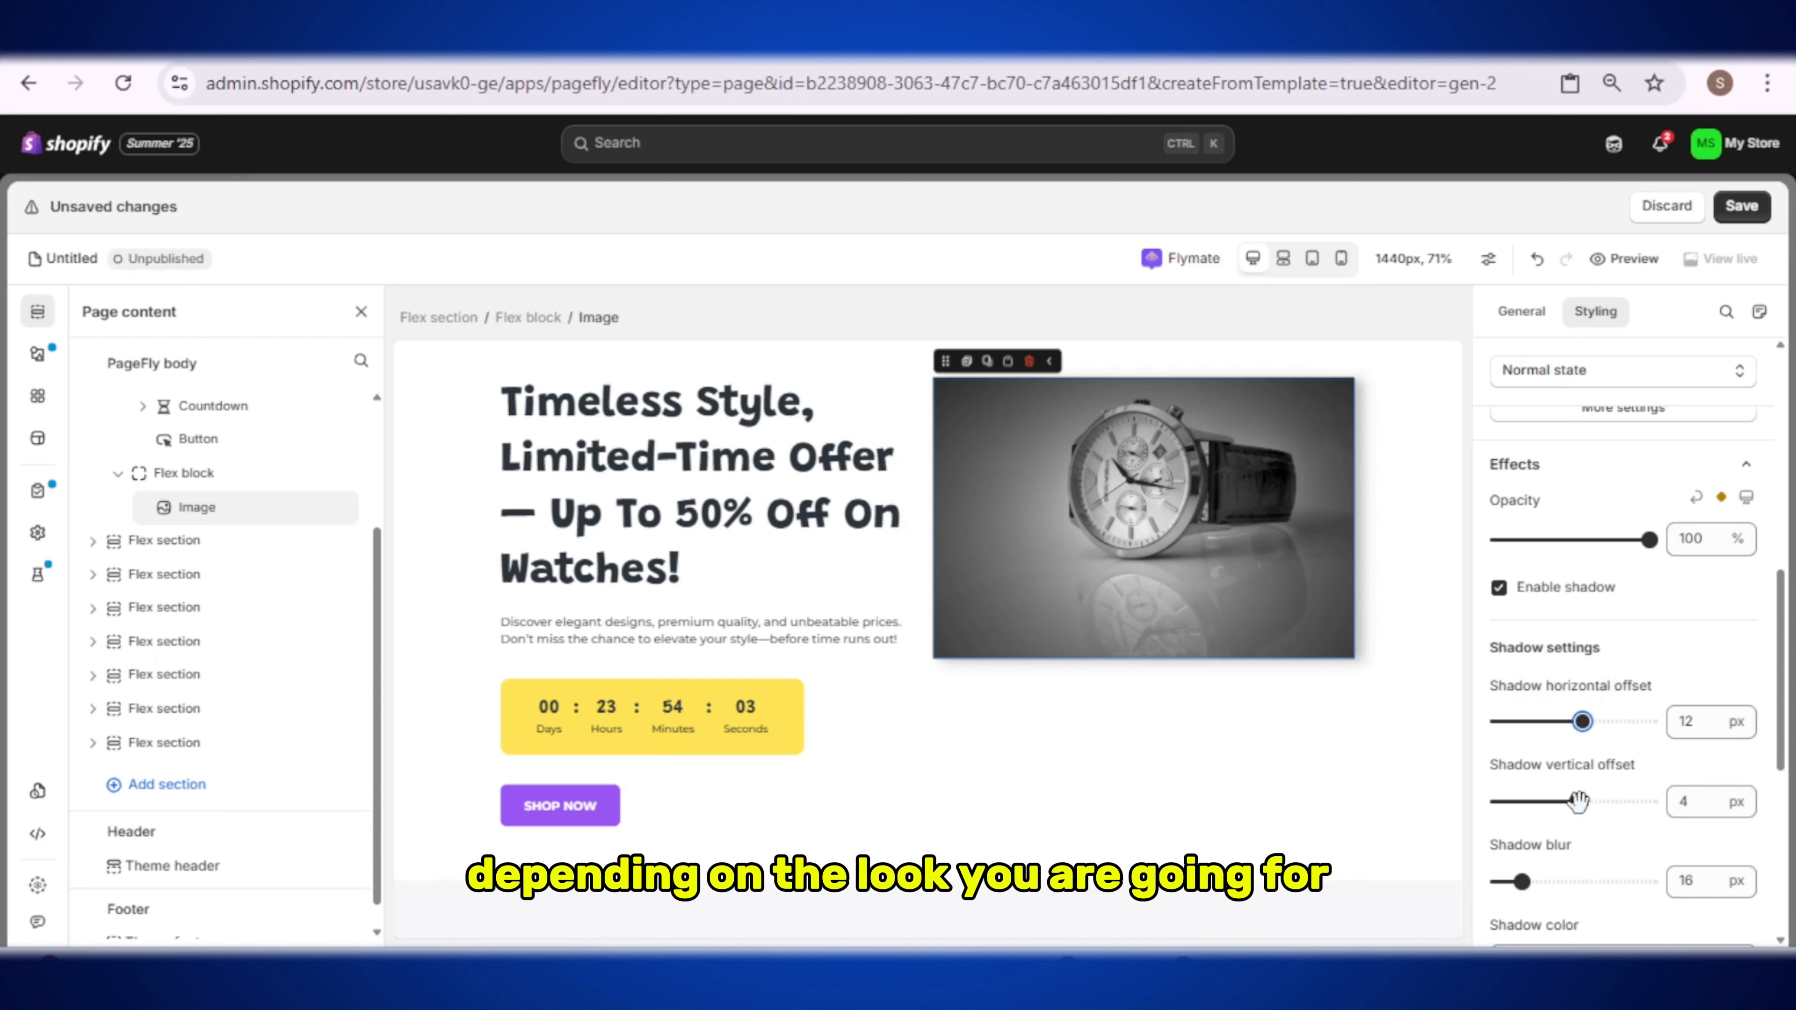
drag(1579, 801, 1583, 801)
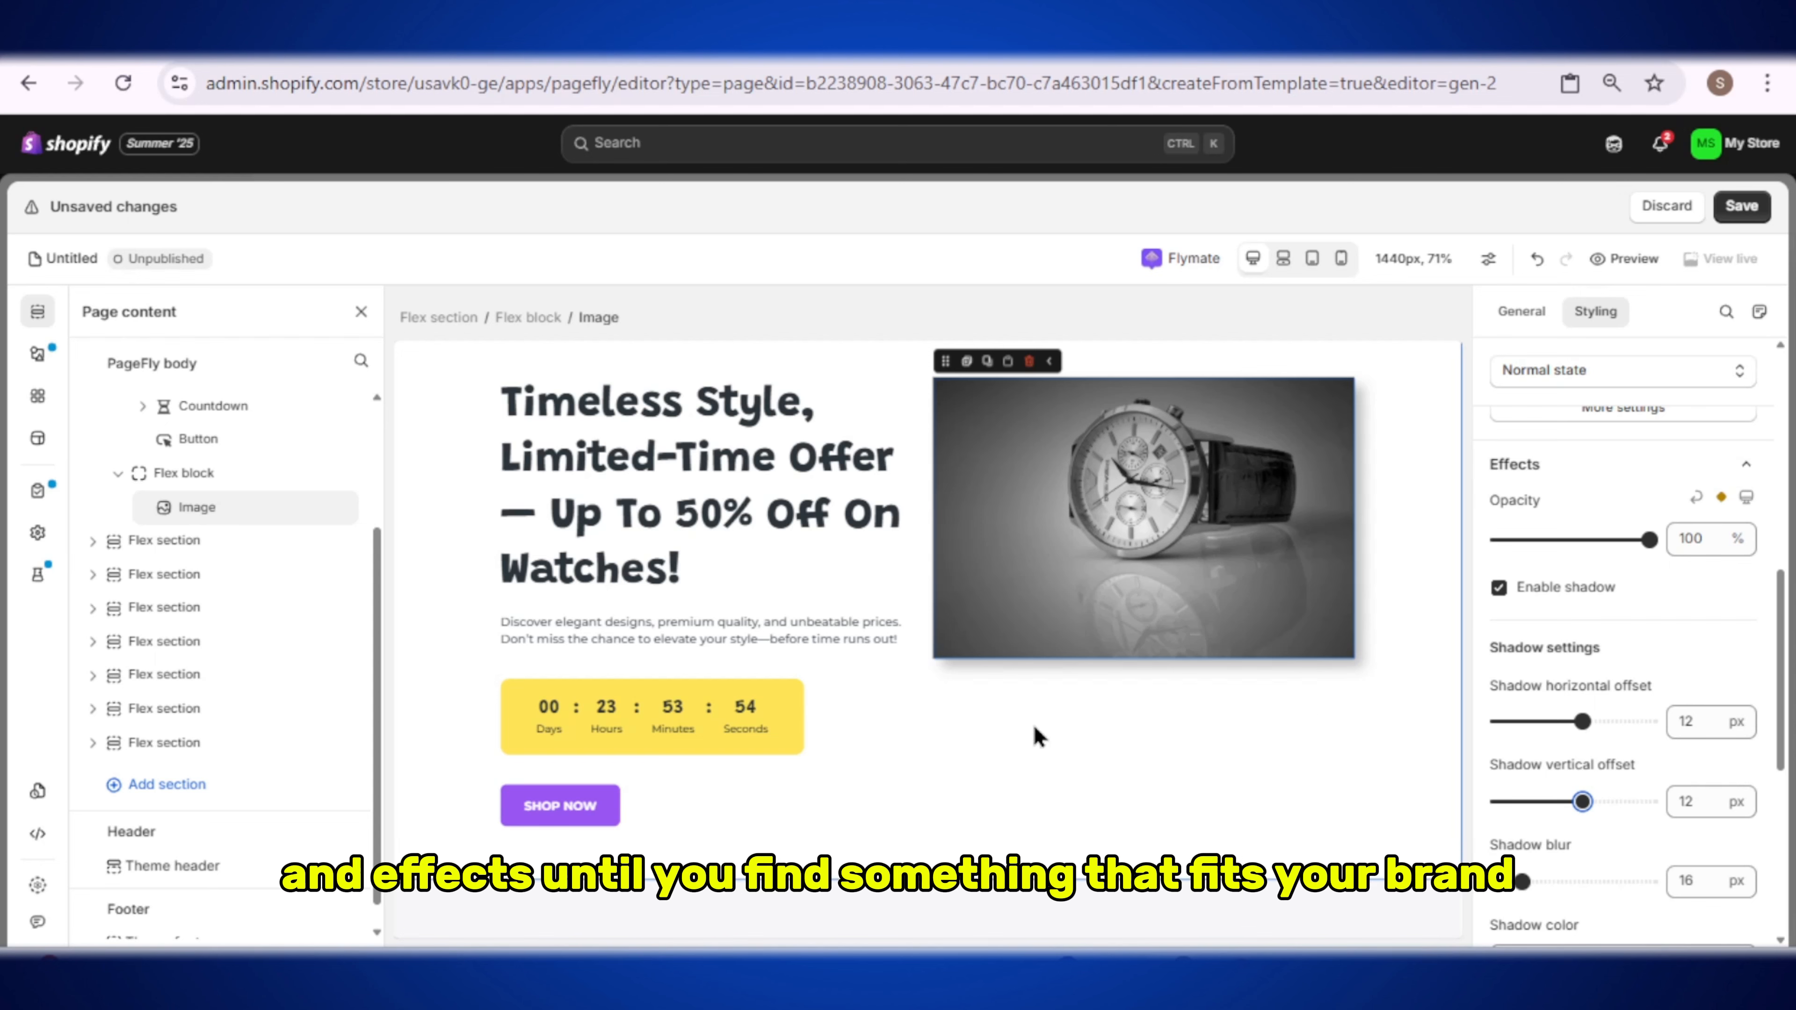
scroll(1674, 700, down, 4)
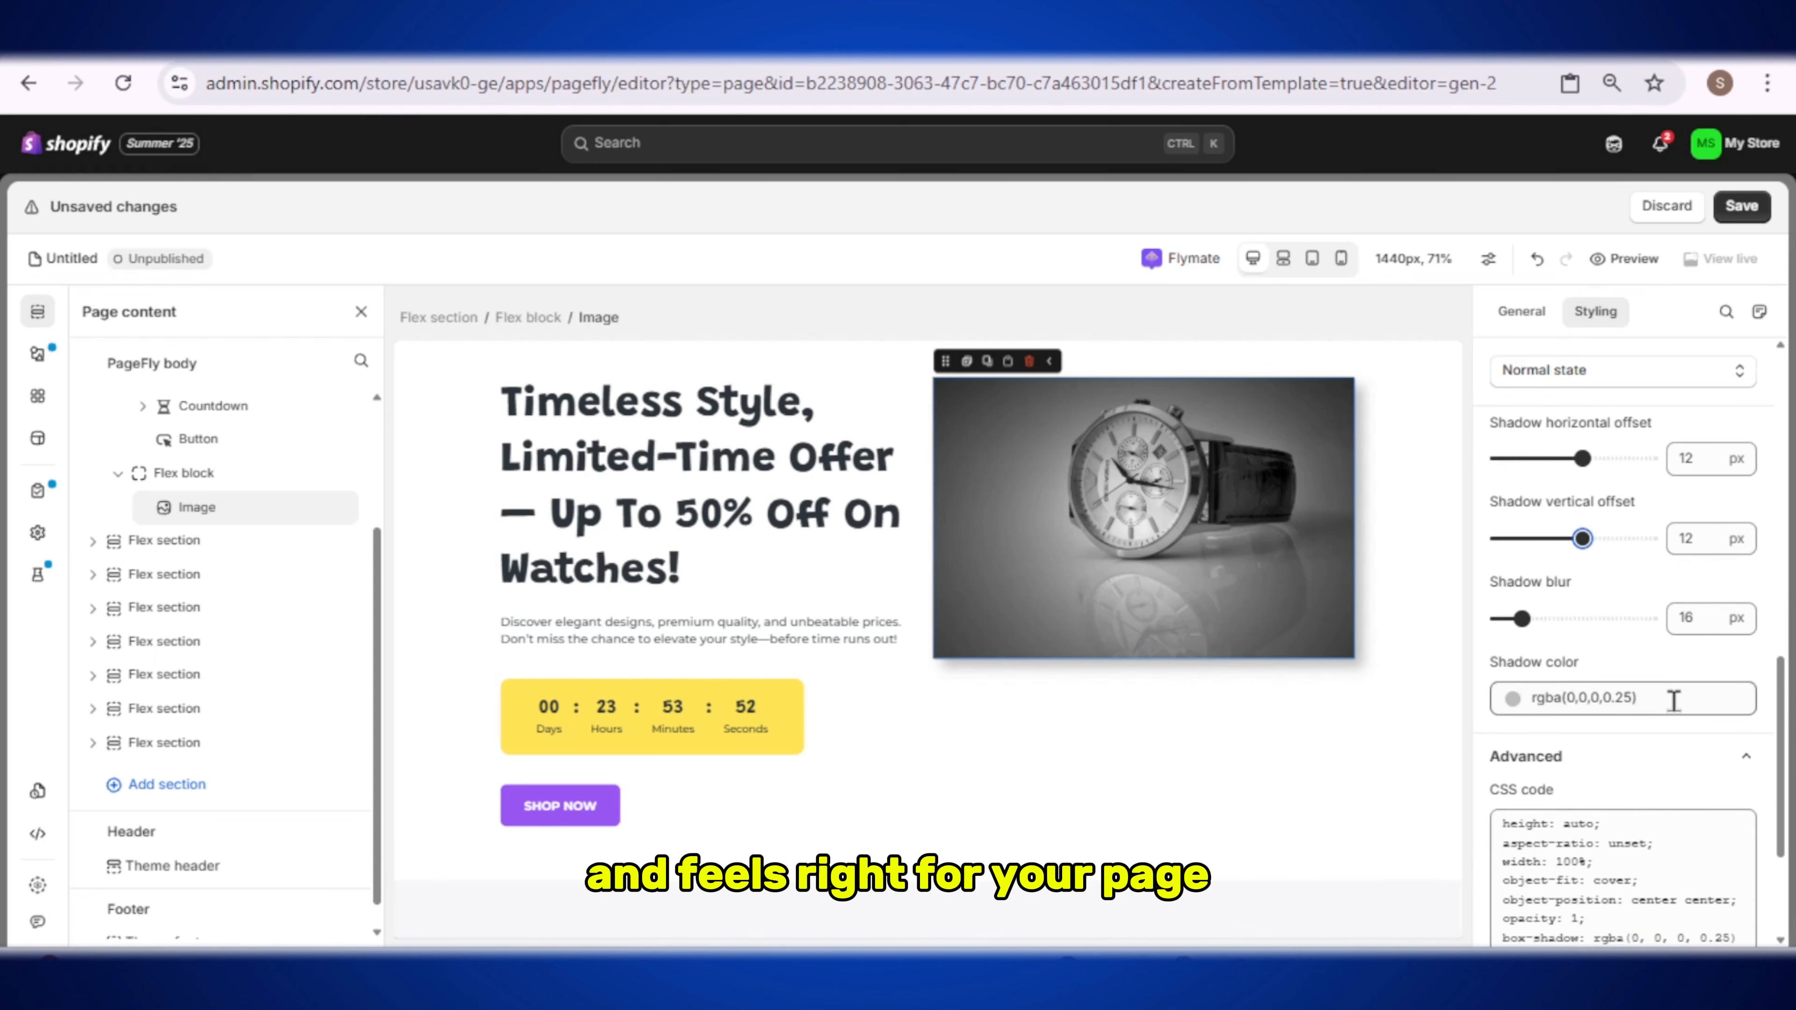
scroll(1627, 702, up, 8)
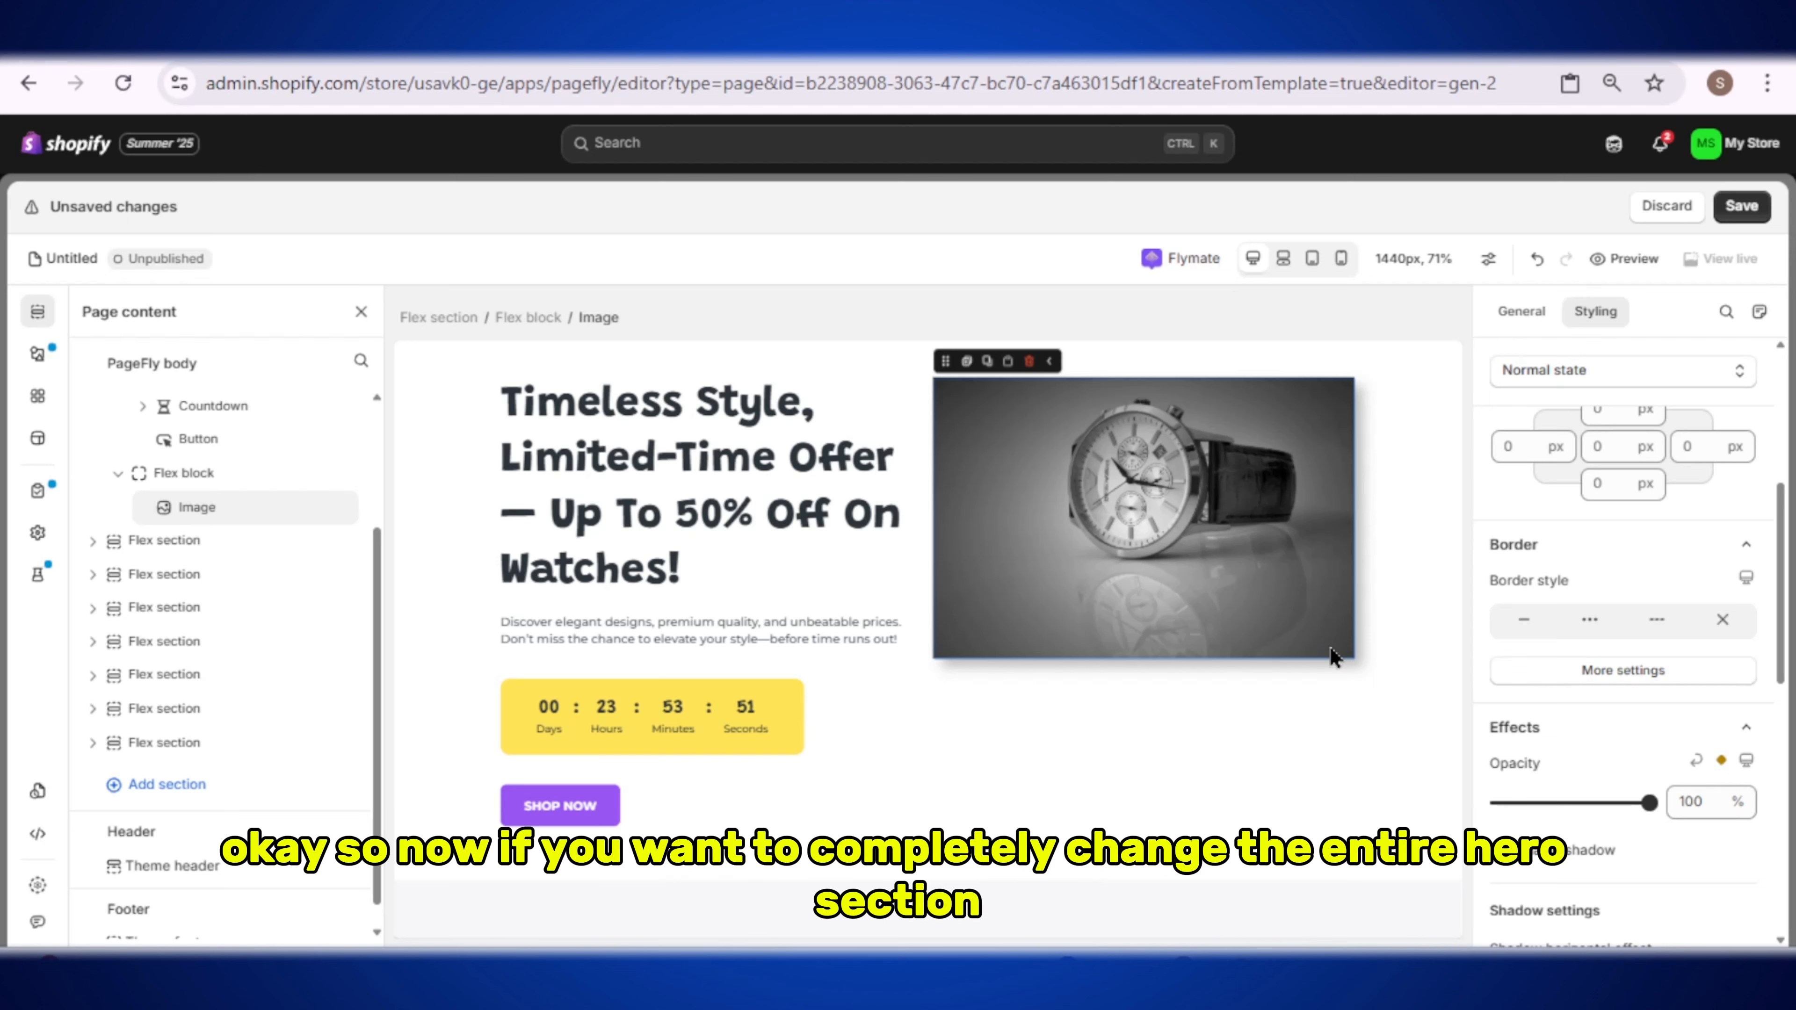
Step: Select the whole hero flex section and give it a dashed border, trying the dotted style first
scroll(993, 679, down, 2)
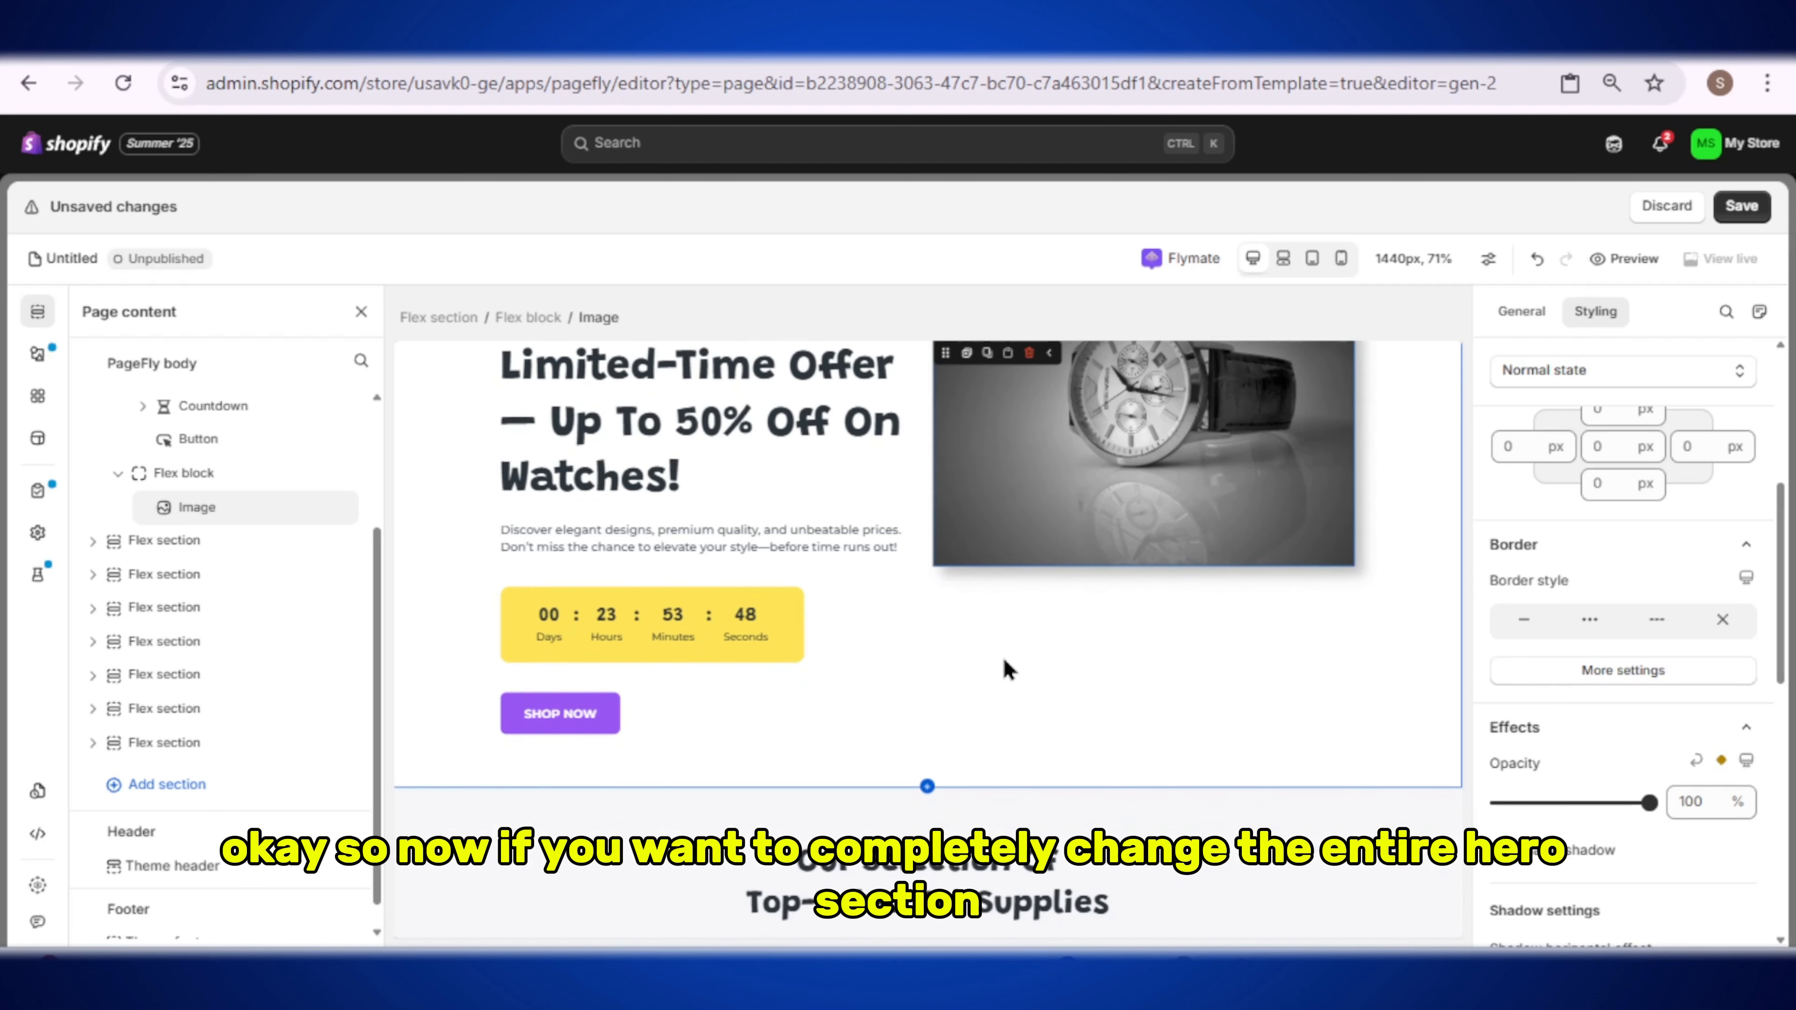
scroll(1029, 711, down, 2)
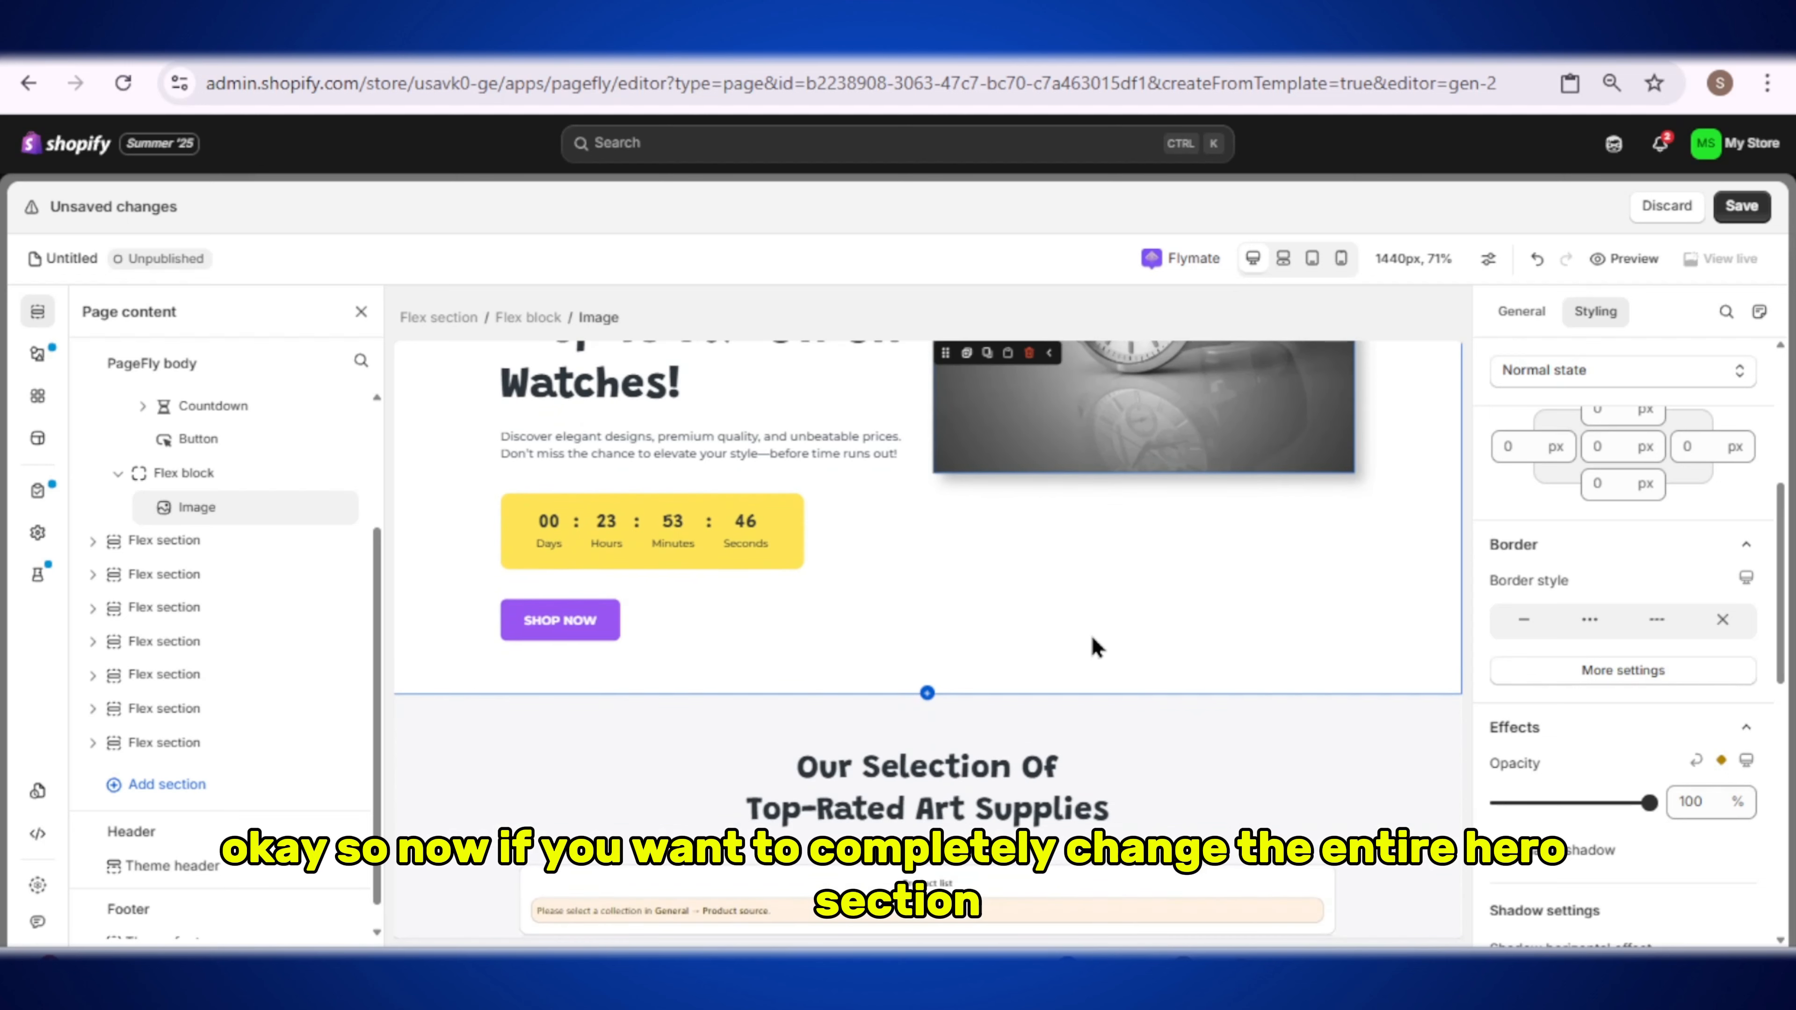
scroll(1112, 649, up, 2)
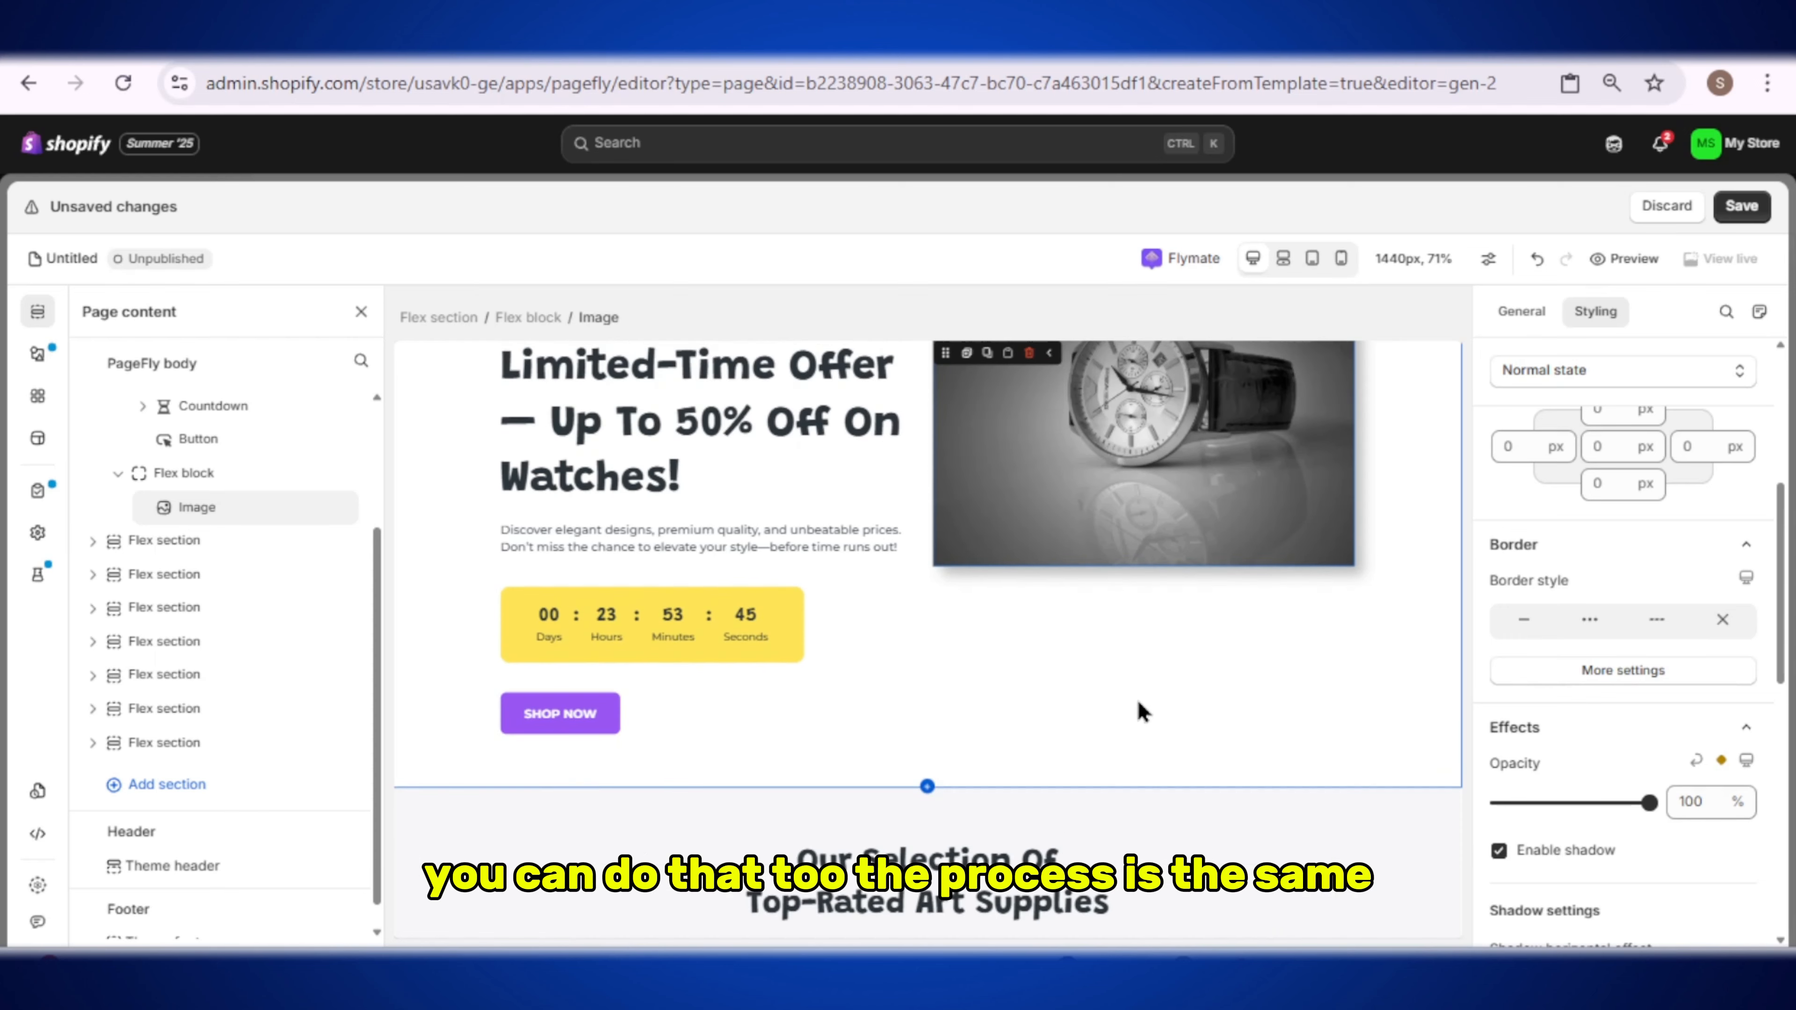
click(1071, 738)
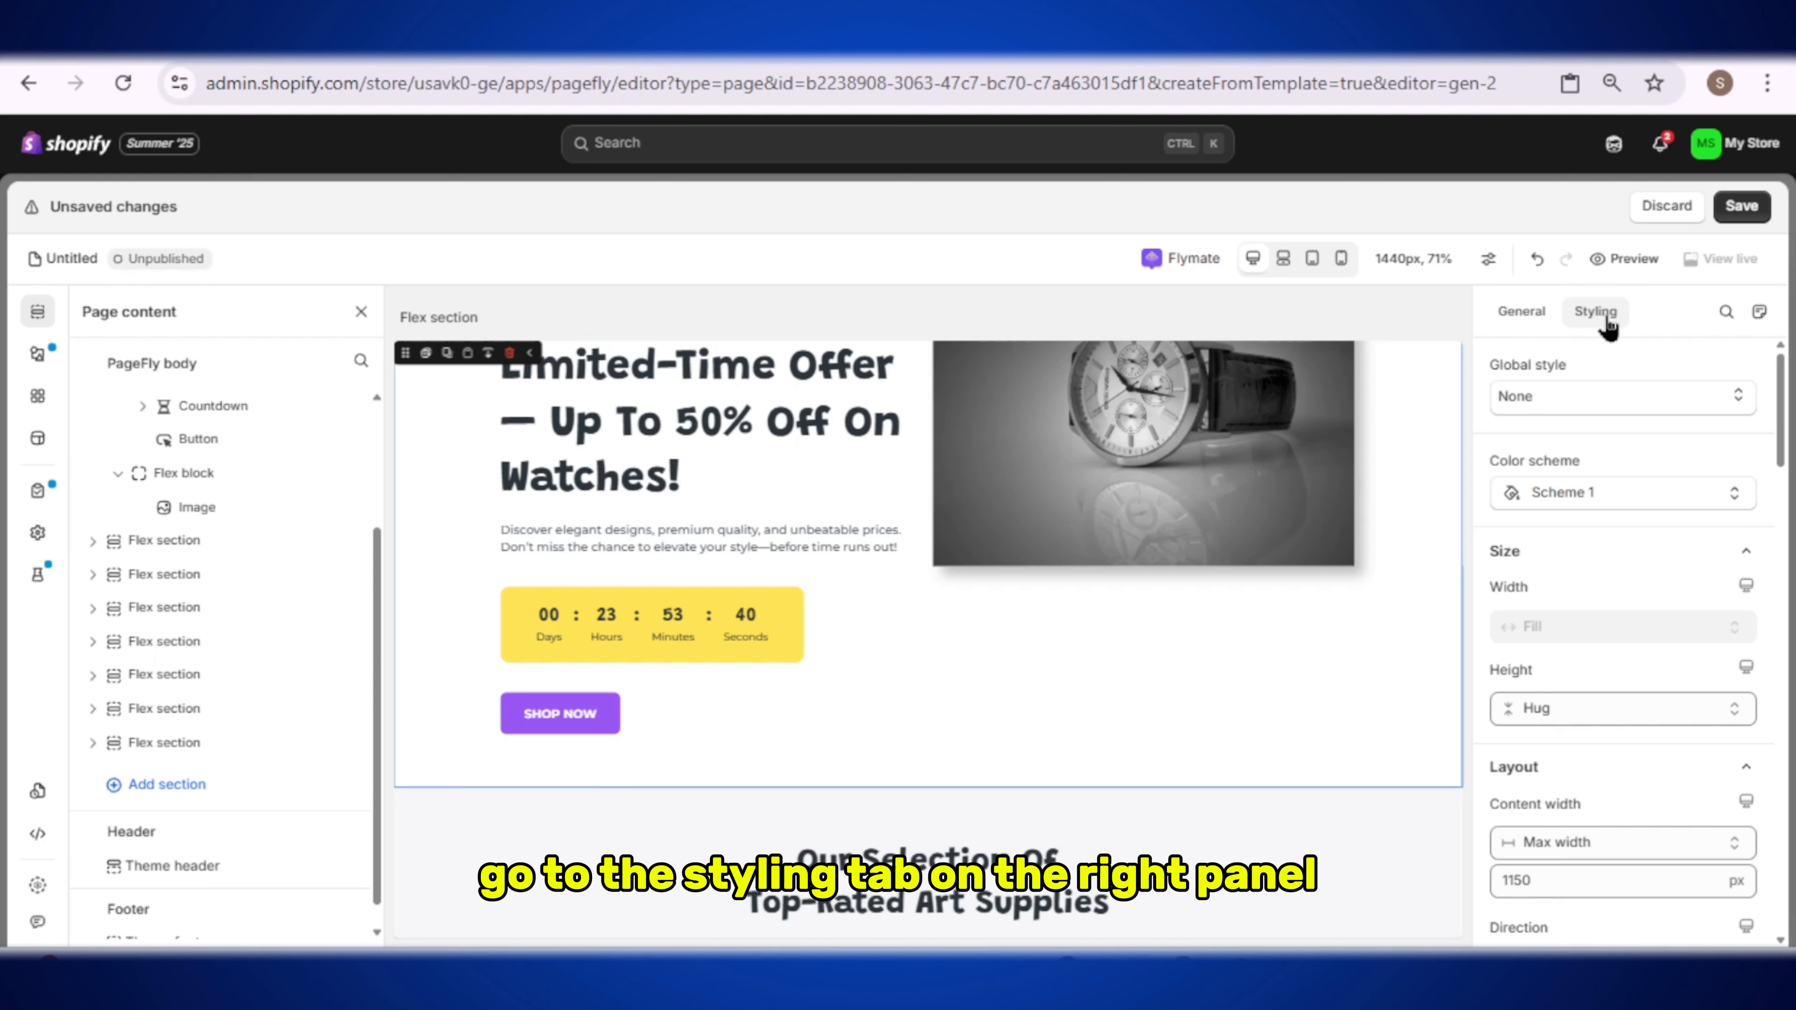
scroll(1602, 595, down, 5)
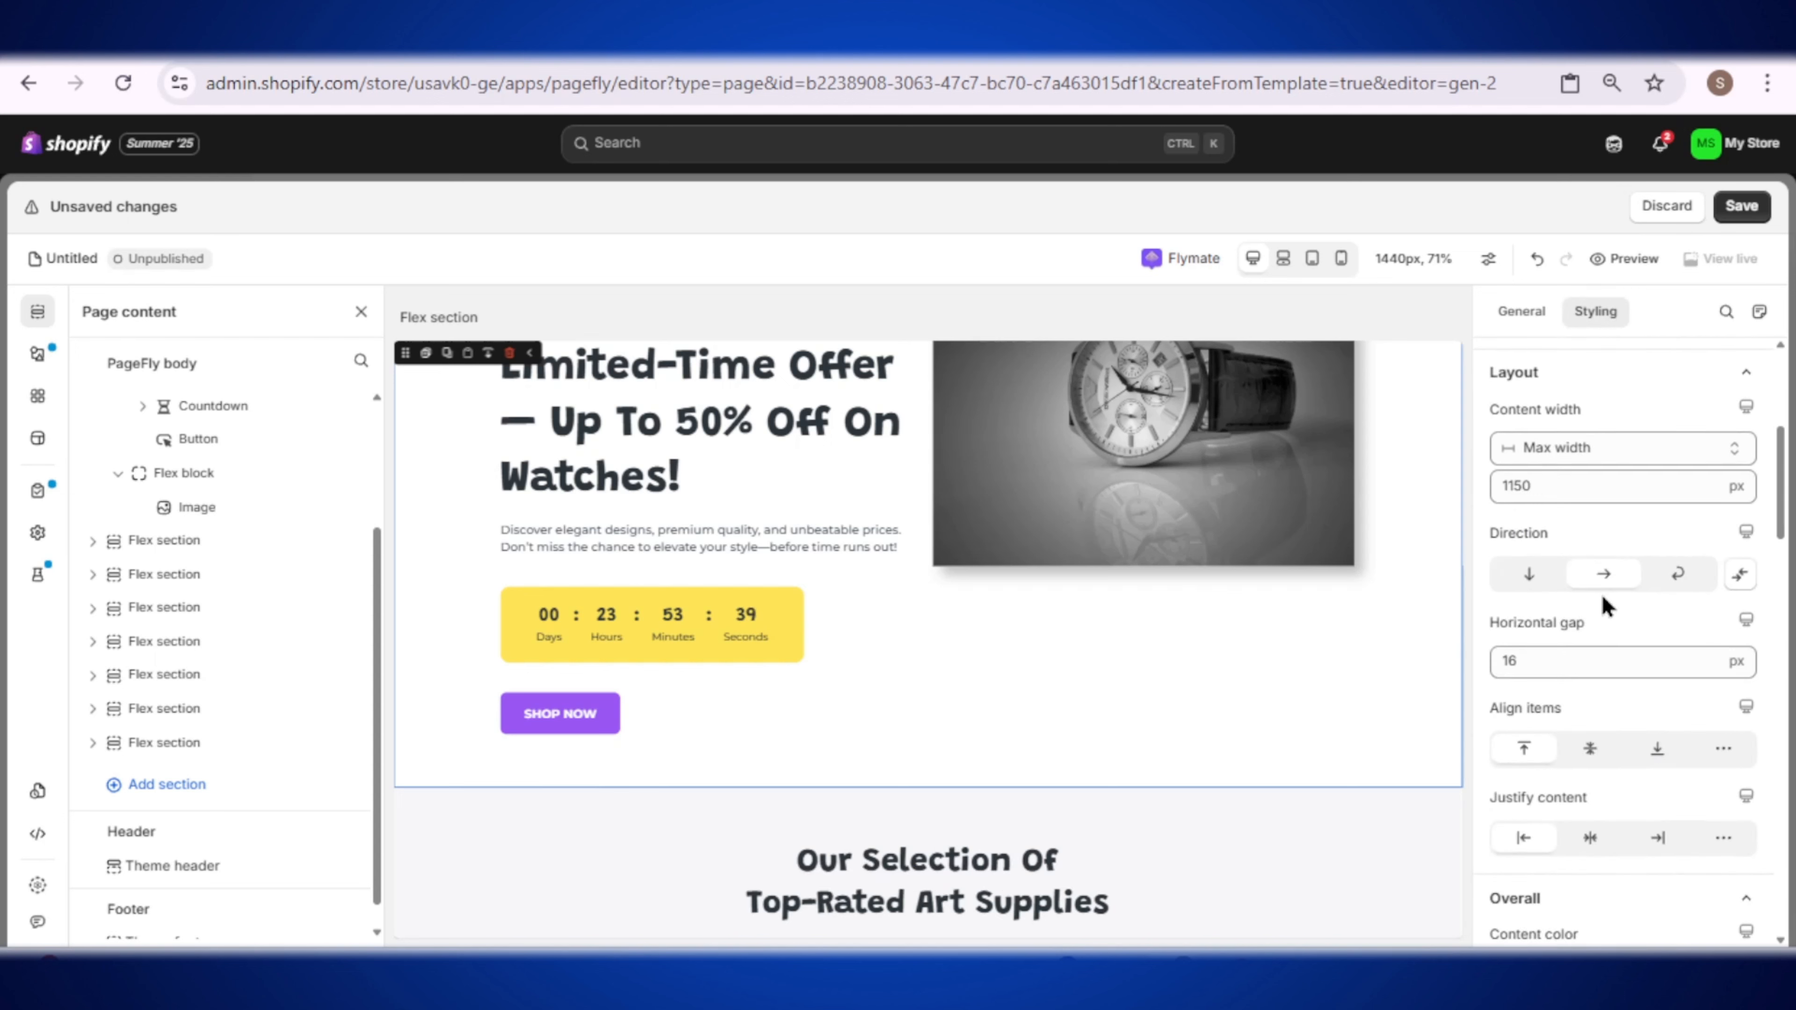
scroll(1616, 607, down, 10)
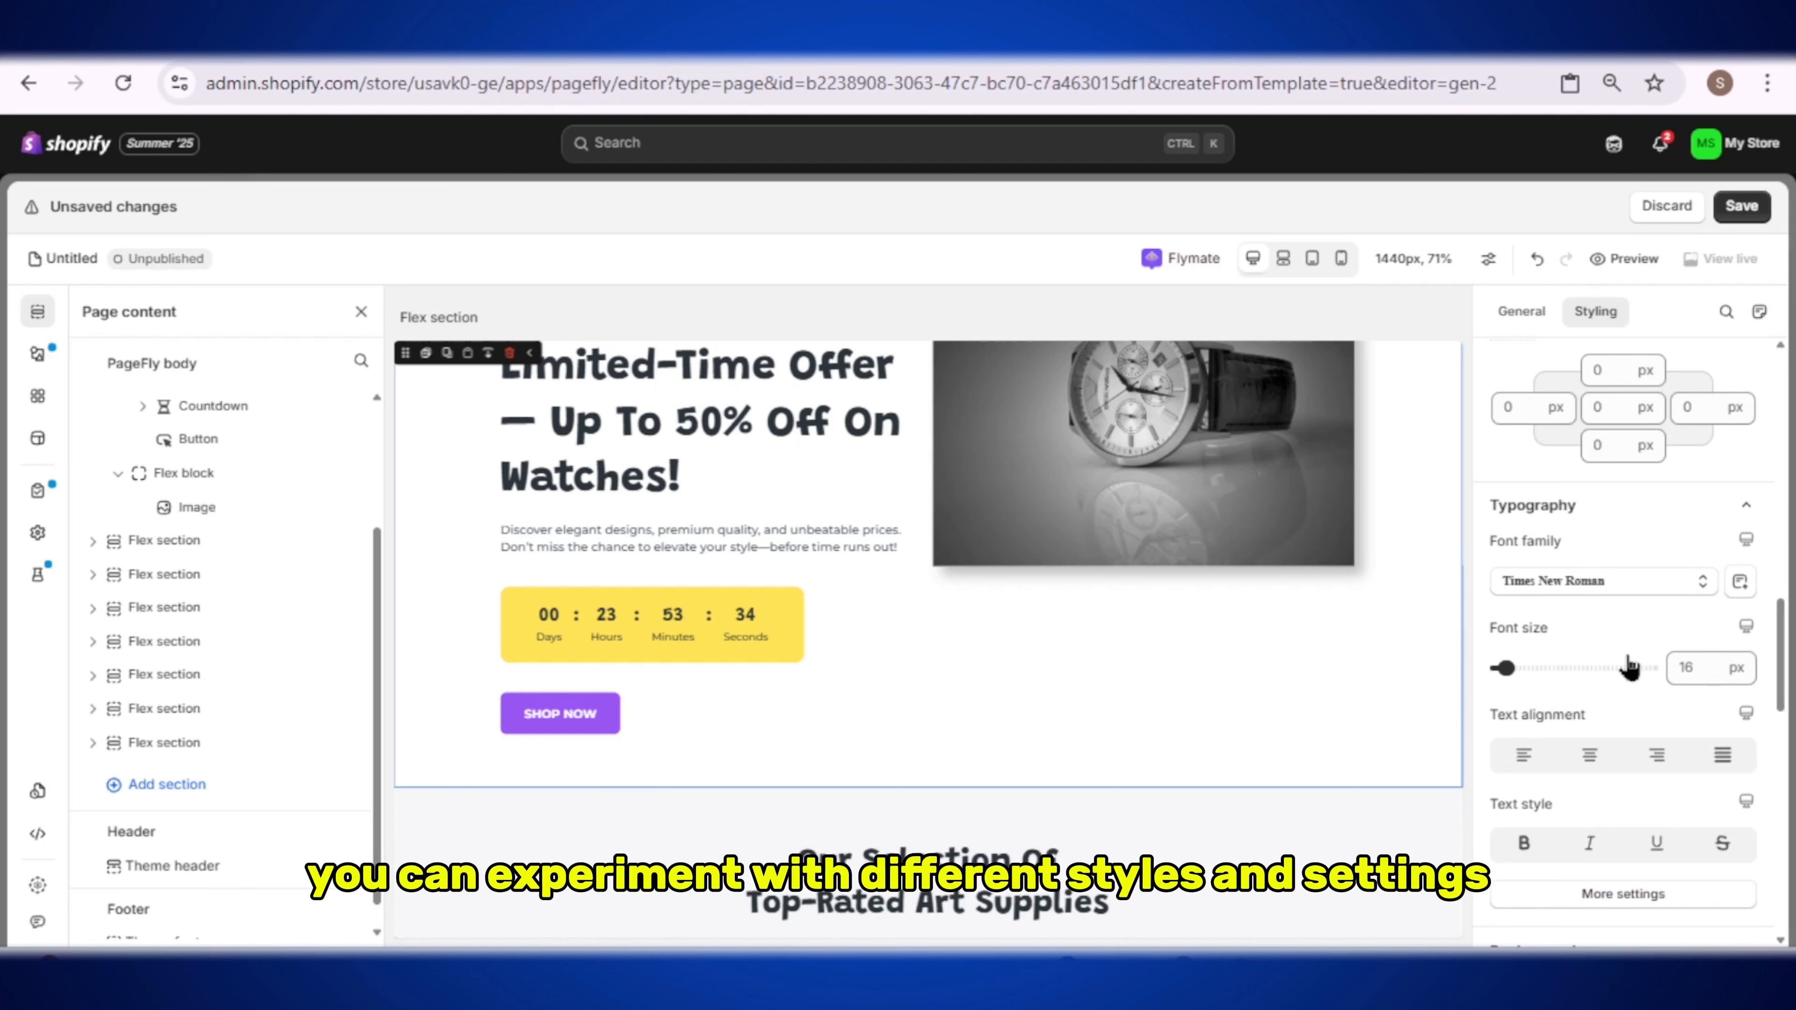
scroll(1623, 618, down, 4)
scroll(1626, 665, down, 2)
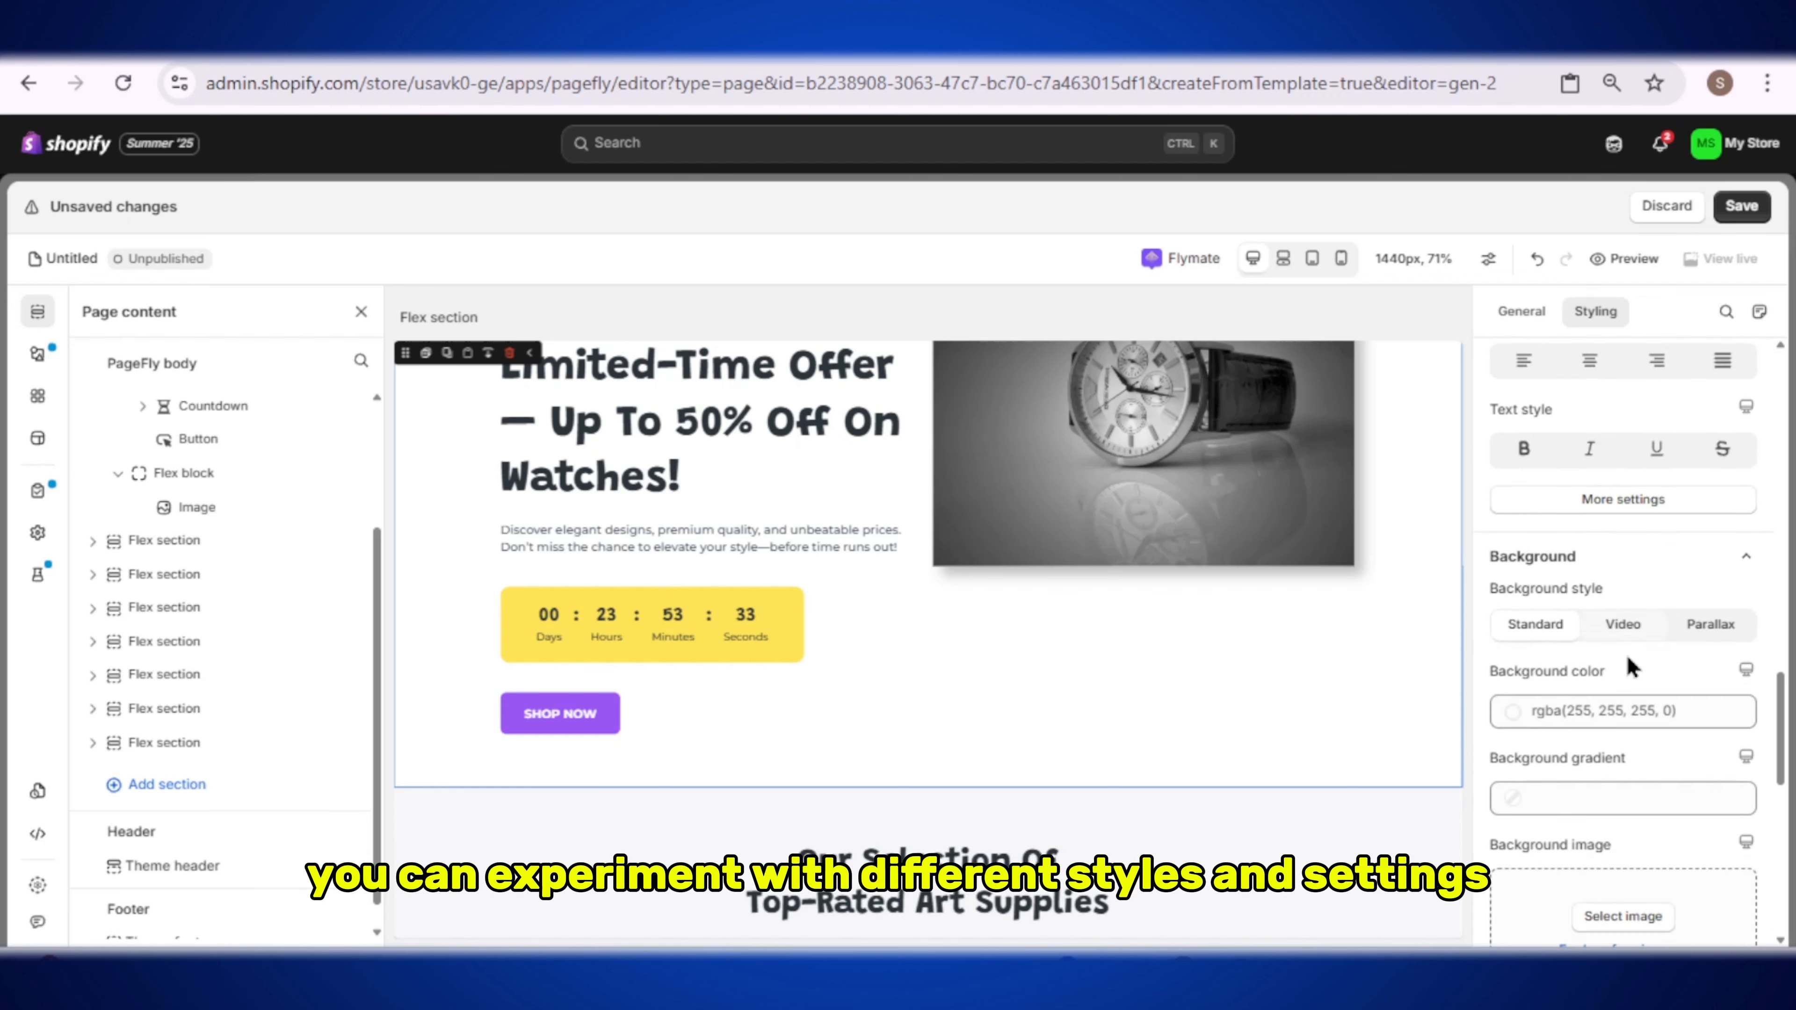
scroll(1630, 667, down, 6)
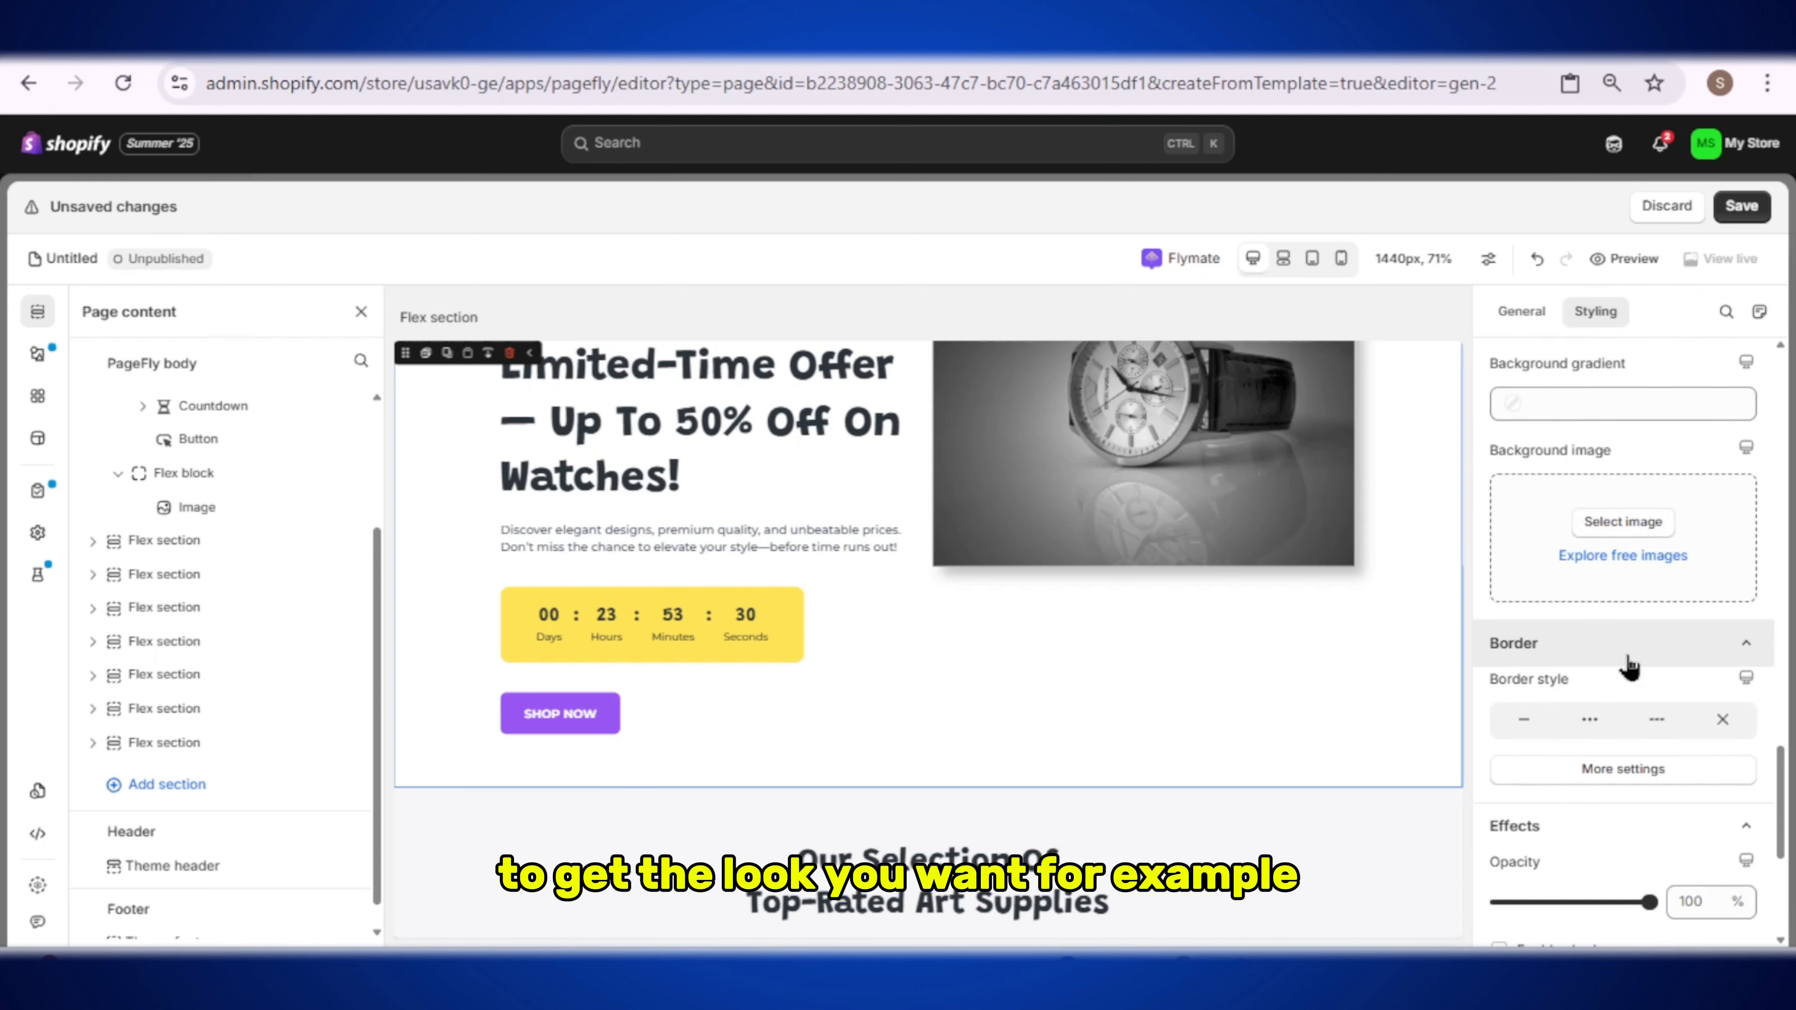
click(1590, 720)
click(1669, 731)
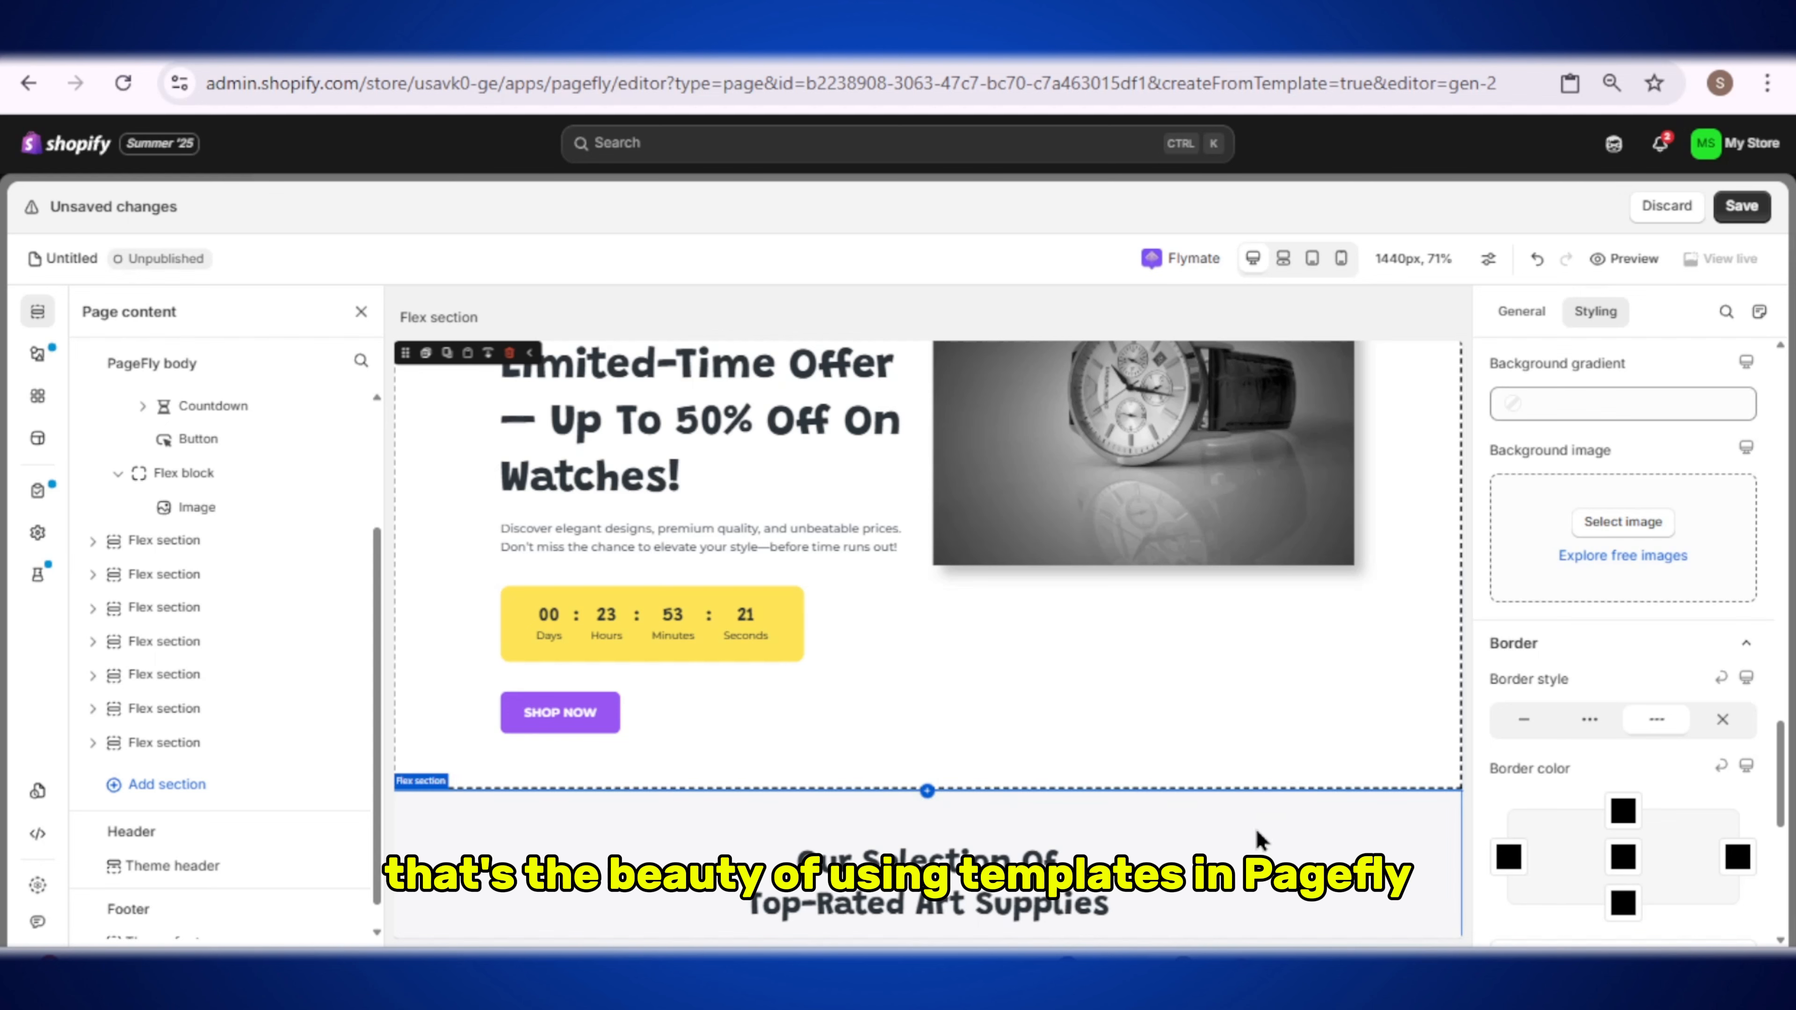
Step: Select the Must-Have Art Materials section and look through its styling settings
scroll(1114, 706, down, 8)
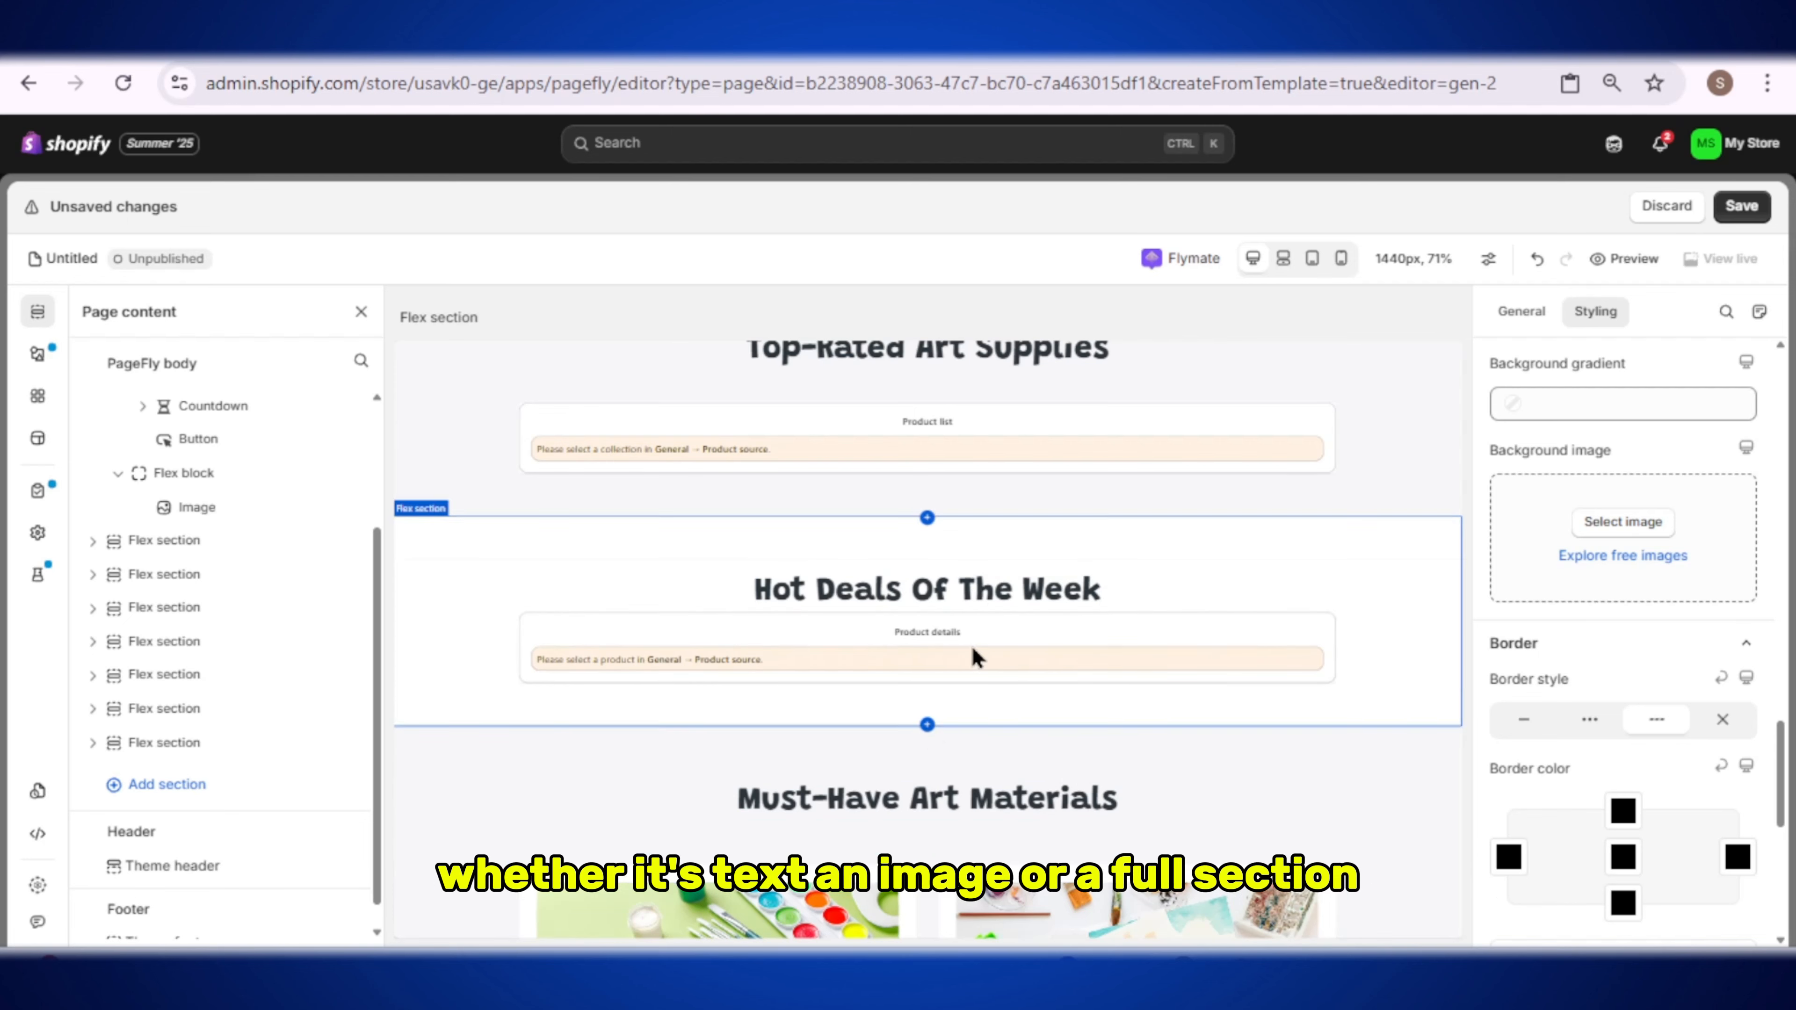
scroll(974, 657, down, 4)
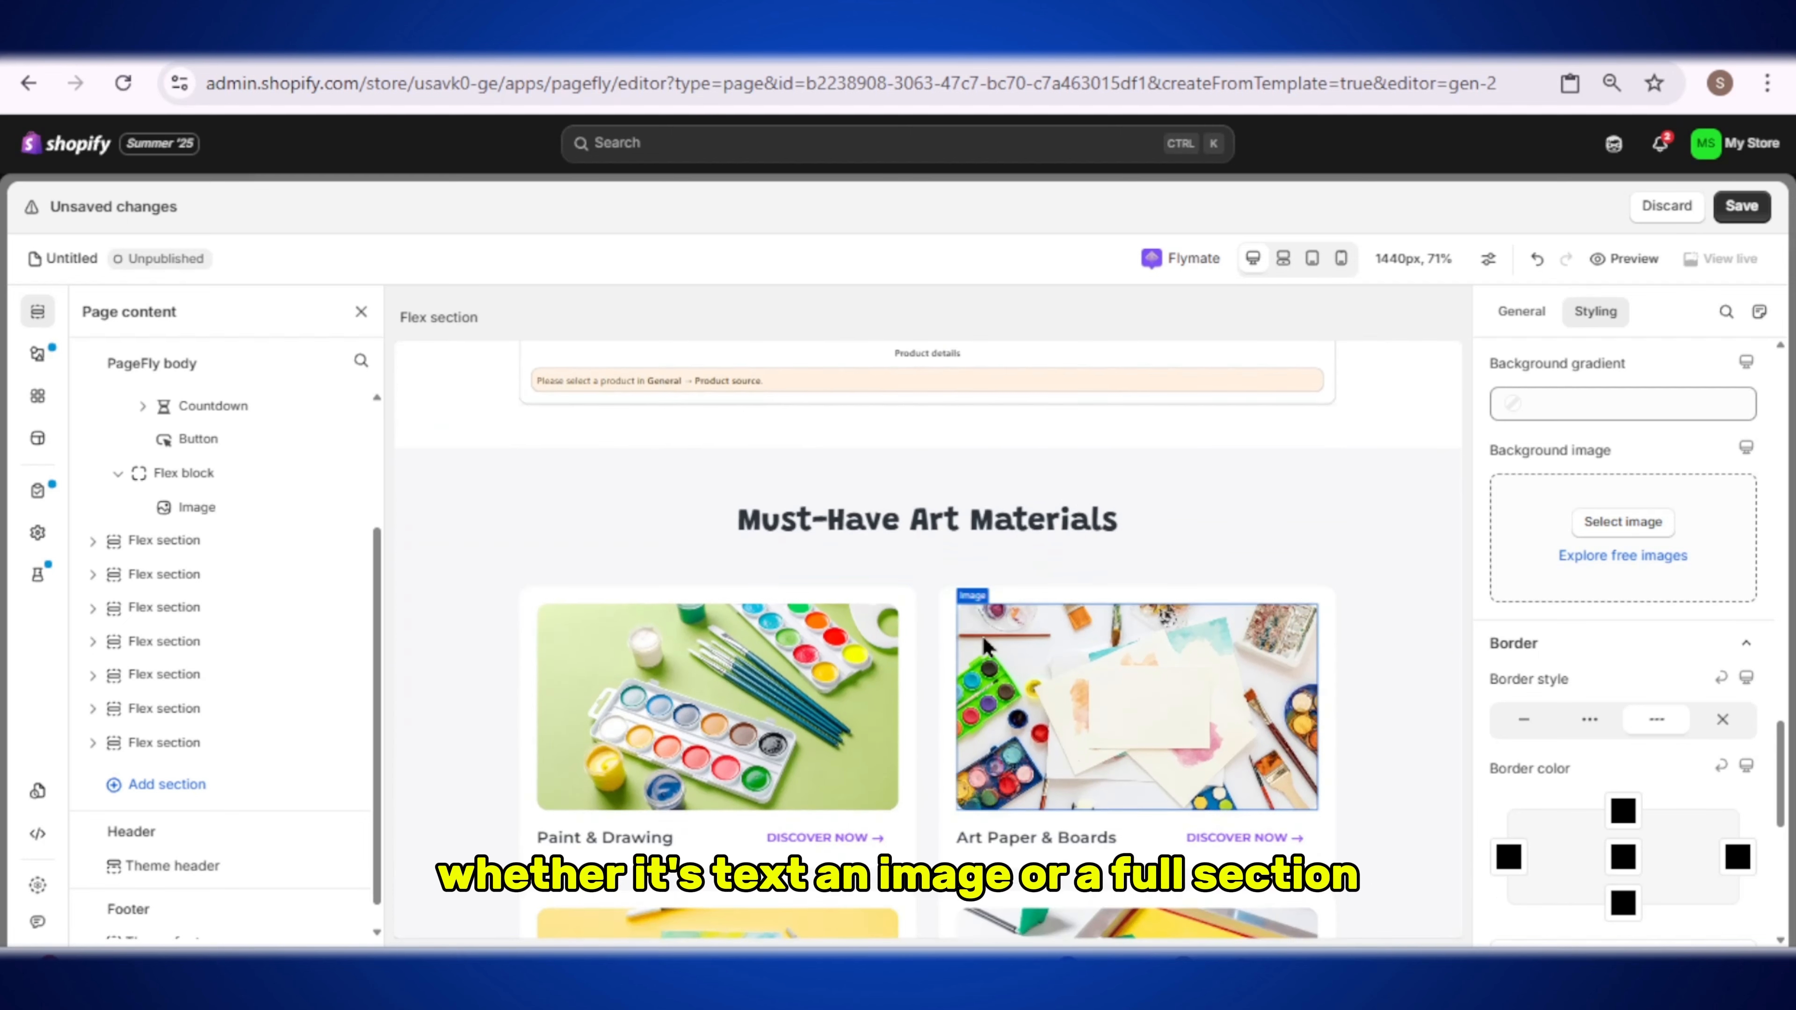
click(1358, 532)
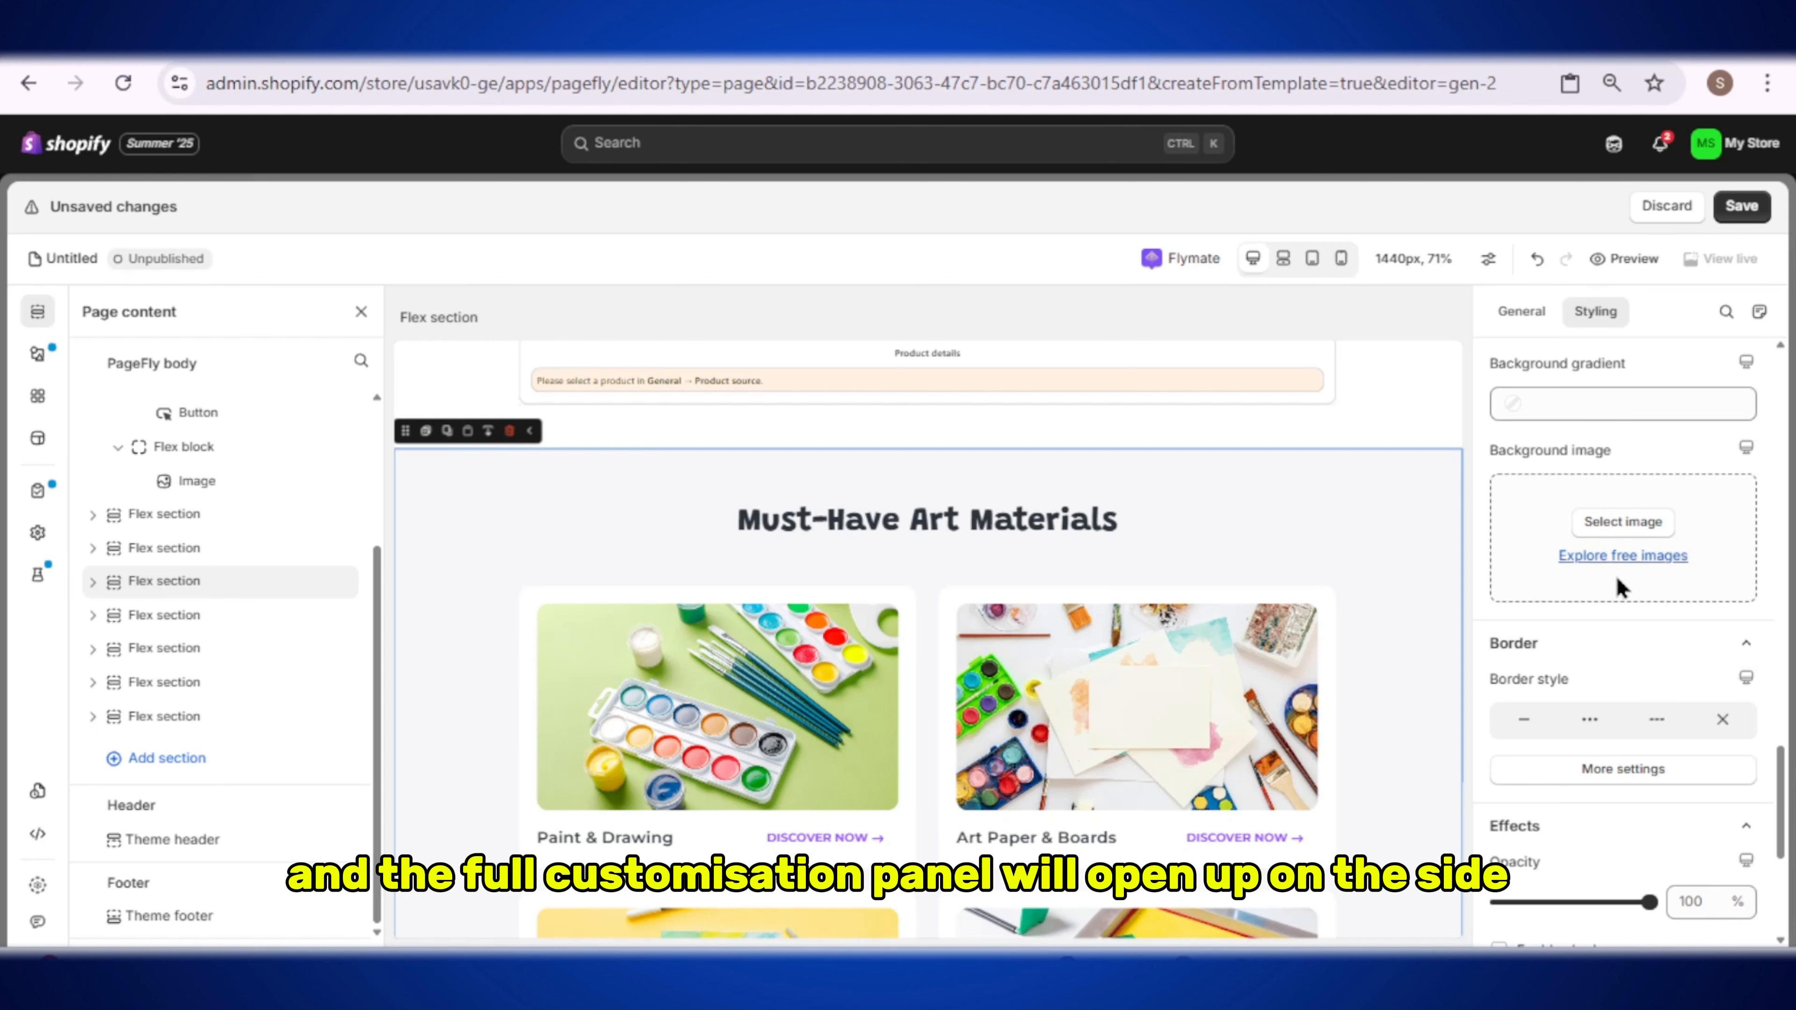
scroll(1640, 566, down, 5)
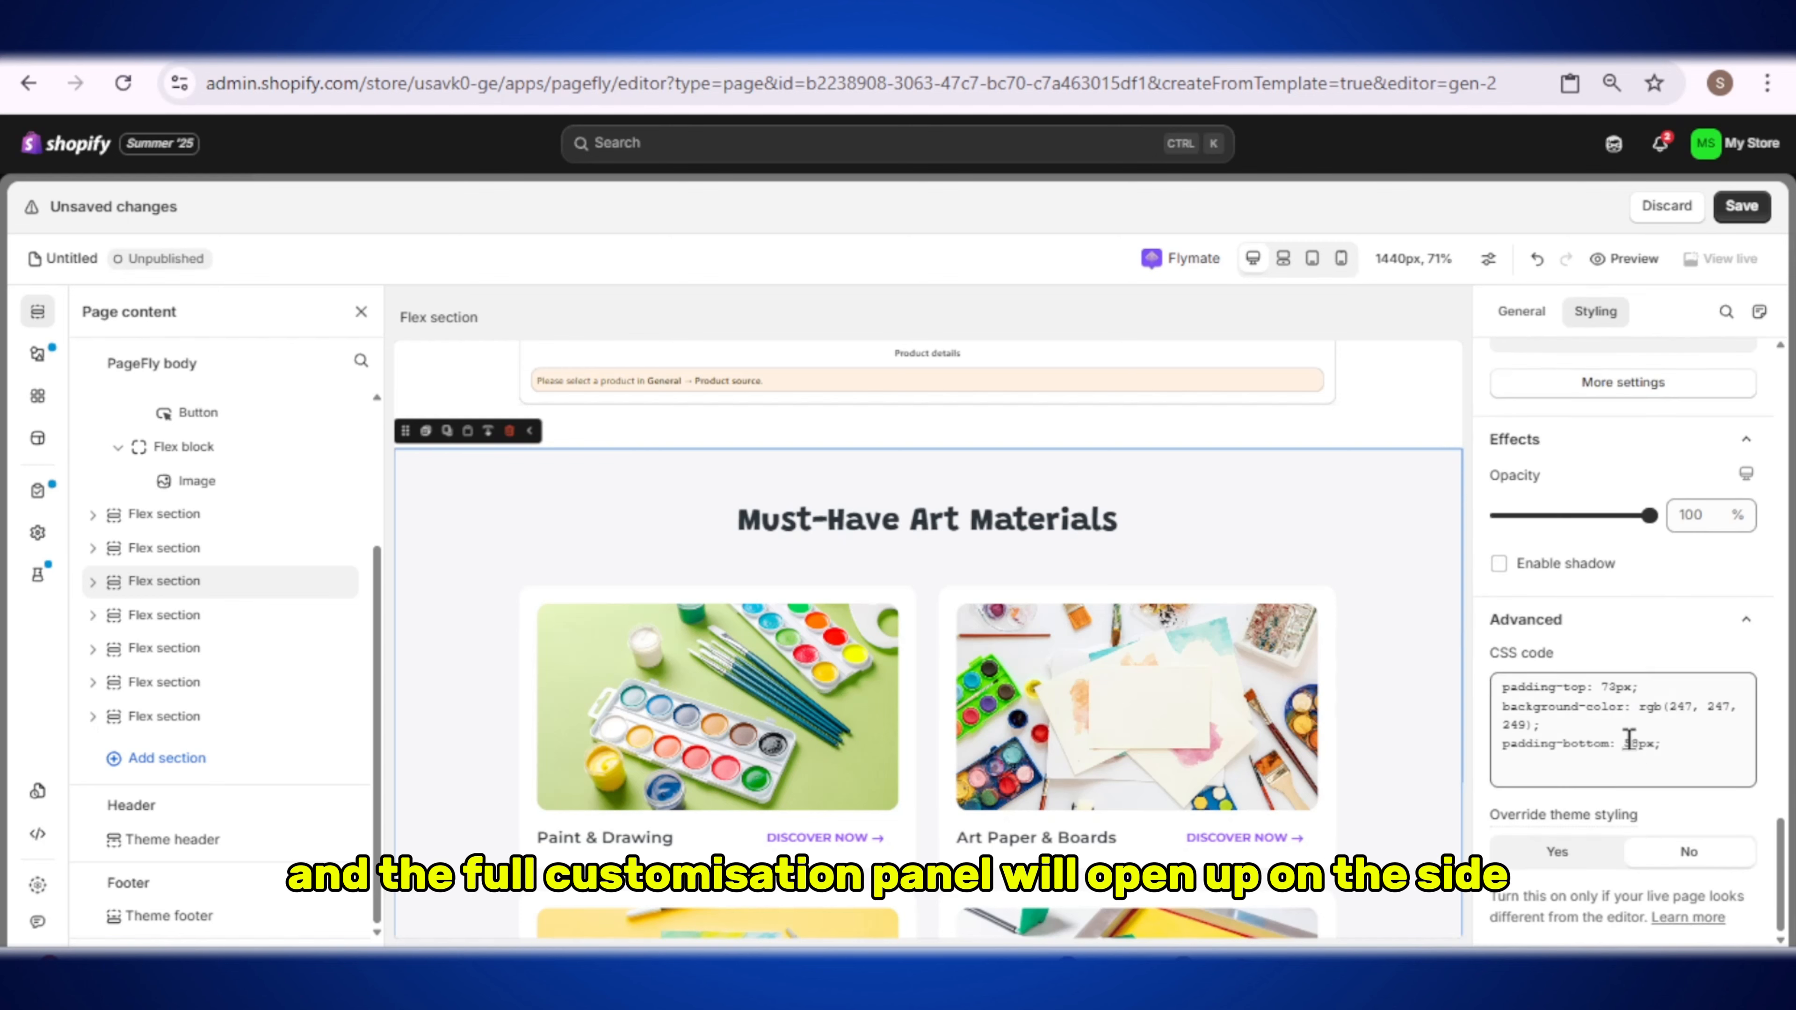
scroll(1626, 708, up, 10)
scroll(1600, 580, up, 10)
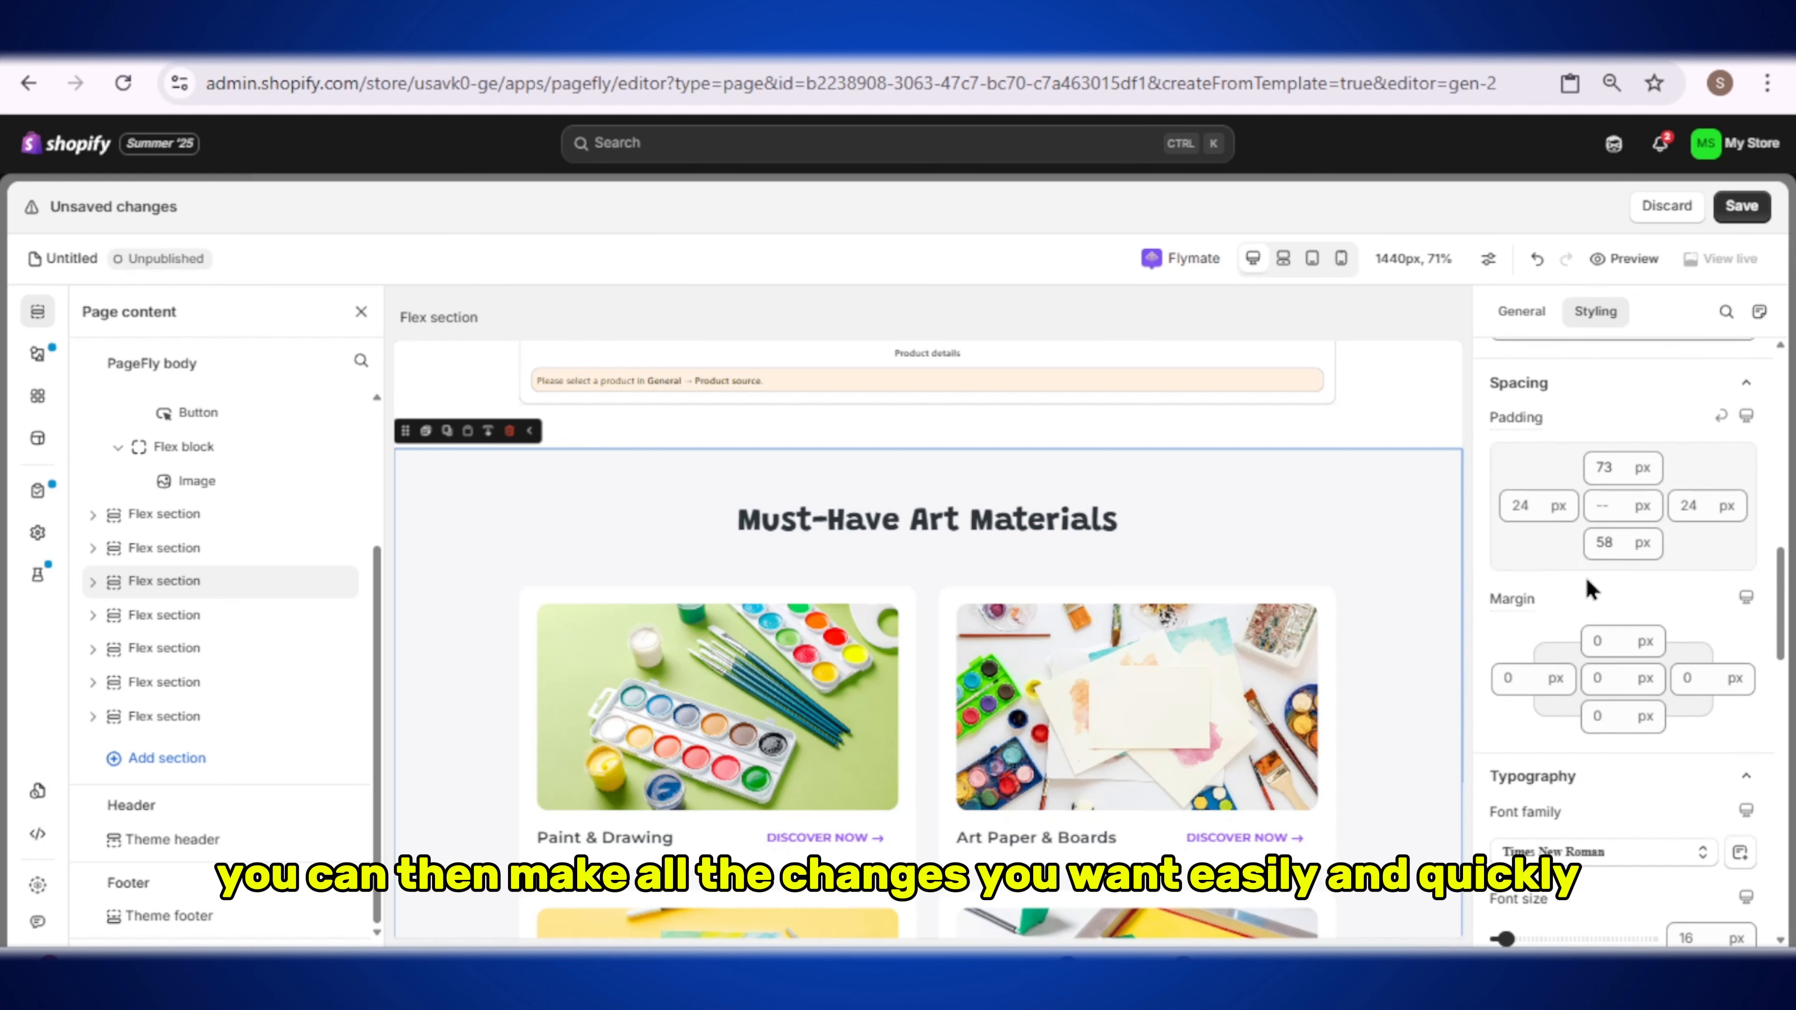
scroll(1588, 460, up, 3)
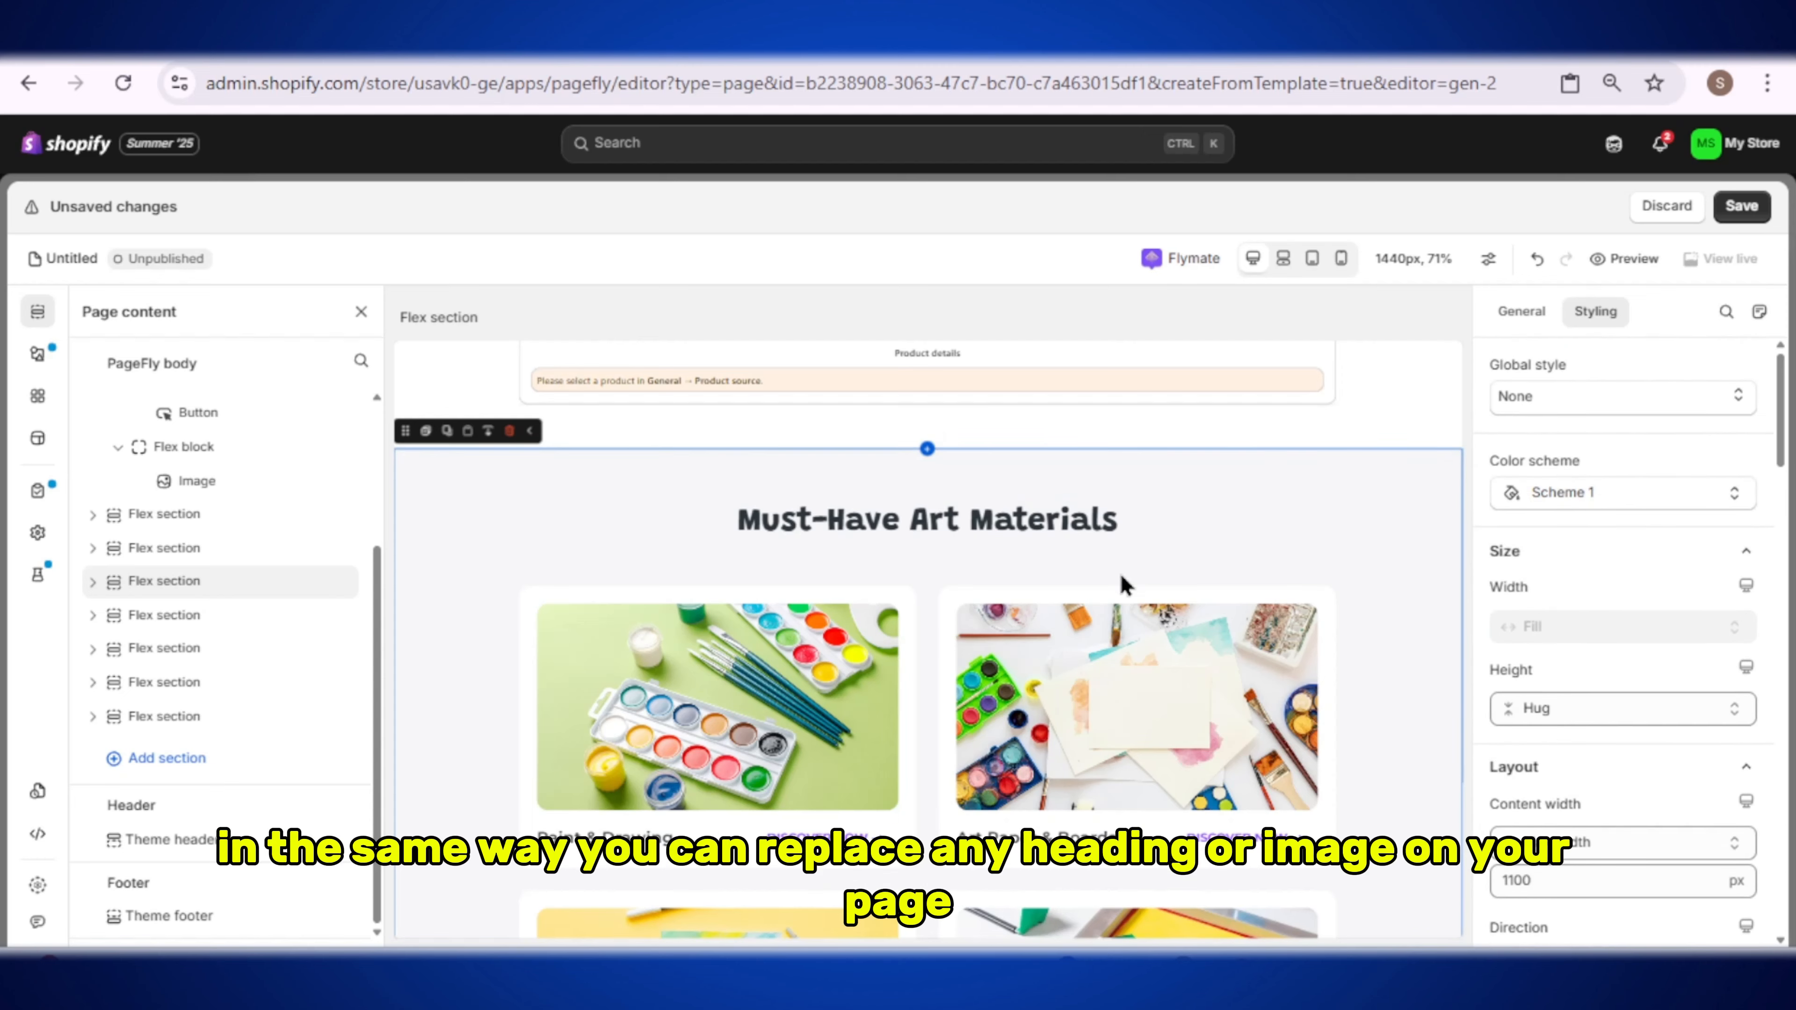
Step: Select the "Find The Perfect Art Supplies Gift For Your Child" heading to view its styling settings
scroll(1096, 586, down, 10)
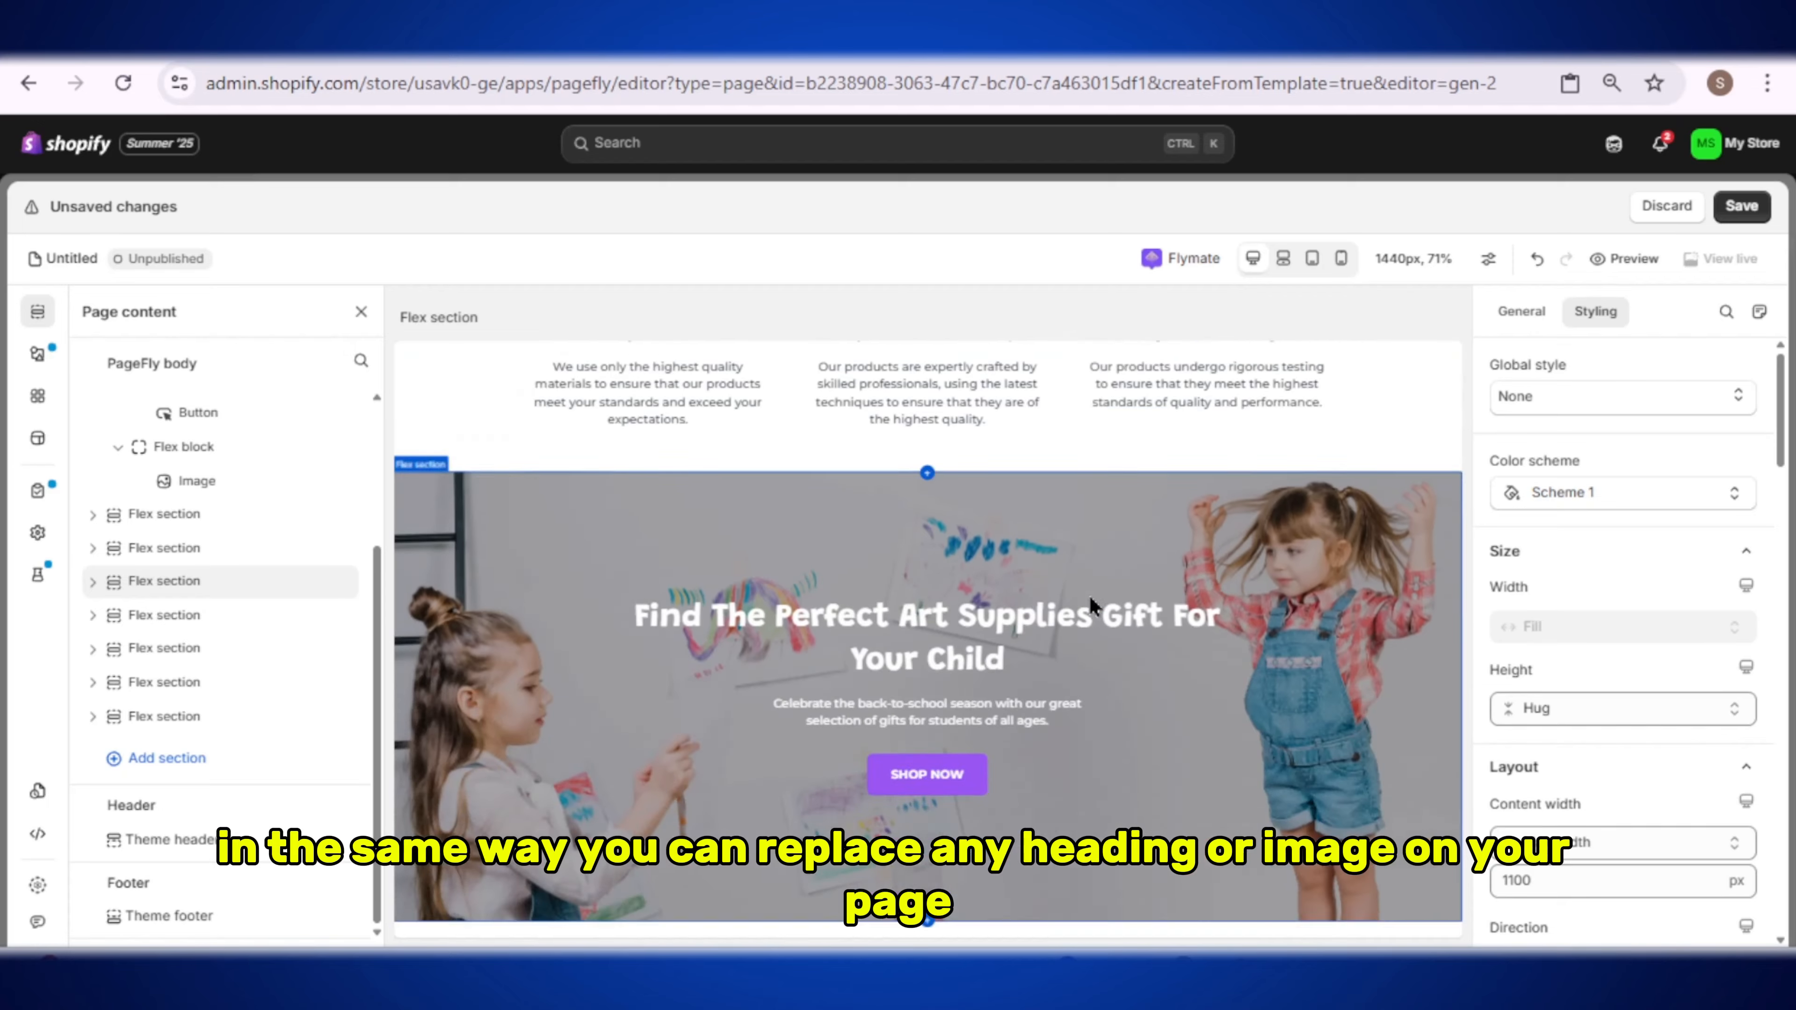
scroll(1089, 595, down, 1)
click(993, 579)
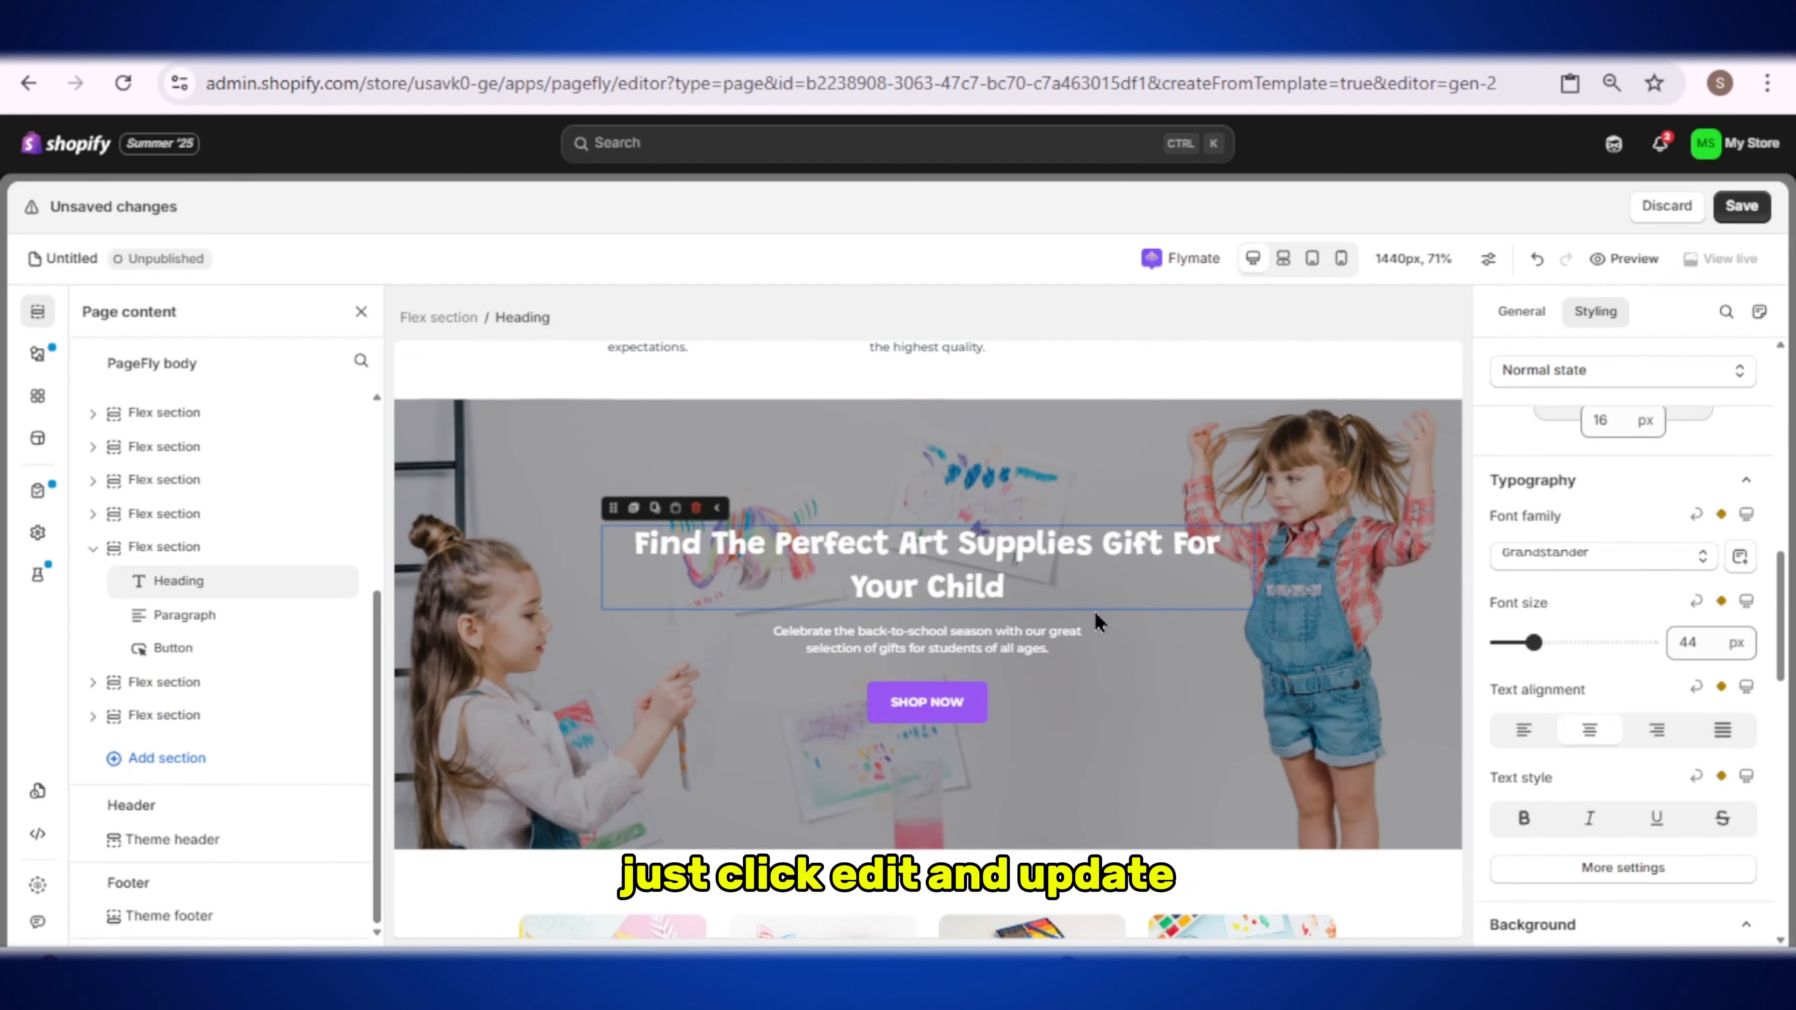
scroll(1100, 619, down, 4)
scroll(1112, 633, up, 8)
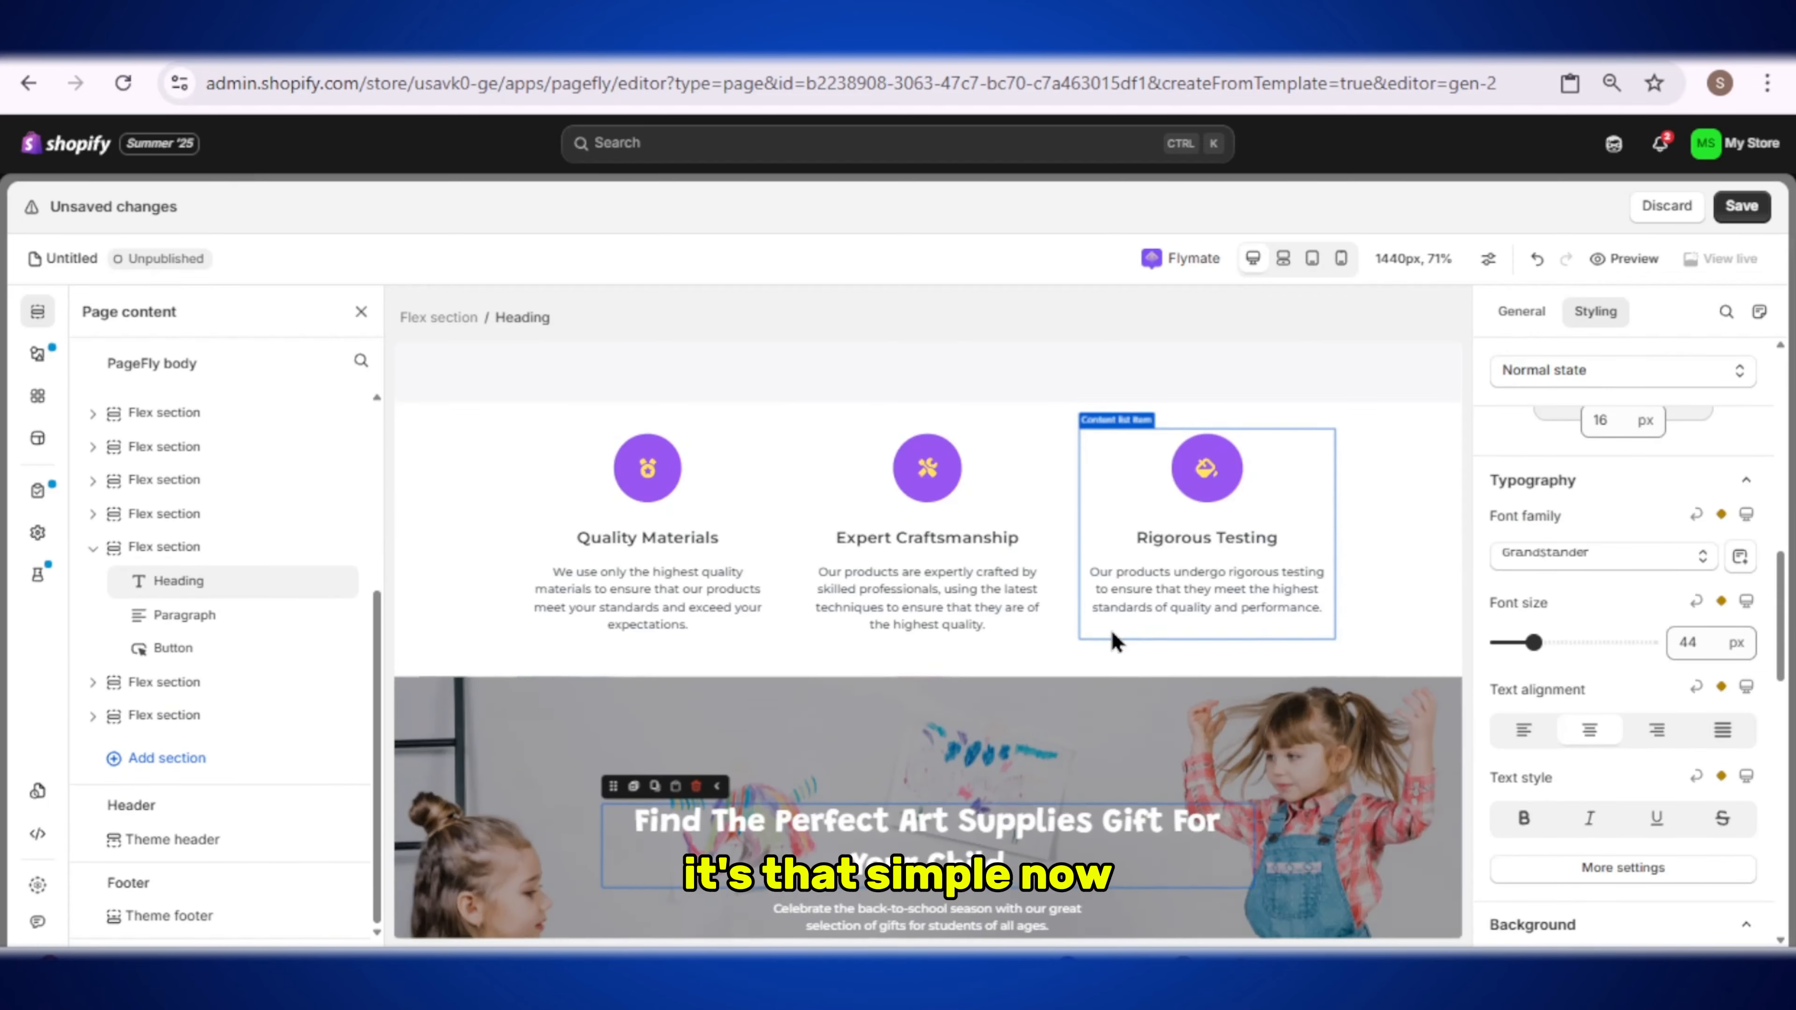
Step: Open the section template library at the insertion point above the Quality Materials section and browse the available templates
scroll(1112, 637, up, 4)
scroll(1112, 628, down, 3)
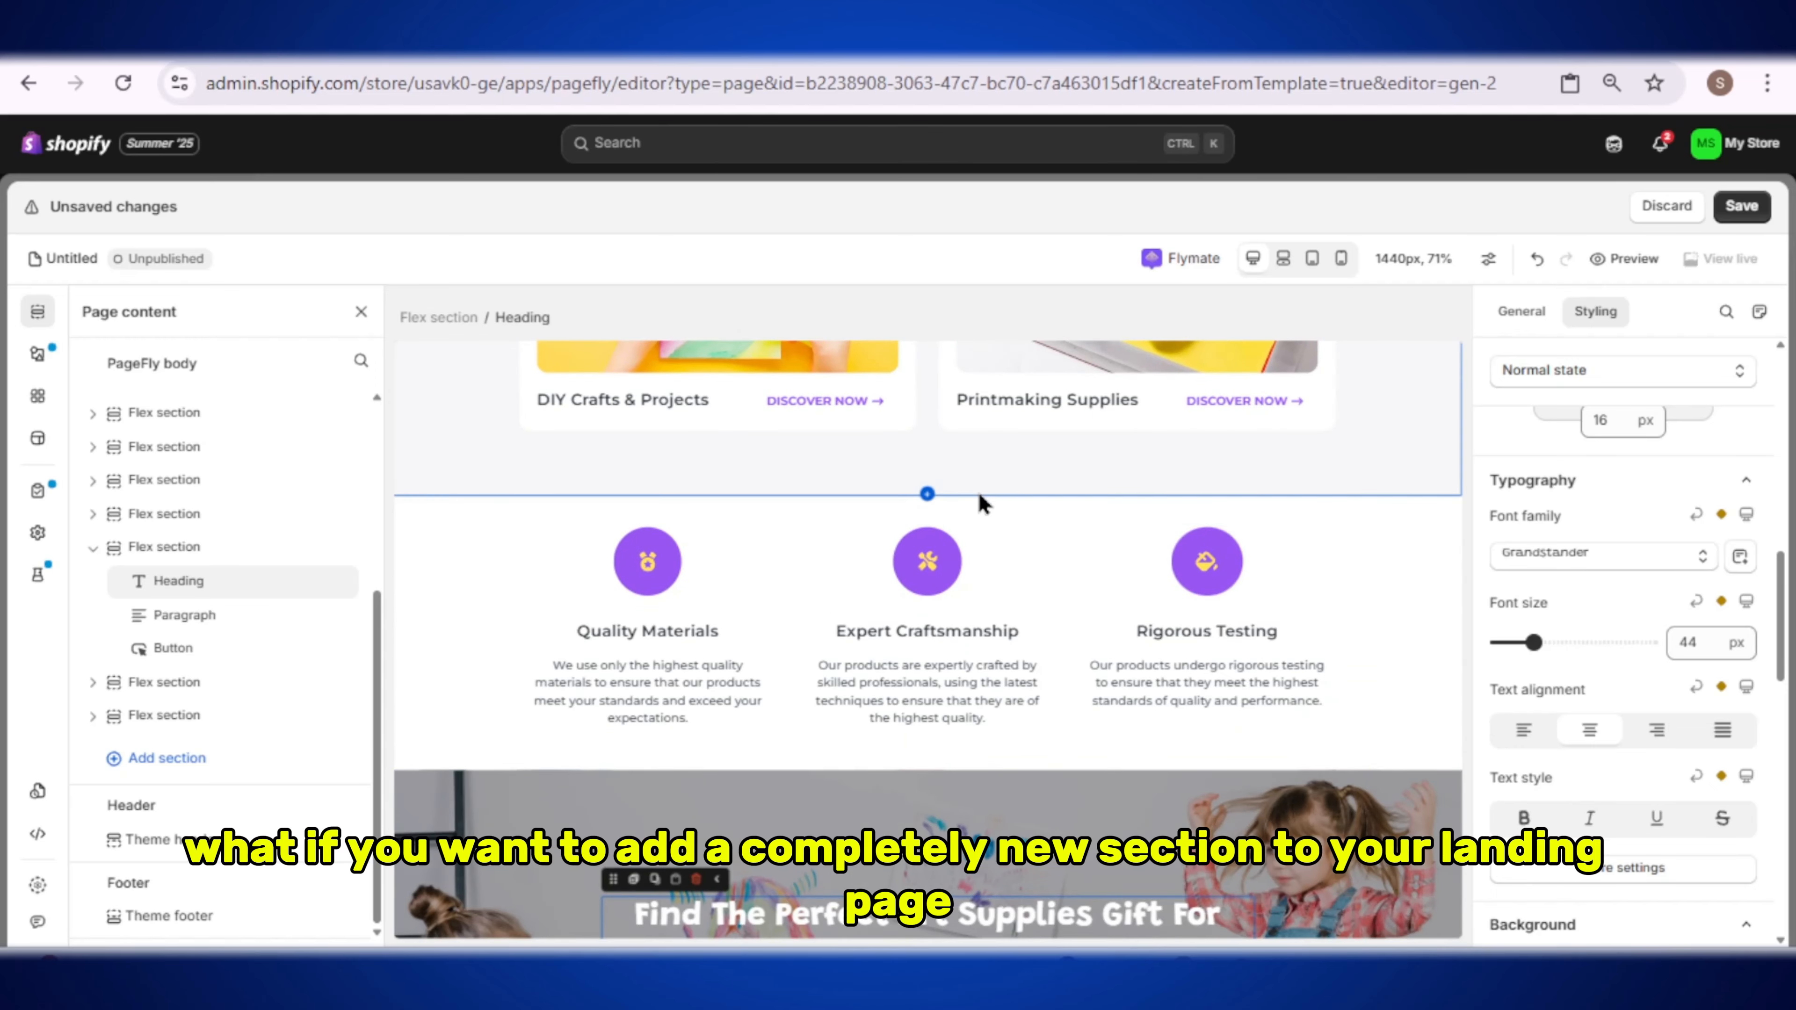
click(927, 494)
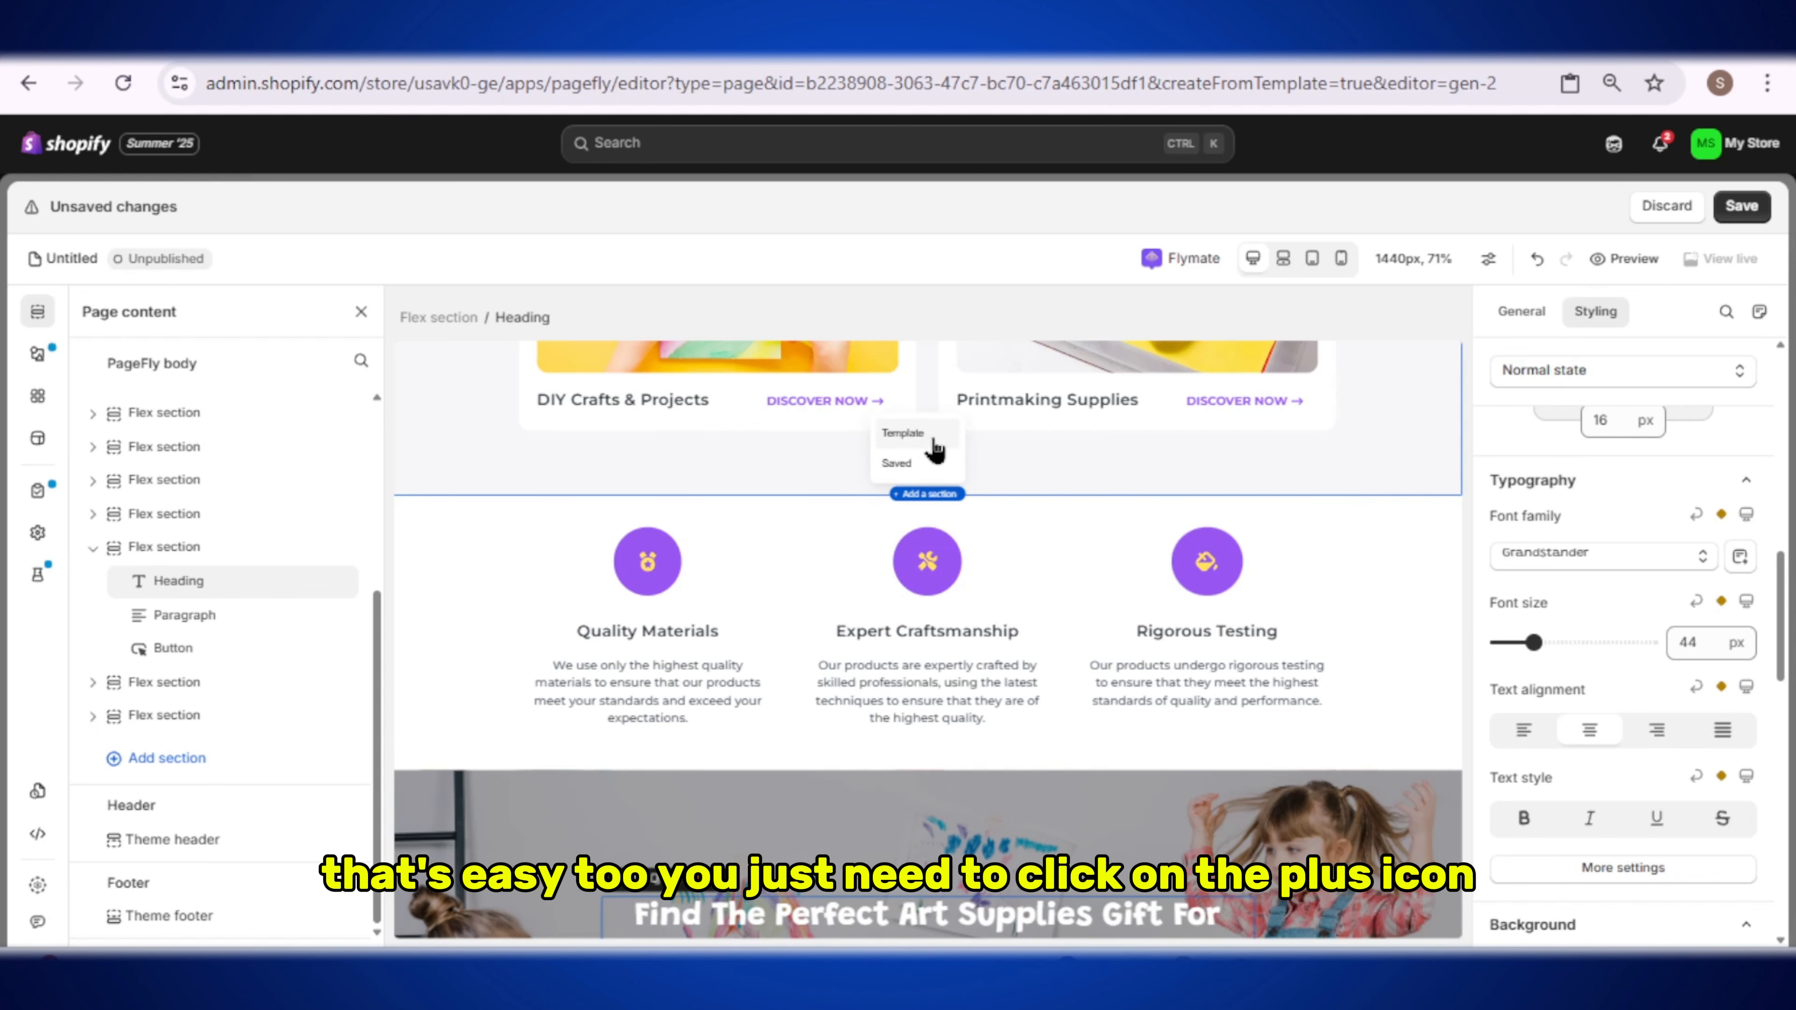
click(935, 449)
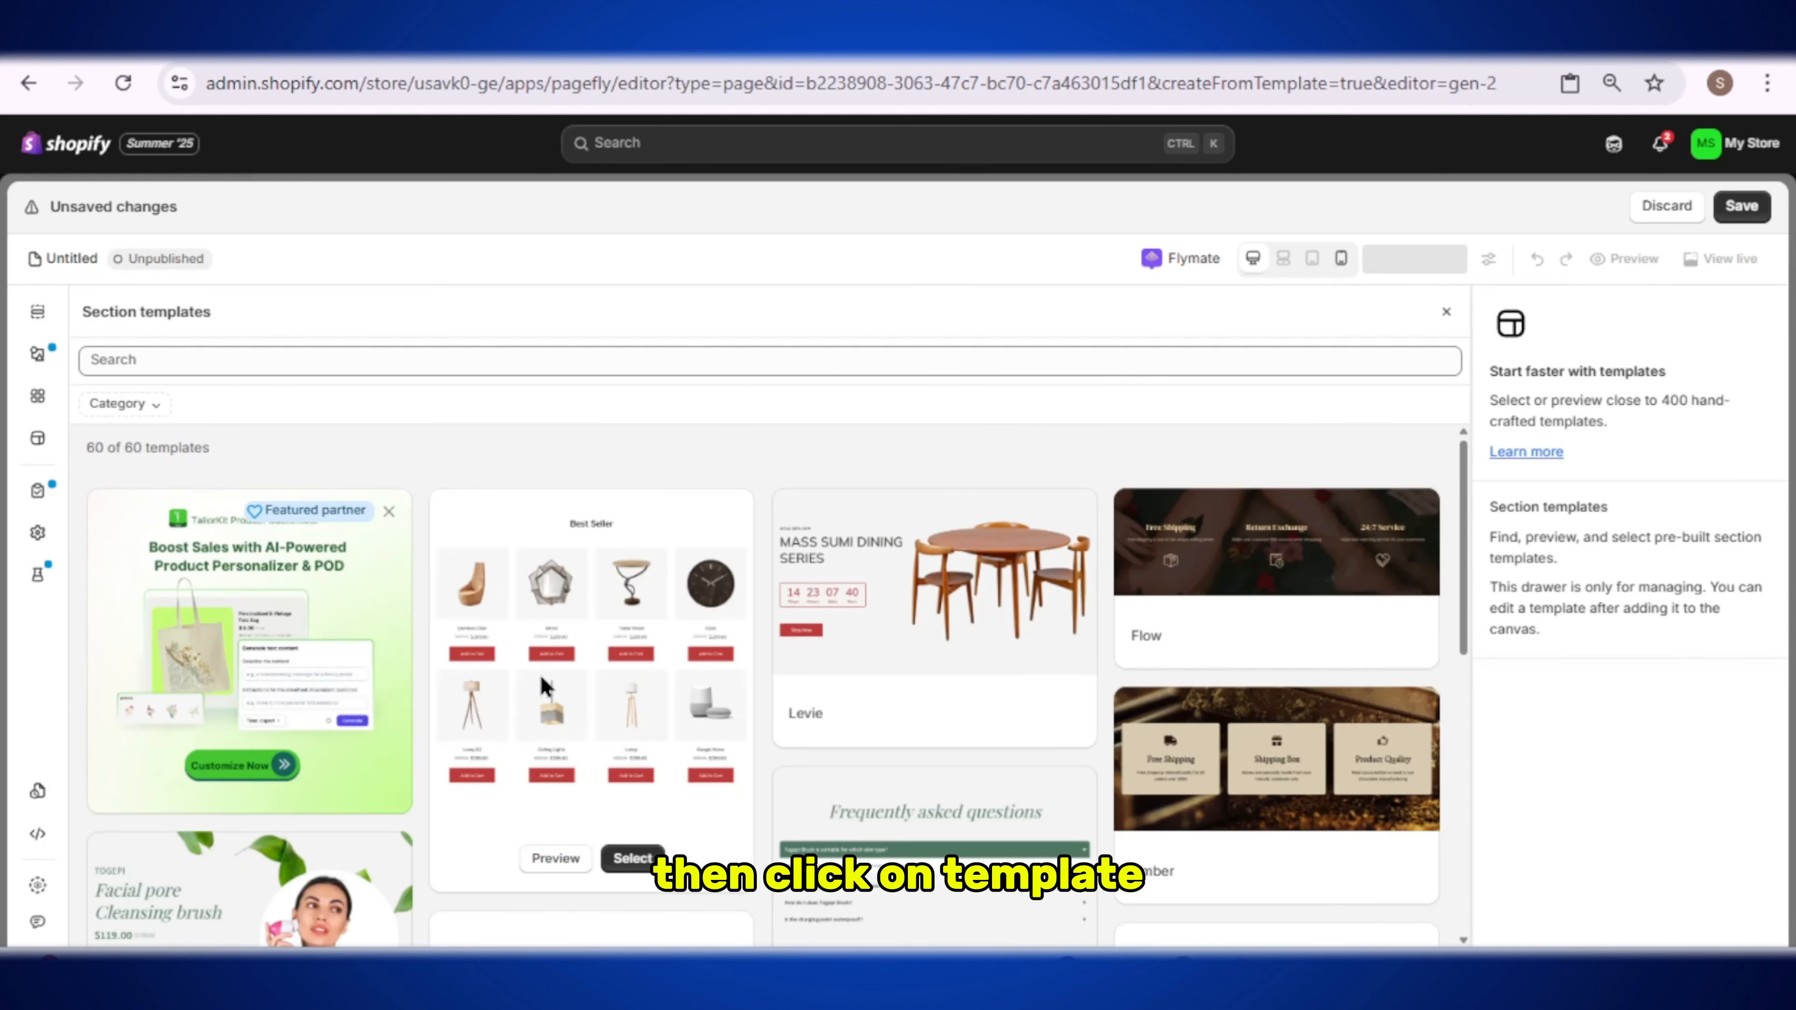
scroll(707, 665, down, 5)
scroll(736, 671, up, 3)
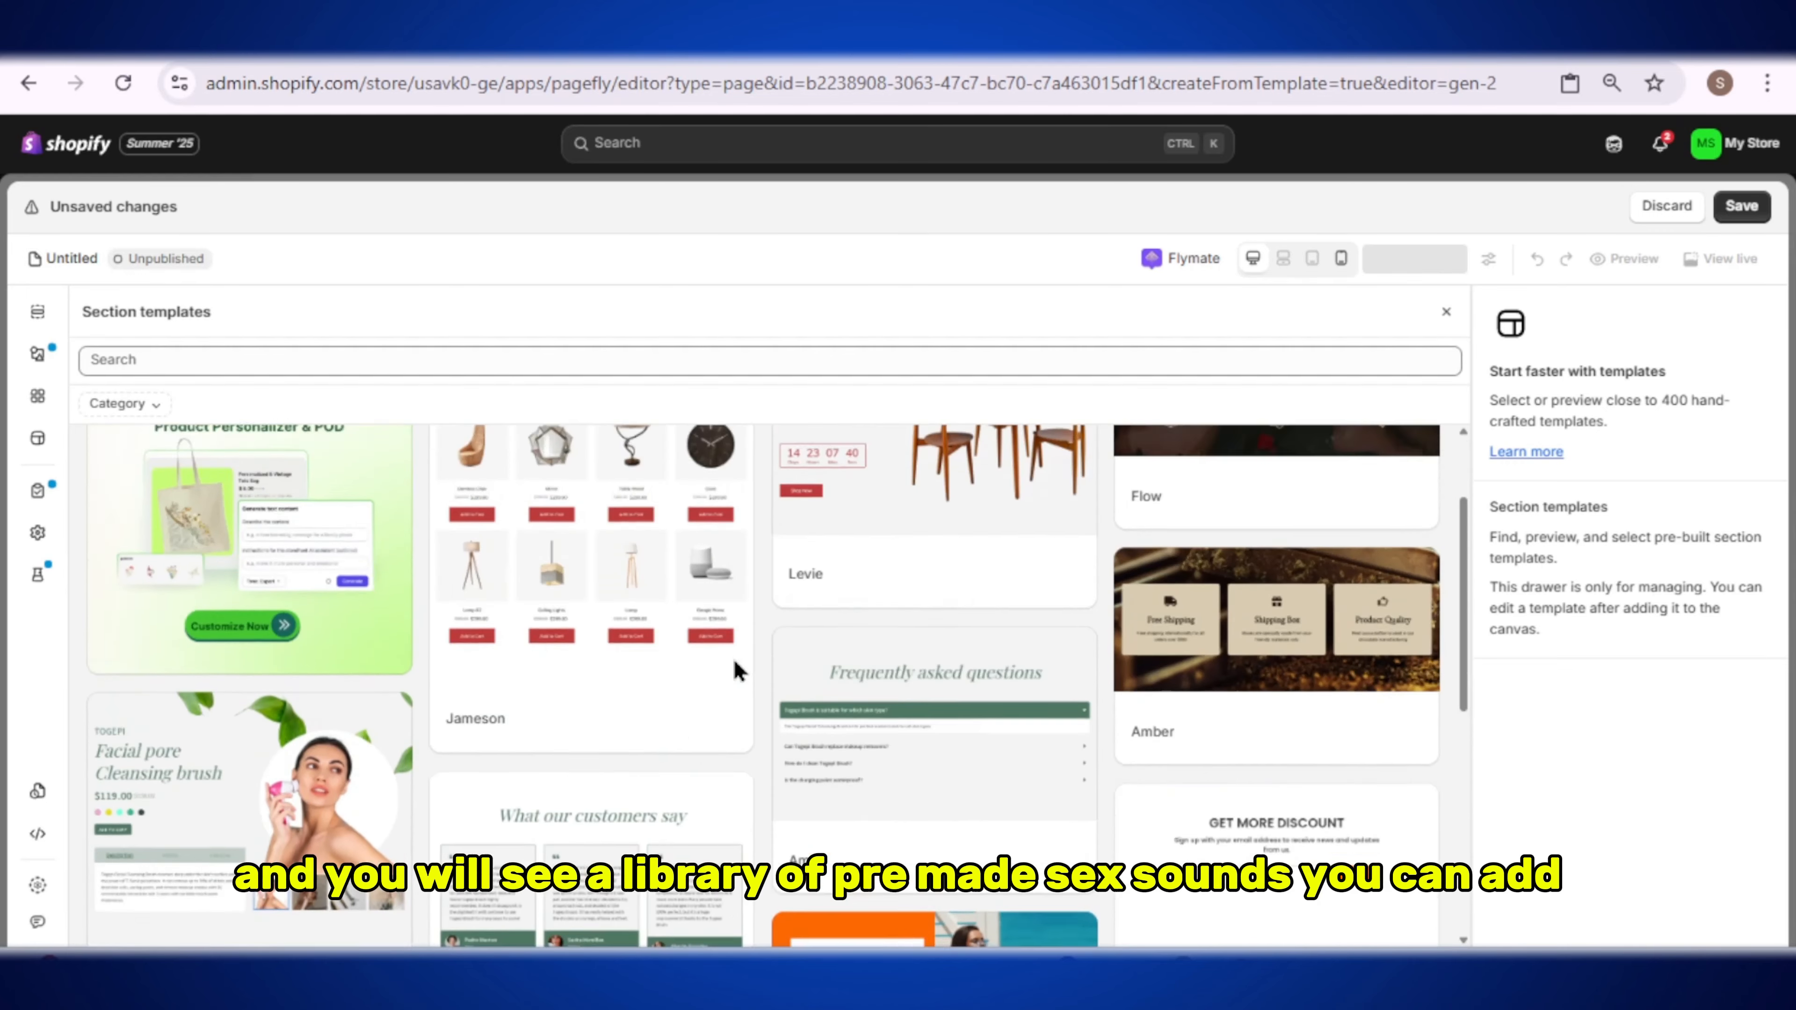
scroll(735, 666, up, 2)
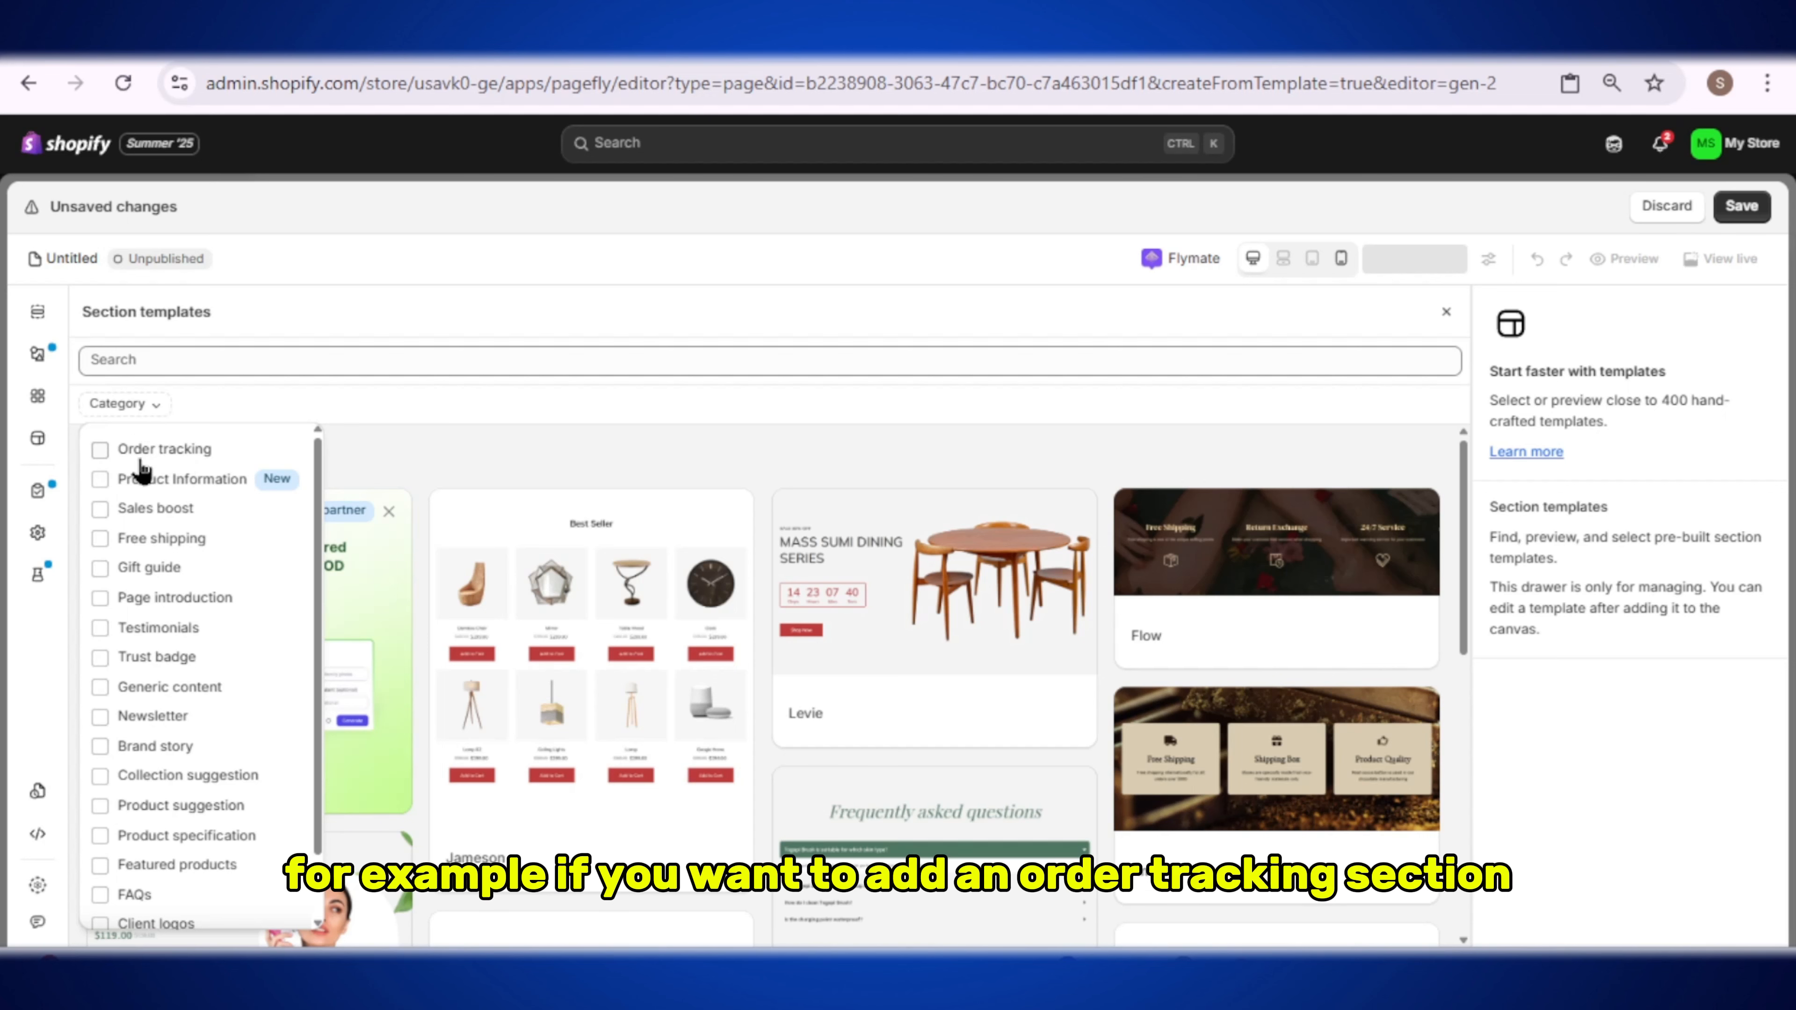
Step: Filter the section templates by the Order tracking, Trust badge and Newsletter categories in turn
click(122, 457)
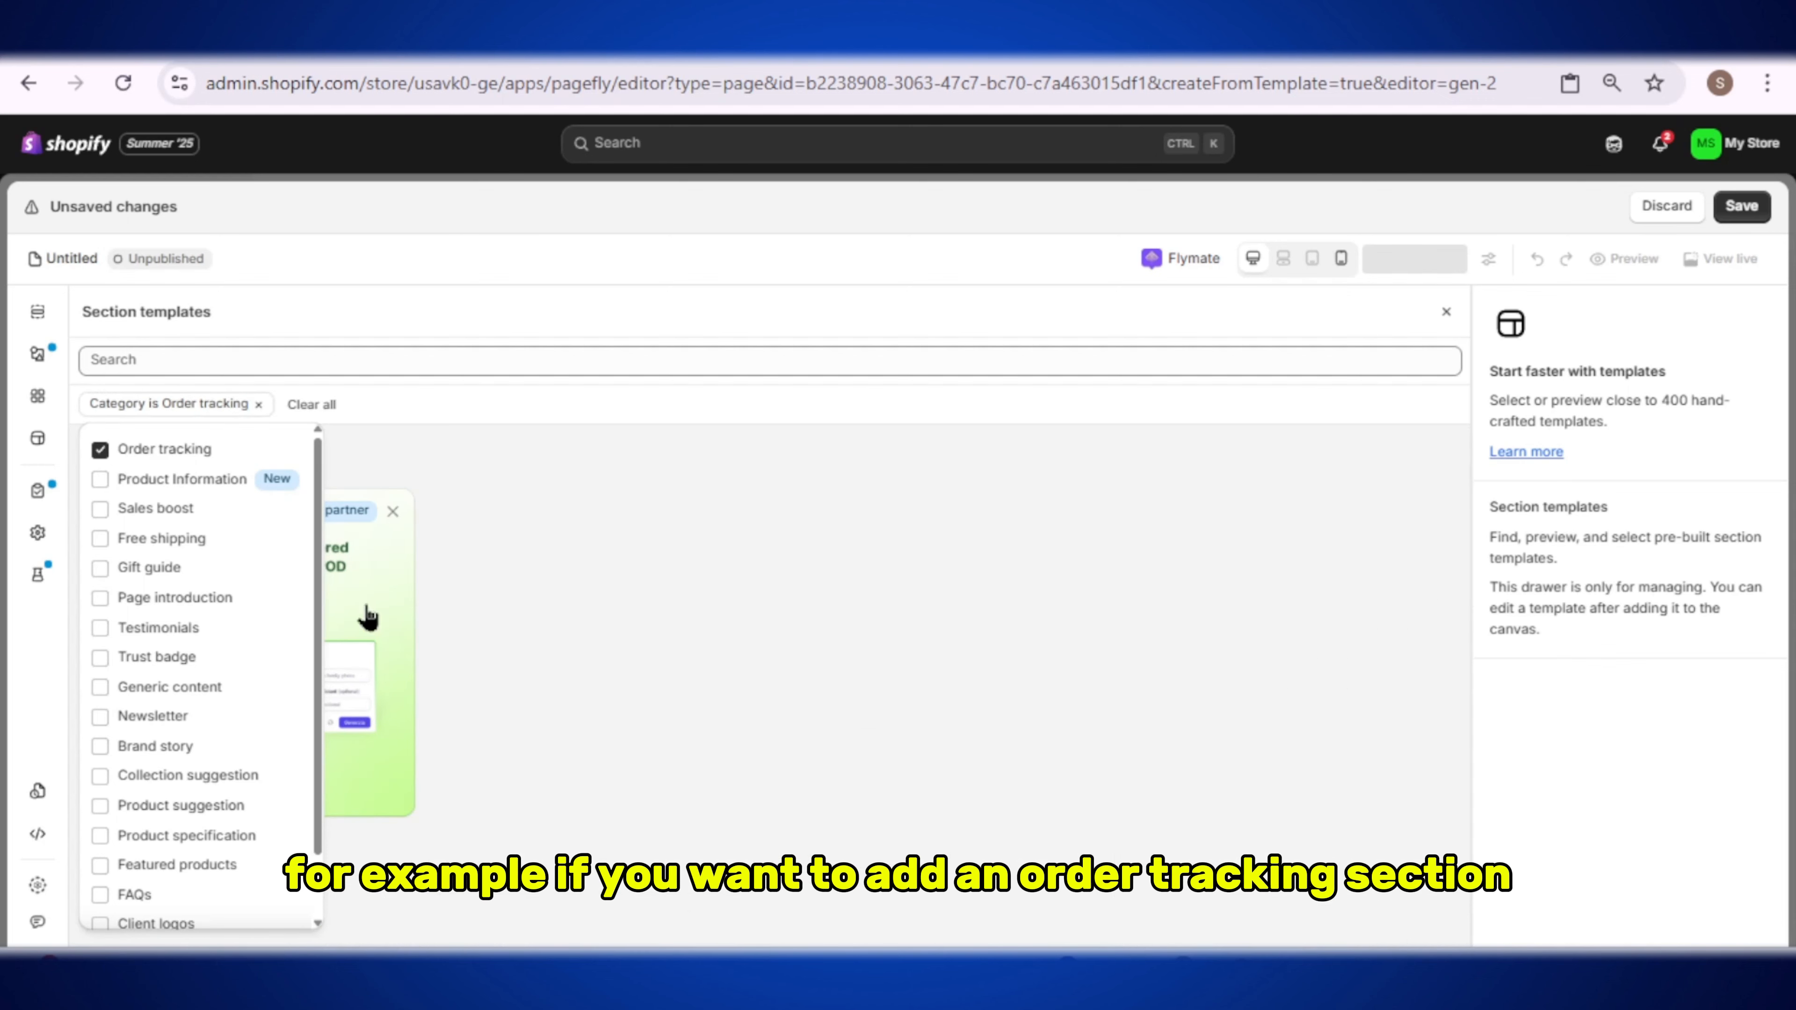
click(200, 457)
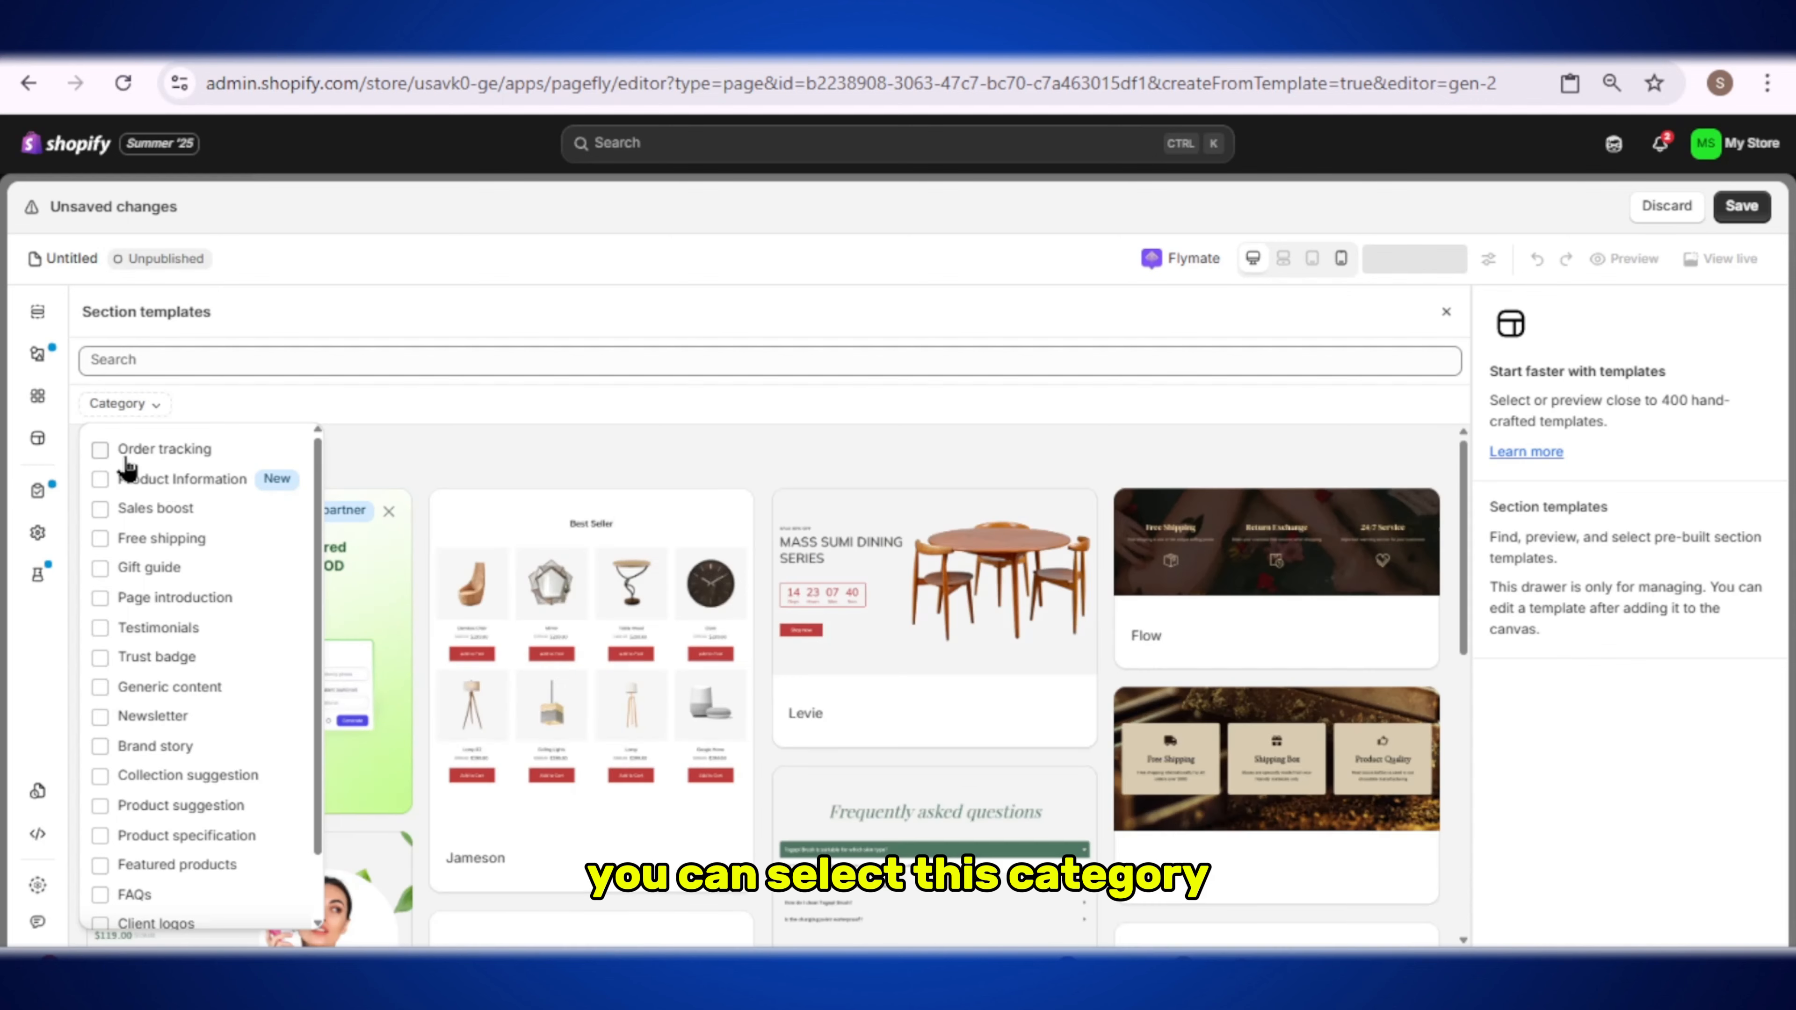
click(101, 658)
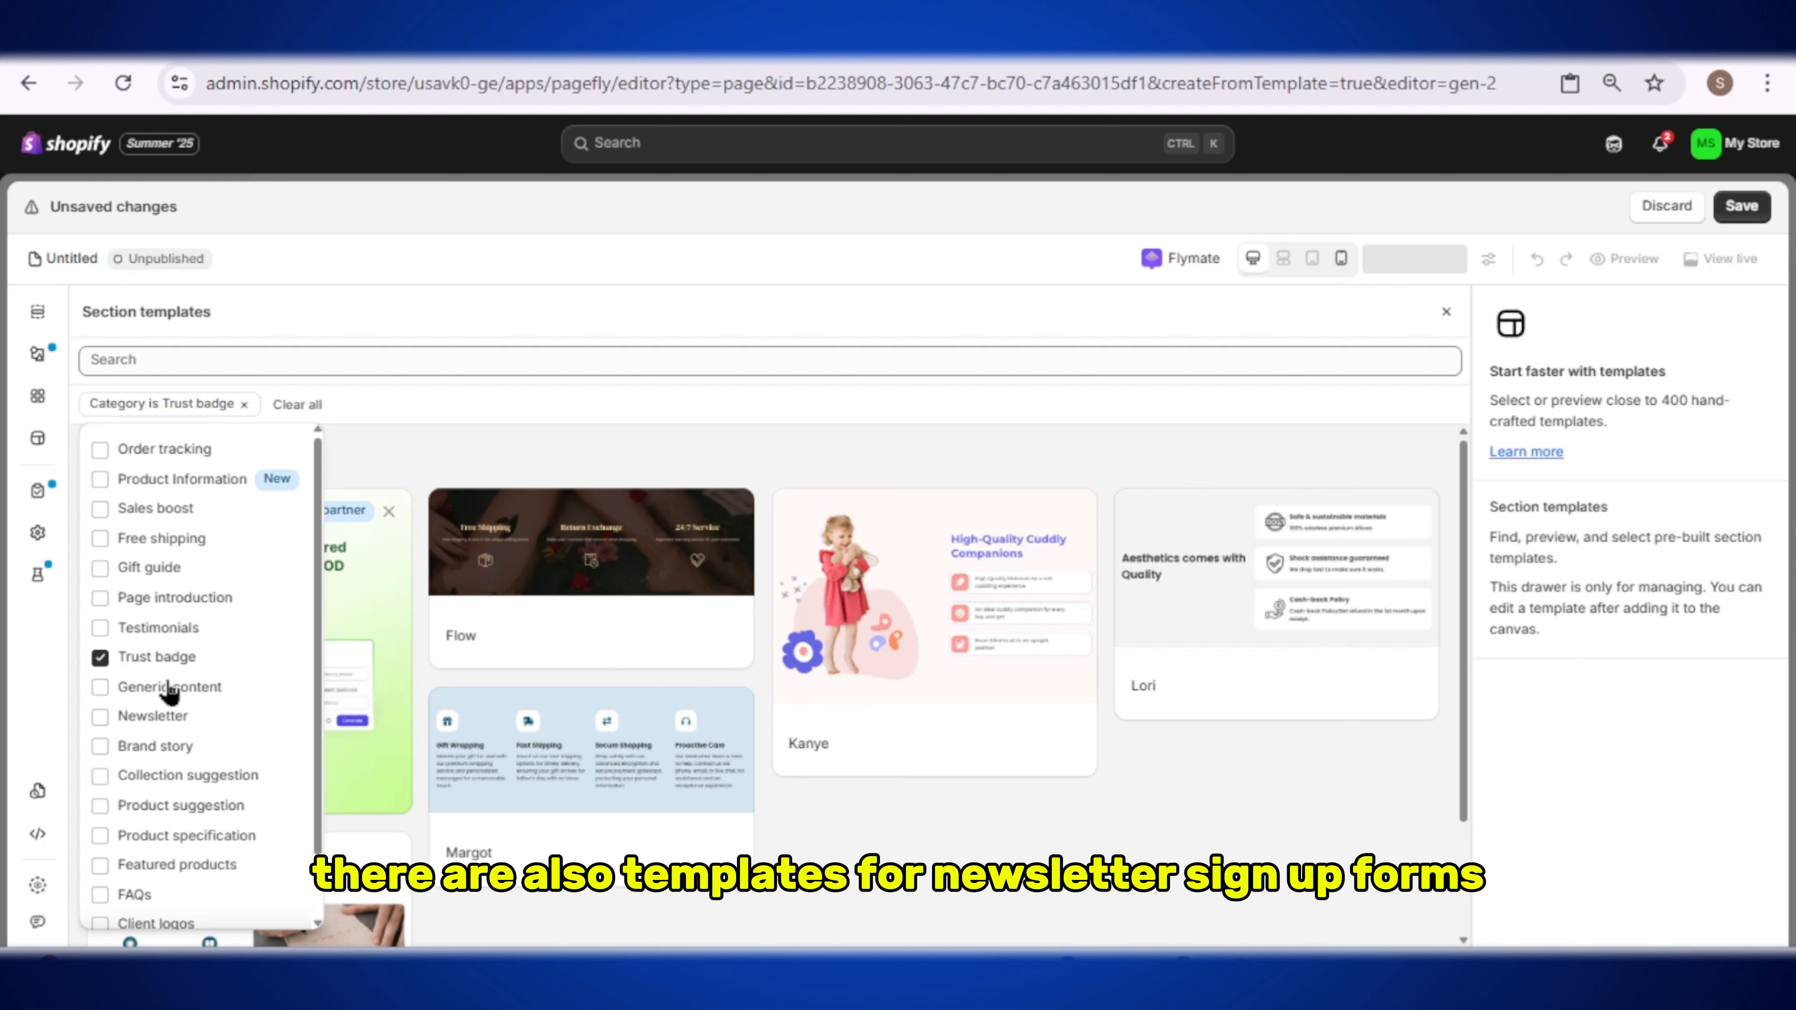
click(134, 716)
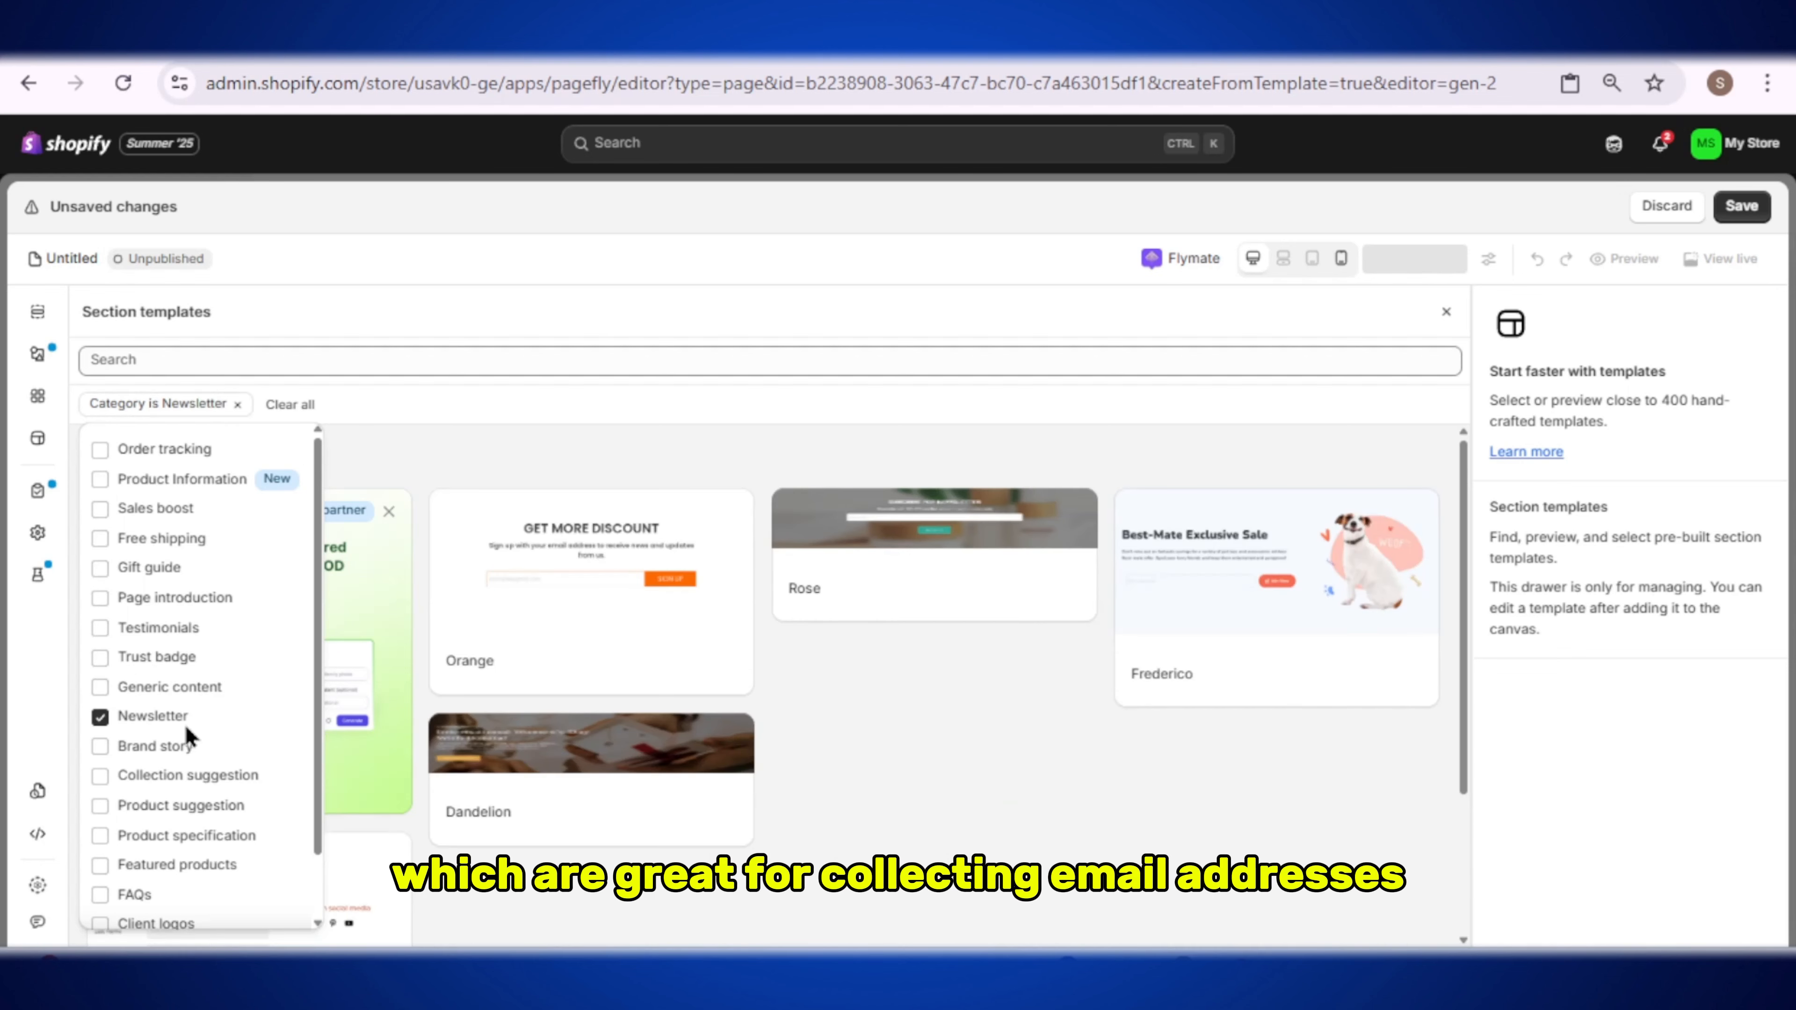
Step: Replace the Newsletter filter on the section templates with the FAQs and Client logos categories and view the matches
click(99, 718)
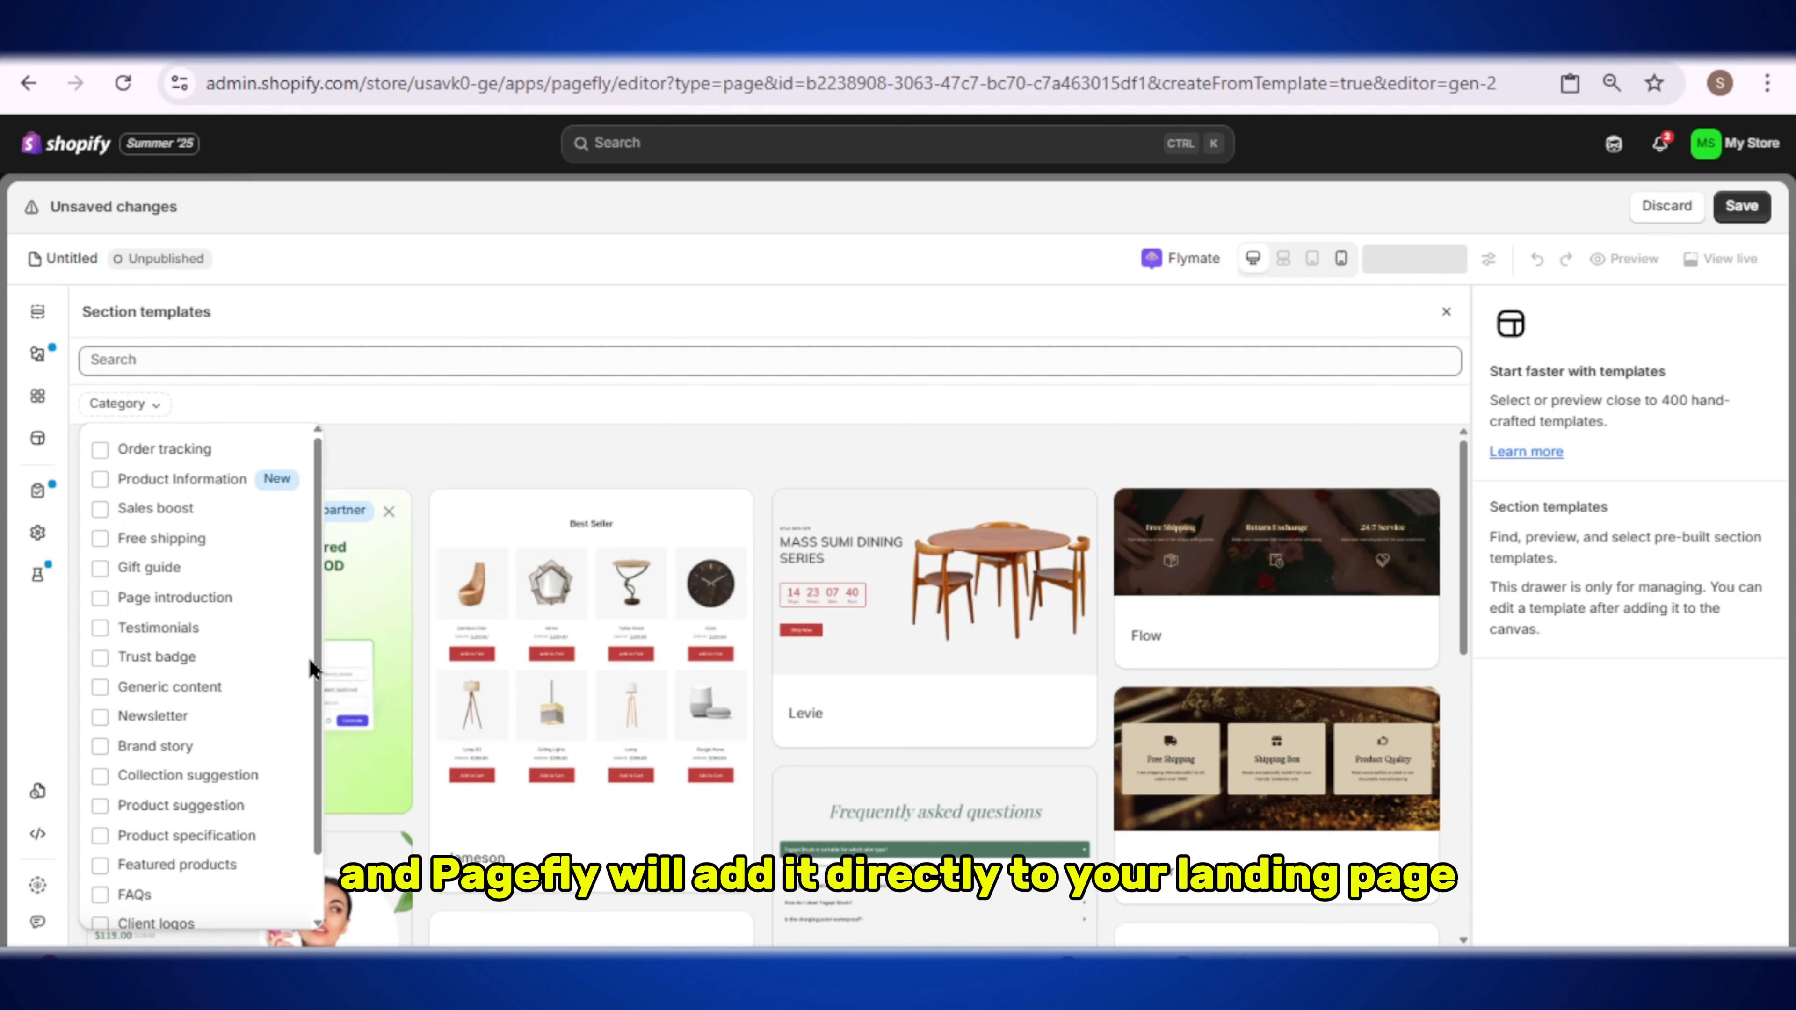
drag(317, 659, 301, 802)
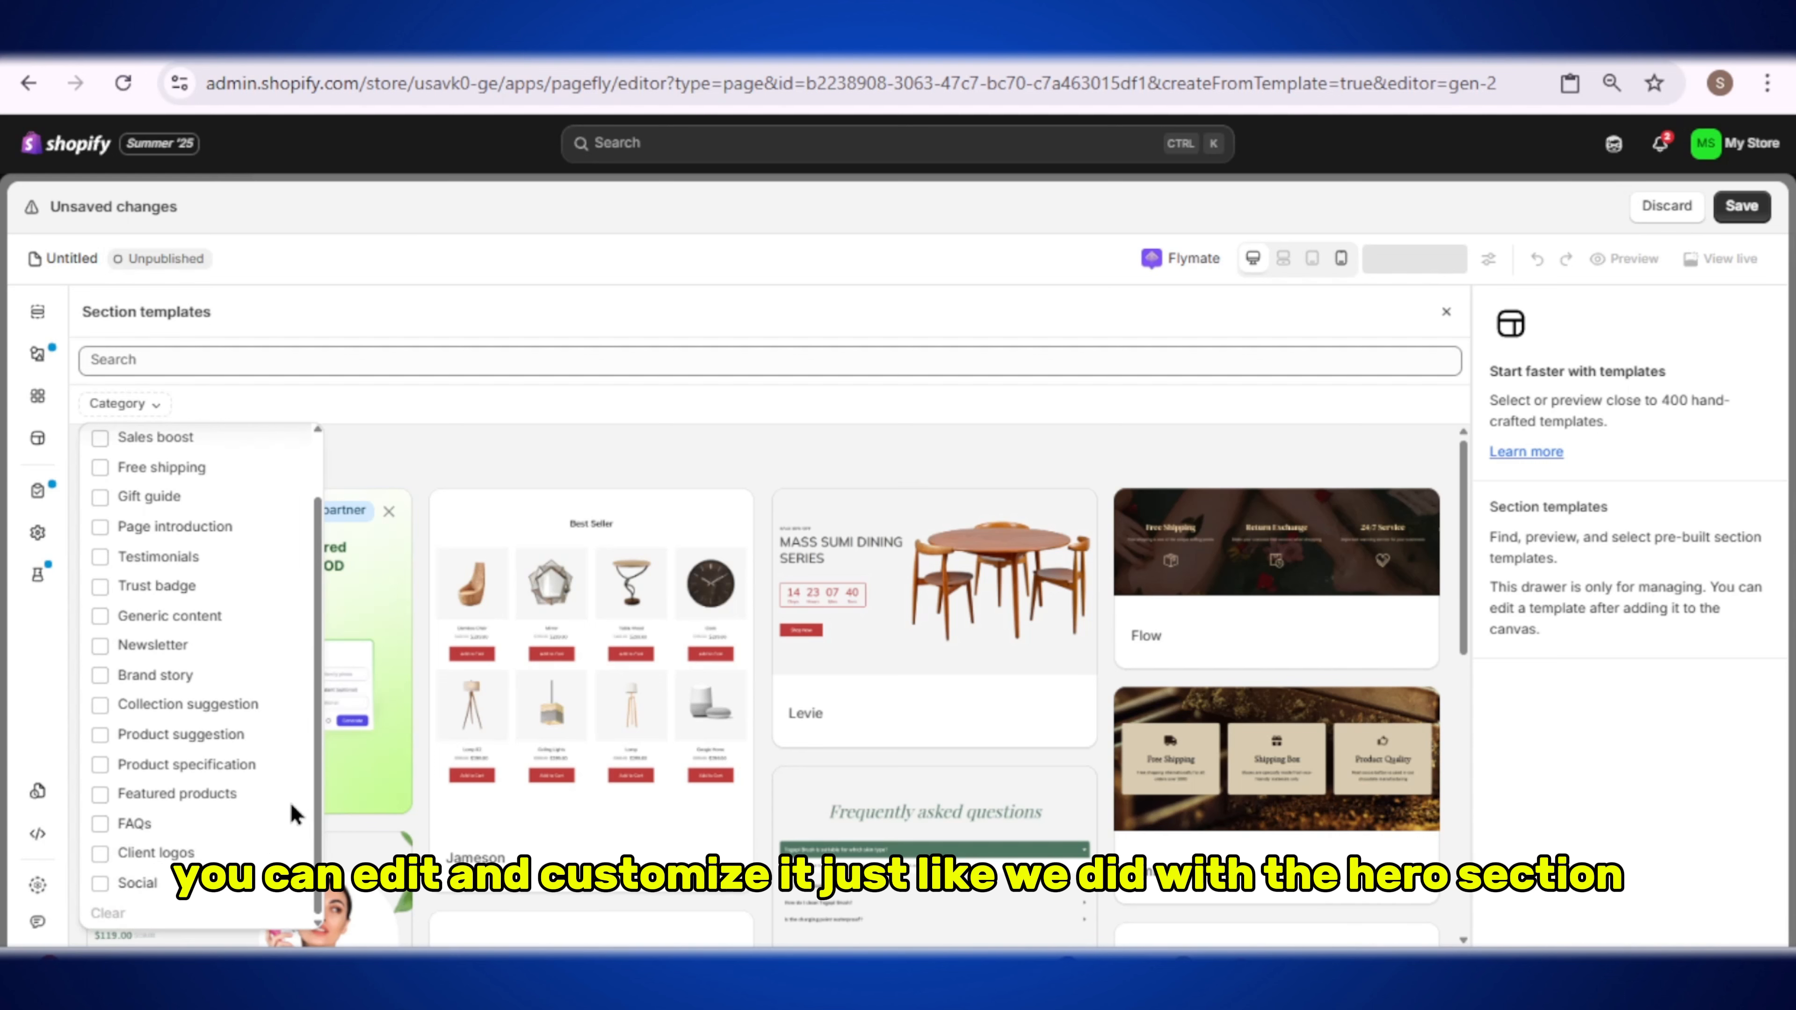
click(101, 853)
click(100, 825)
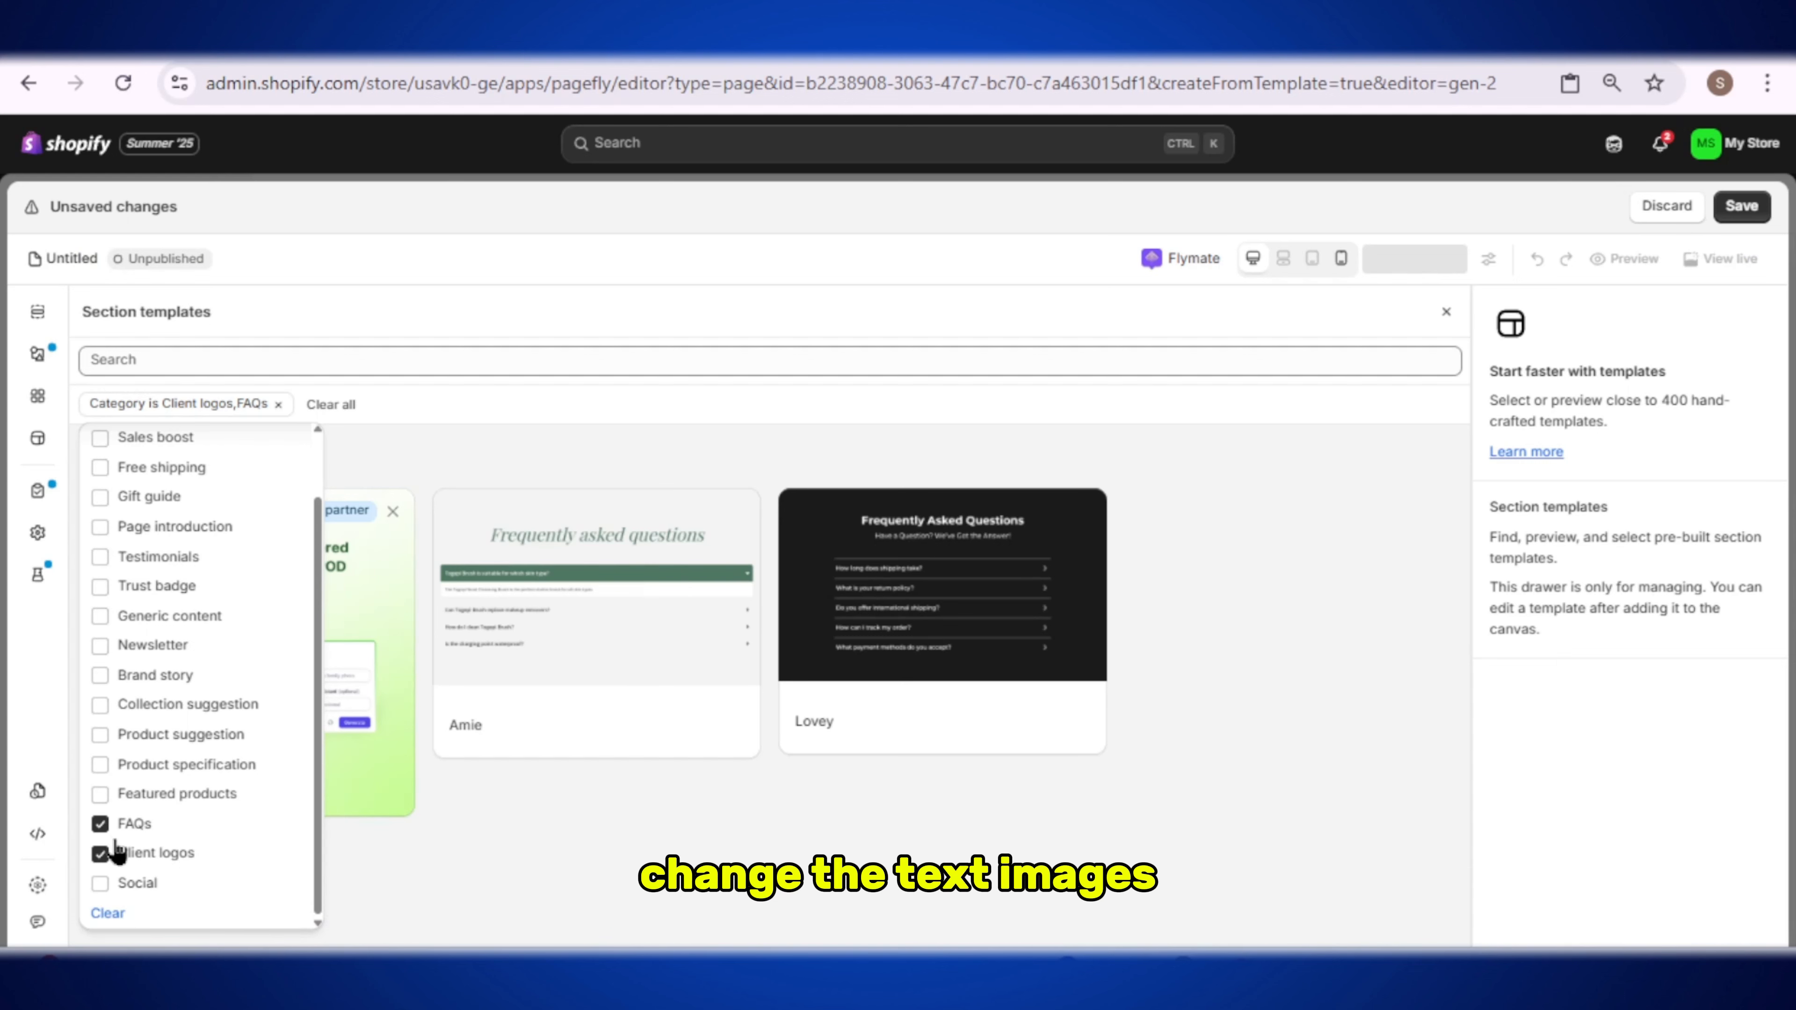
click(587, 853)
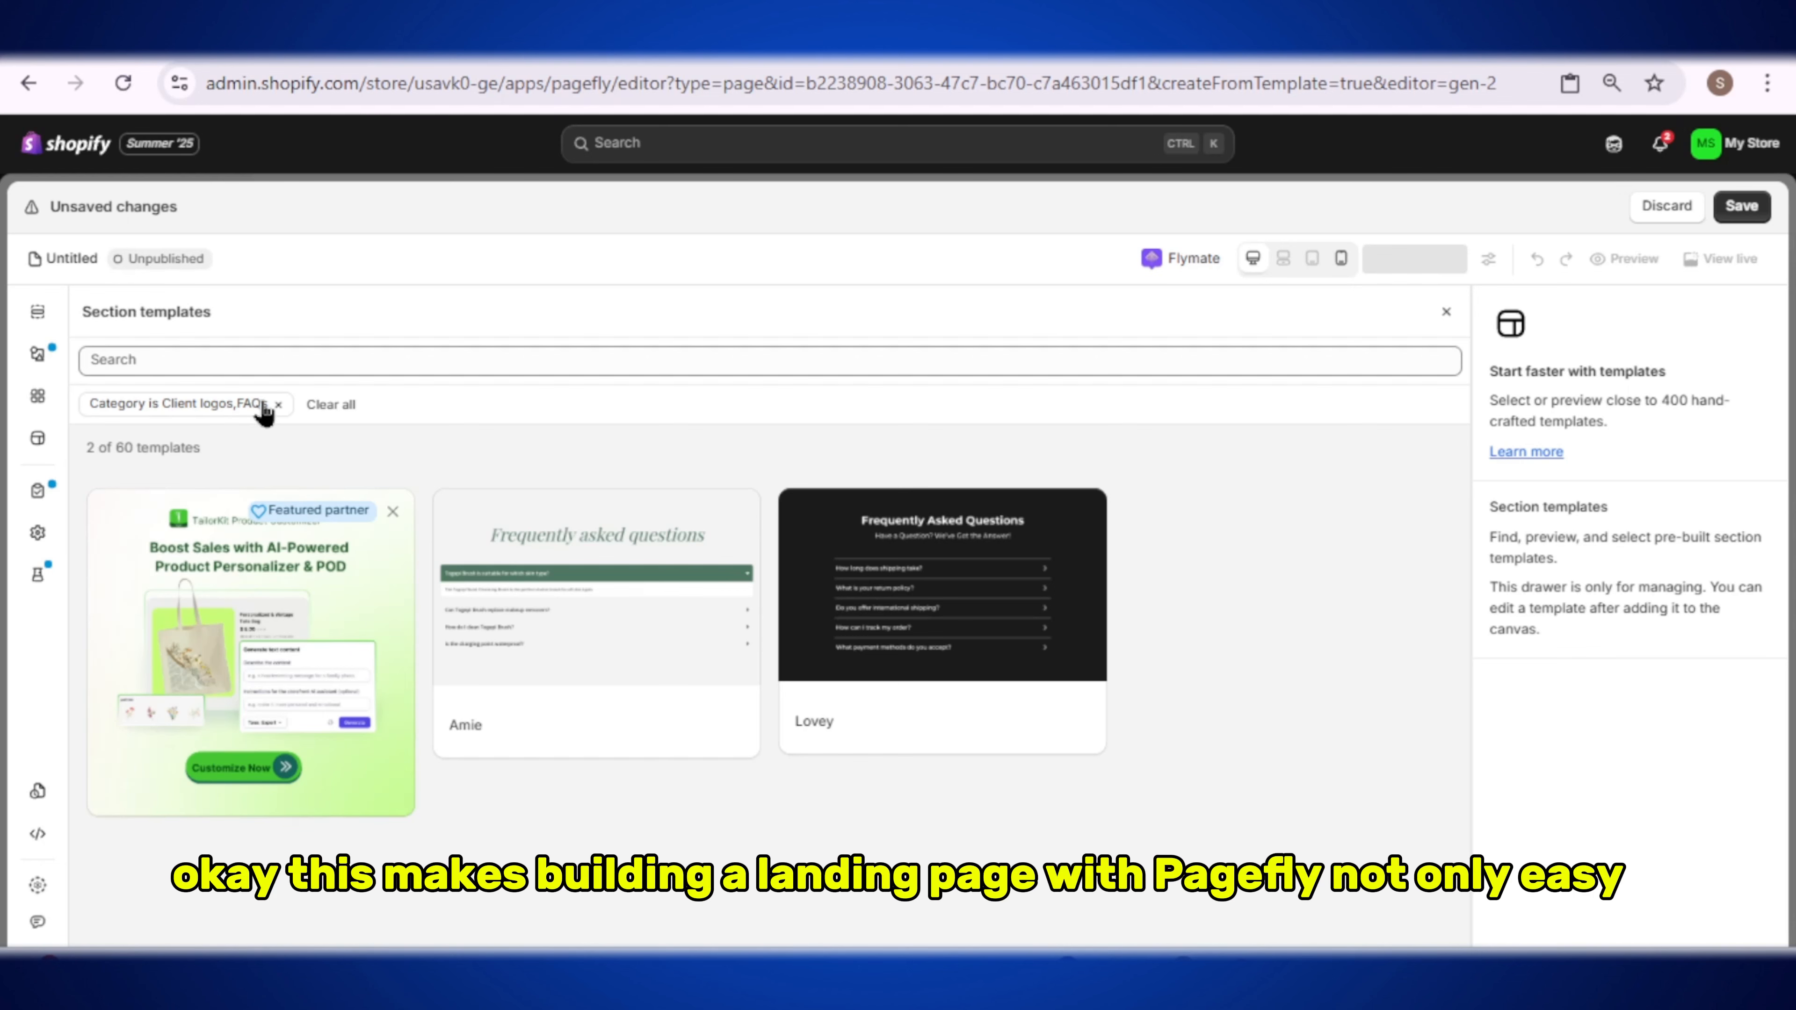
Step: Clear the Client logos and FAQs filter and return to the full list of section templates
click(279, 404)
click(156, 404)
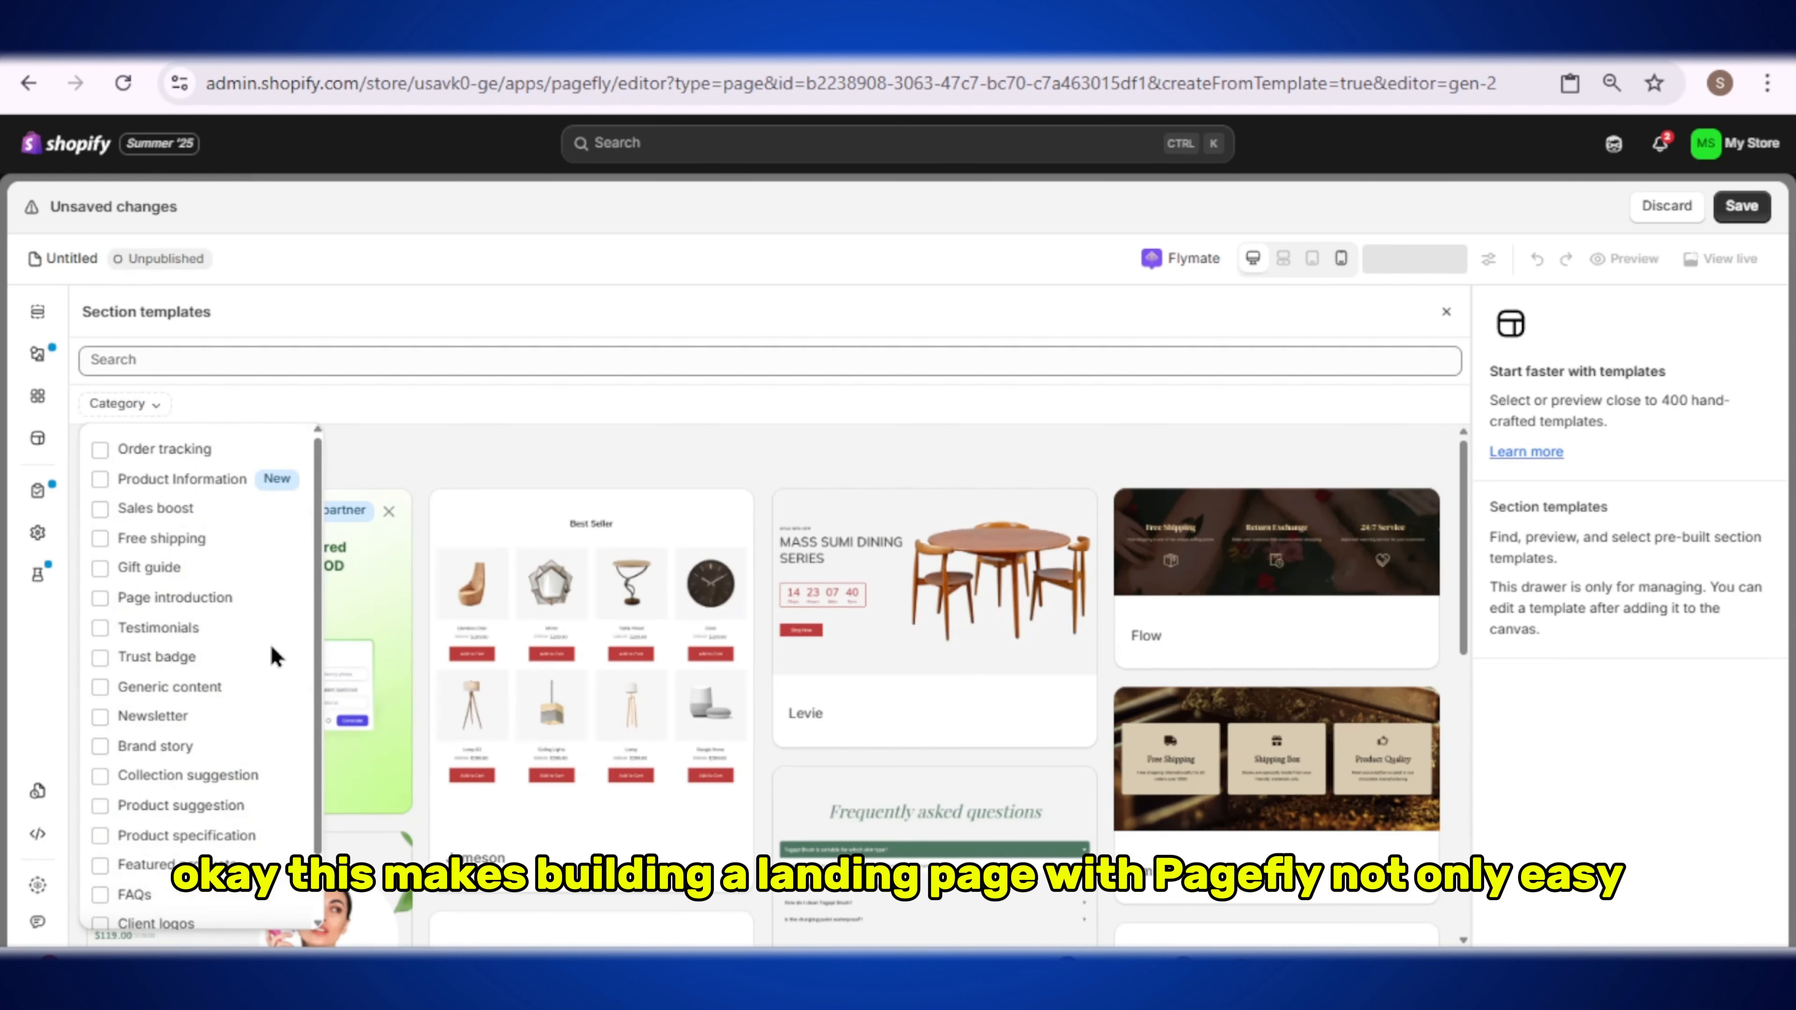
click(531, 459)
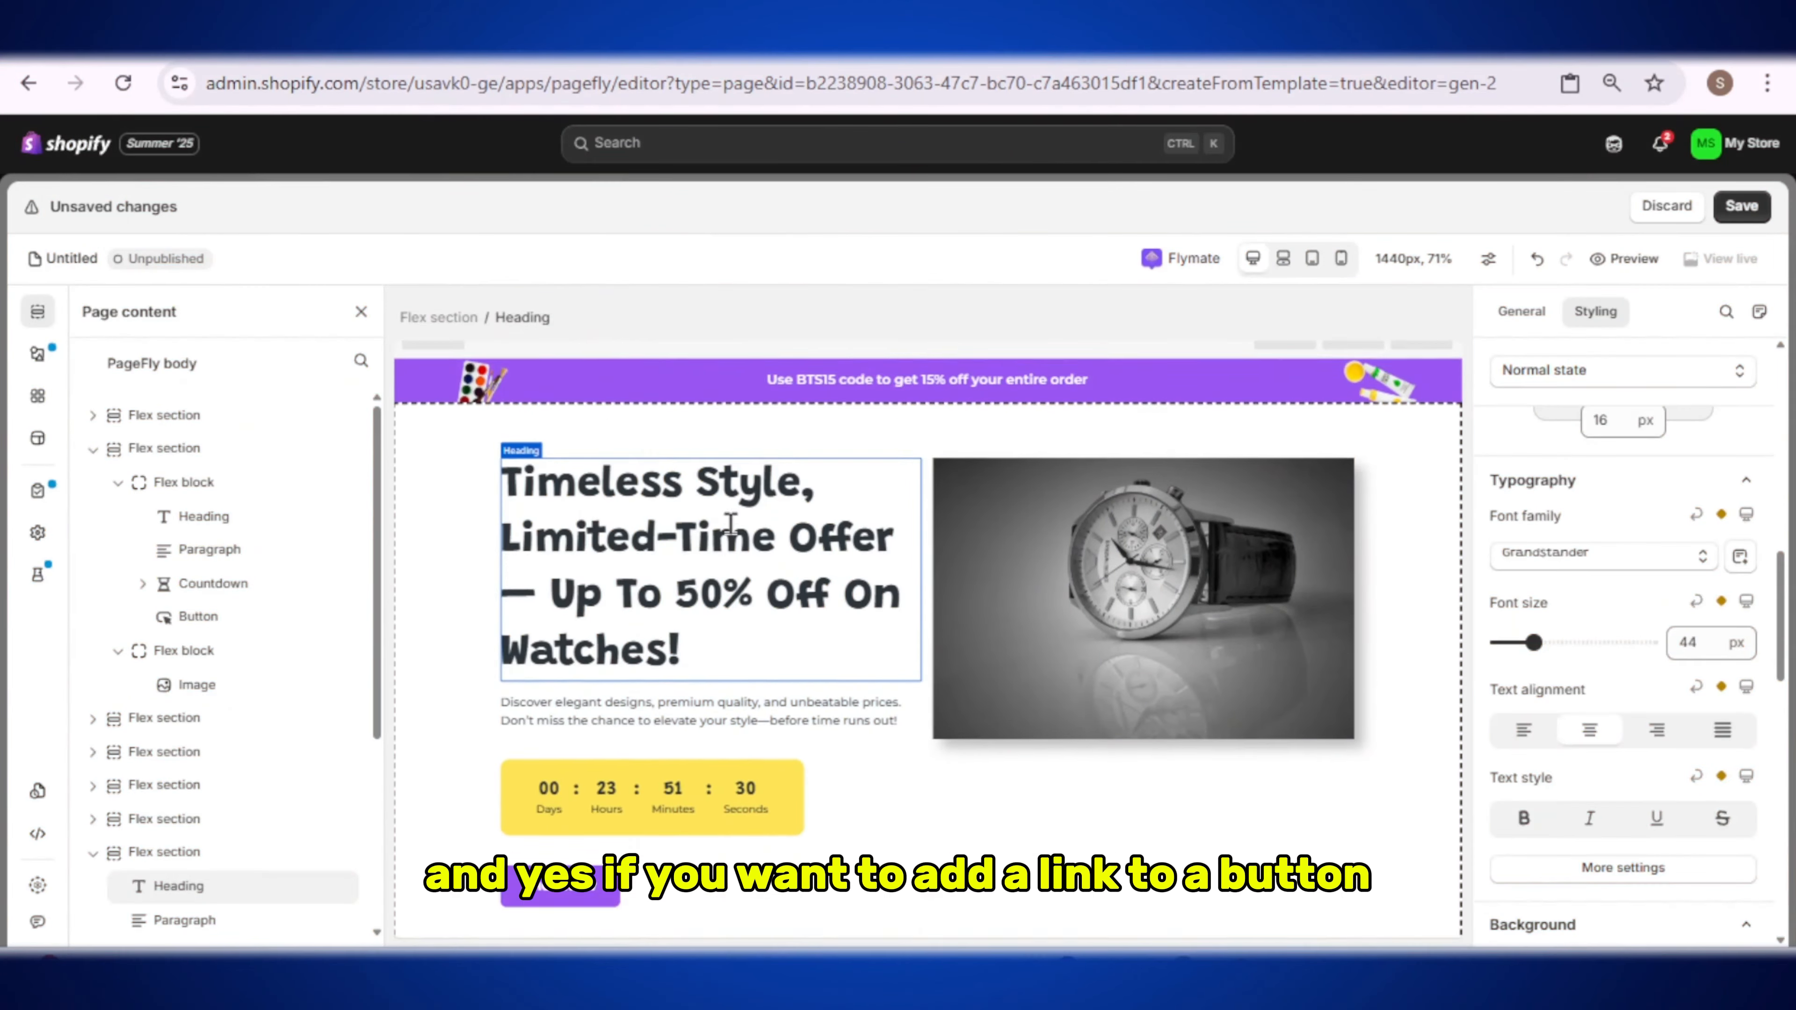
Step: Select the hero section's SHOP NOW button and open its click action choices in the general settings
scroll(714, 785, down, 2)
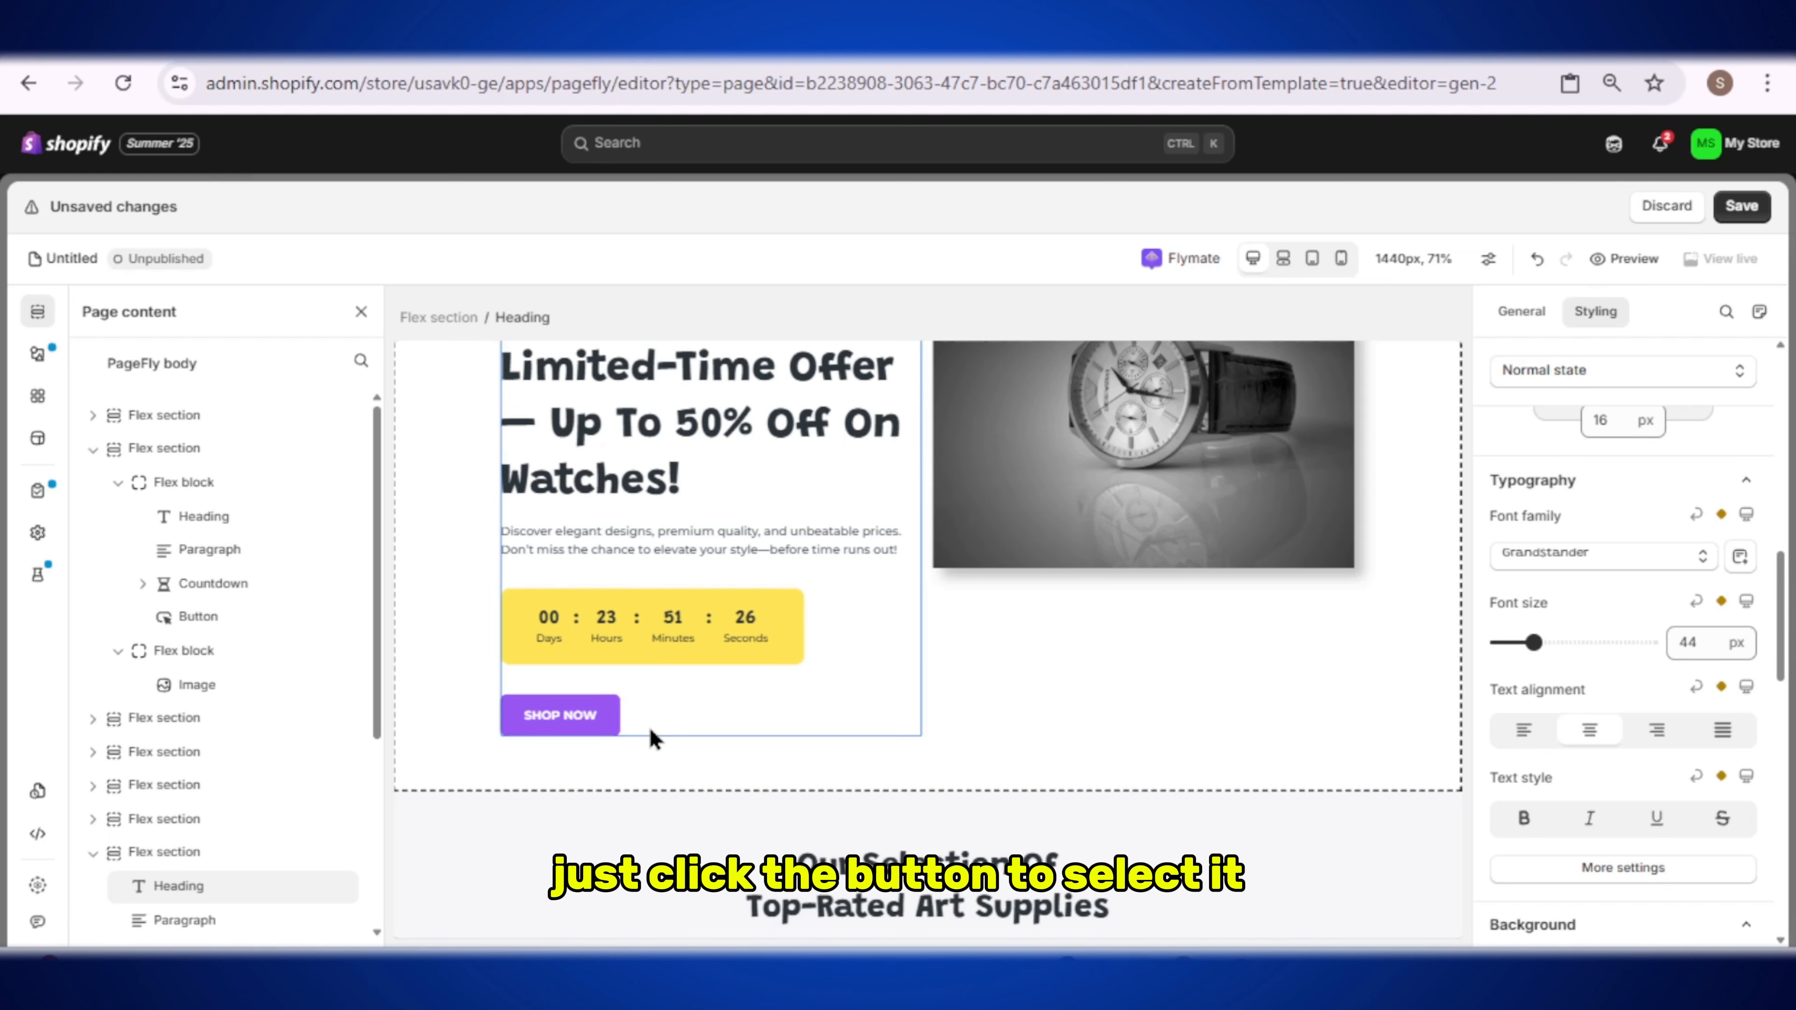
click(562, 717)
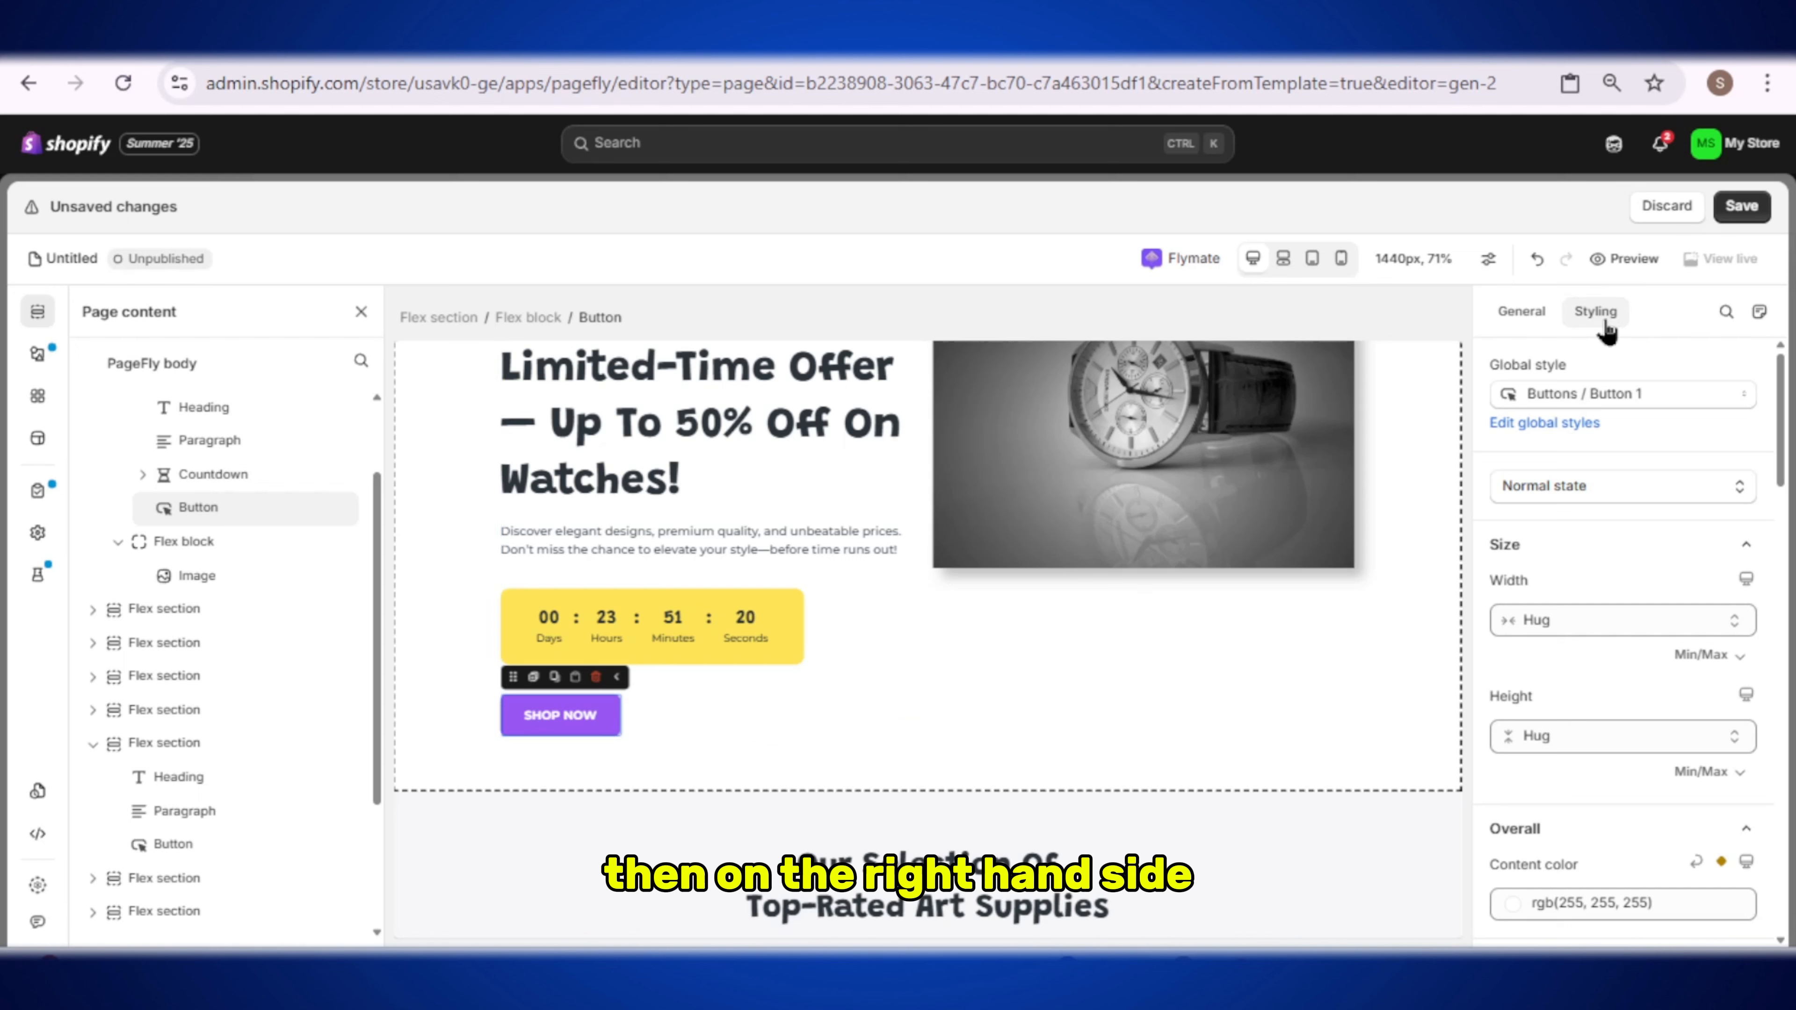
click(1524, 313)
scroll(1596, 445, down, 8)
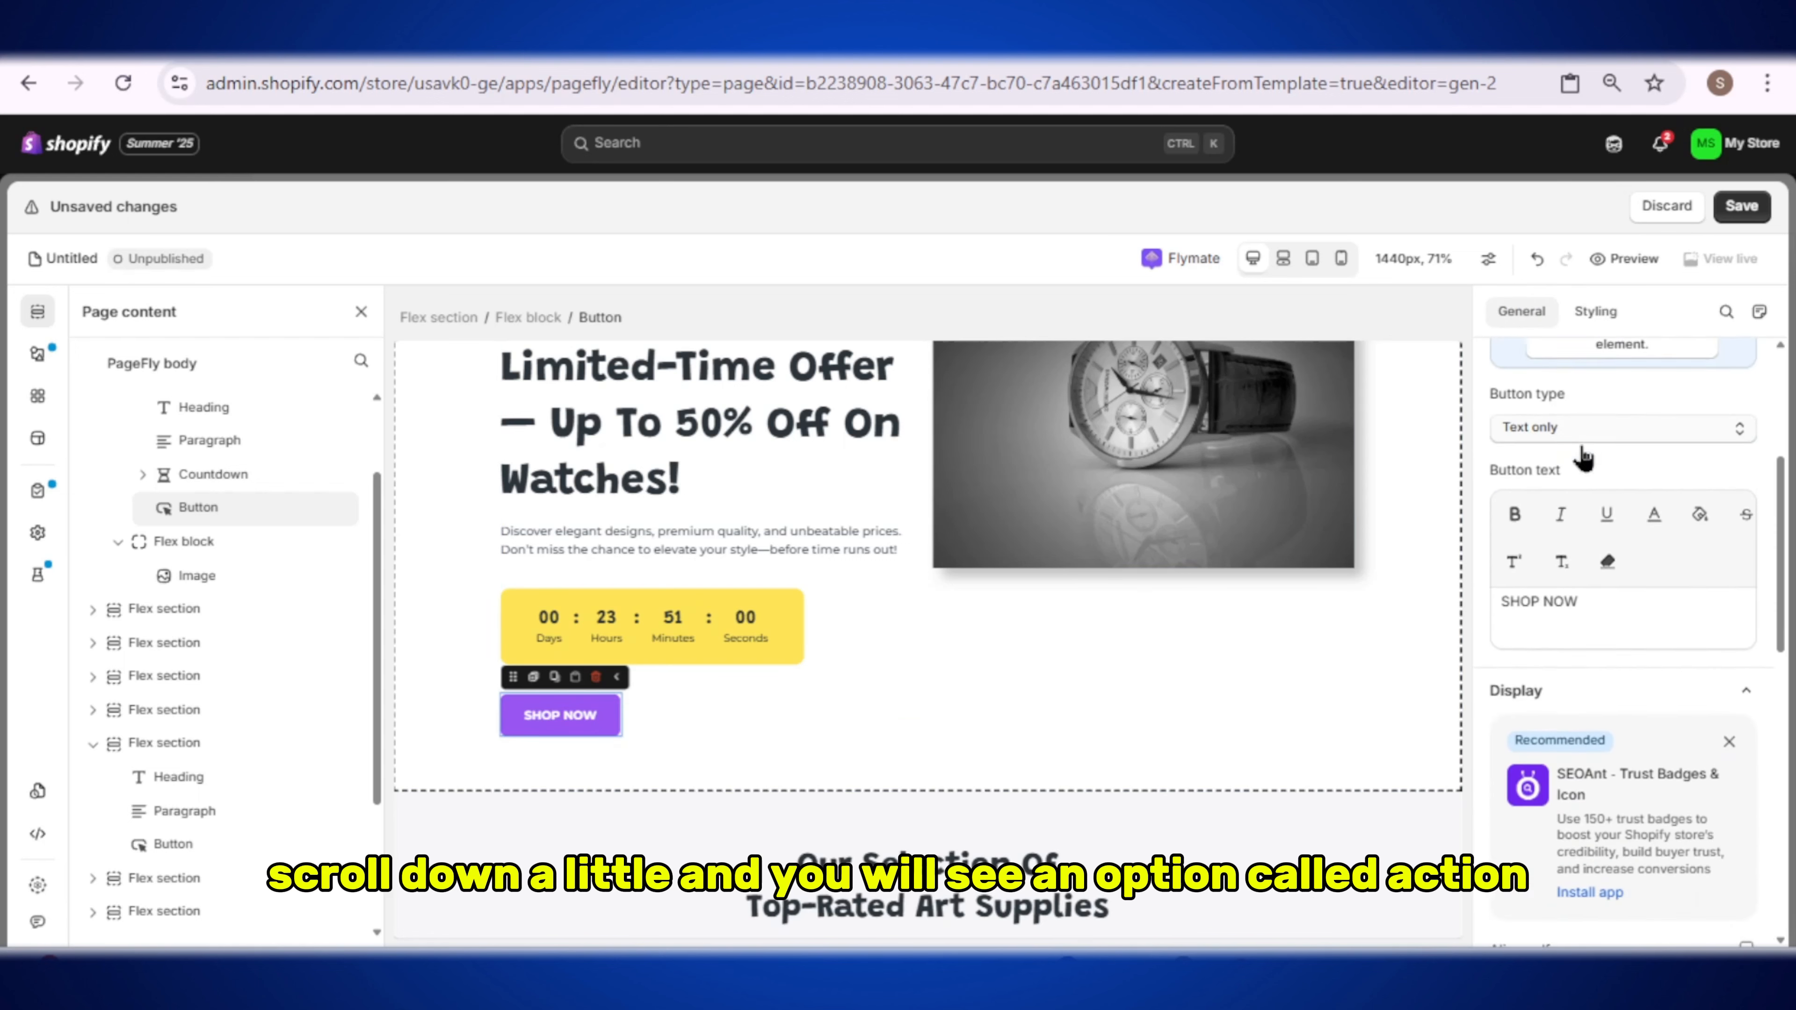
scroll(1581, 445, down, 2)
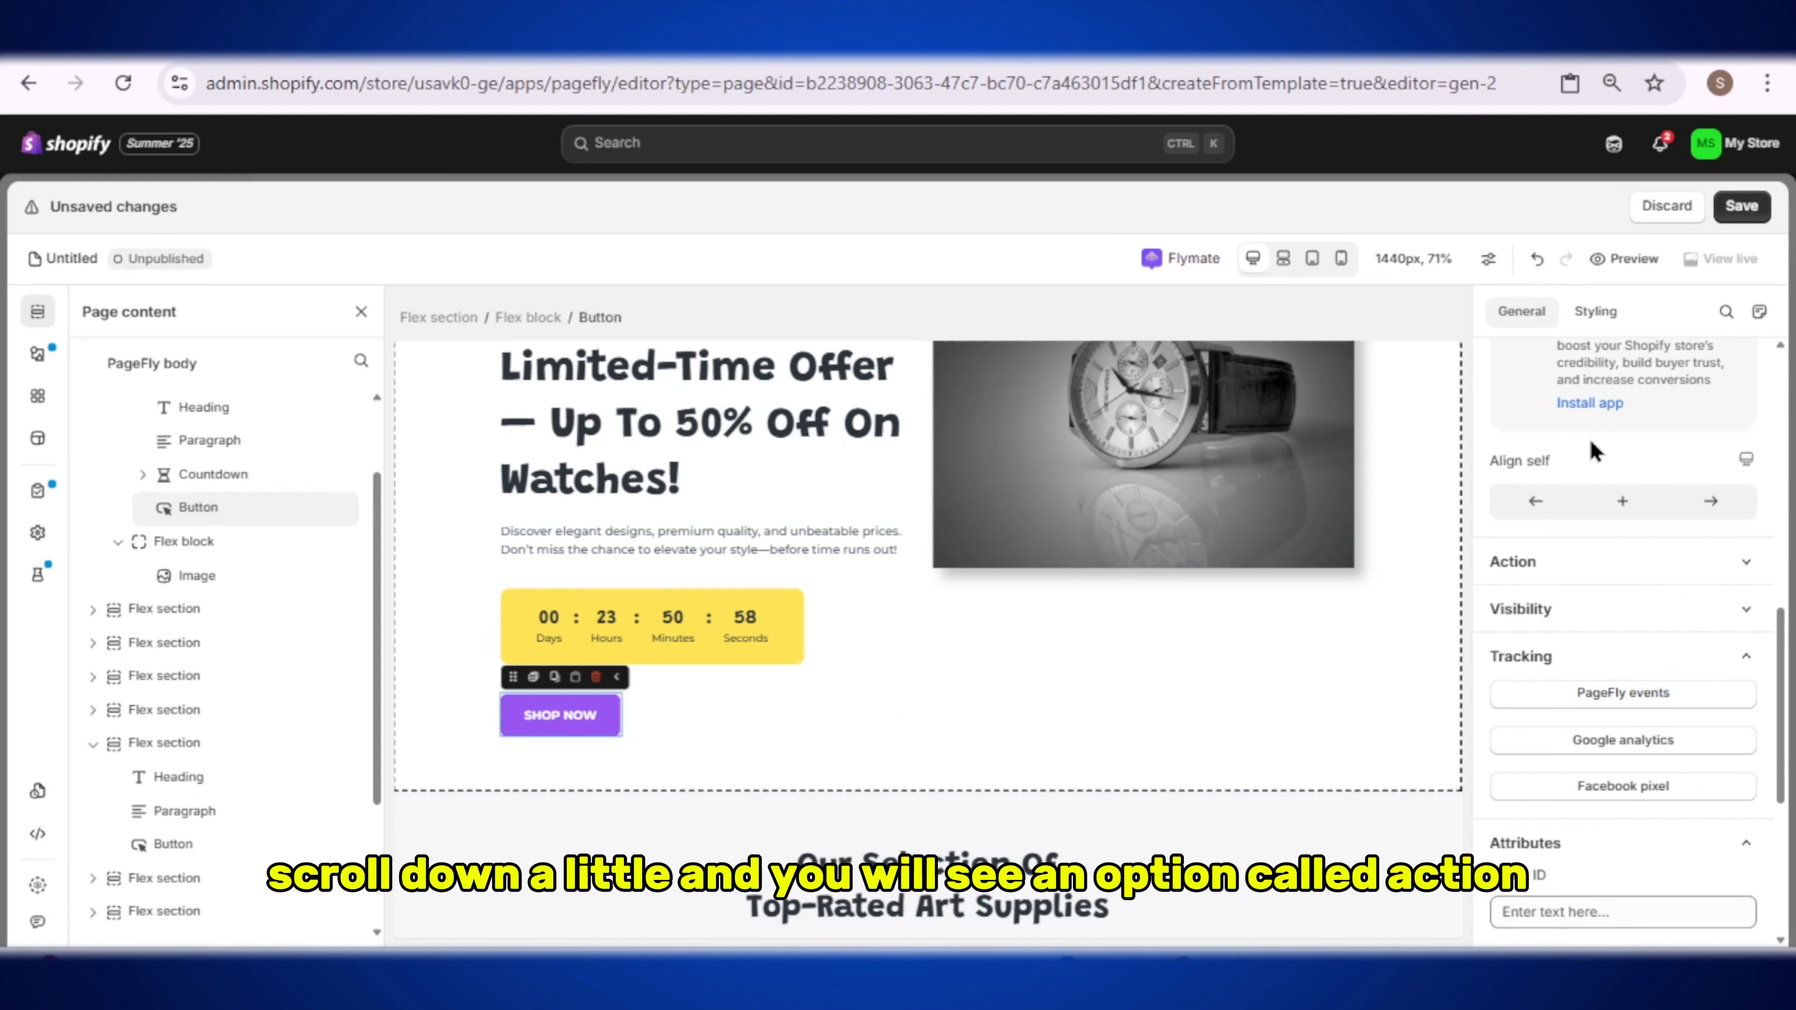
click(1708, 561)
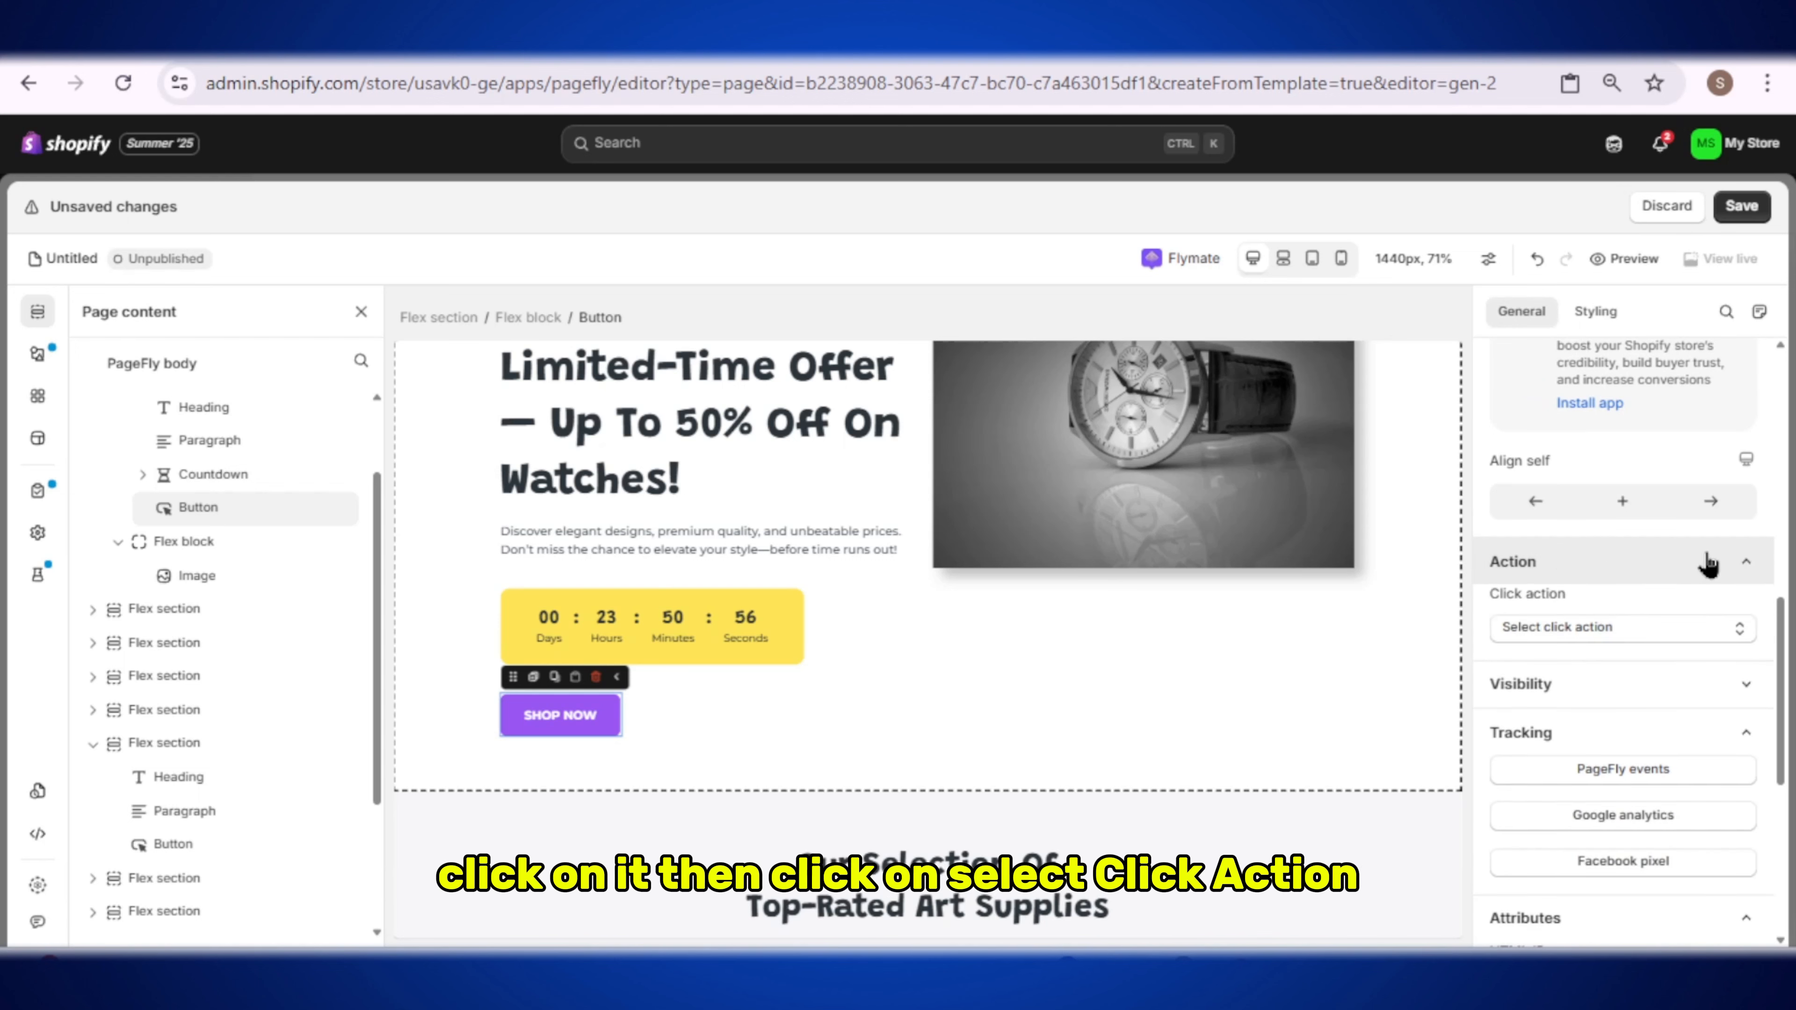
click(1678, 629)
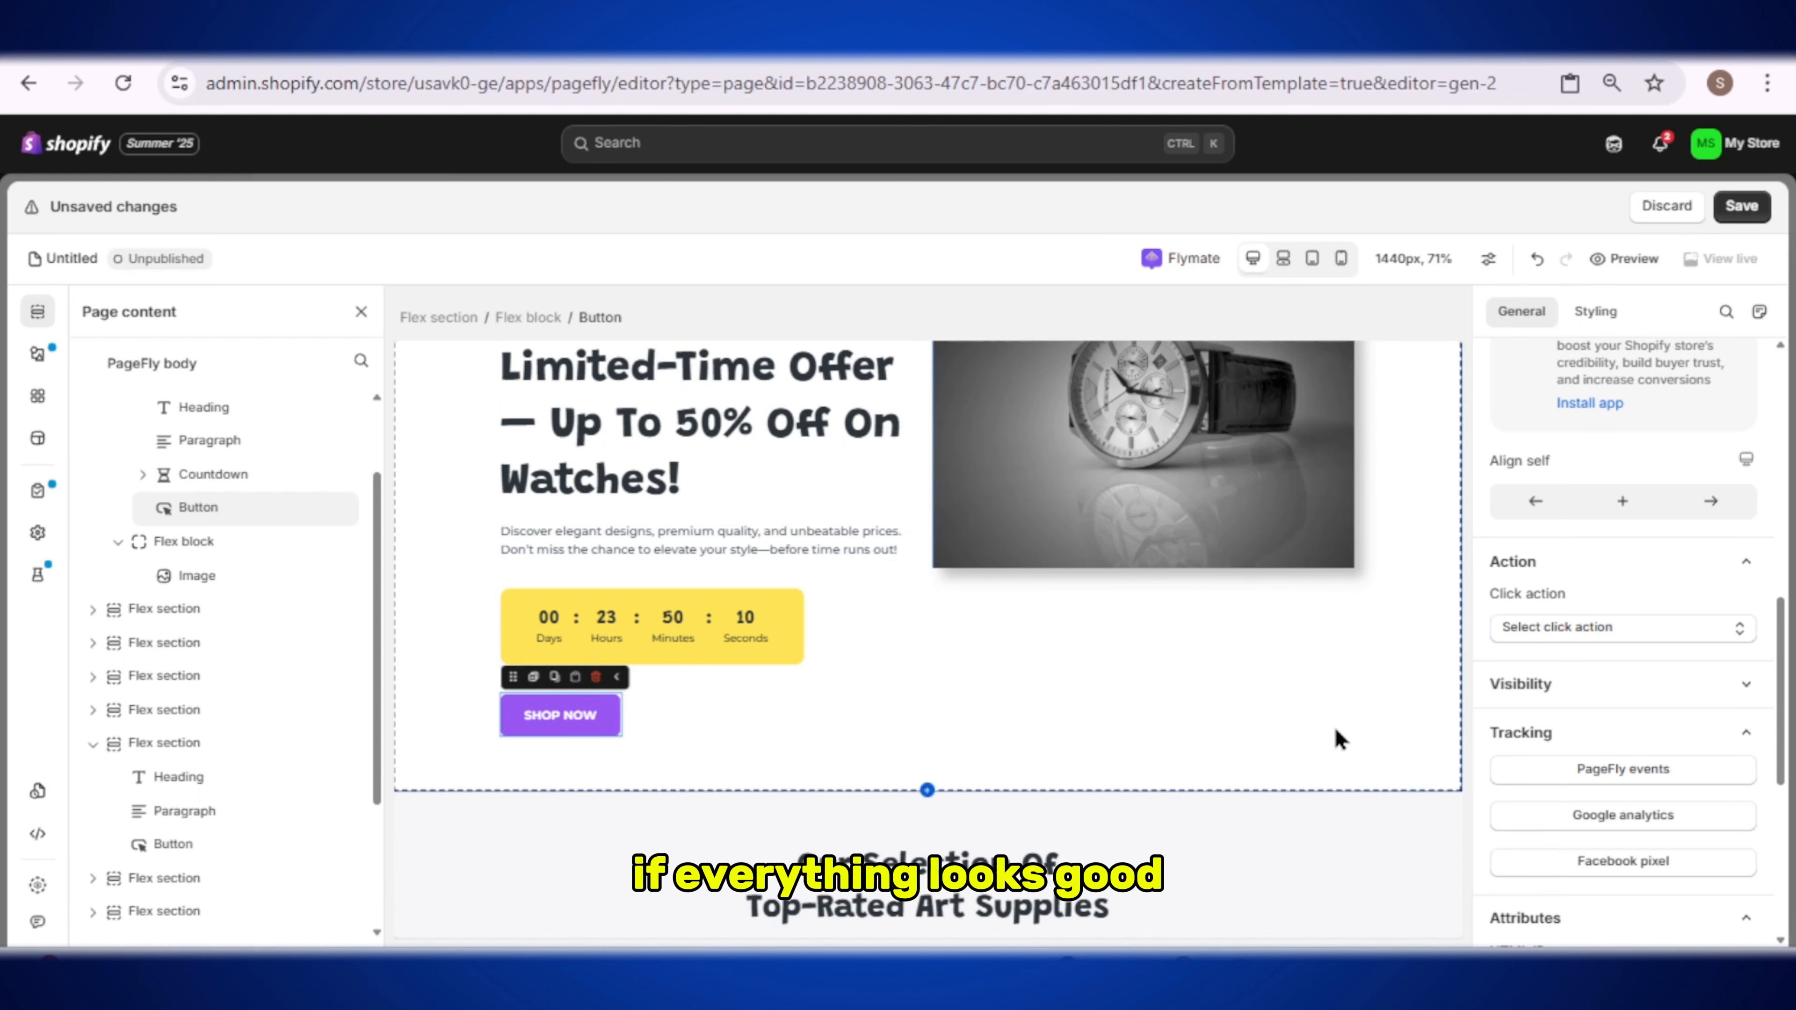
Step: Save the landing page under the title Untitled and try to publish it
click(1741, 206)
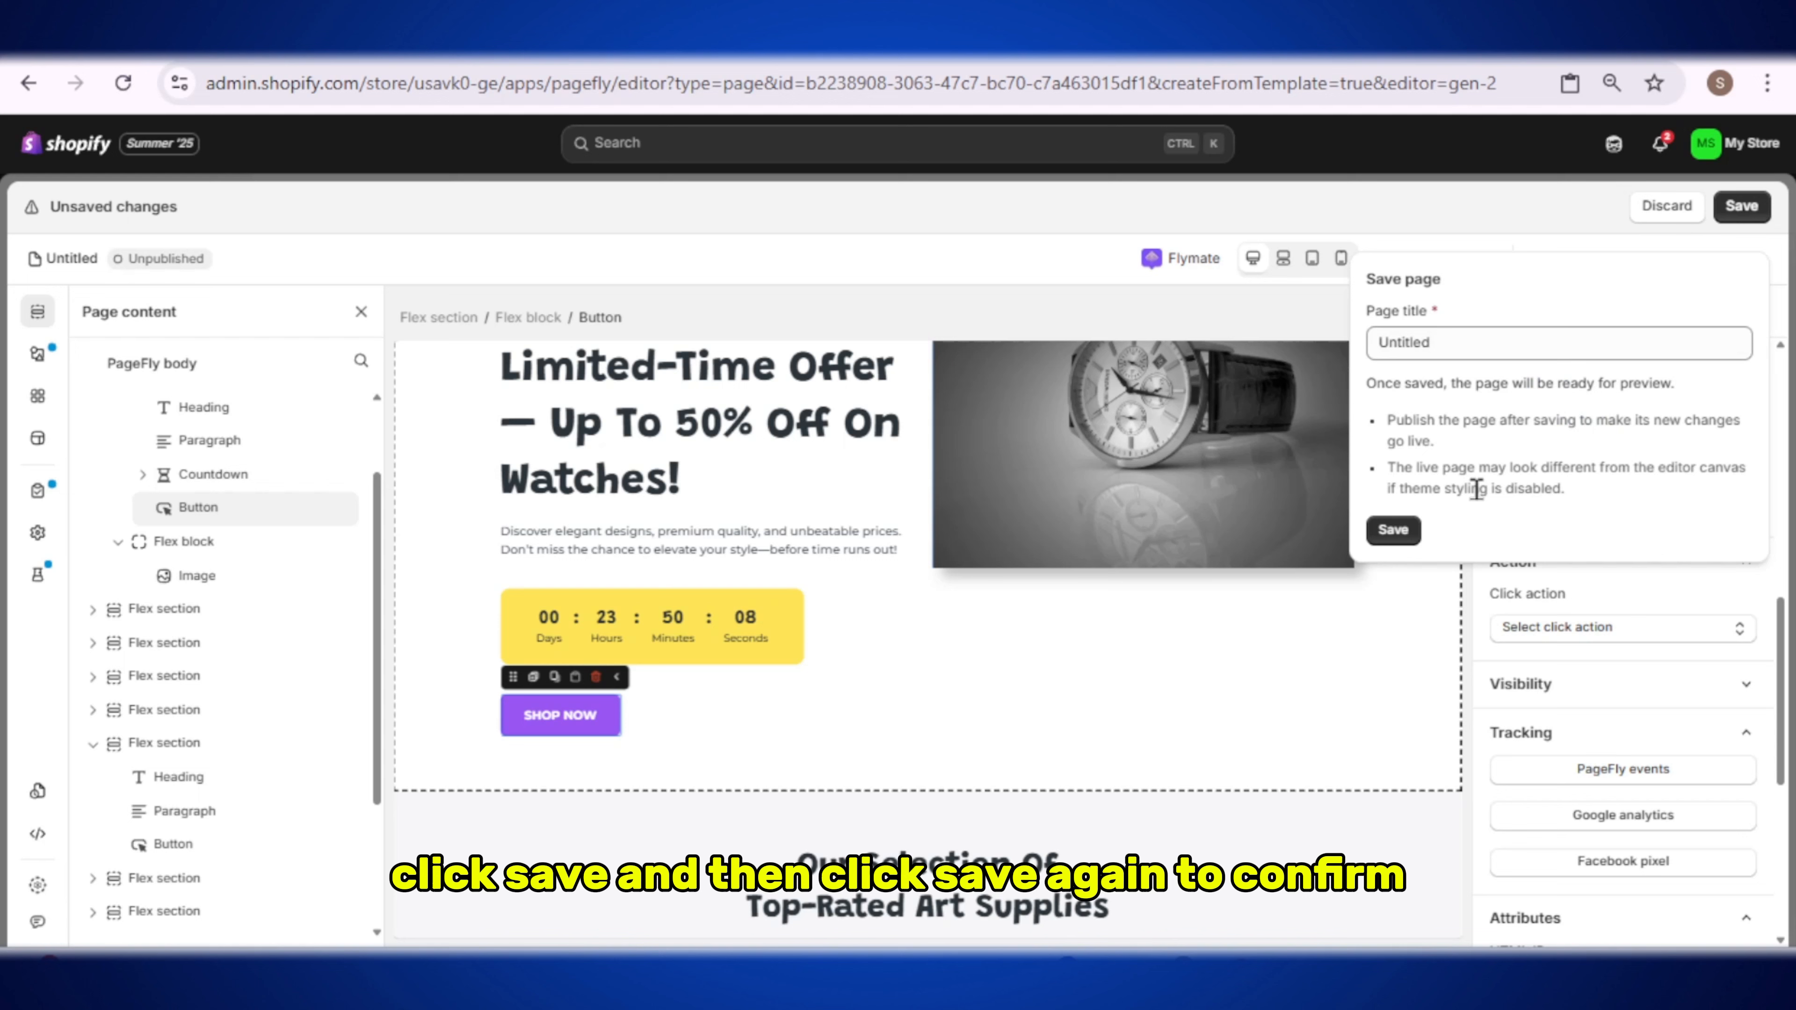
click(1394, 532)
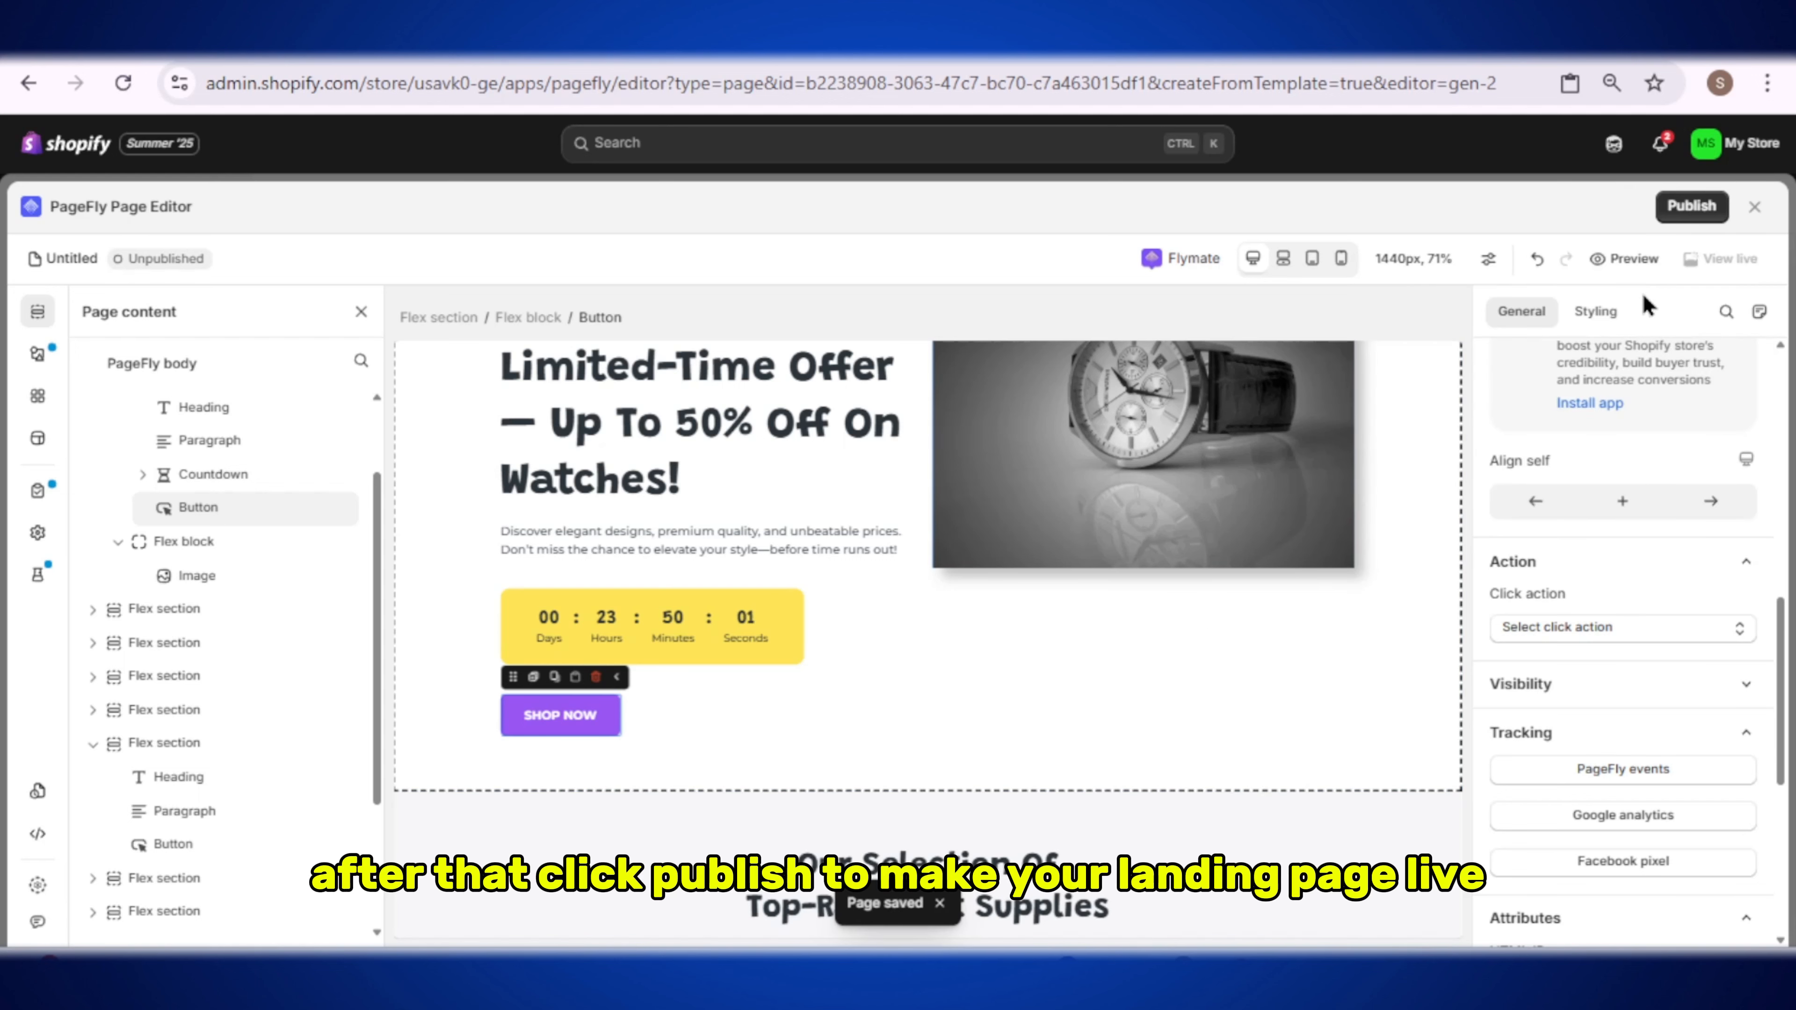
click(1693, 207)
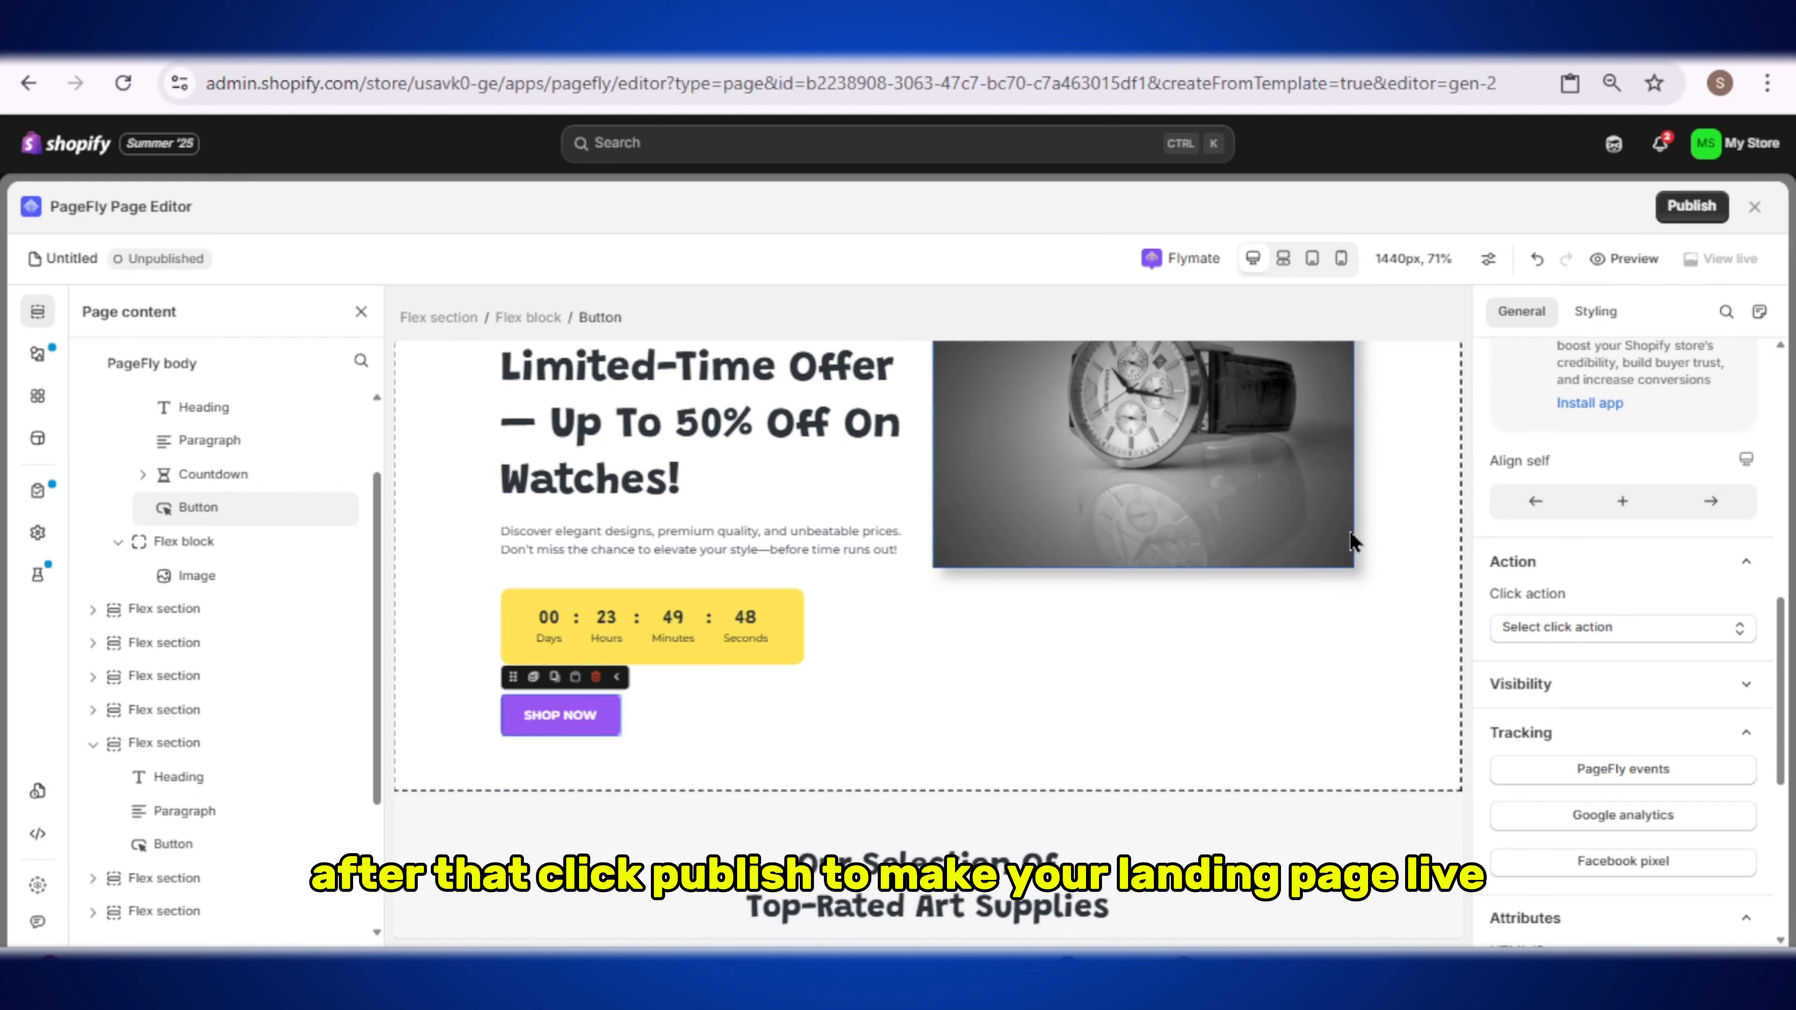
Step: Review the whole landing page from the hero section down to the newsletter sign-up and back up
scroll(961, 561, down, 5)
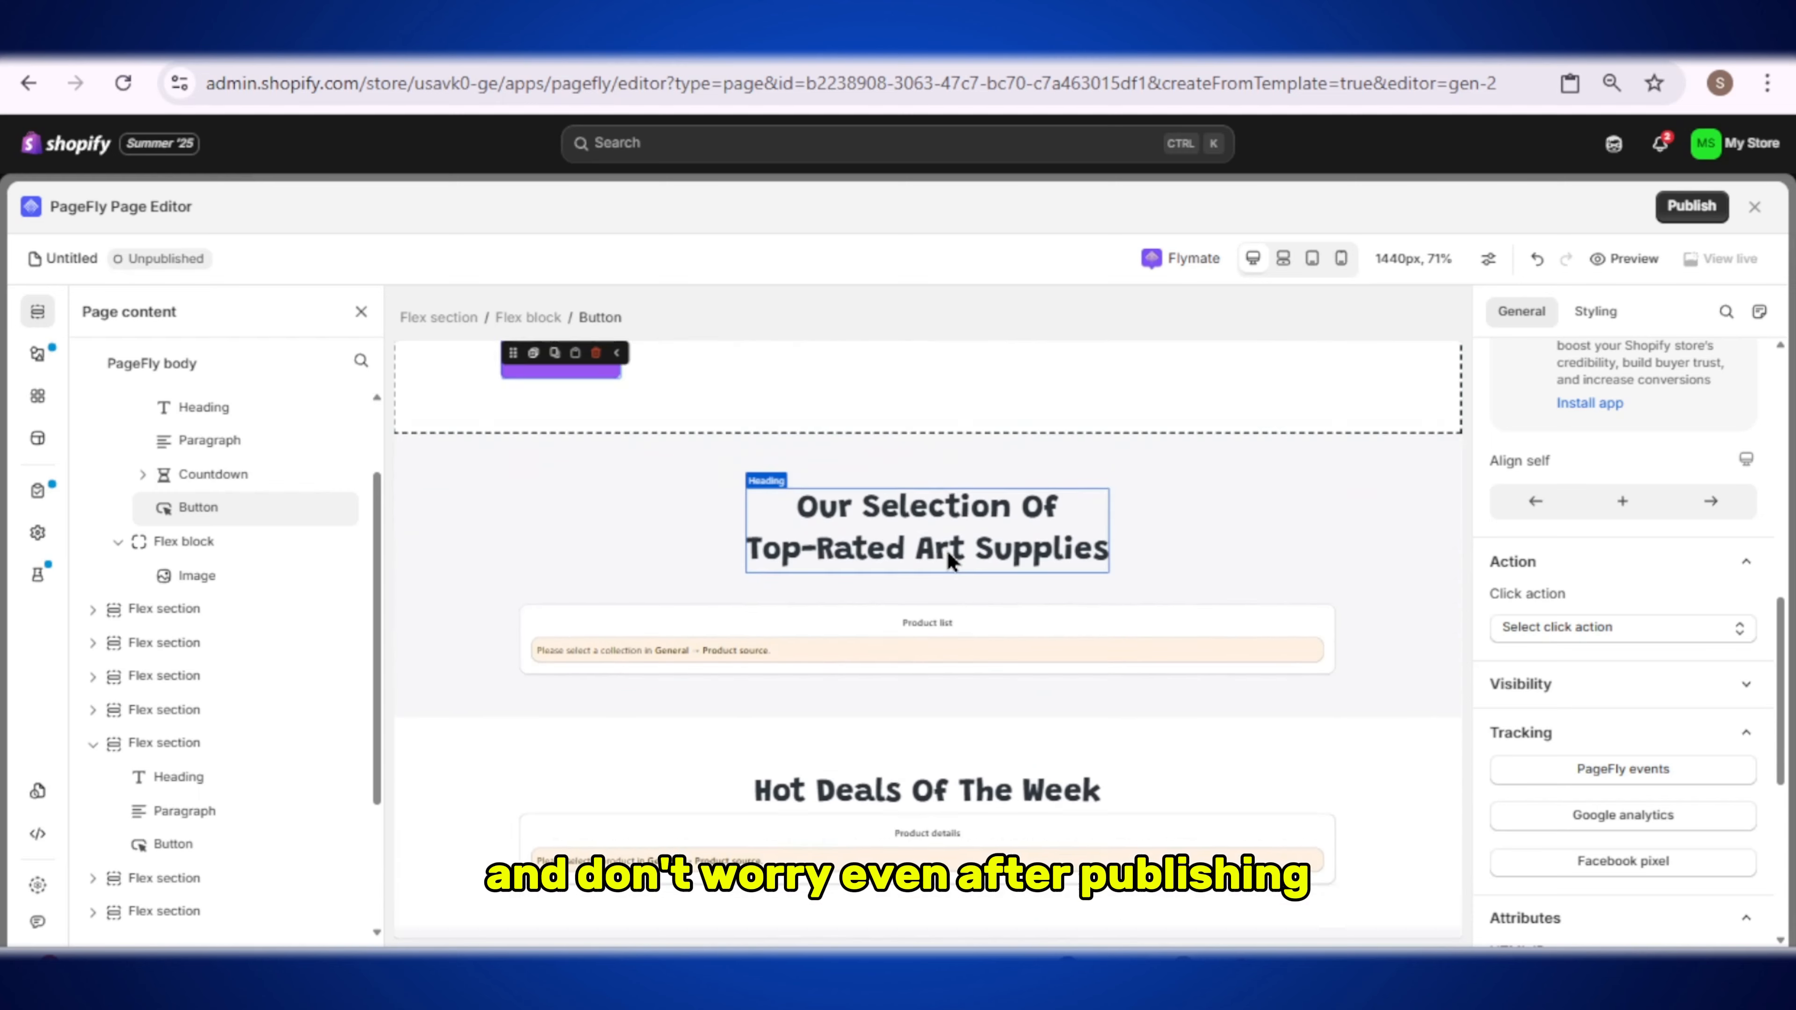
scroll(948, 565, down, 12)
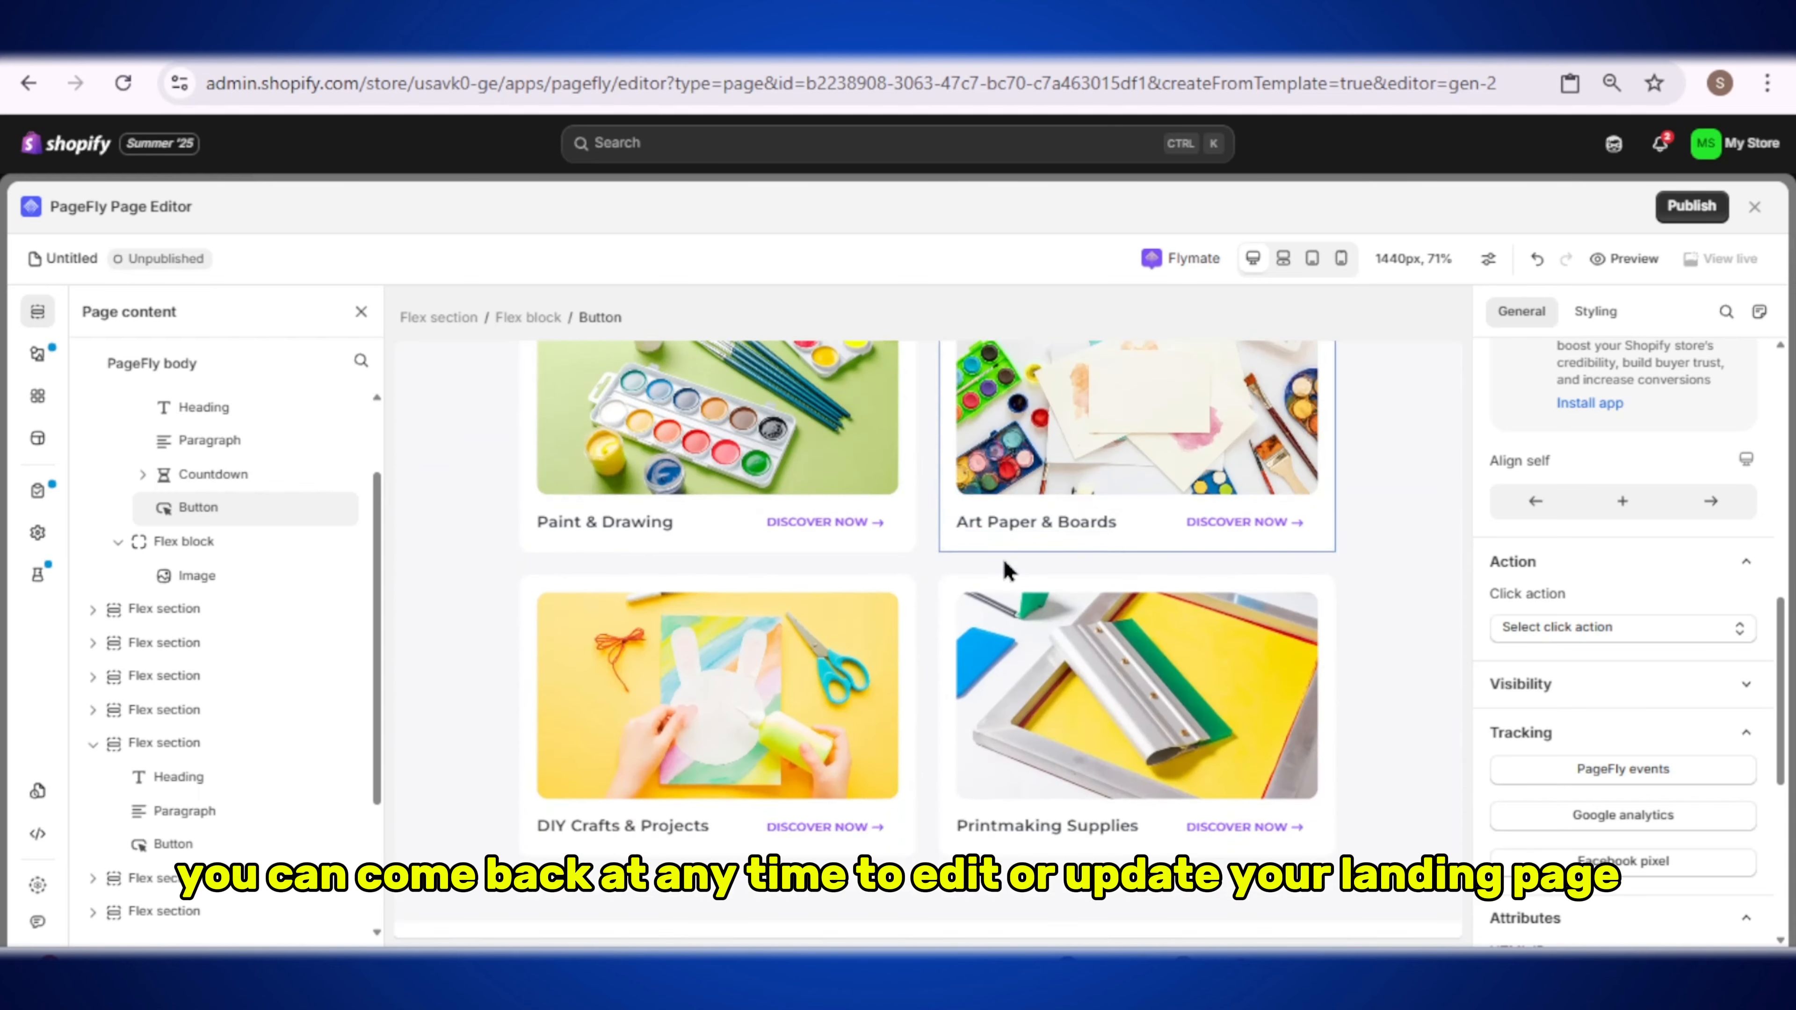
scroll(1006, 559, down, 7)
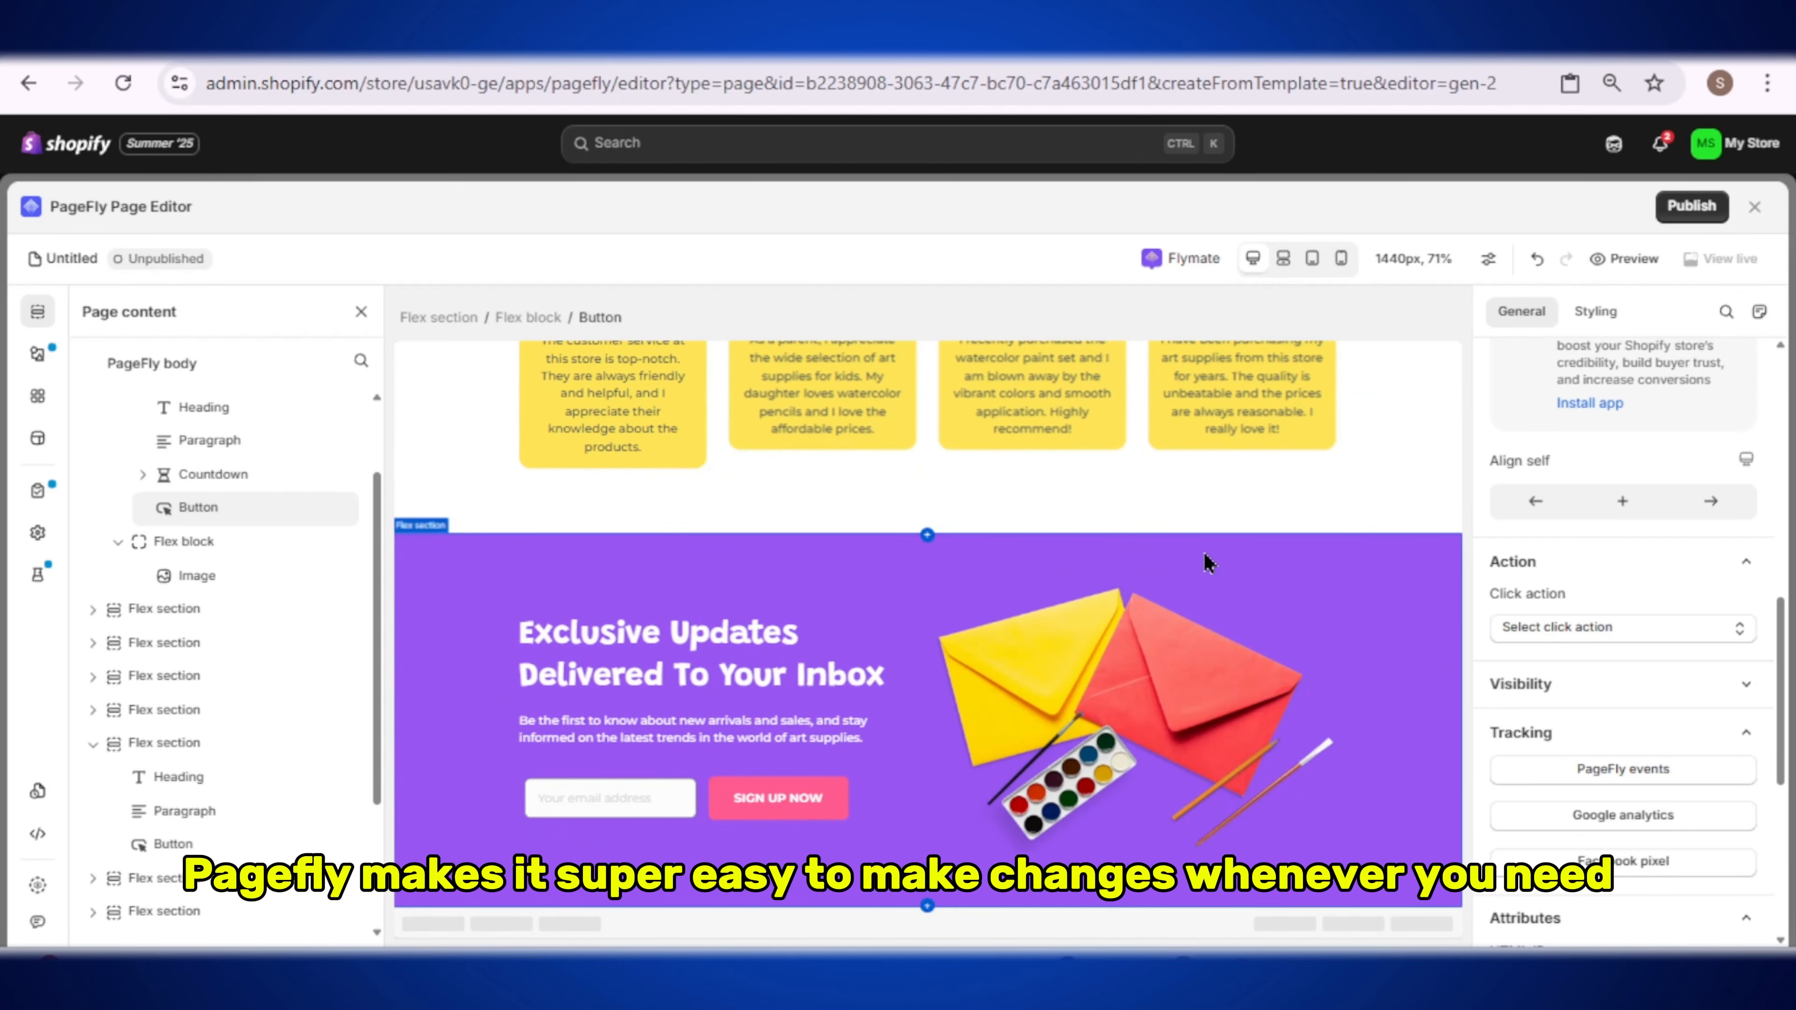
scroll(1160, 566, up, 10)
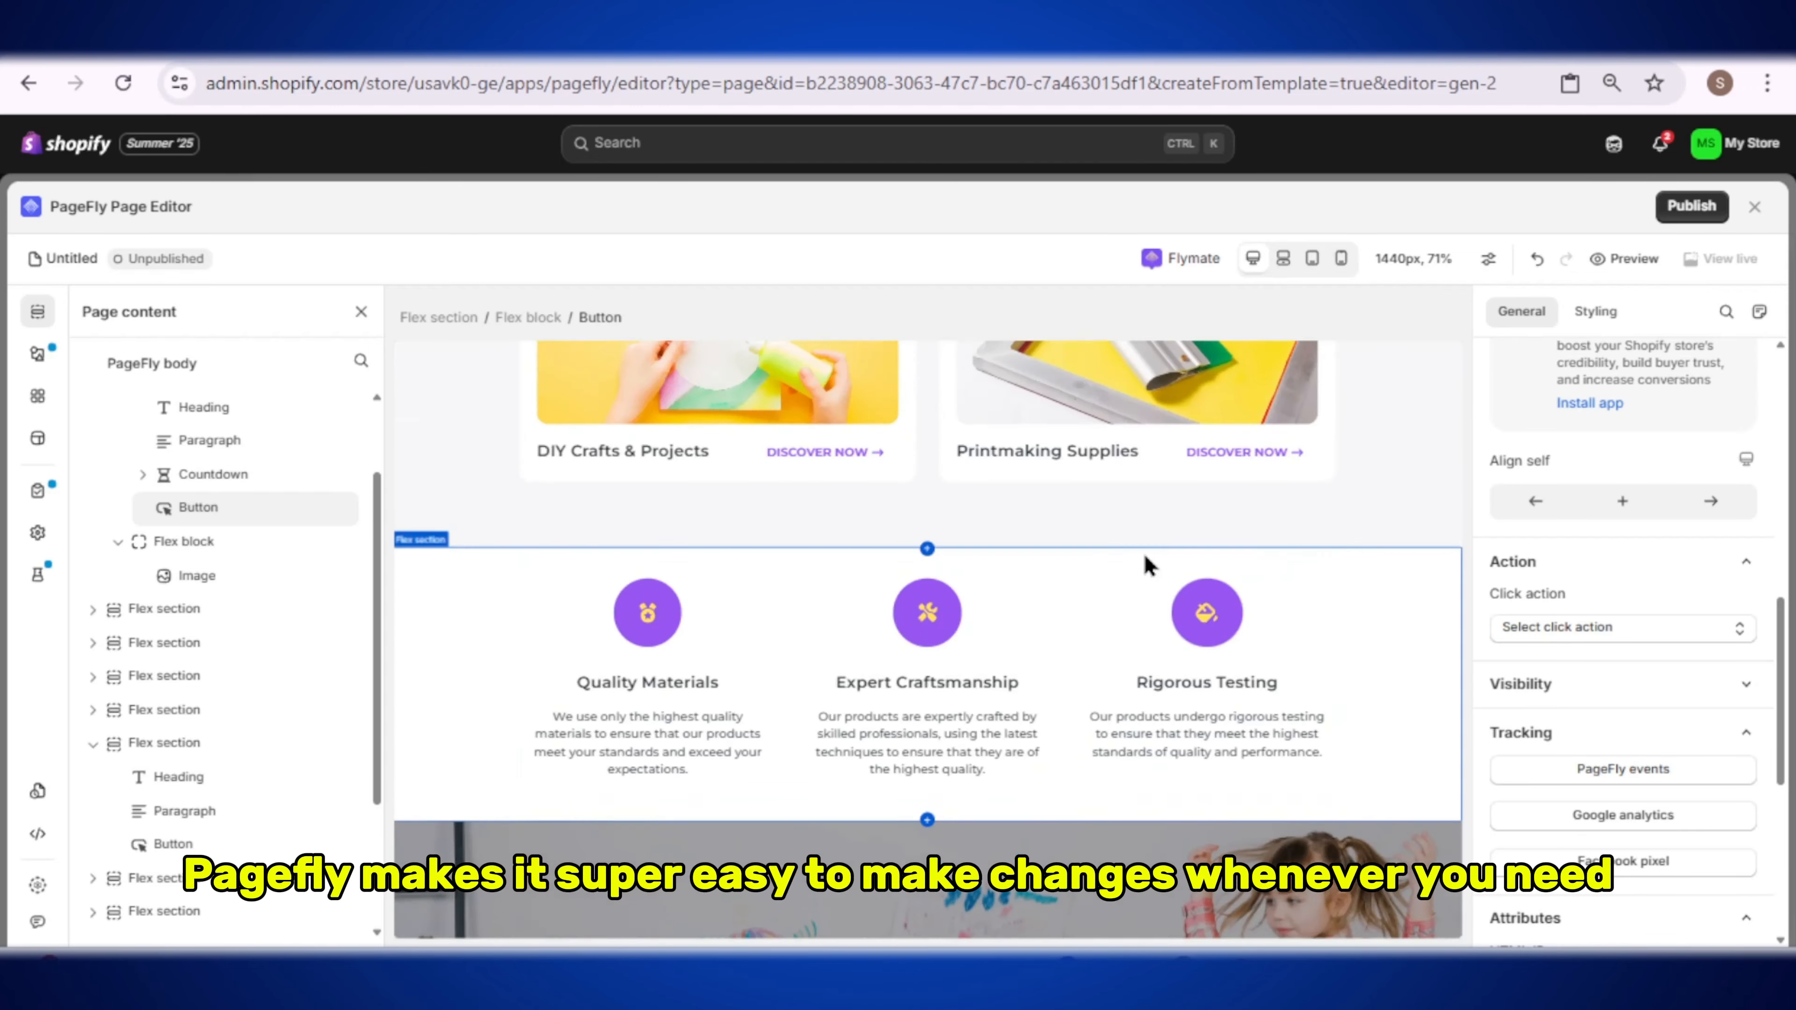
scroll(1149, 563, up, 10)
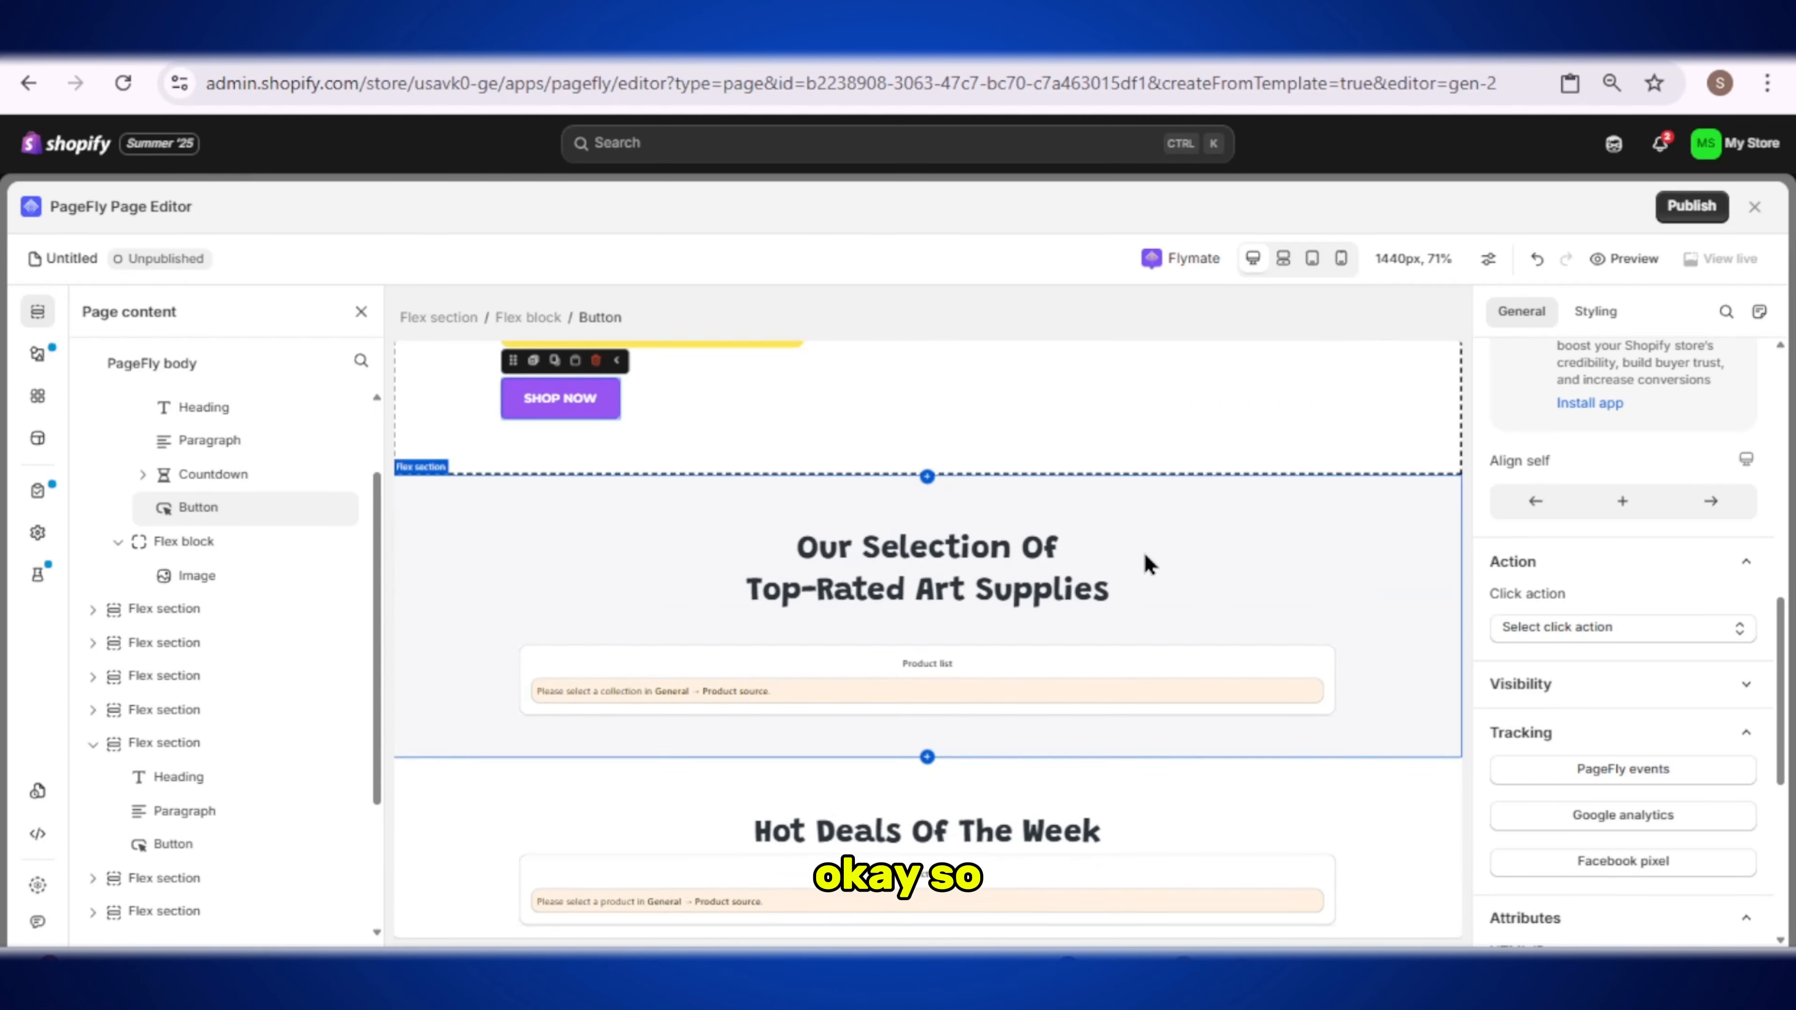
scroll(1144, 553, up, 1)
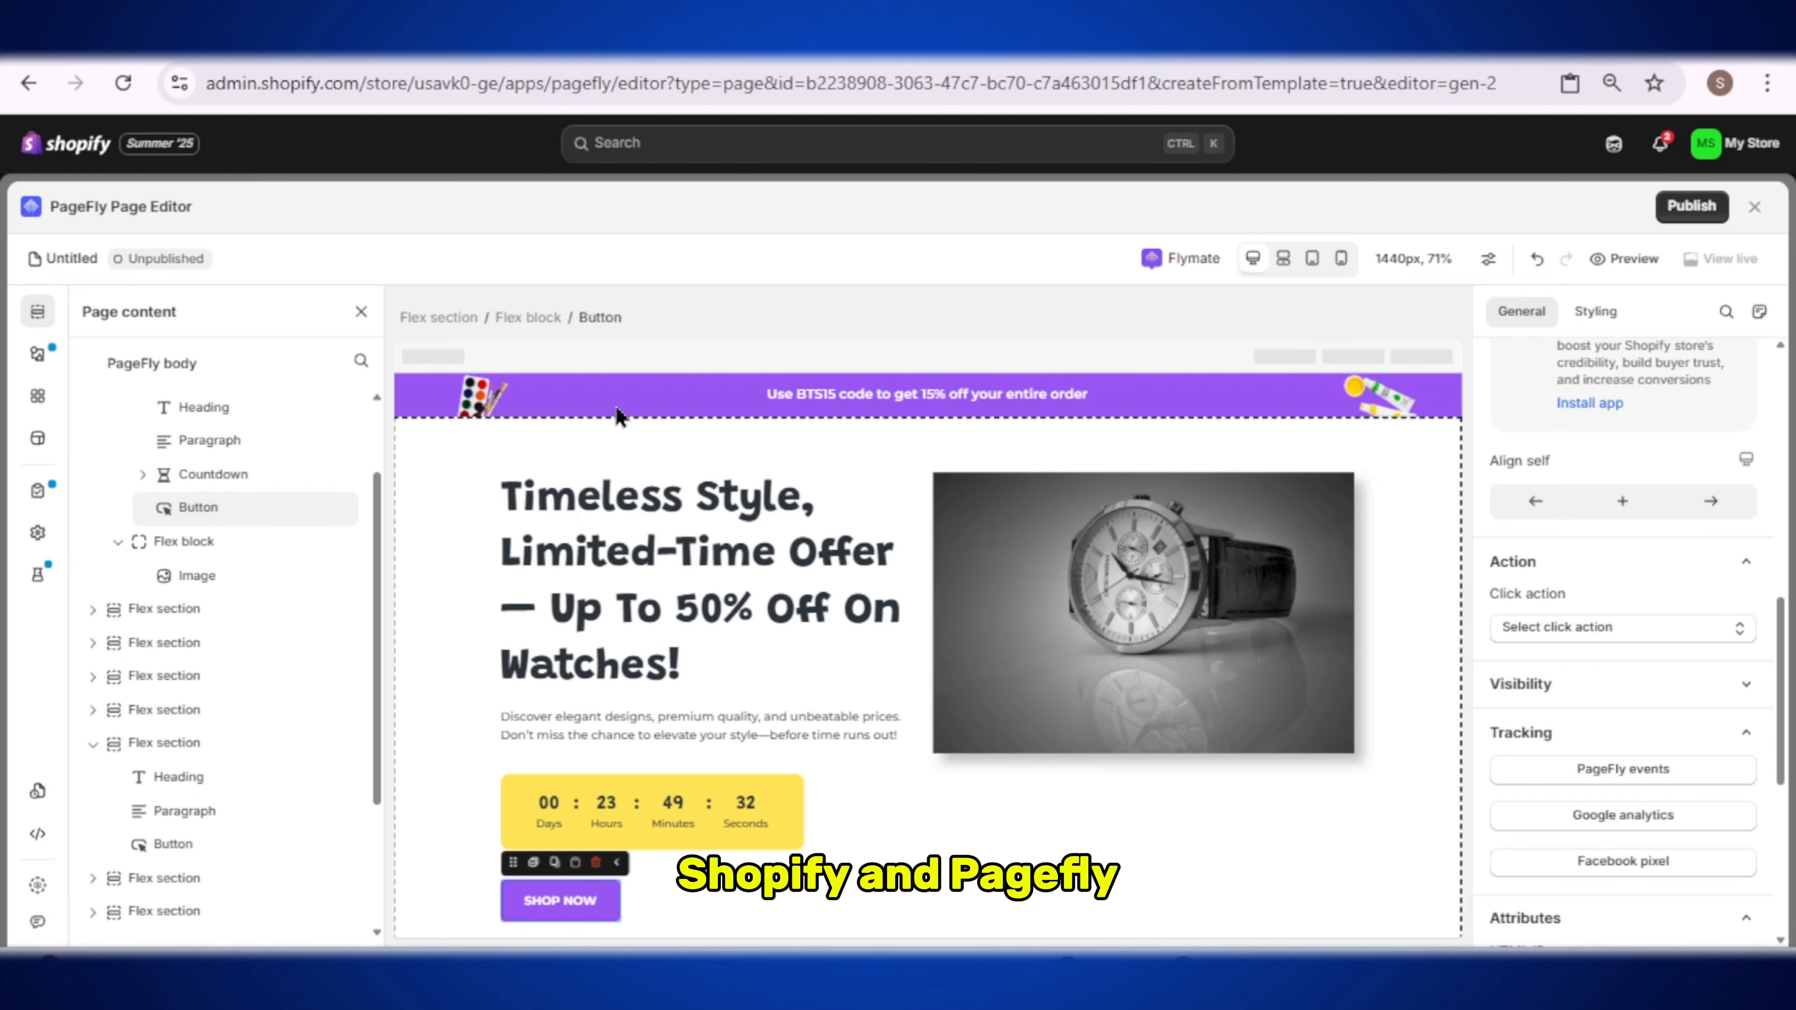
Step: Select the "Our Selection Of Top-Rated Art Supplies" heading and highlight its second line of text for editing
scroll(613, 452, down, 3)
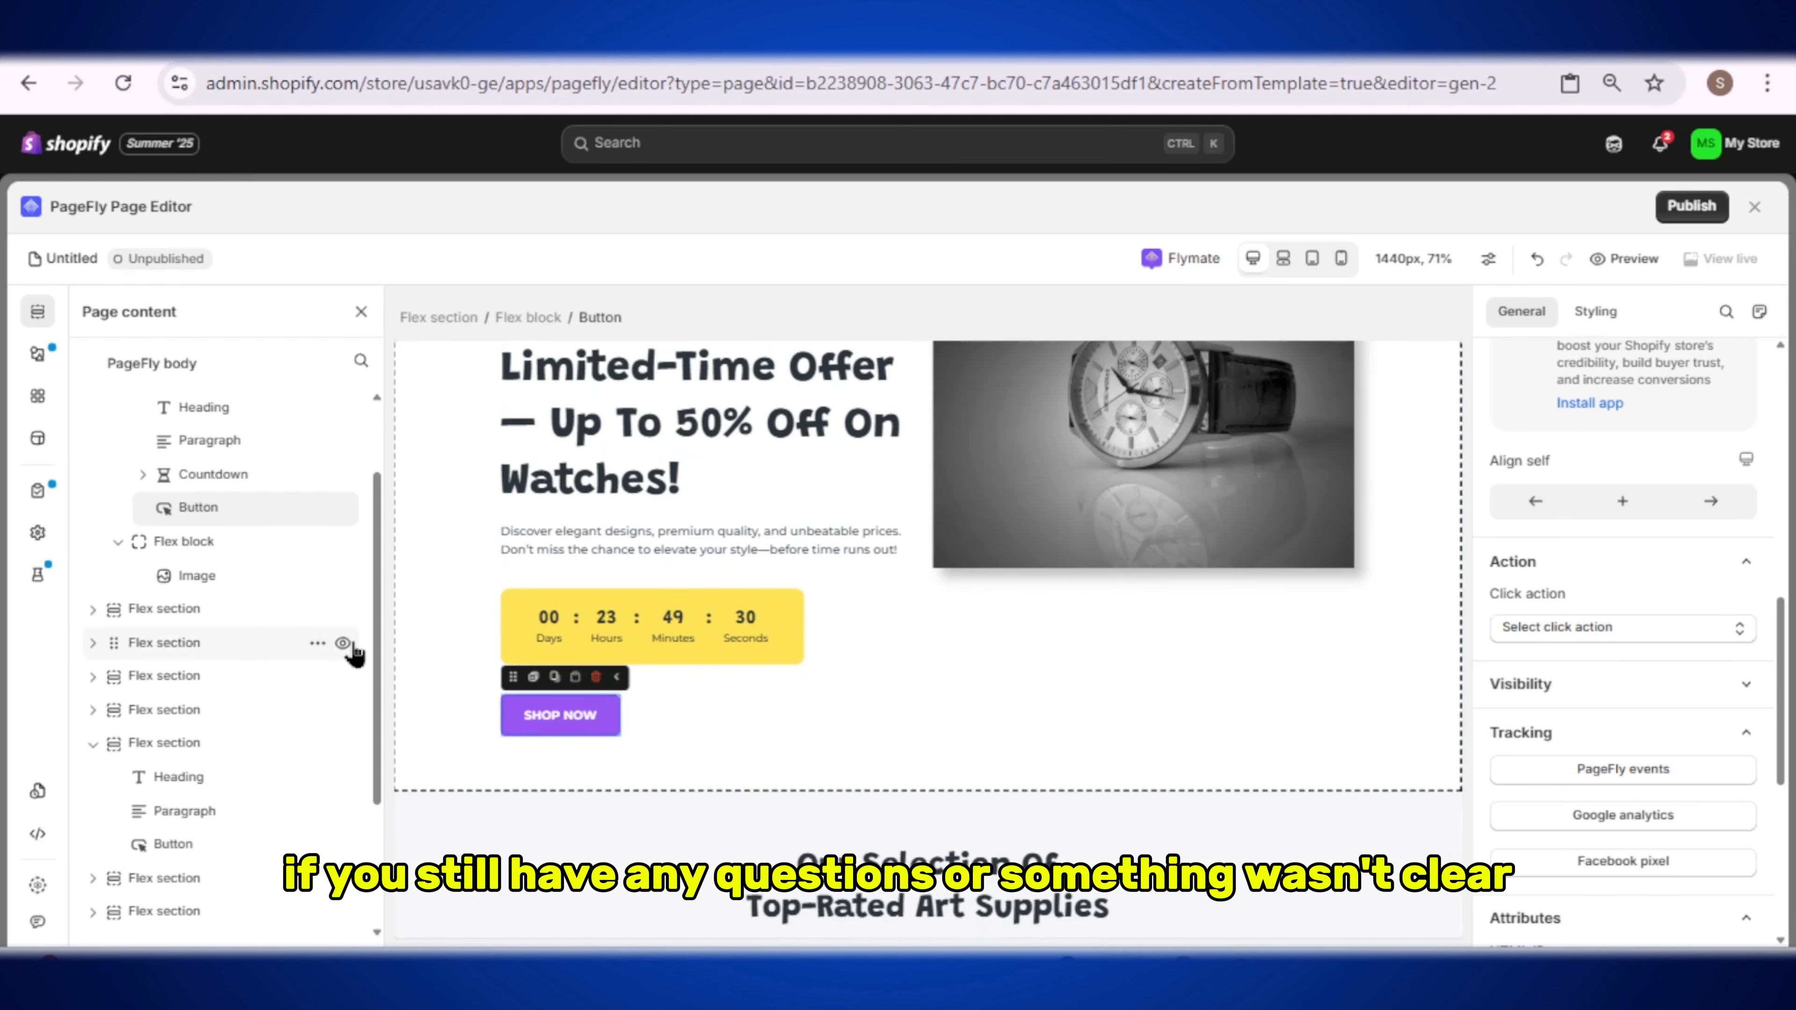
click(757, 855)
scroll(1204, 695, down, 5)
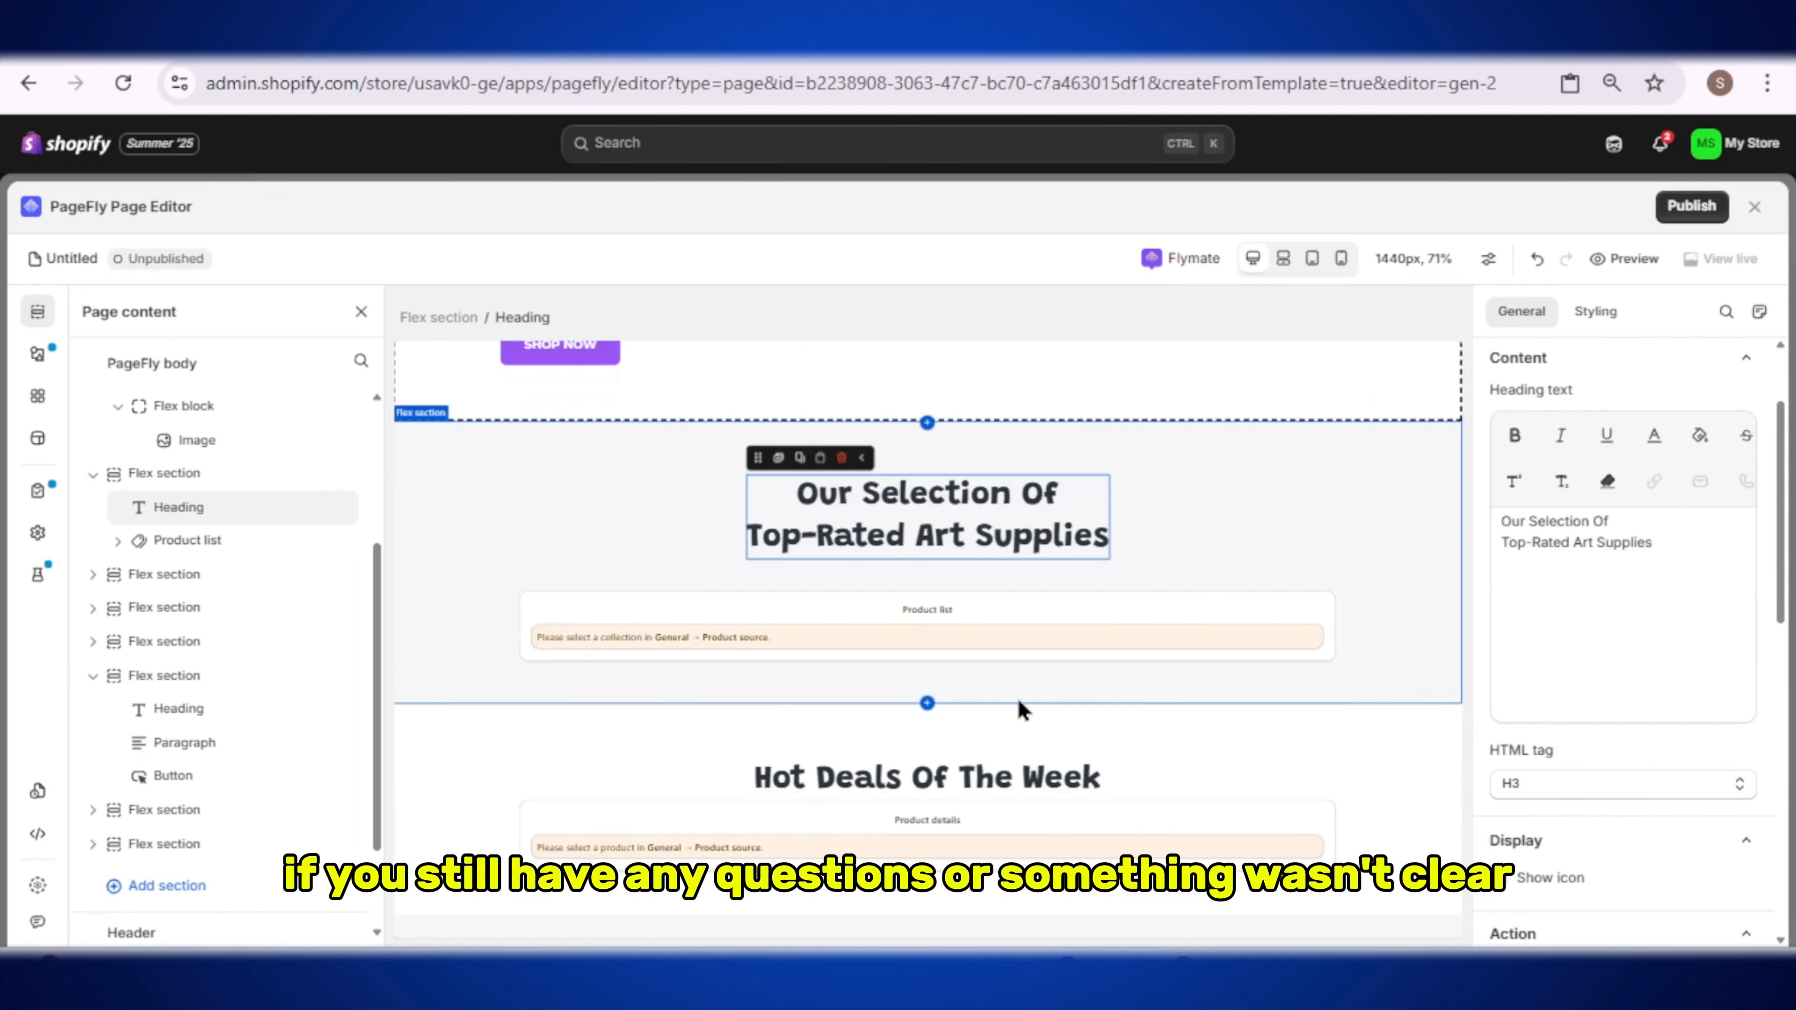
triple_click(945, 510)
double_click(954, 544)
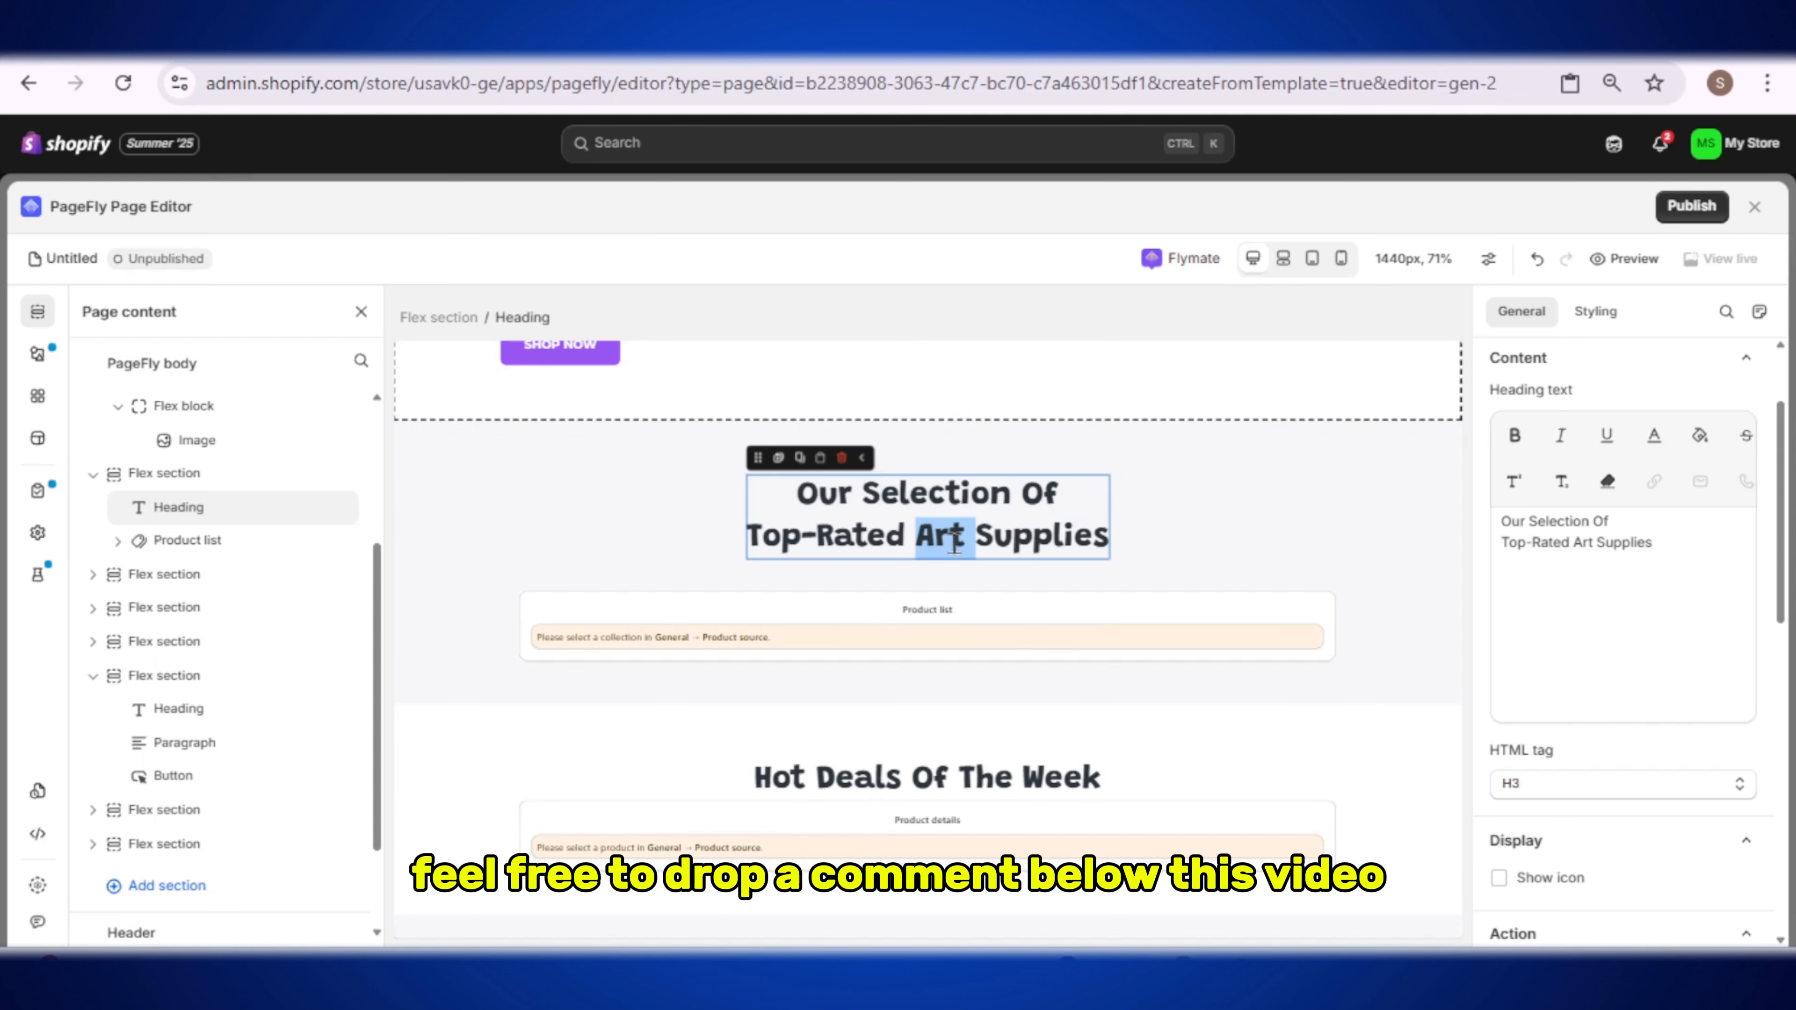
triple_click(954, 544)
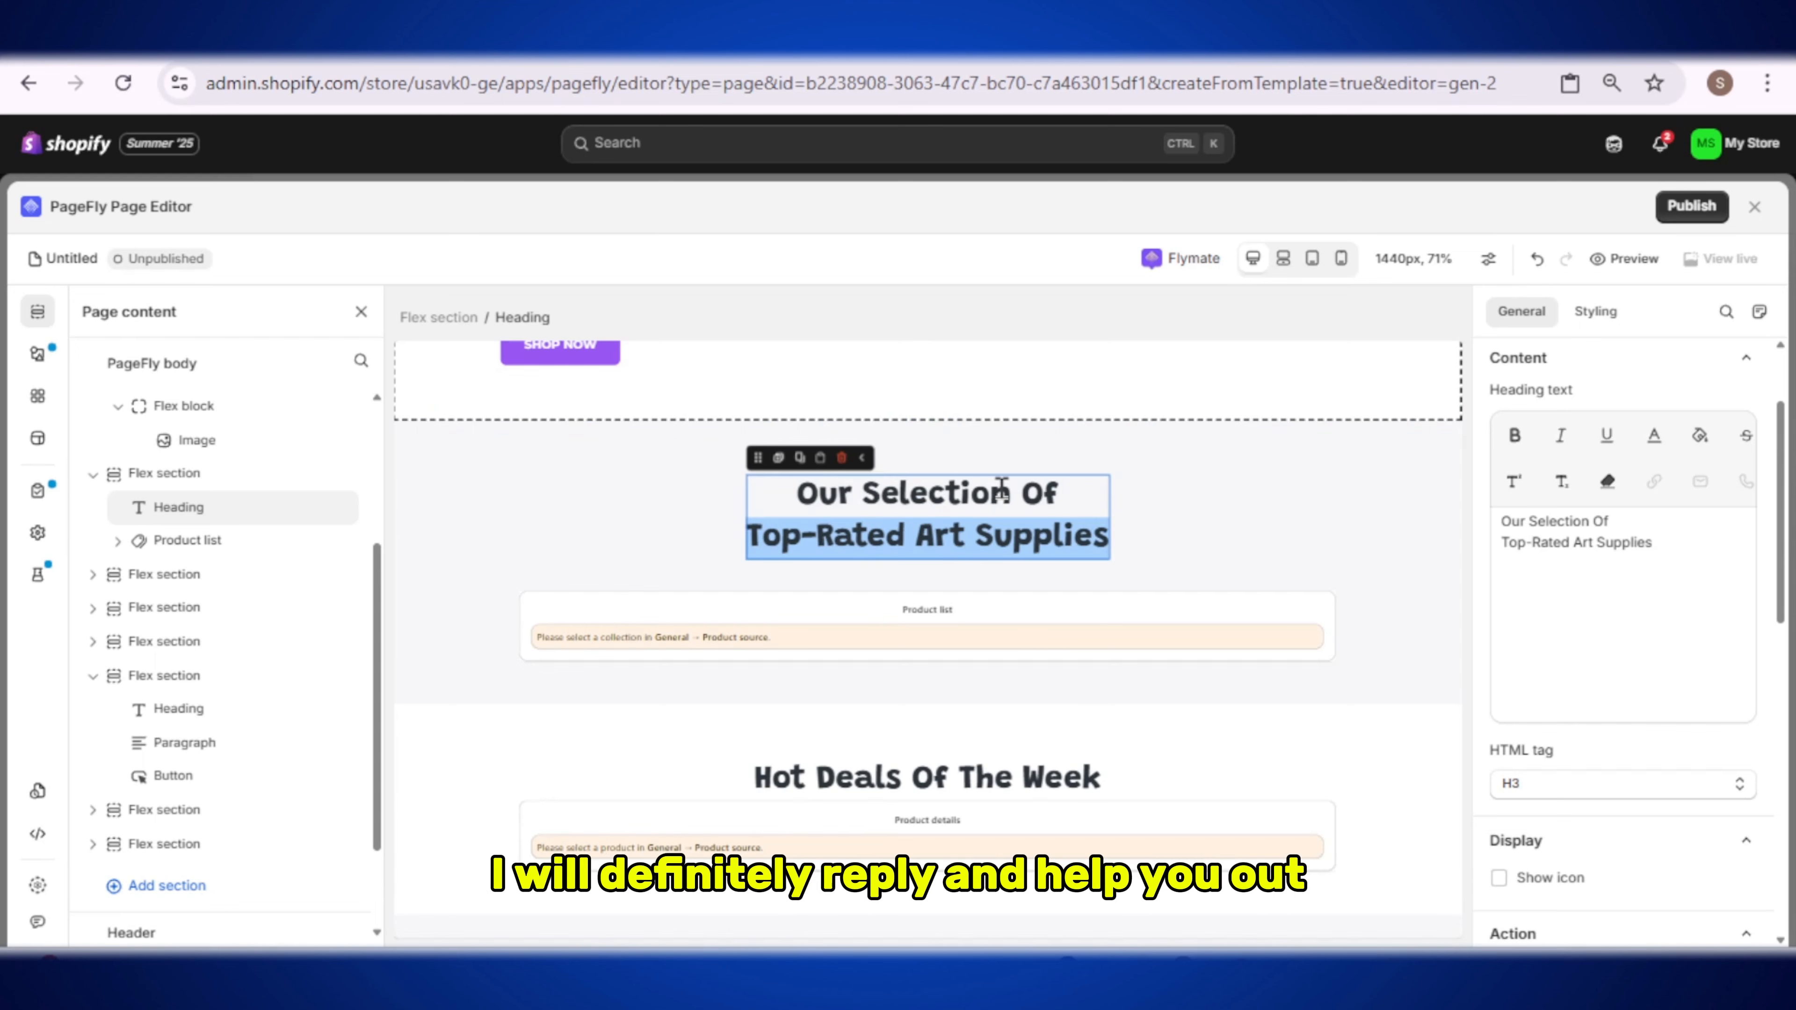
Step: Select the Paint & Drawing image and the Printmaking Supplies image in turn to view their image settings
scroll(991, 574, down, 7)
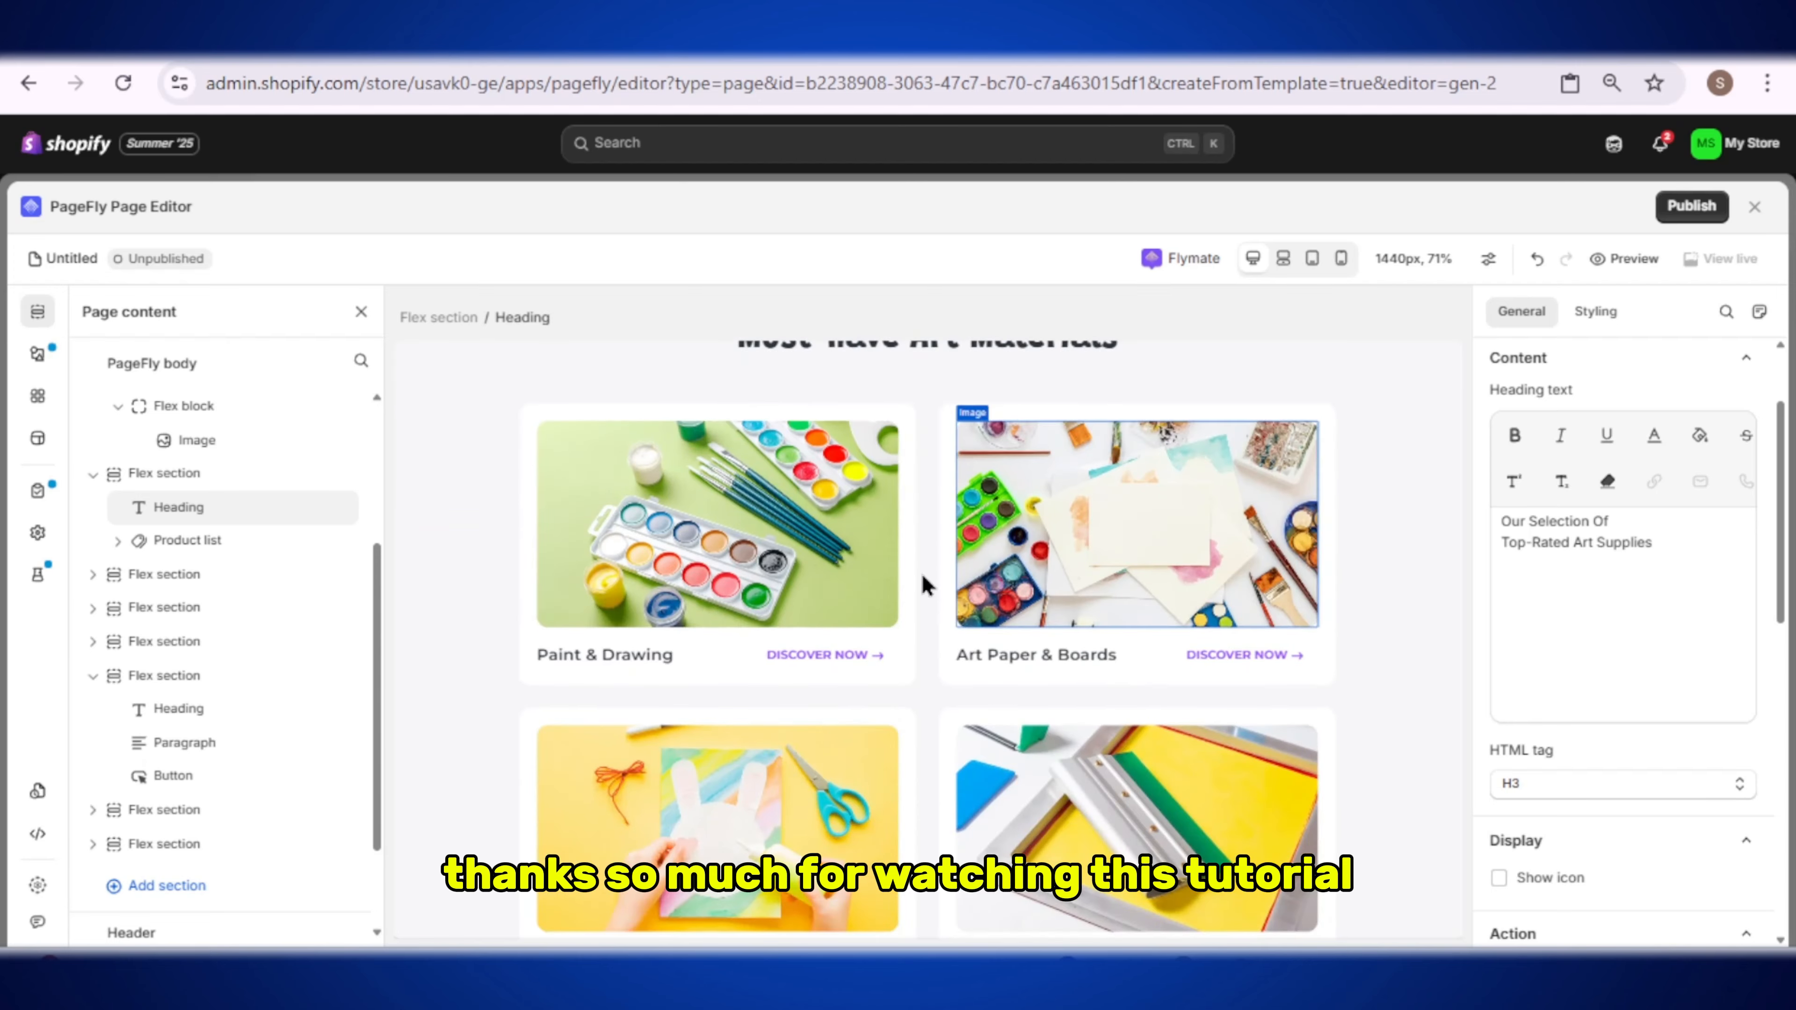
click(785, 563)
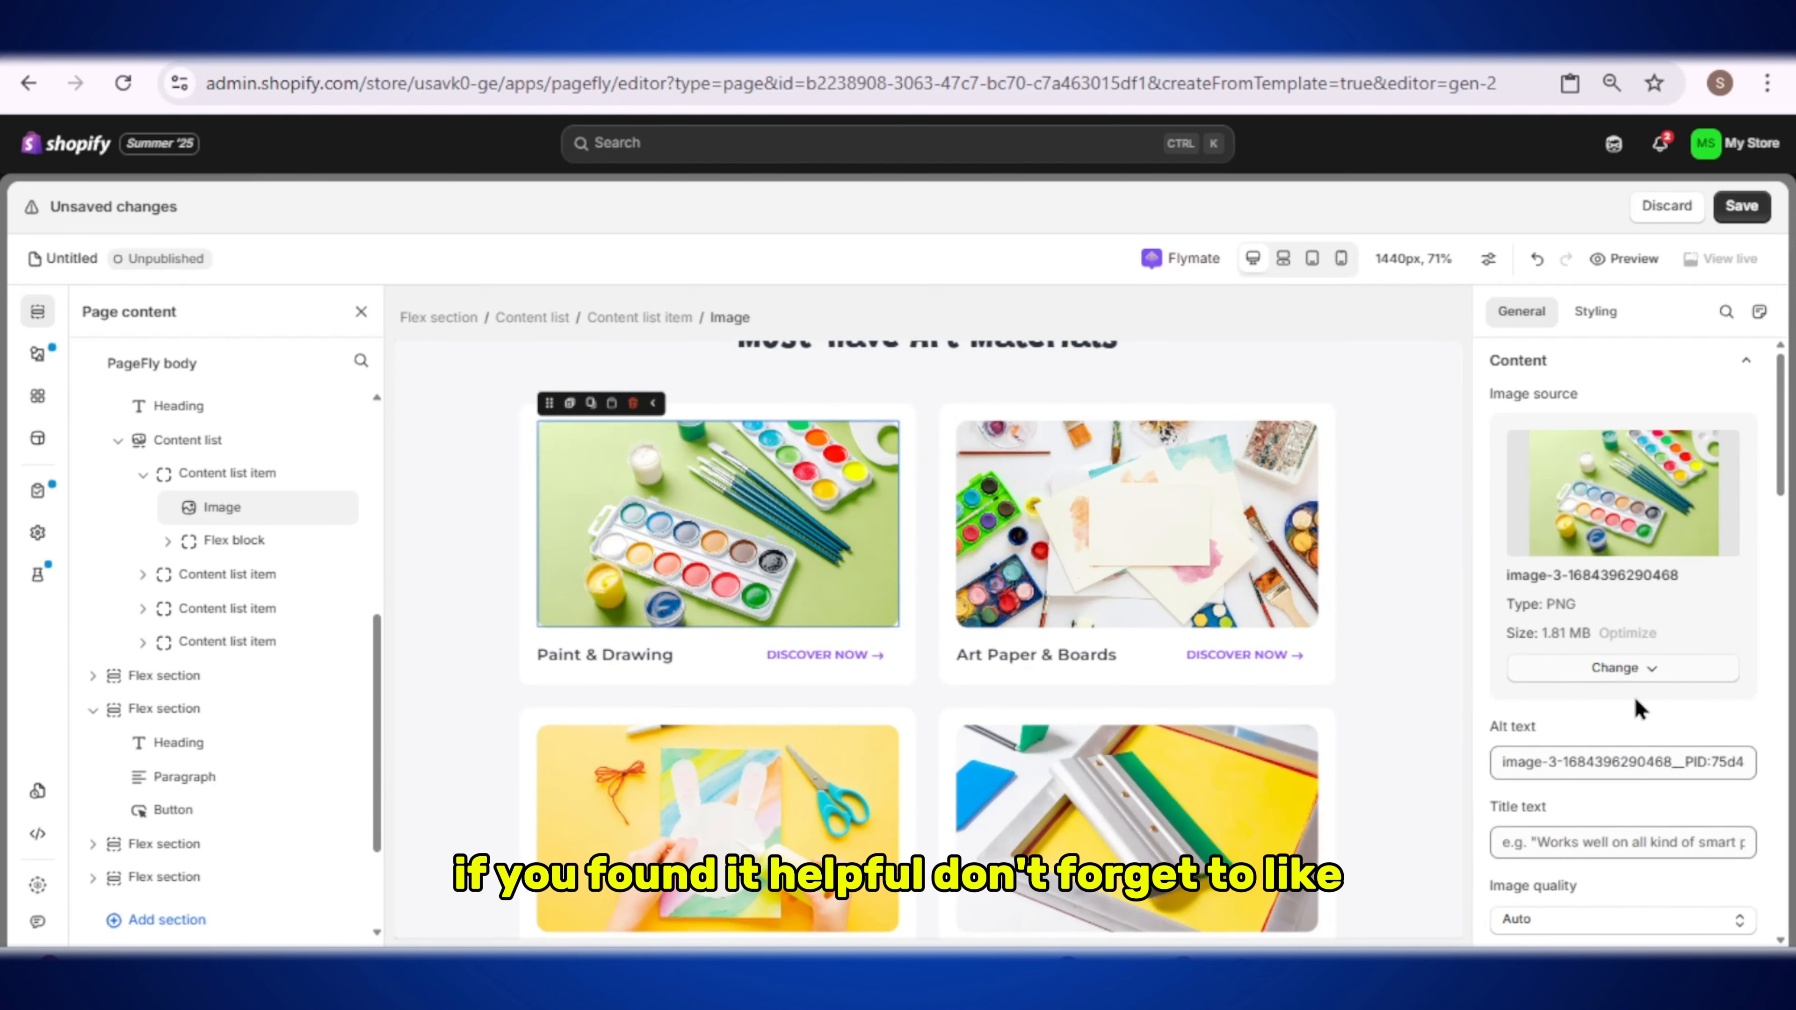
scroll(1002, 602, down, 3)
click(1211, 694)
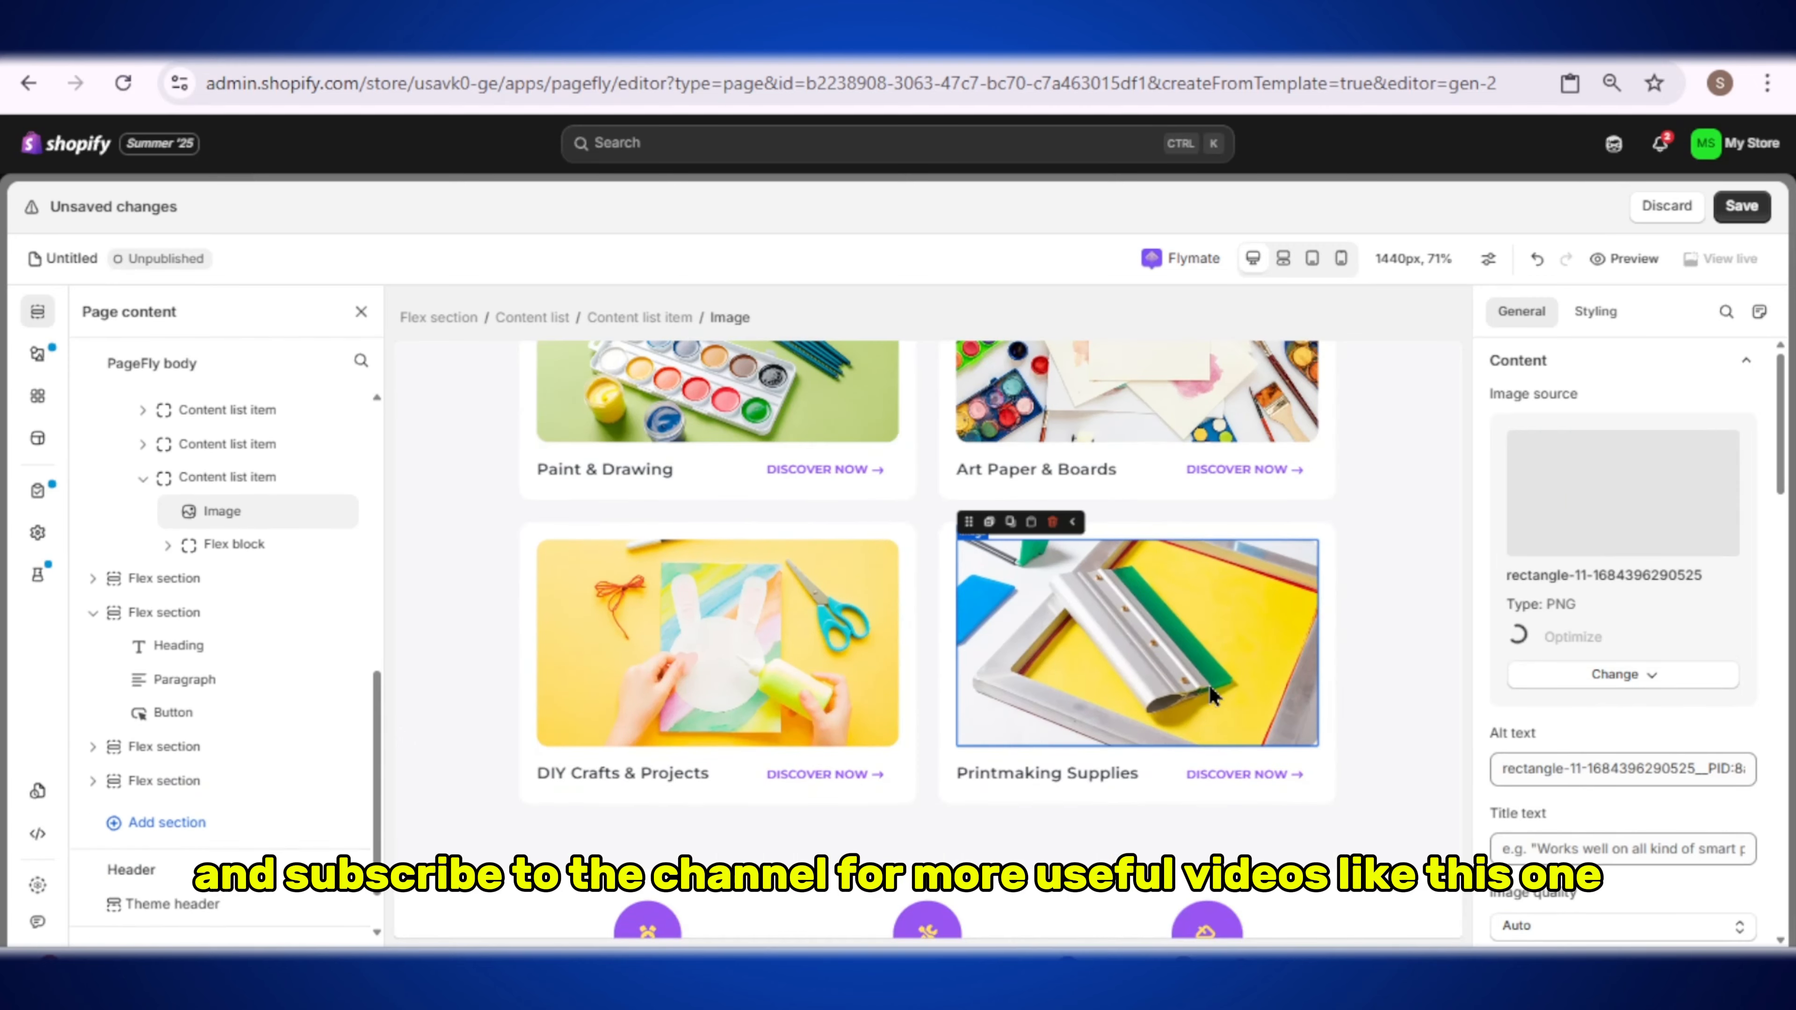